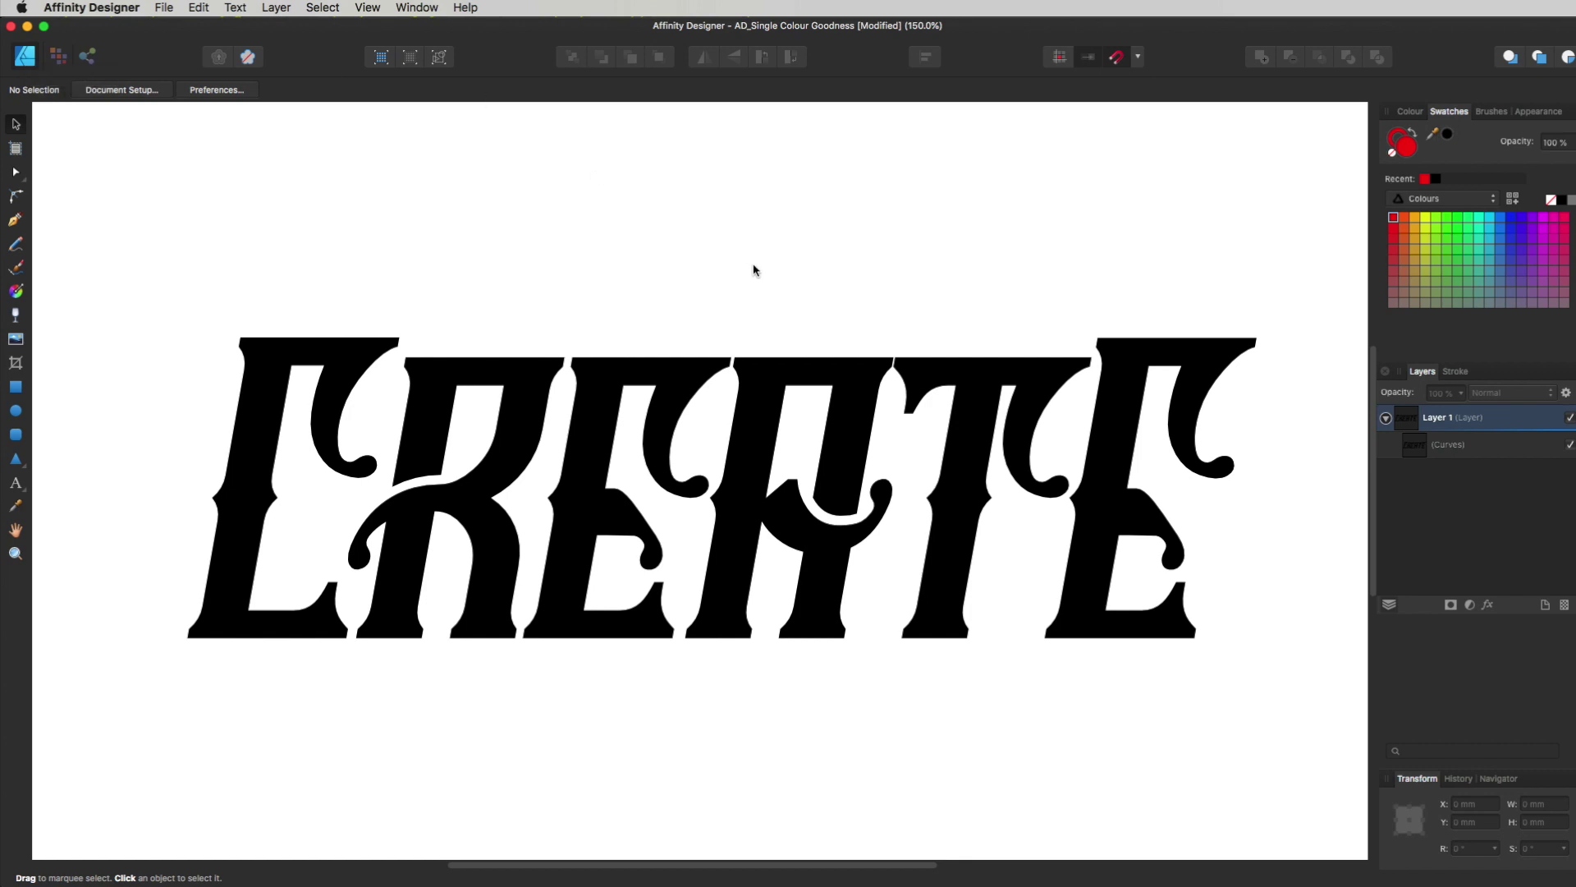
# Paste the sample text "Convert" above the CREATE lettering and convert it to curves.
pyautogui.click(773, 386)
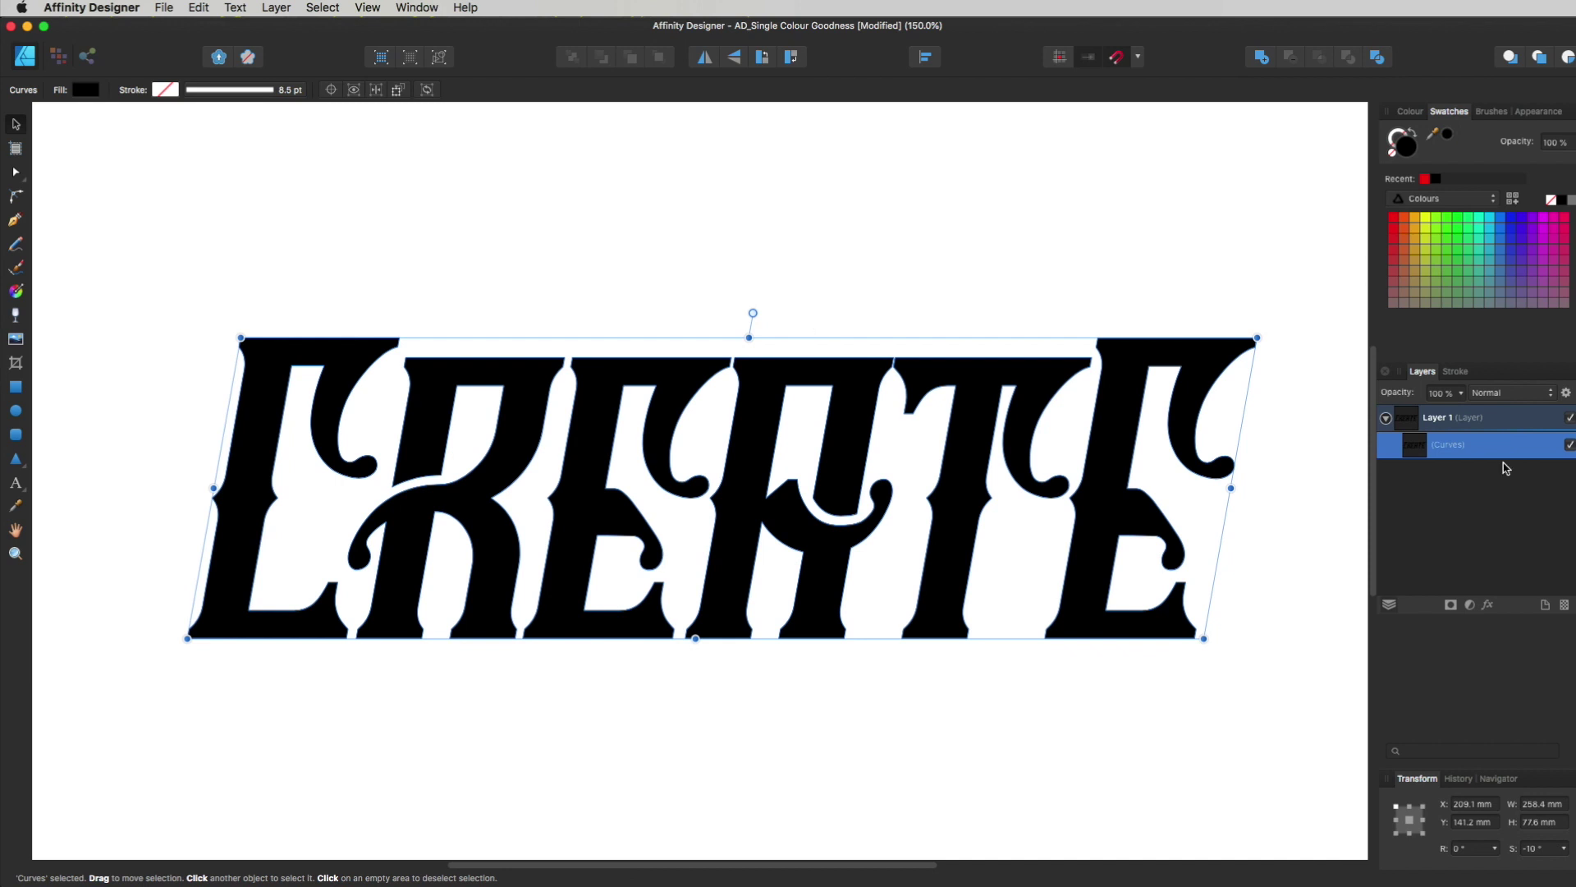
pyautogui.click(962, 288)
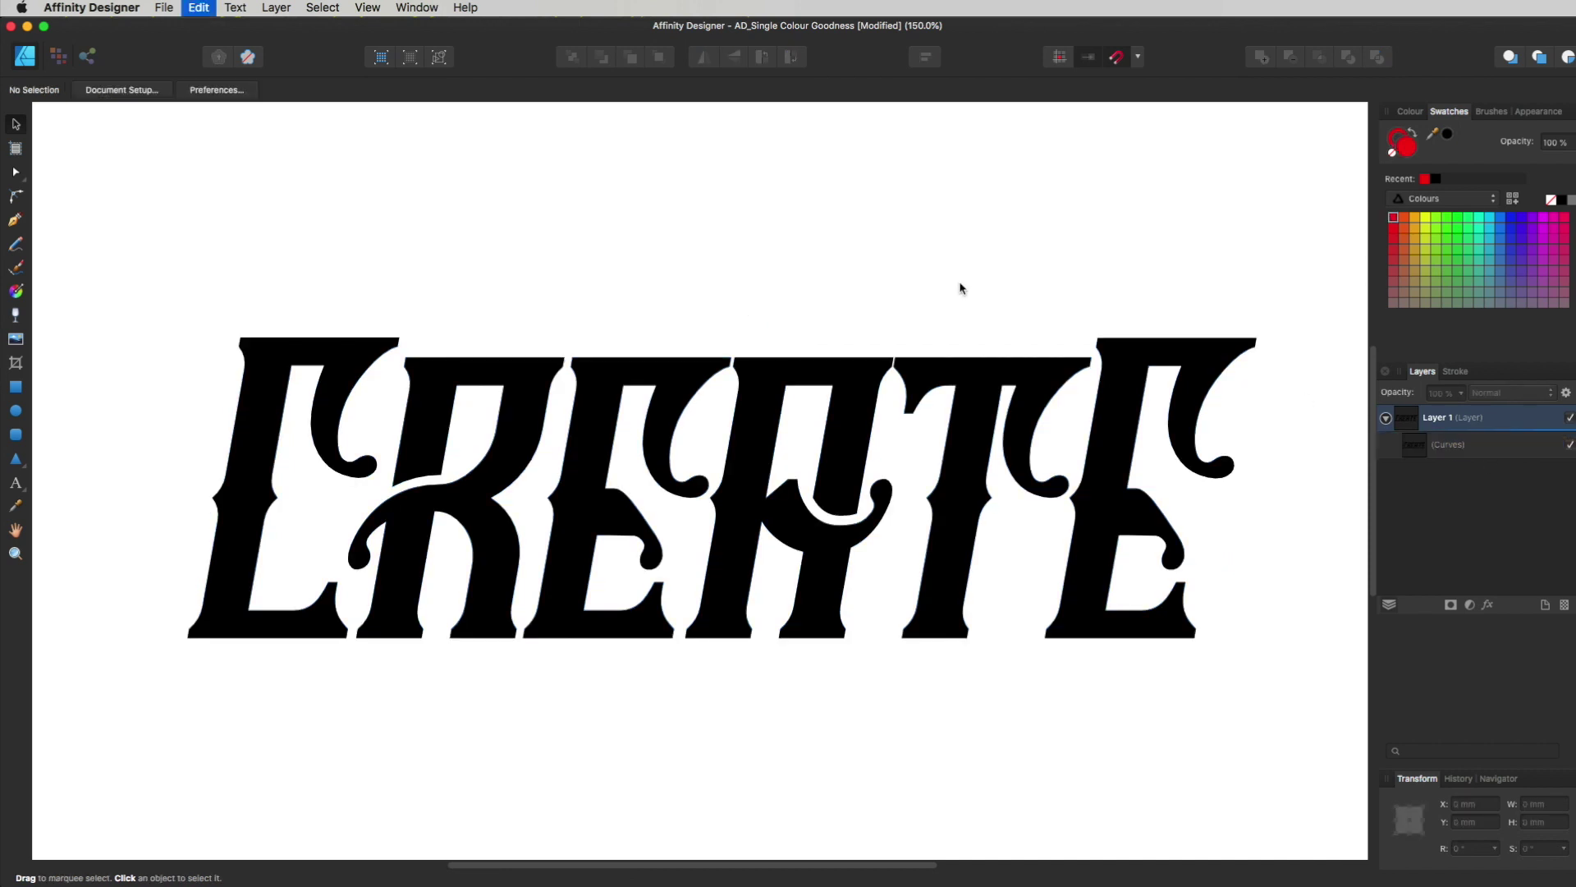
pyautogui.press('super+v')
pyautogui.moveTo(788, 248); pyautogui.dragTo(766, 254)
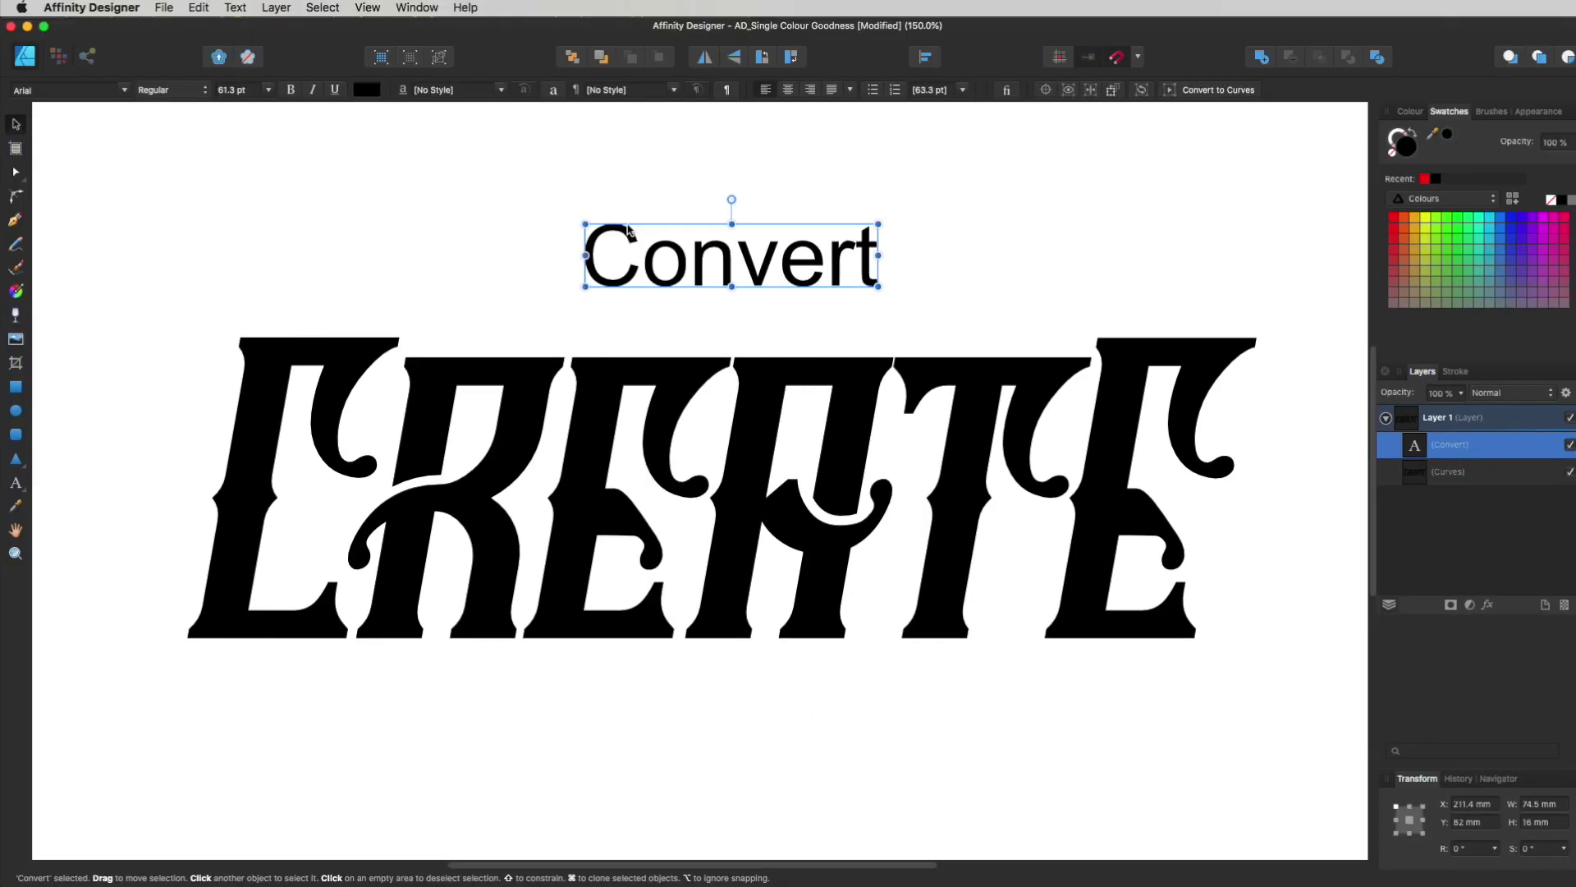
pyautogui.click(275, 7)
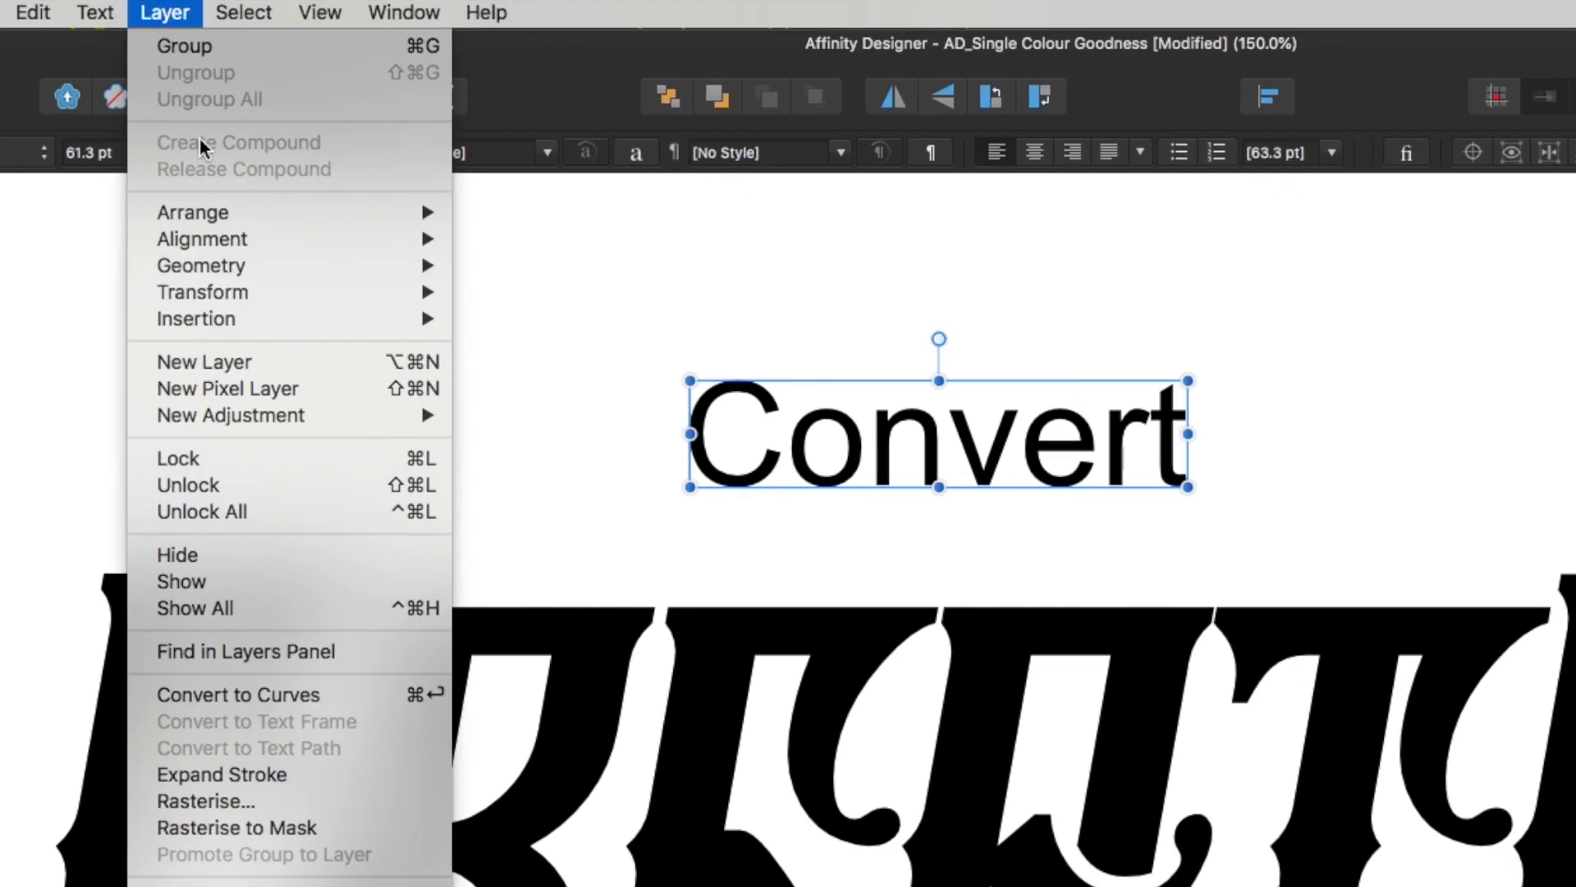
pyautogui.click(244, 696)
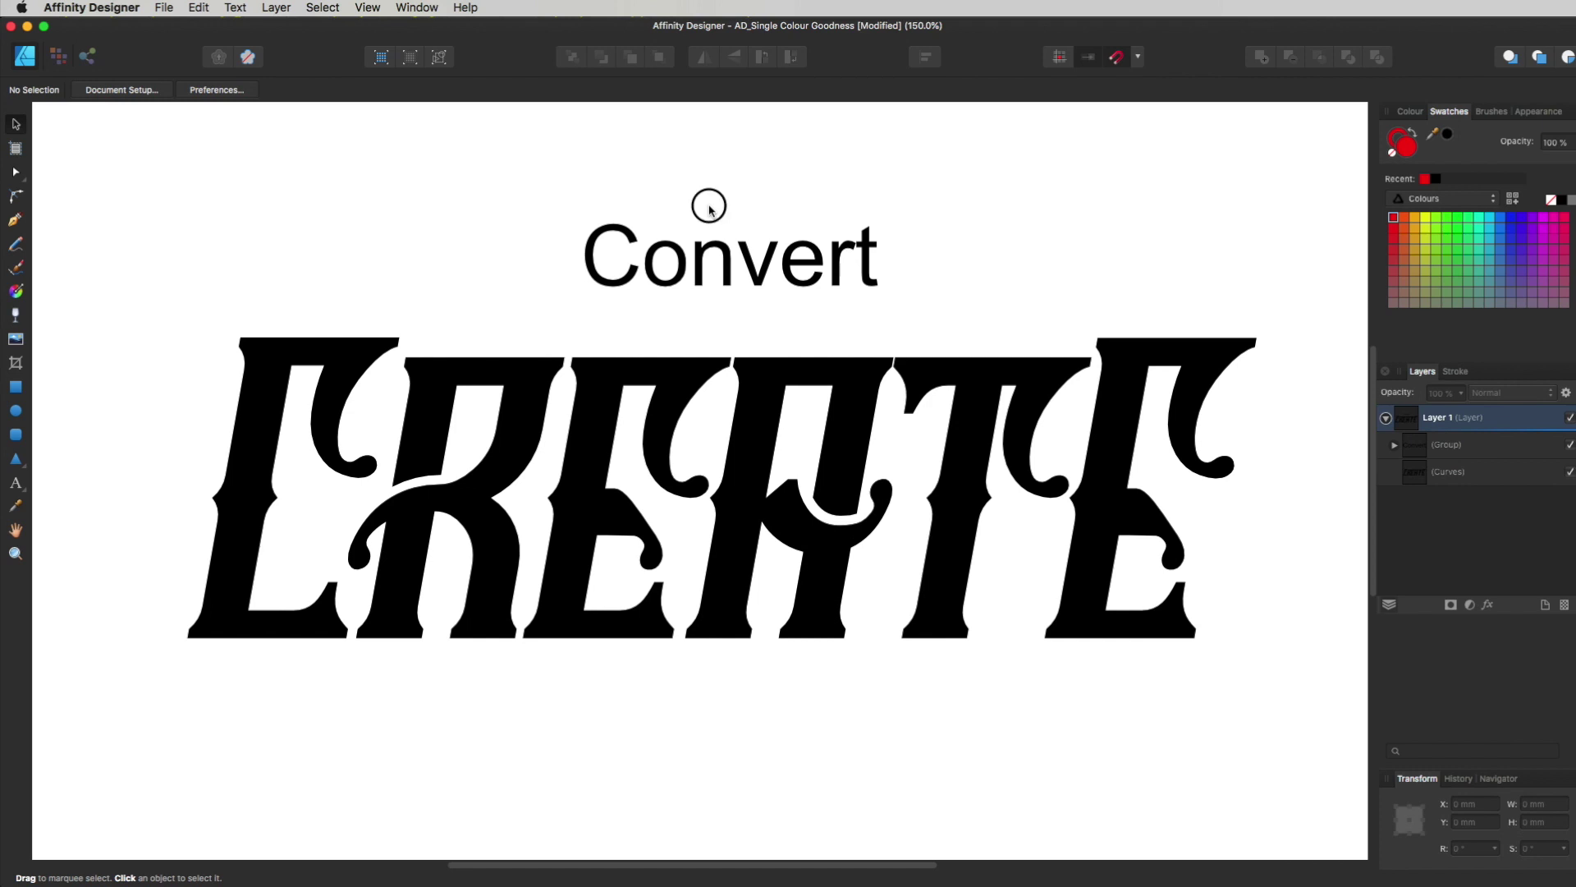
# Delete the converted sample text above the lettering.
pyautogui.click(703, 255)
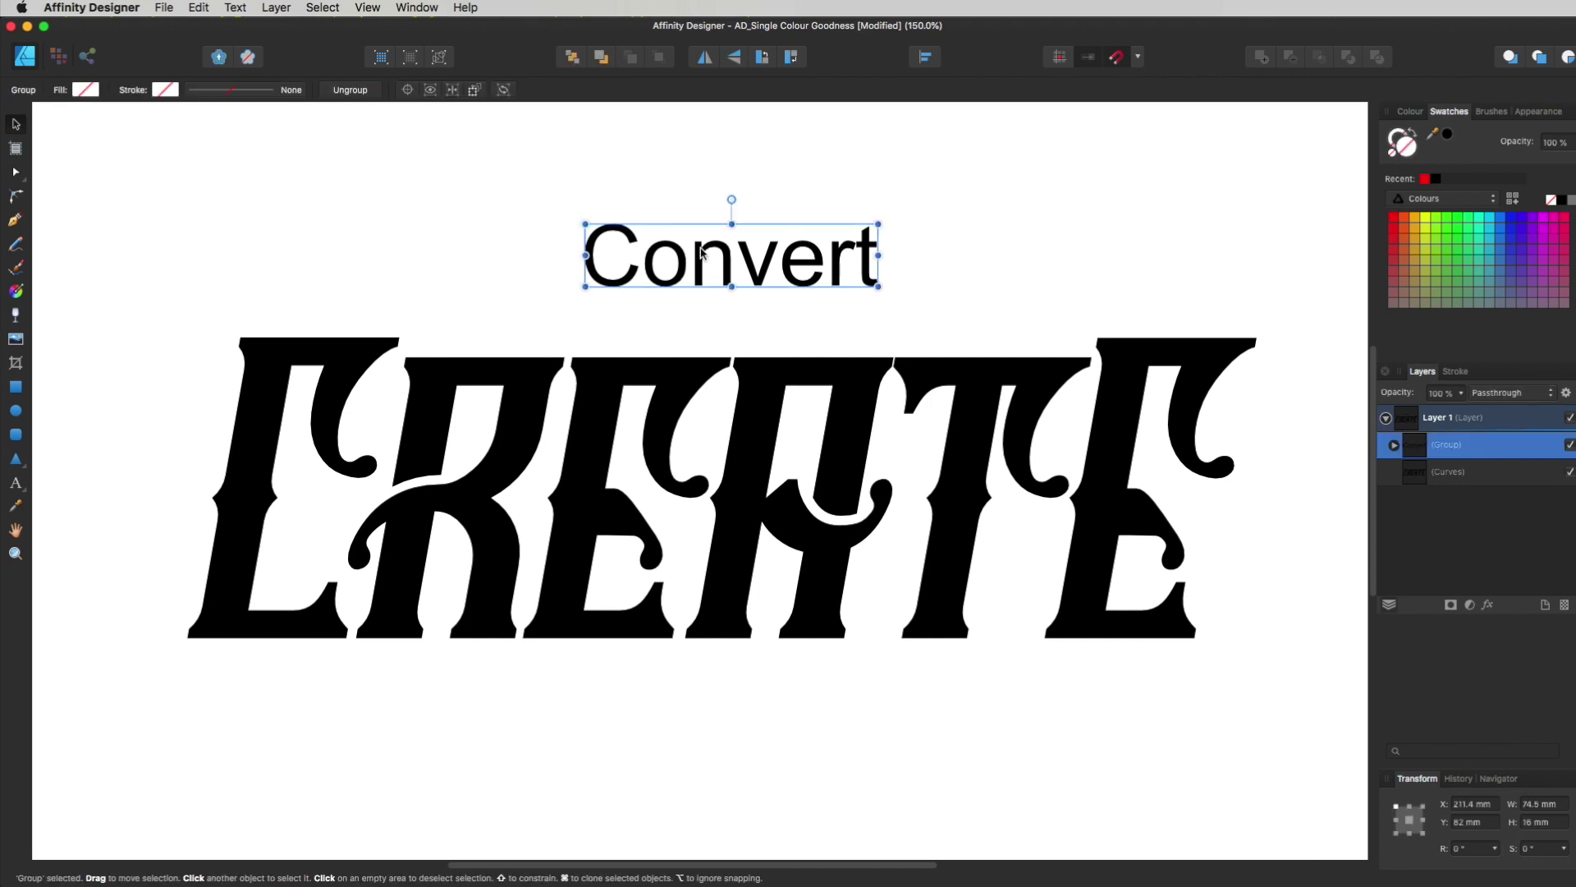
pyautogui.press('Delete')
# Rename Layer 1 as Master Graphic.
pyautogui.doubleClick(1439, 417)
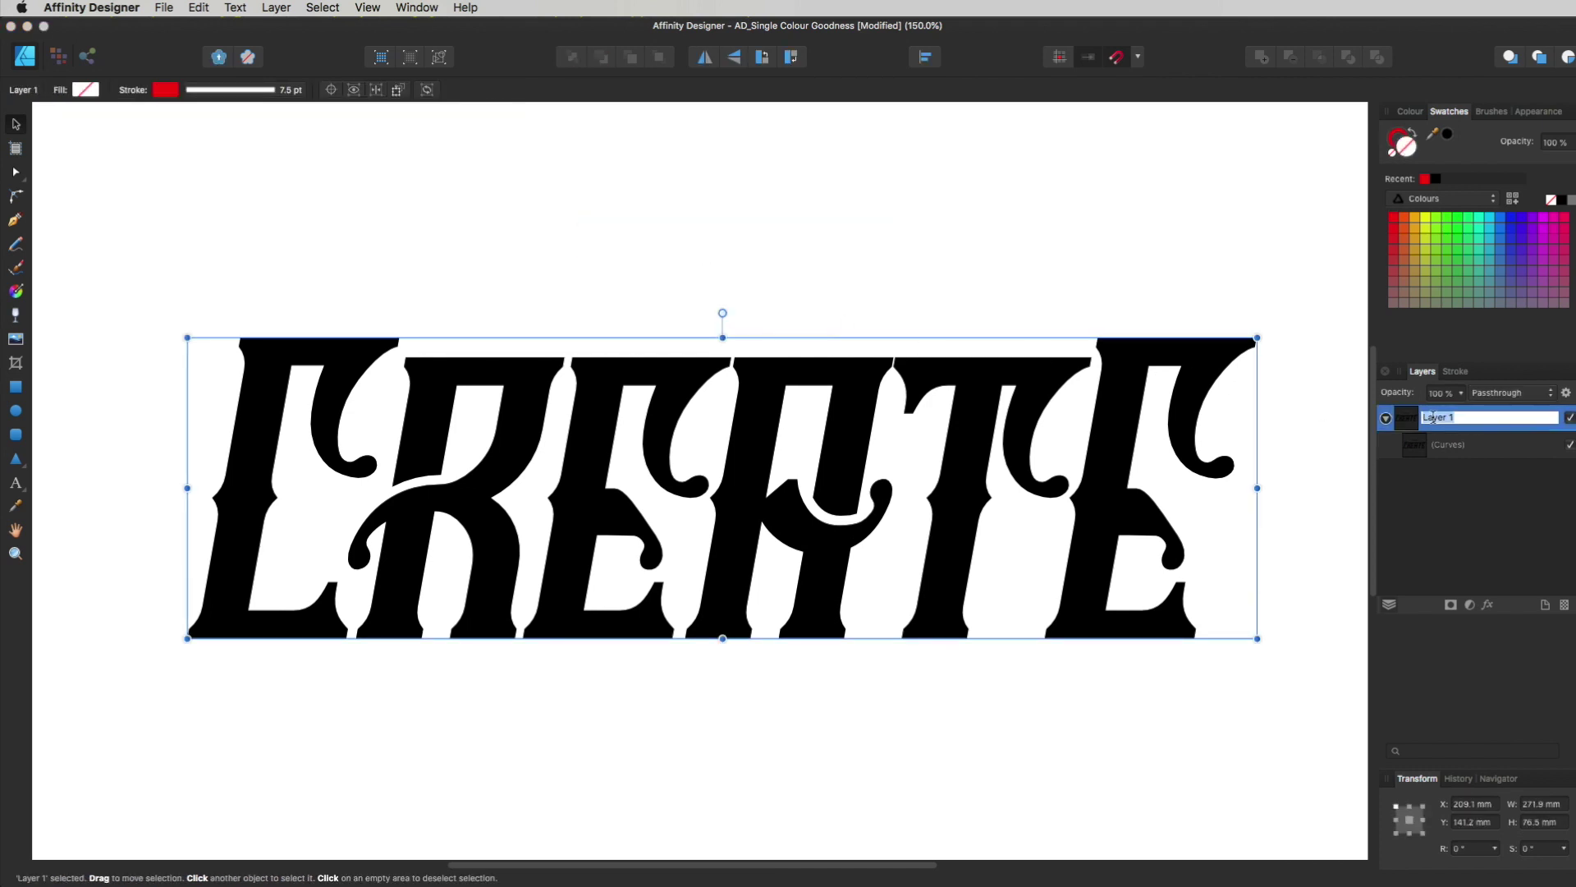
pyautogui.write('Master Graphic')
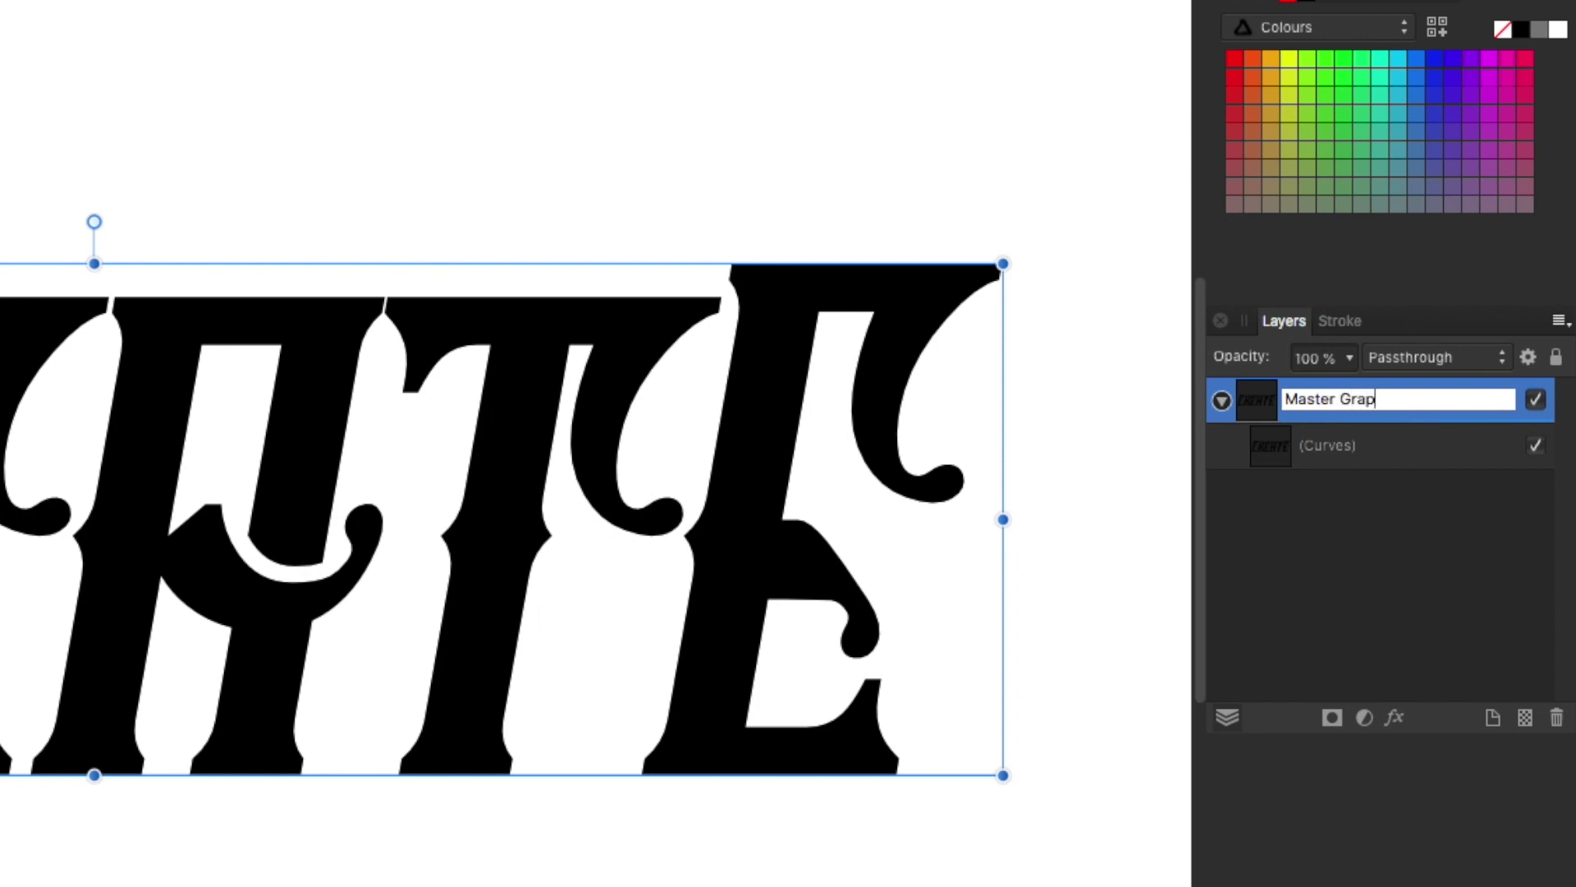
pyautogui.press('Return')
# Duplicate the Master Graphic layer twice and hide the top and bottom layers, leaving the middle one visible.
pyautogui.moveTo(1336, 407); pyautogui.dragTo(1493, 719)
pyautogui.click(1223, 446)
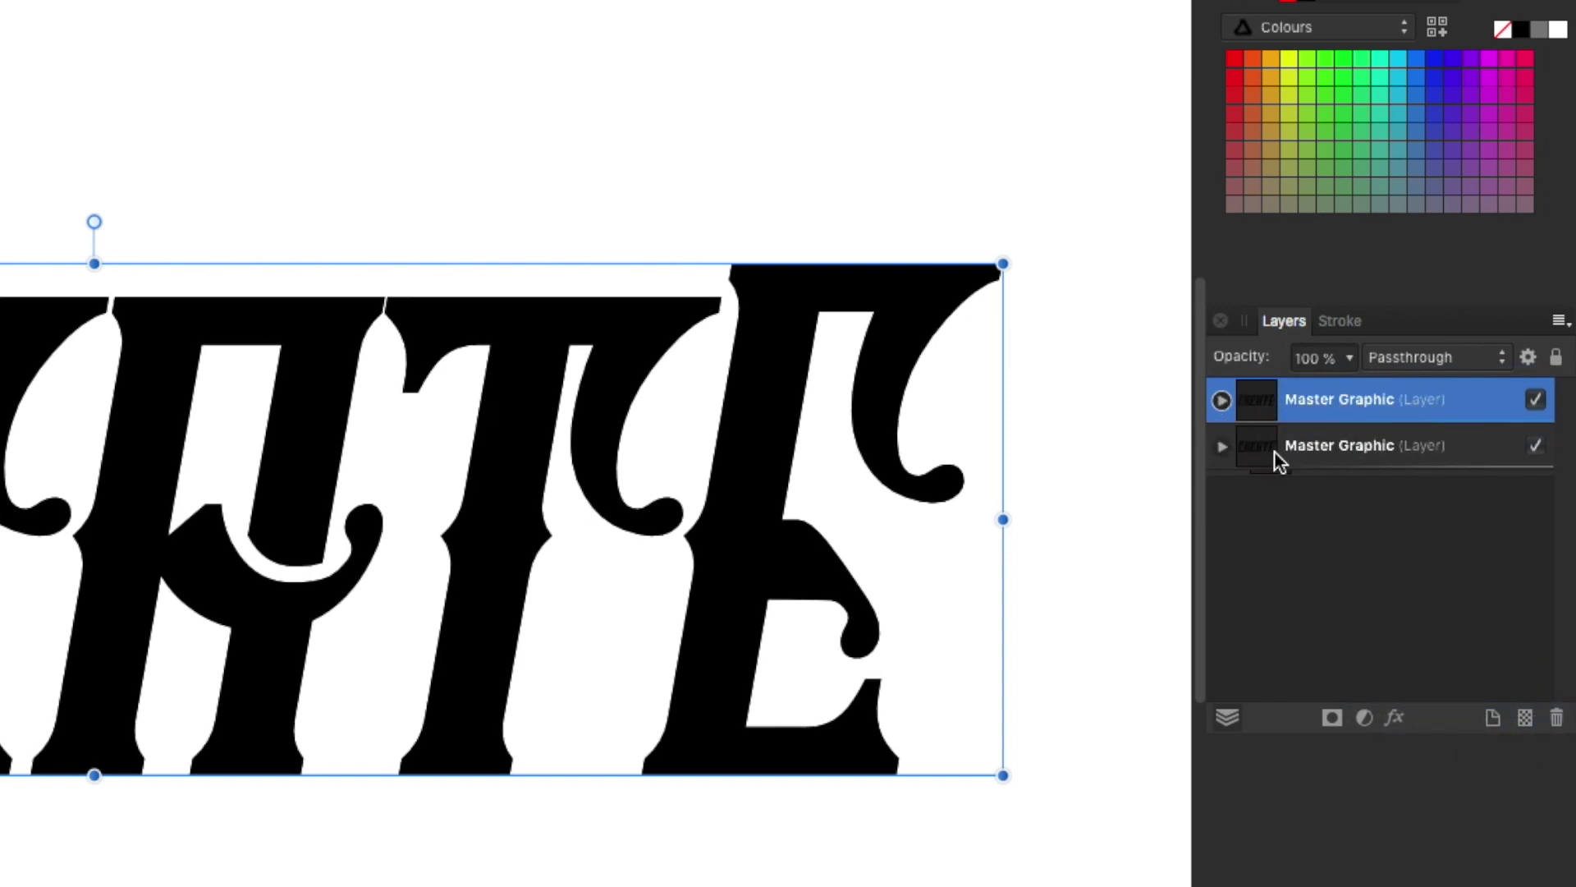
pyautogui.click(1537, 447)
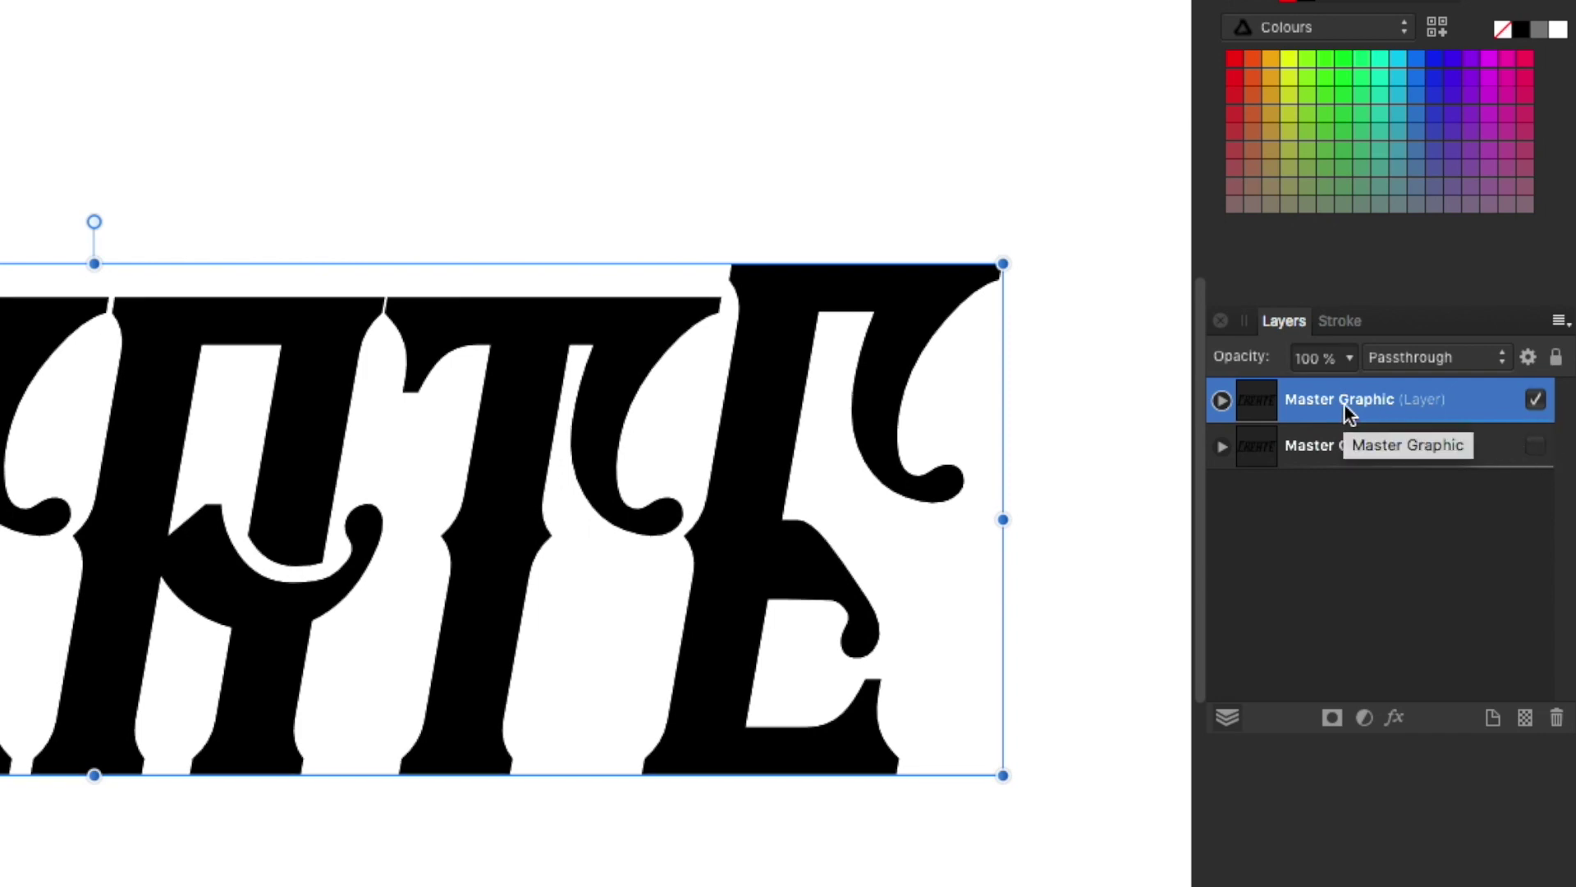
pyautogui.moveTo(1343, 402); pyautogui.dragTo(1494, 716)
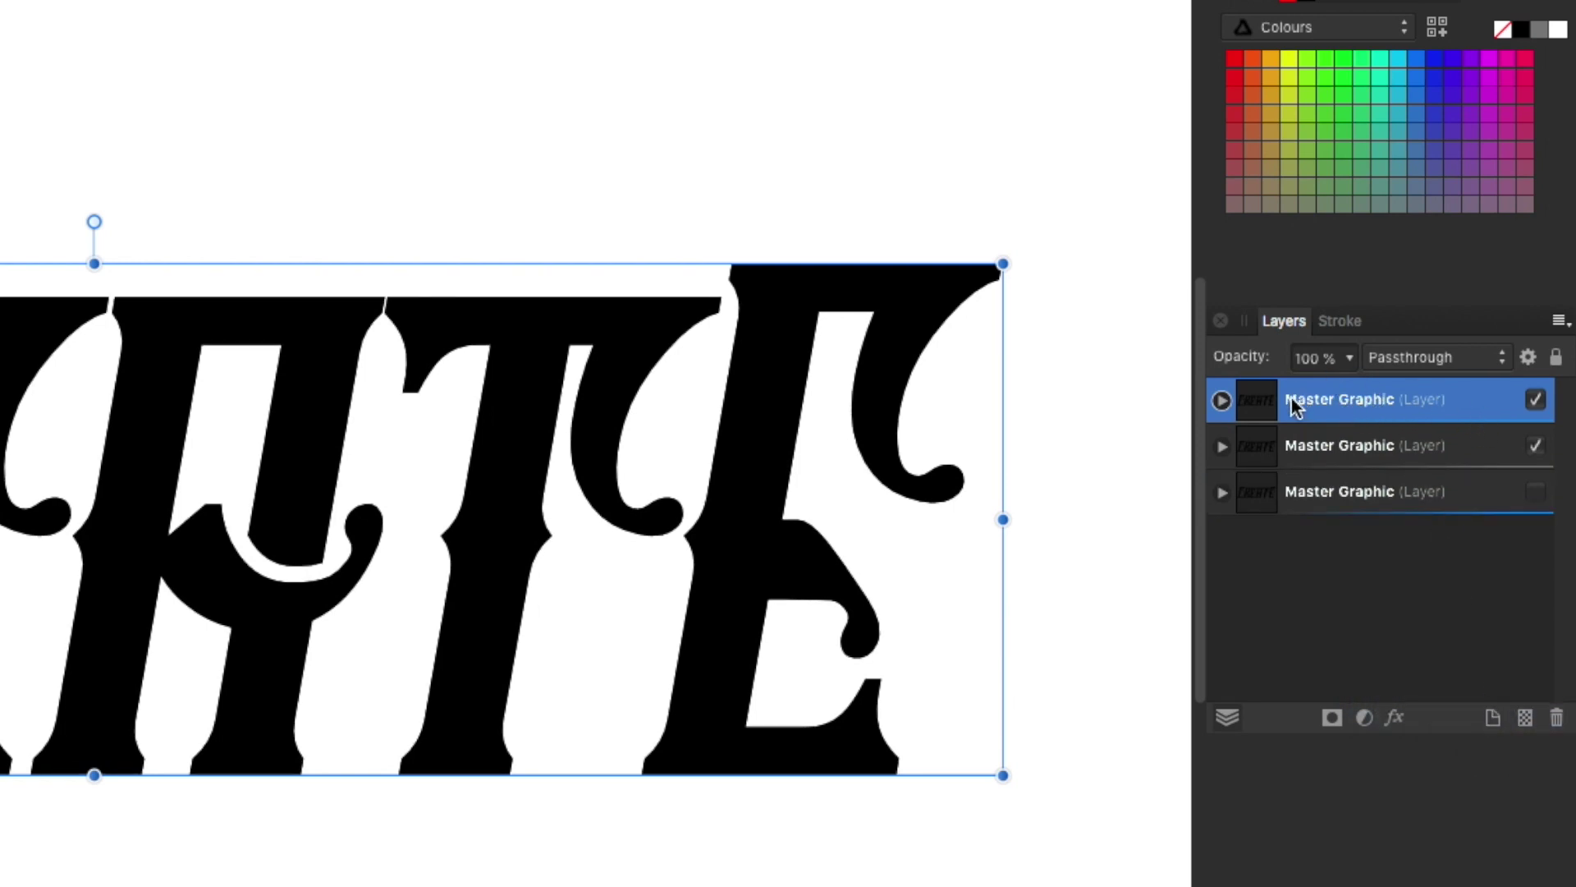
pyautogui.click(1536, 401)
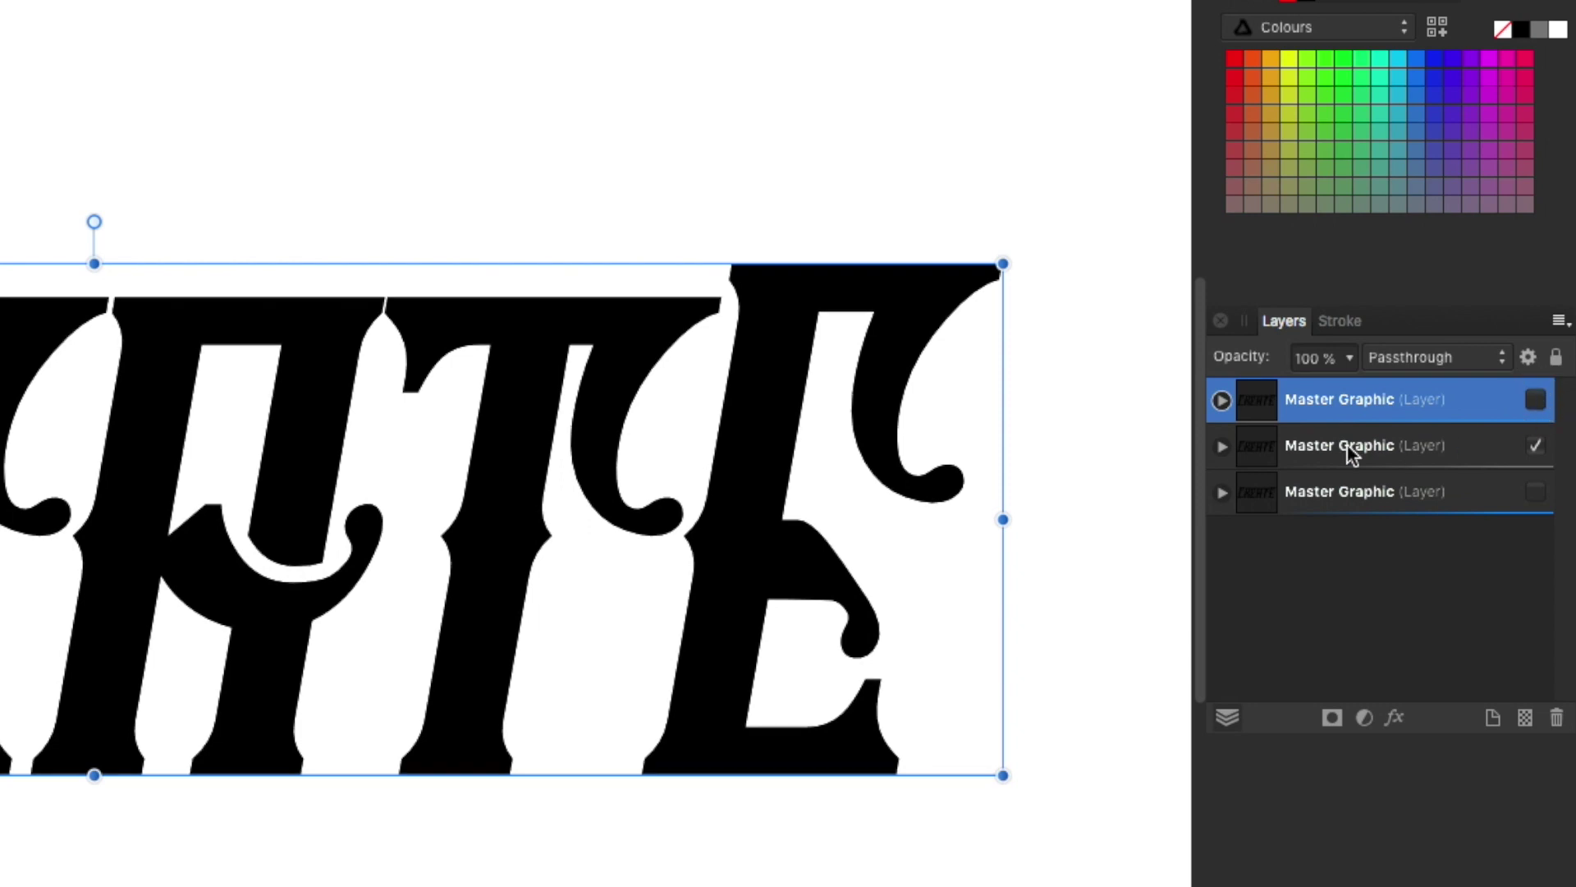
# Rename the middle Master Graphic layer as Outline.
pyautogui.click(1330, 450)
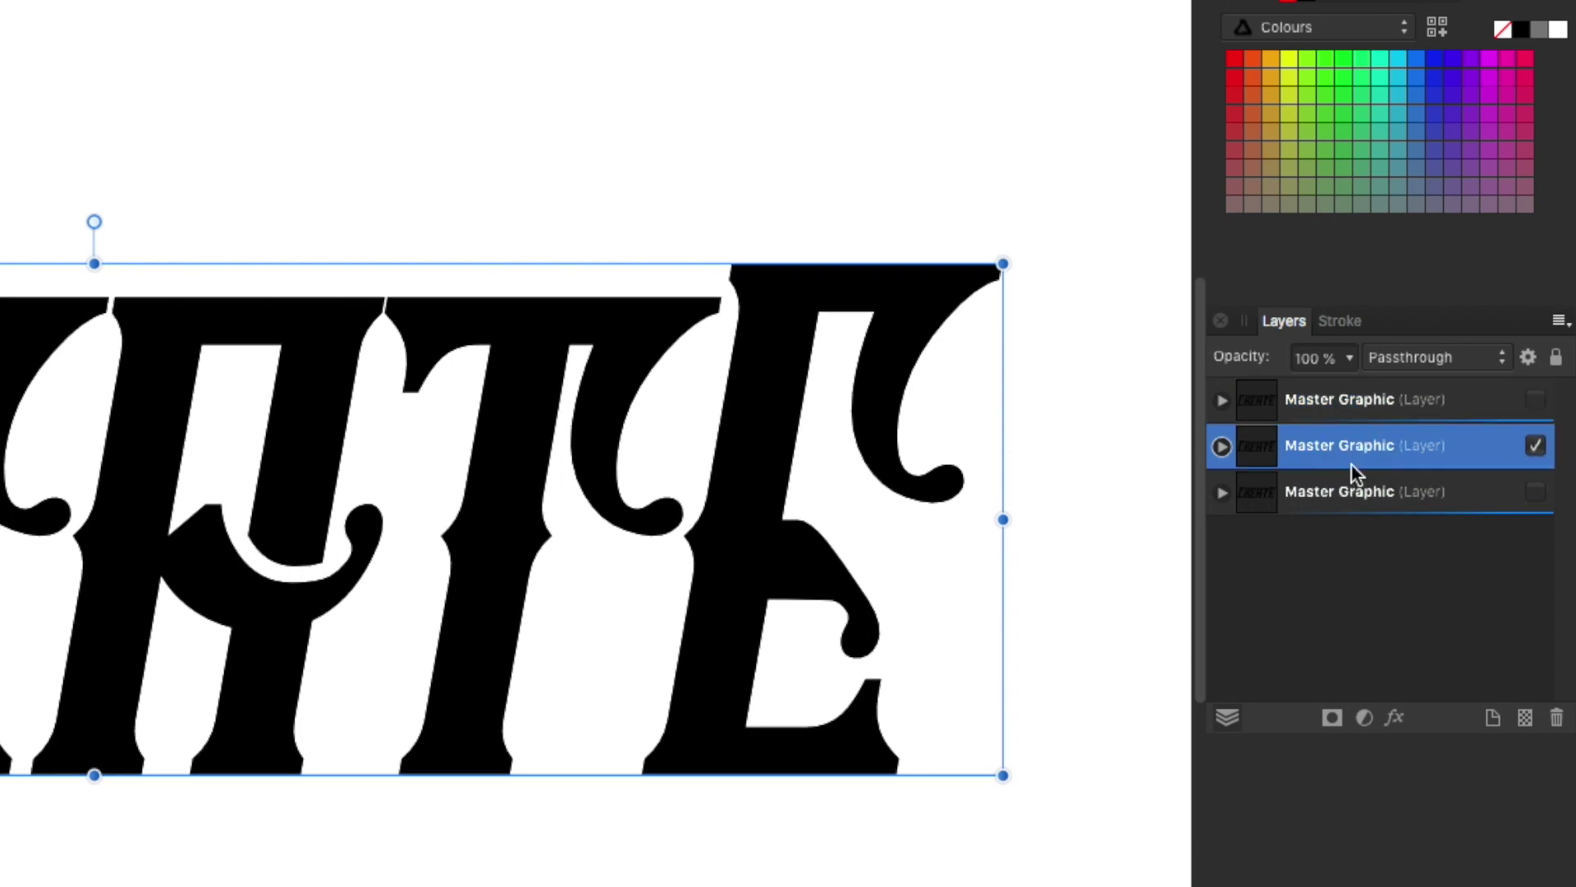
pyautogui.doubleClick(1330, 449)
pyautogui.write('O')
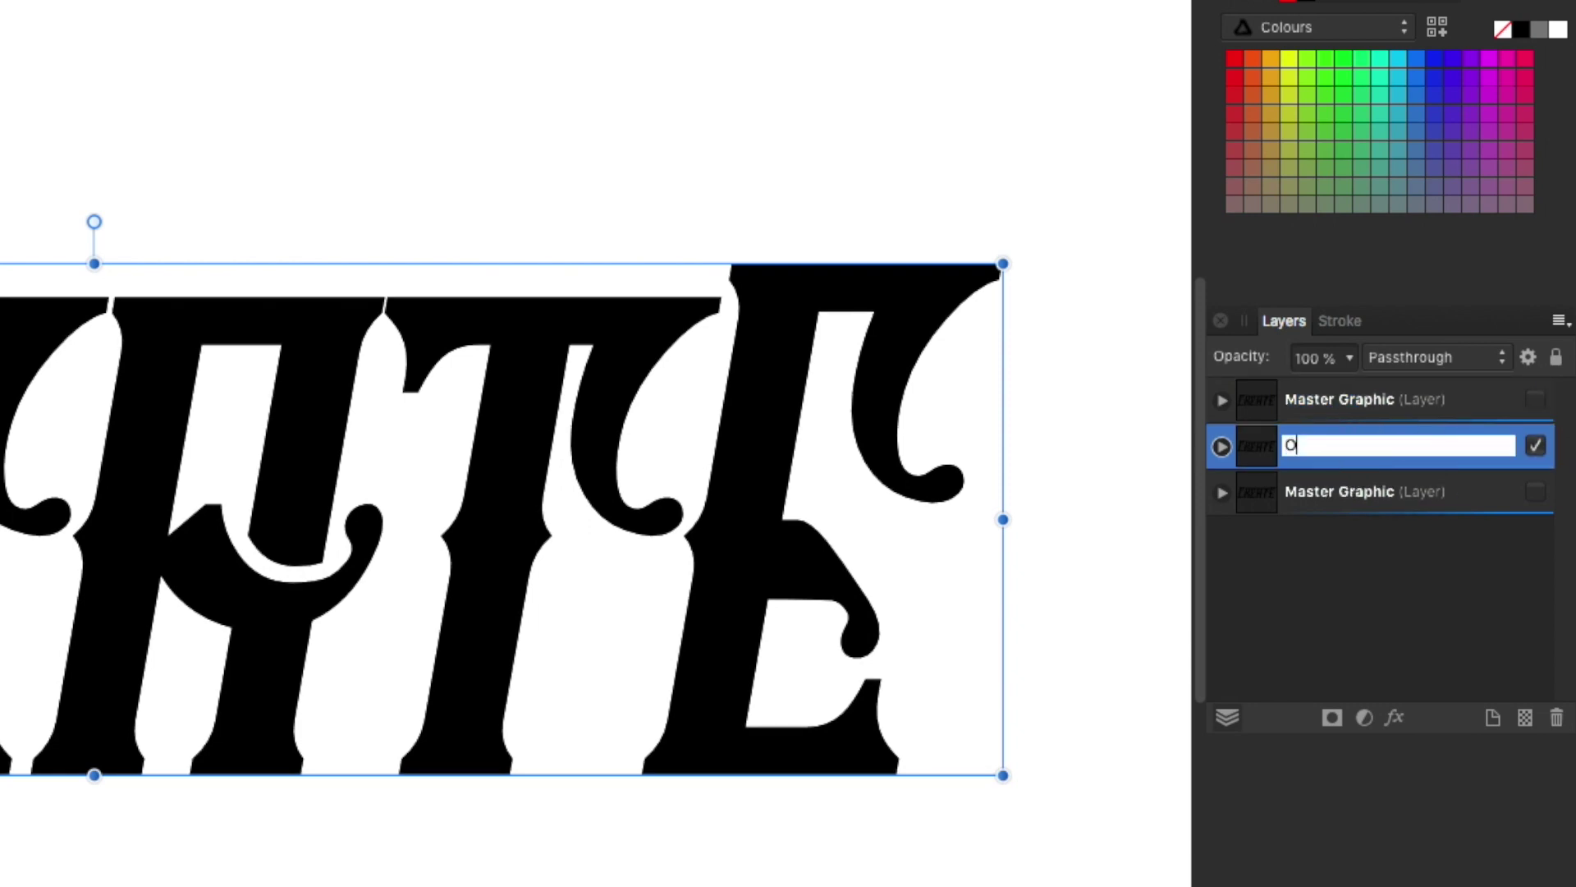
pyautogui.write('utline')
pyautogui.press('Return')
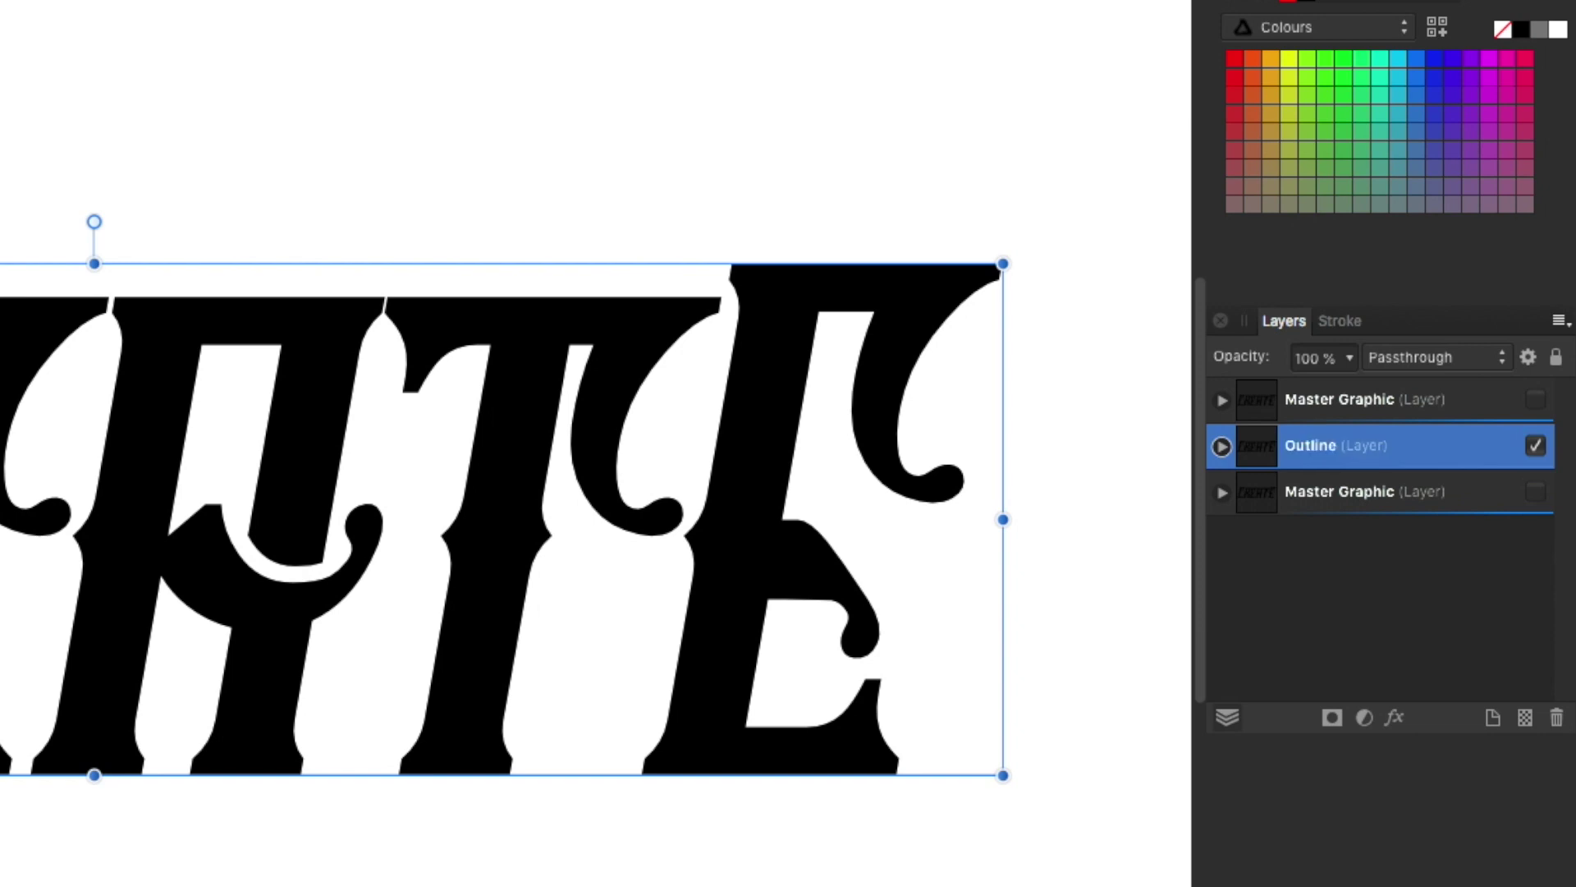
# Rename the top Master Graphic layer as Graphic and select the Outline layer.
pyautogui.doubleClick(1330, 400)
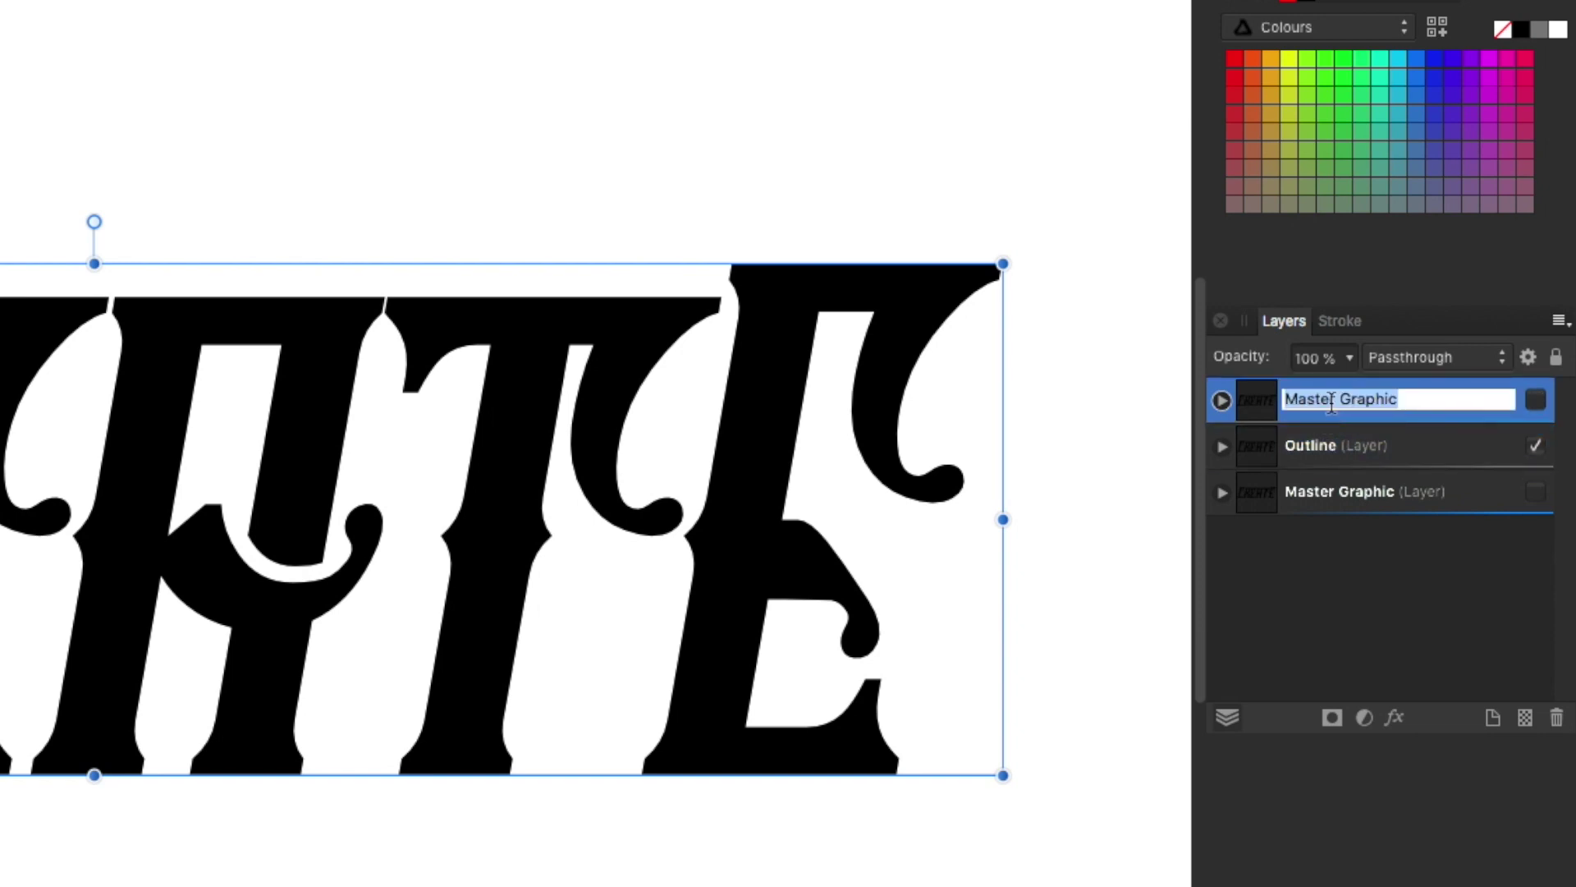
pyautogui.click(1352, 398)
pyautogui.moveTo(1340, 397); pyautogui.dragTo(1238, 397)
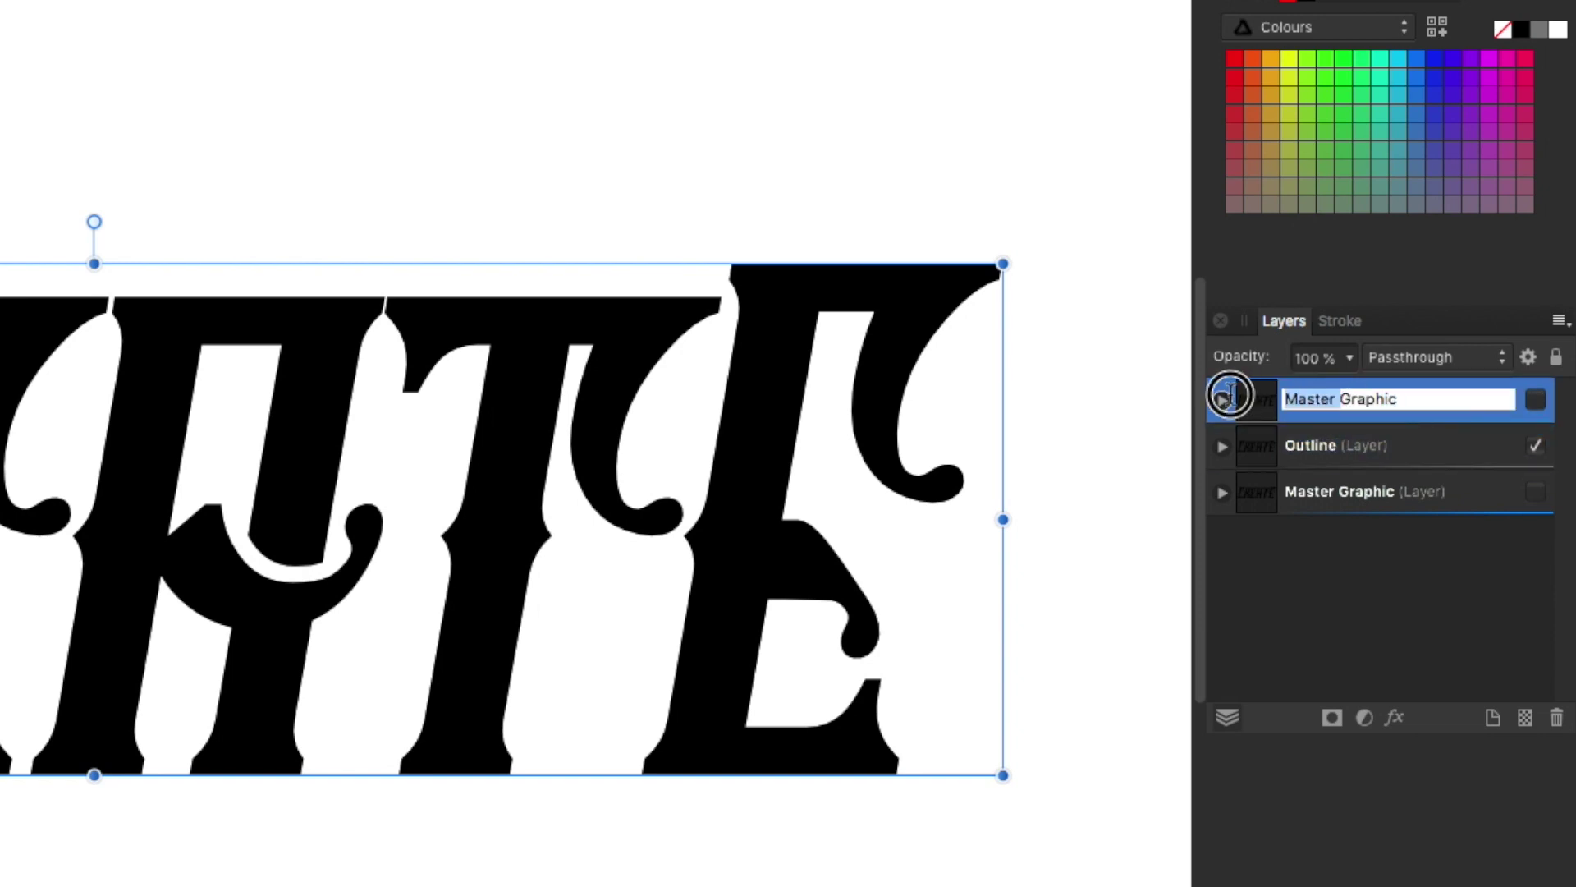
pyautogui.press('BackSpace')
pyautogui.click(1316, 439)
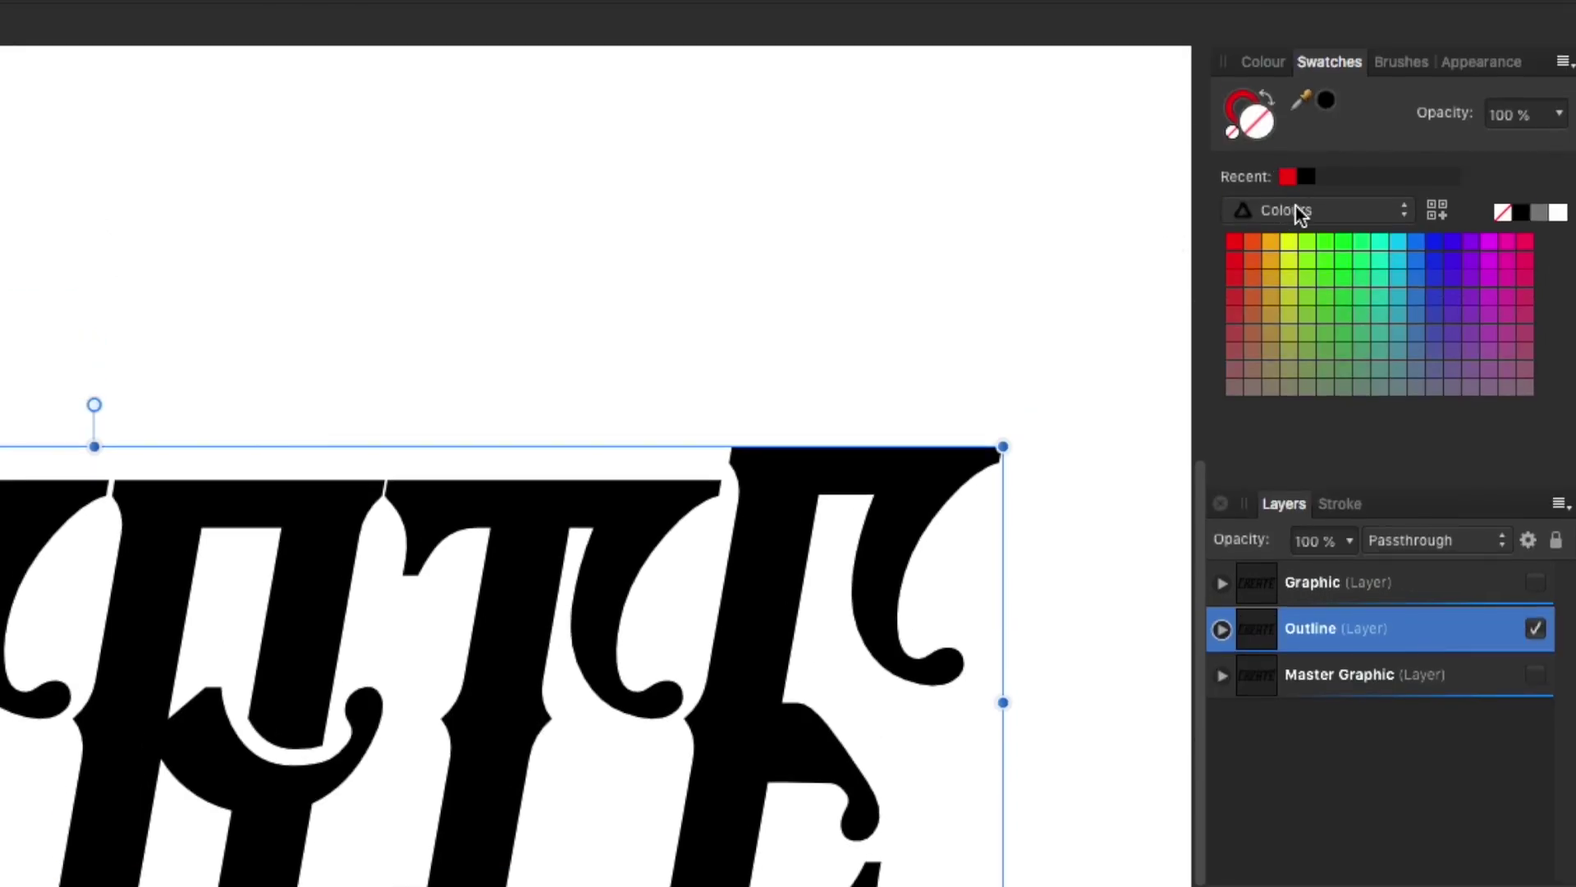
# Switch the swatch palette to Greys and back to Colours.
pyautogui.click(1295, 211)
pyautogui.click(1299, 182)
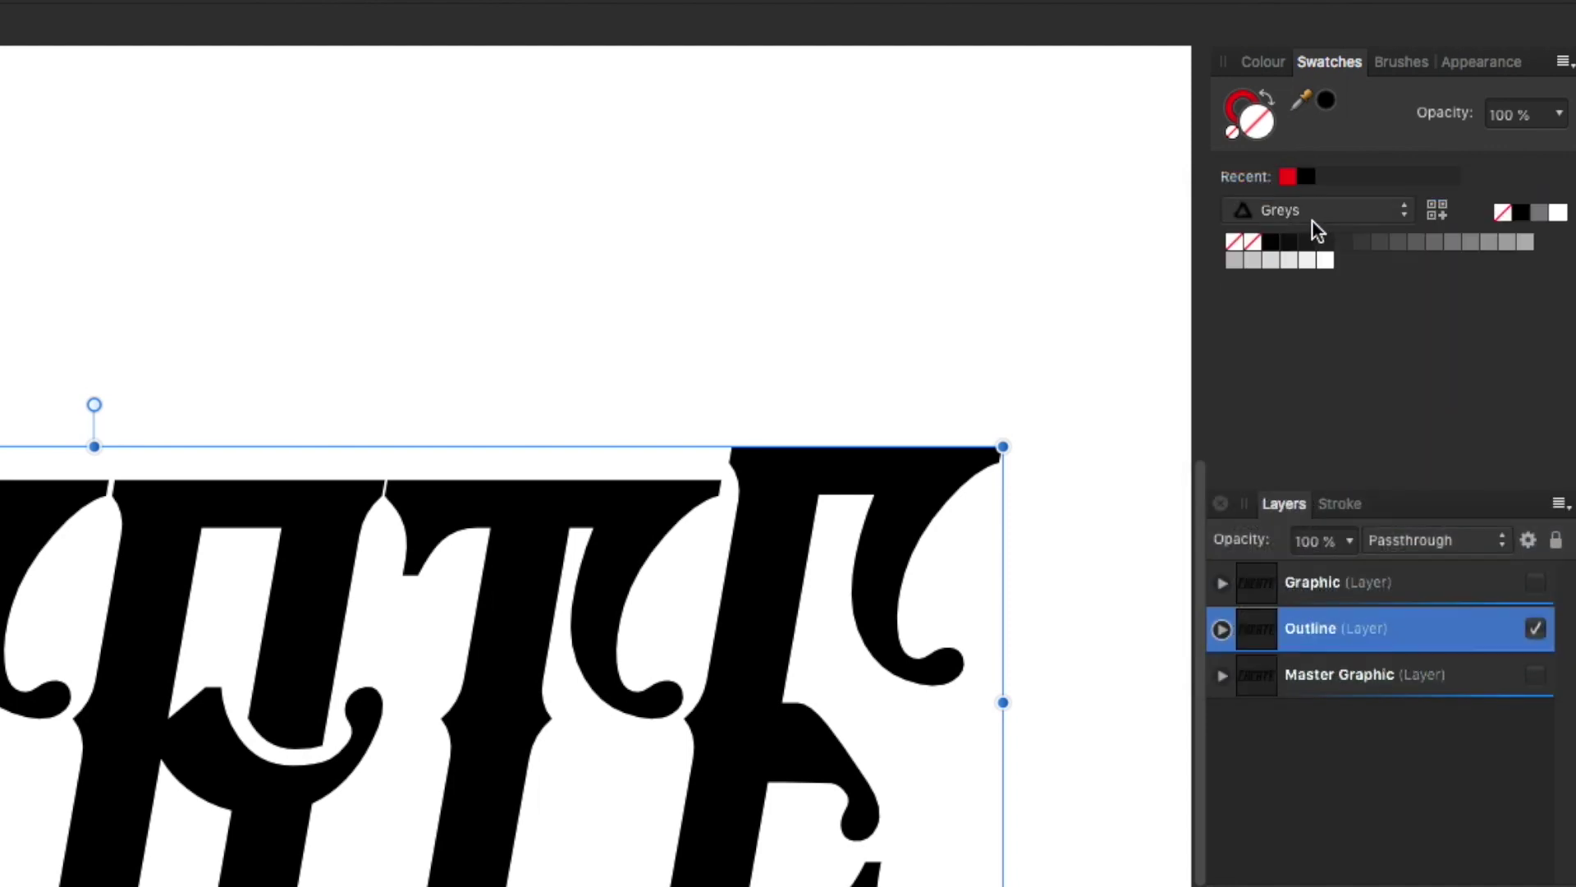
pyautogui.click(1310, 217)
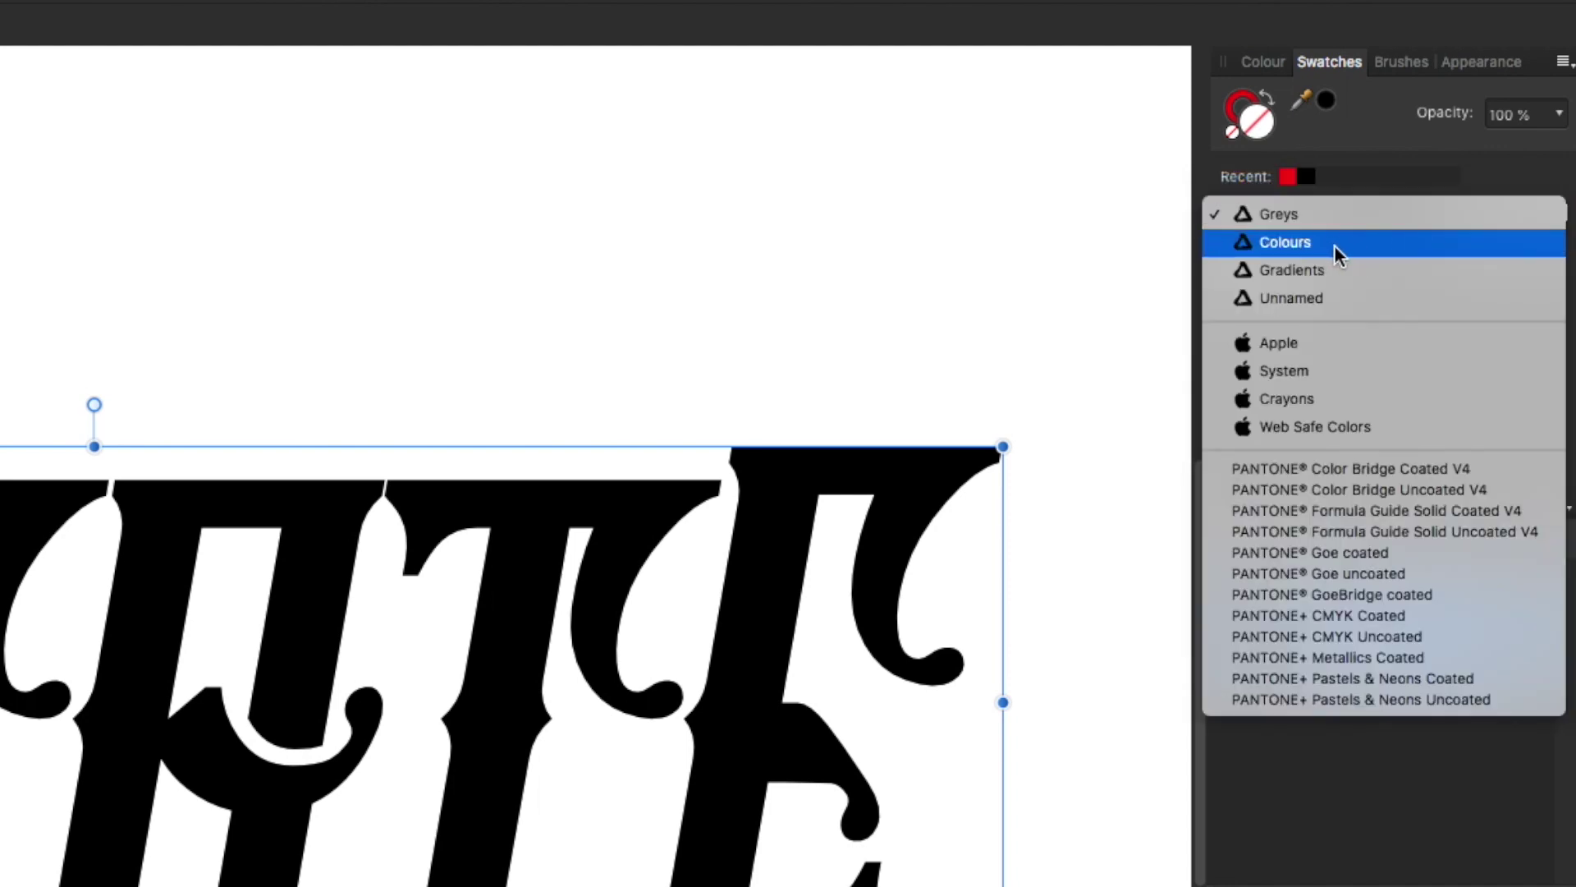
pyautogui.click(1323, 248)
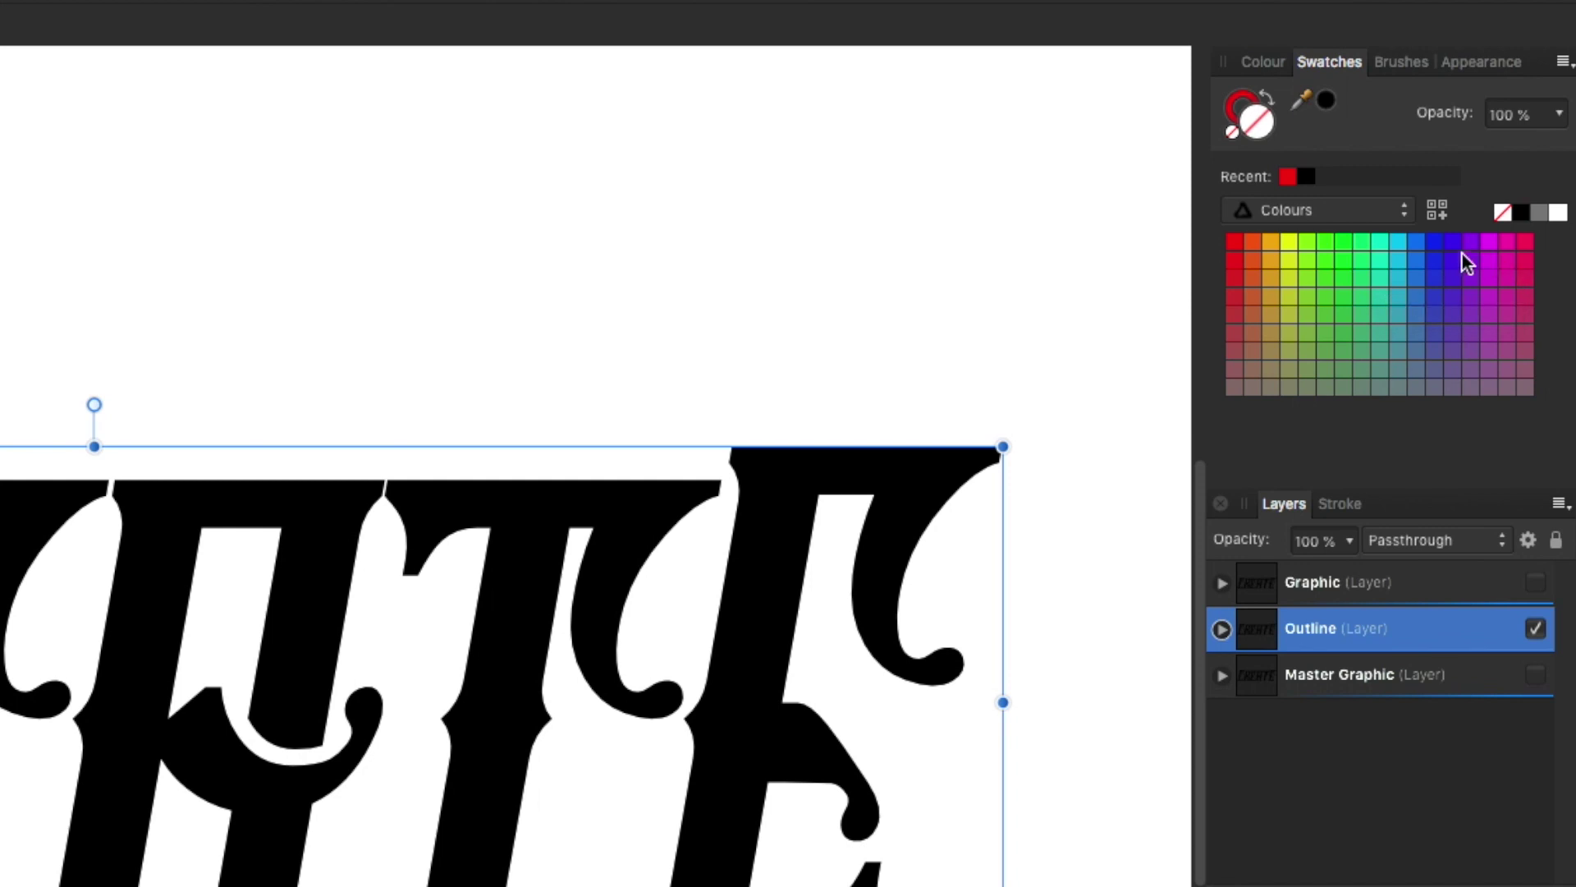
# Apply the same bright blue swatch to both the fill and the stroke of the Outline layer.
pyautogui.click(1411, 238)
pyautogui.click(1240, 97)
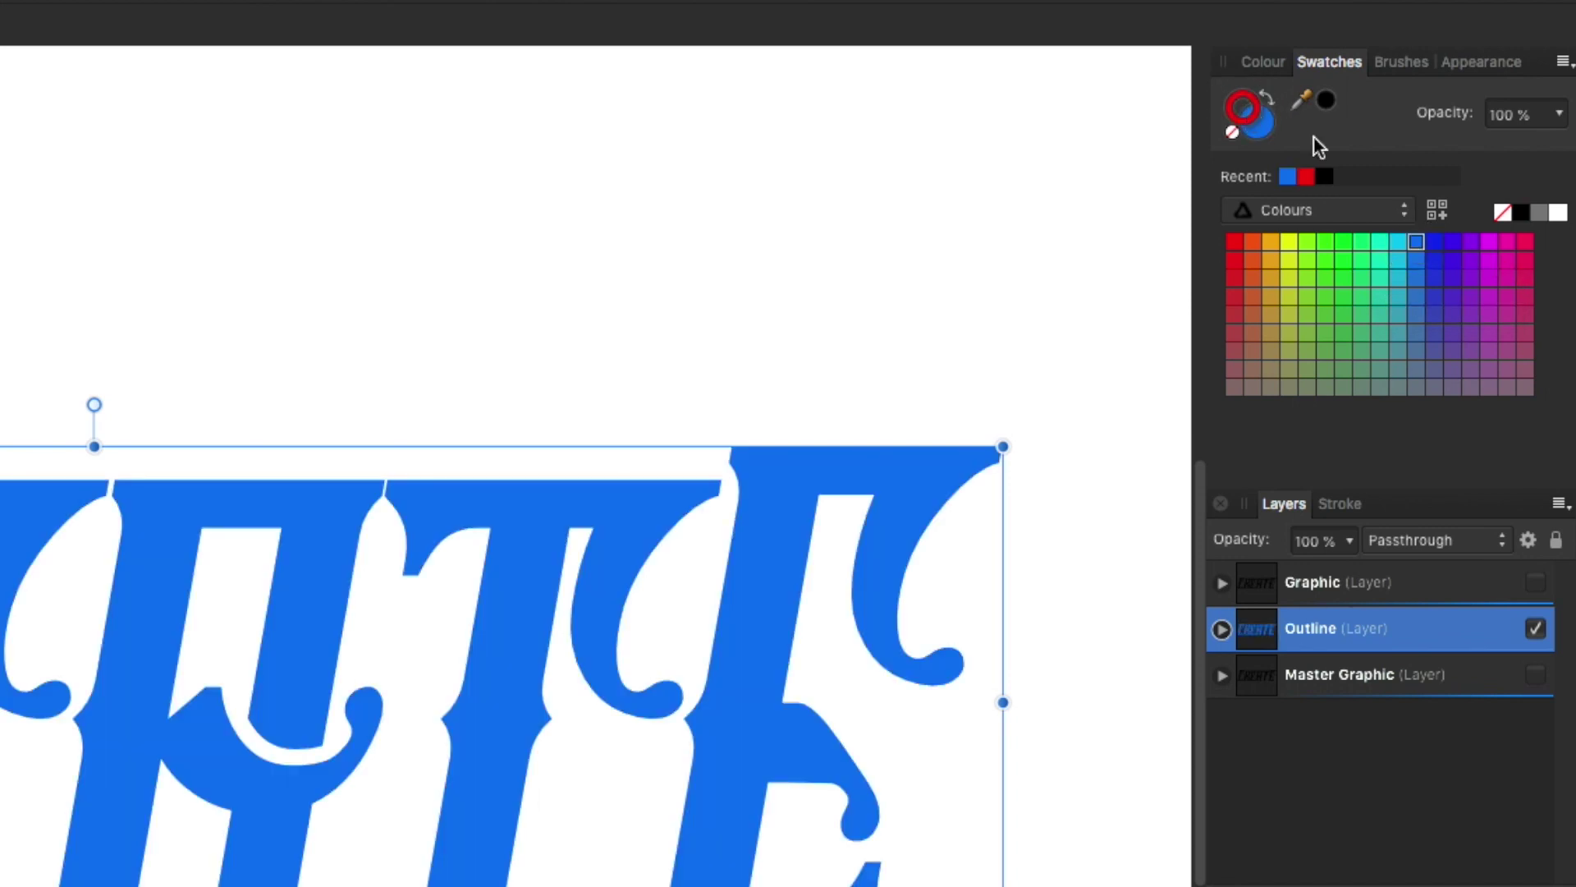
pyautogui.click(1416, 242)
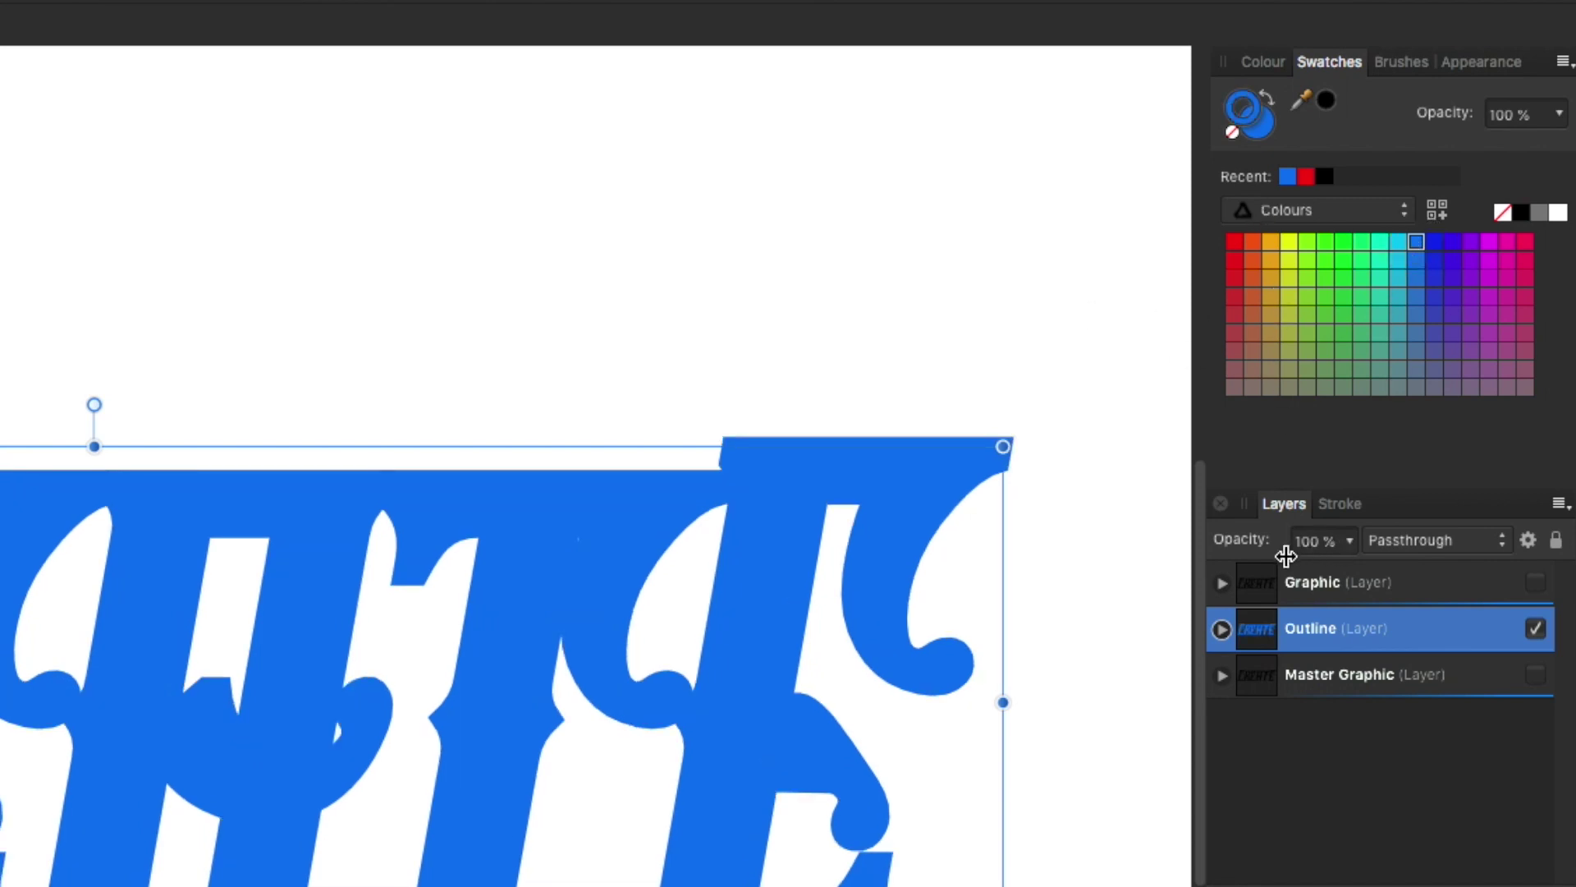
# Show the Graphic layer and set the Outline layer's stroke width to 7.5 pt.
pyautogui.click(1535, 585)
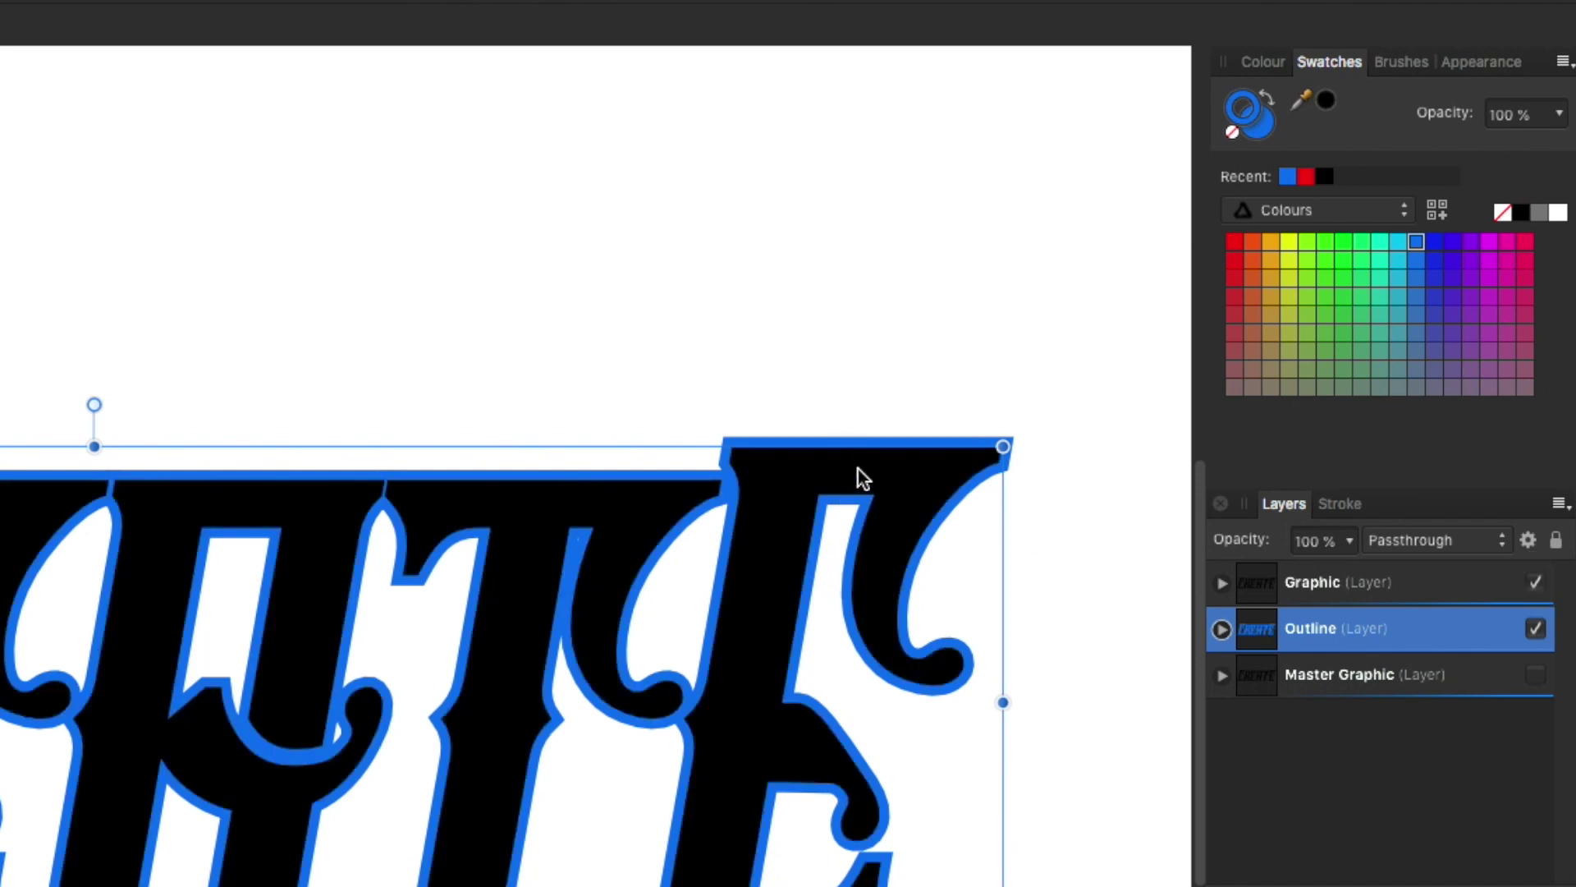
pyautogui.click(1344, 509)
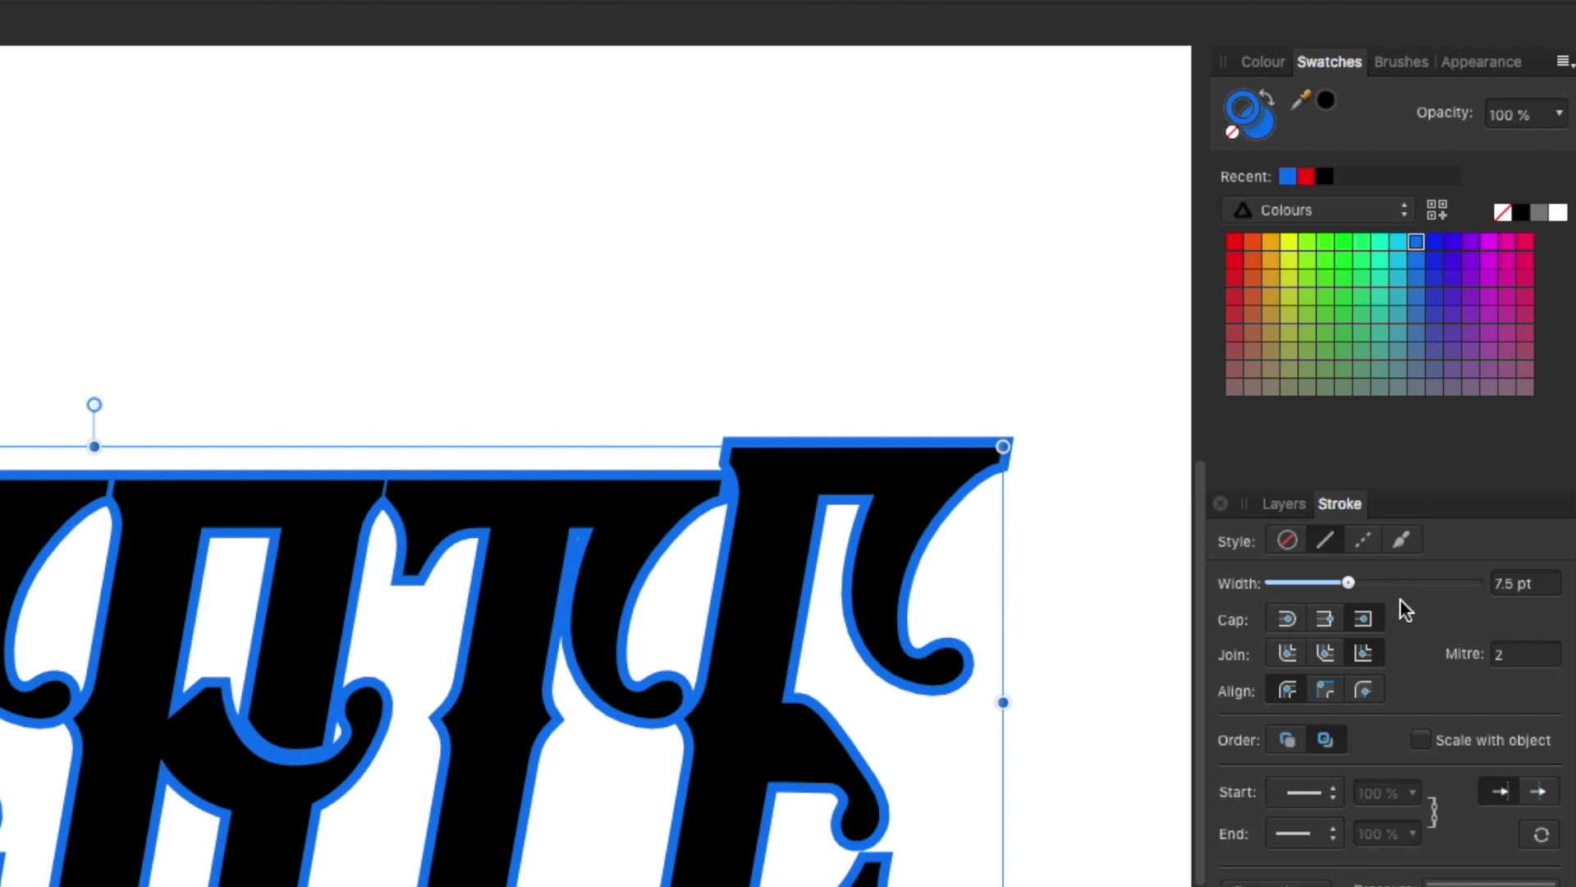
pyautogui.moveTo(1353, 583)
pyautogui.mouseDown()
pyautogui.moveTo(1329, 584)
pyautogui.moveTo(1347, 583)
pyautogui.mouseUp()
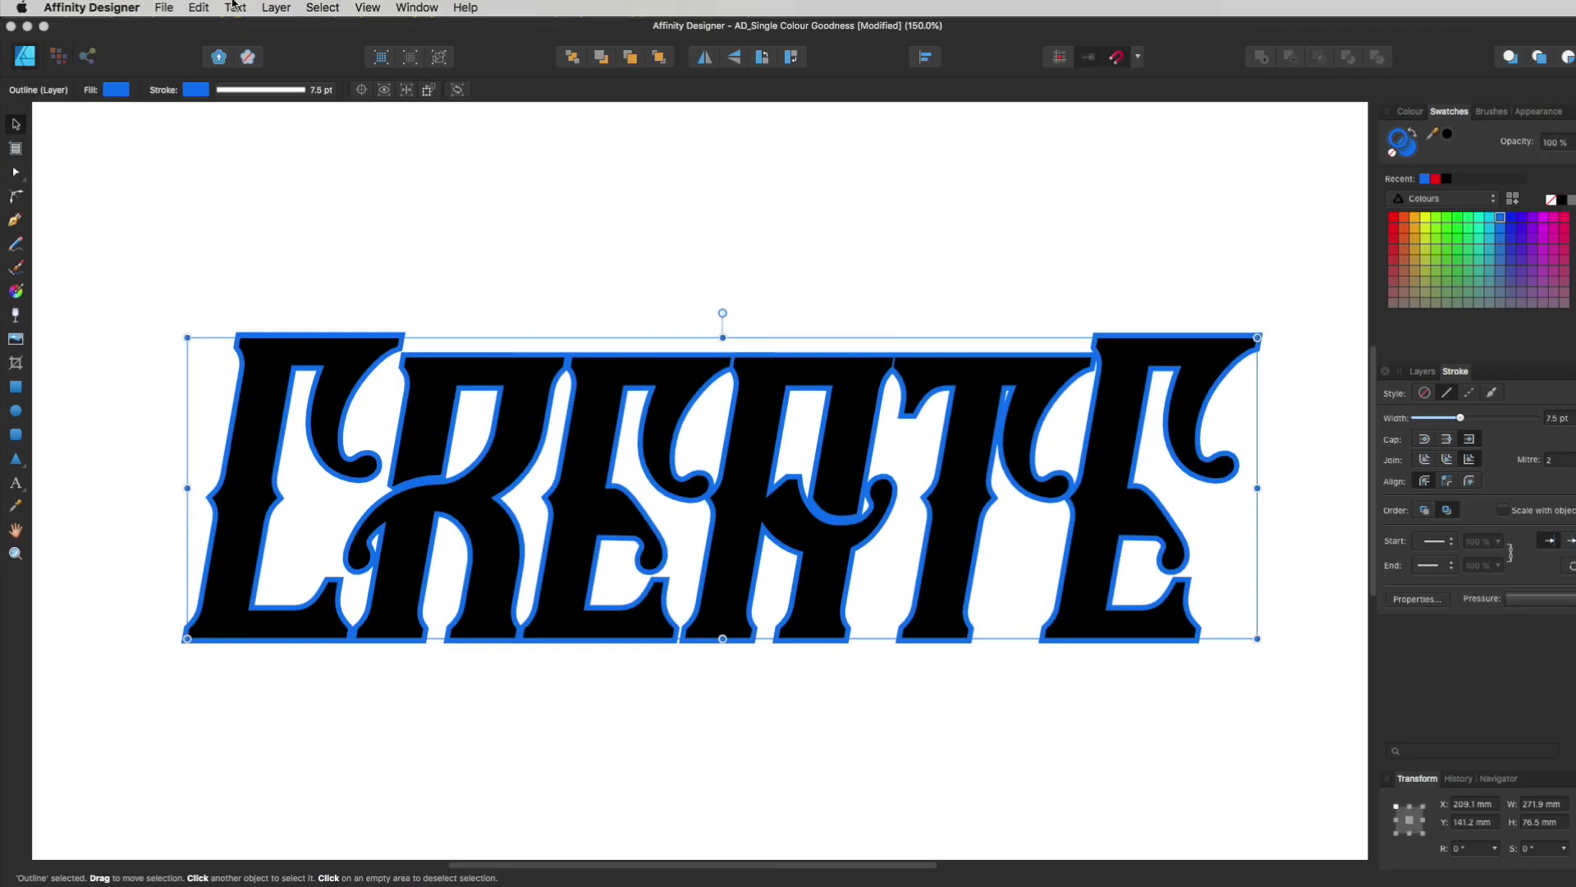
# Expand the stroke of the curves in the Outline layer and hide the Graphic layer.
pyautogui.press('super+d')
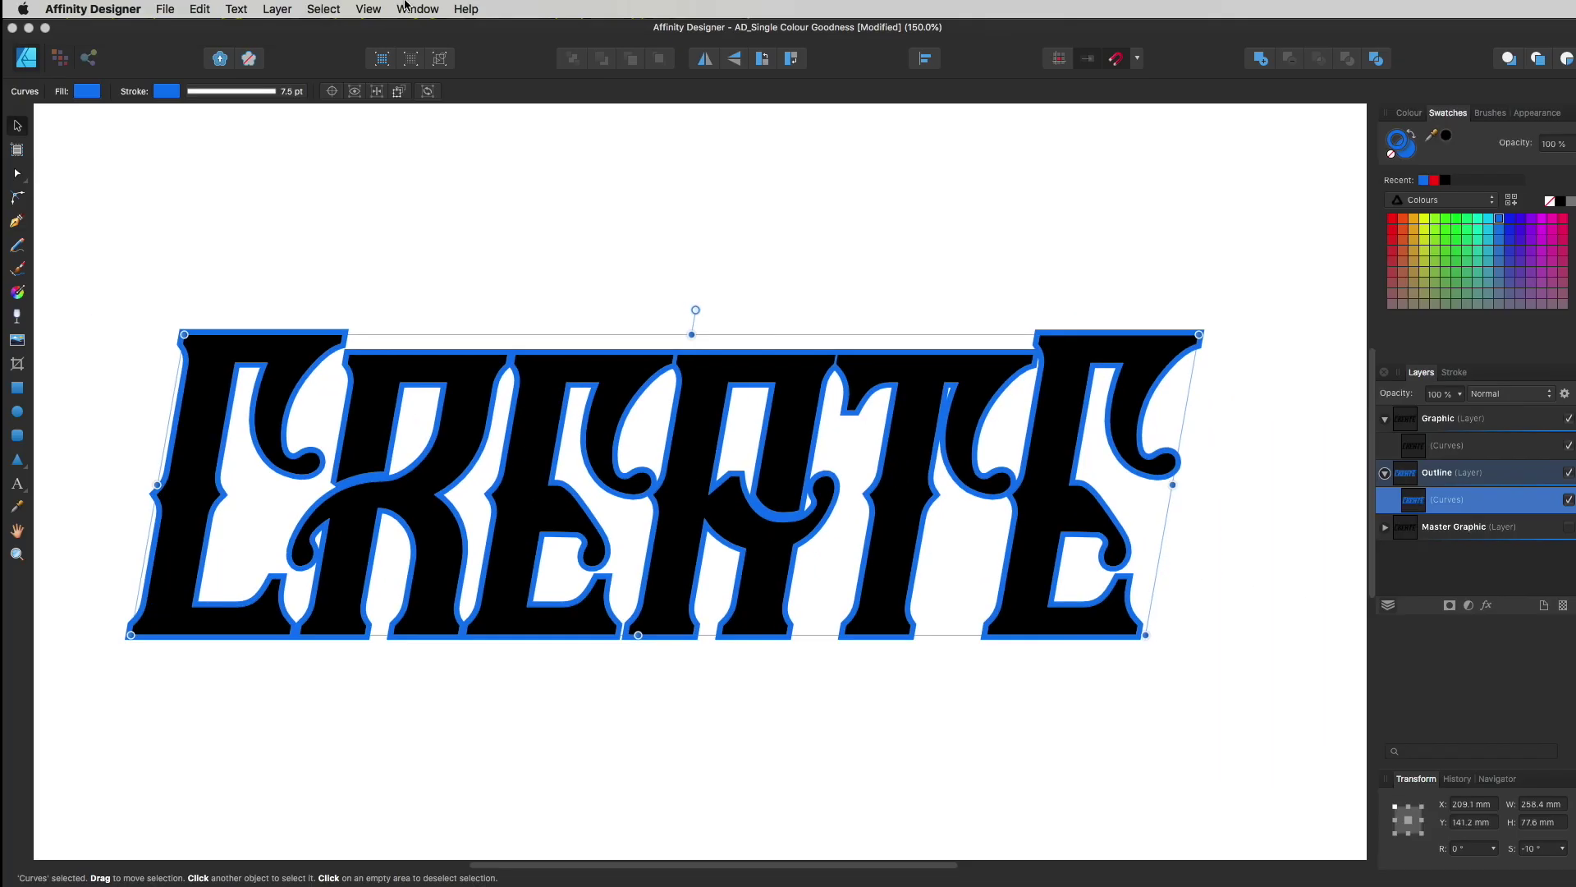
pyautogui.click(279, 8)
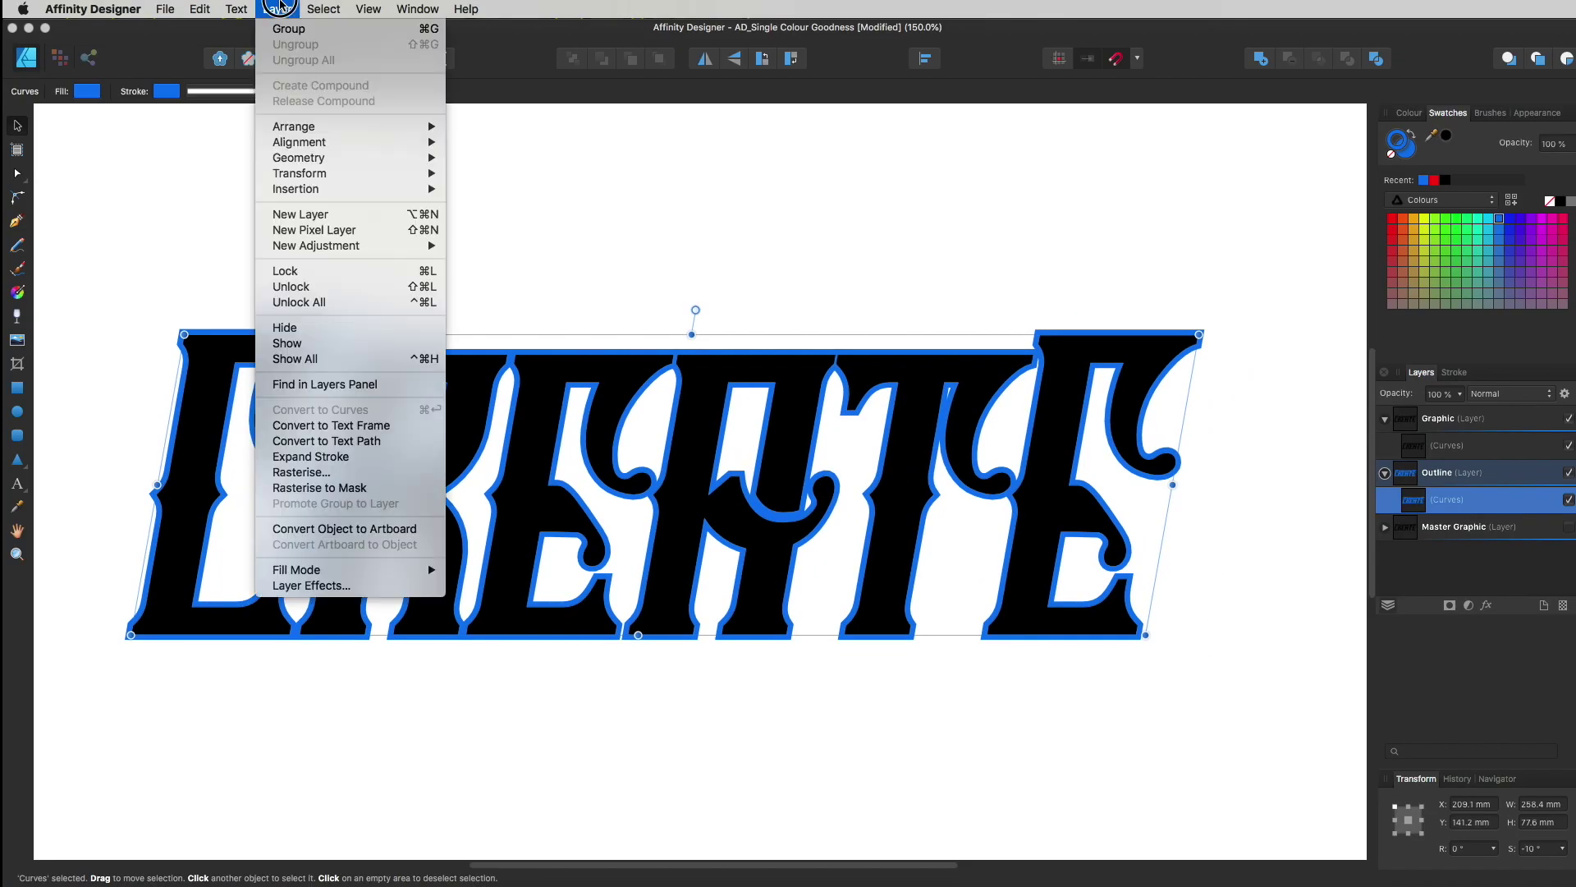
pyautogui.click(336, 462)
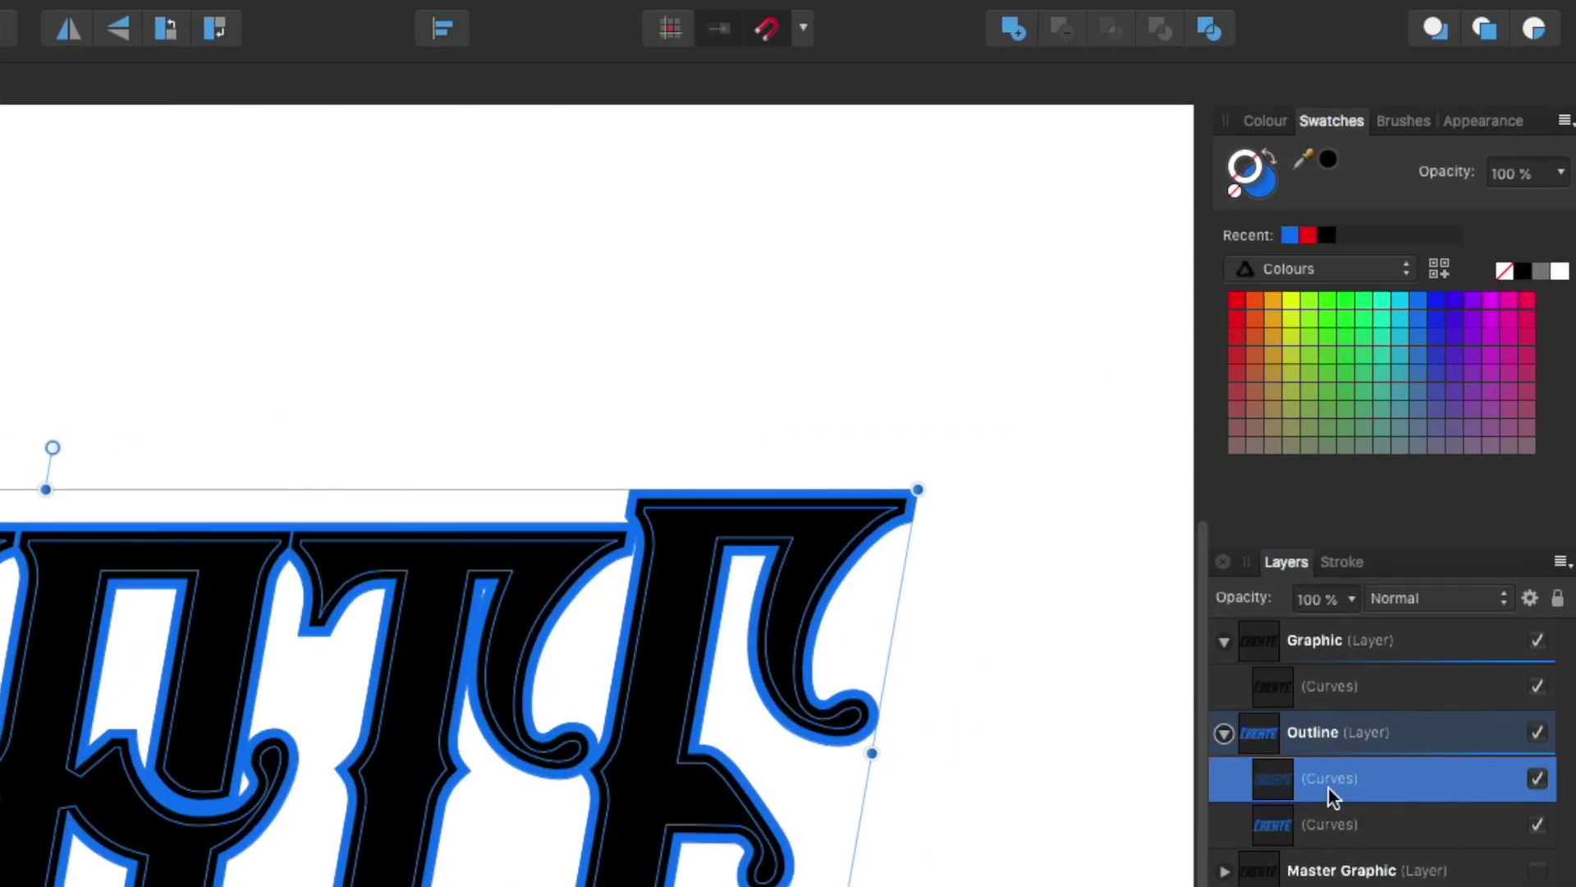
pyautogui.click(1538, 643)
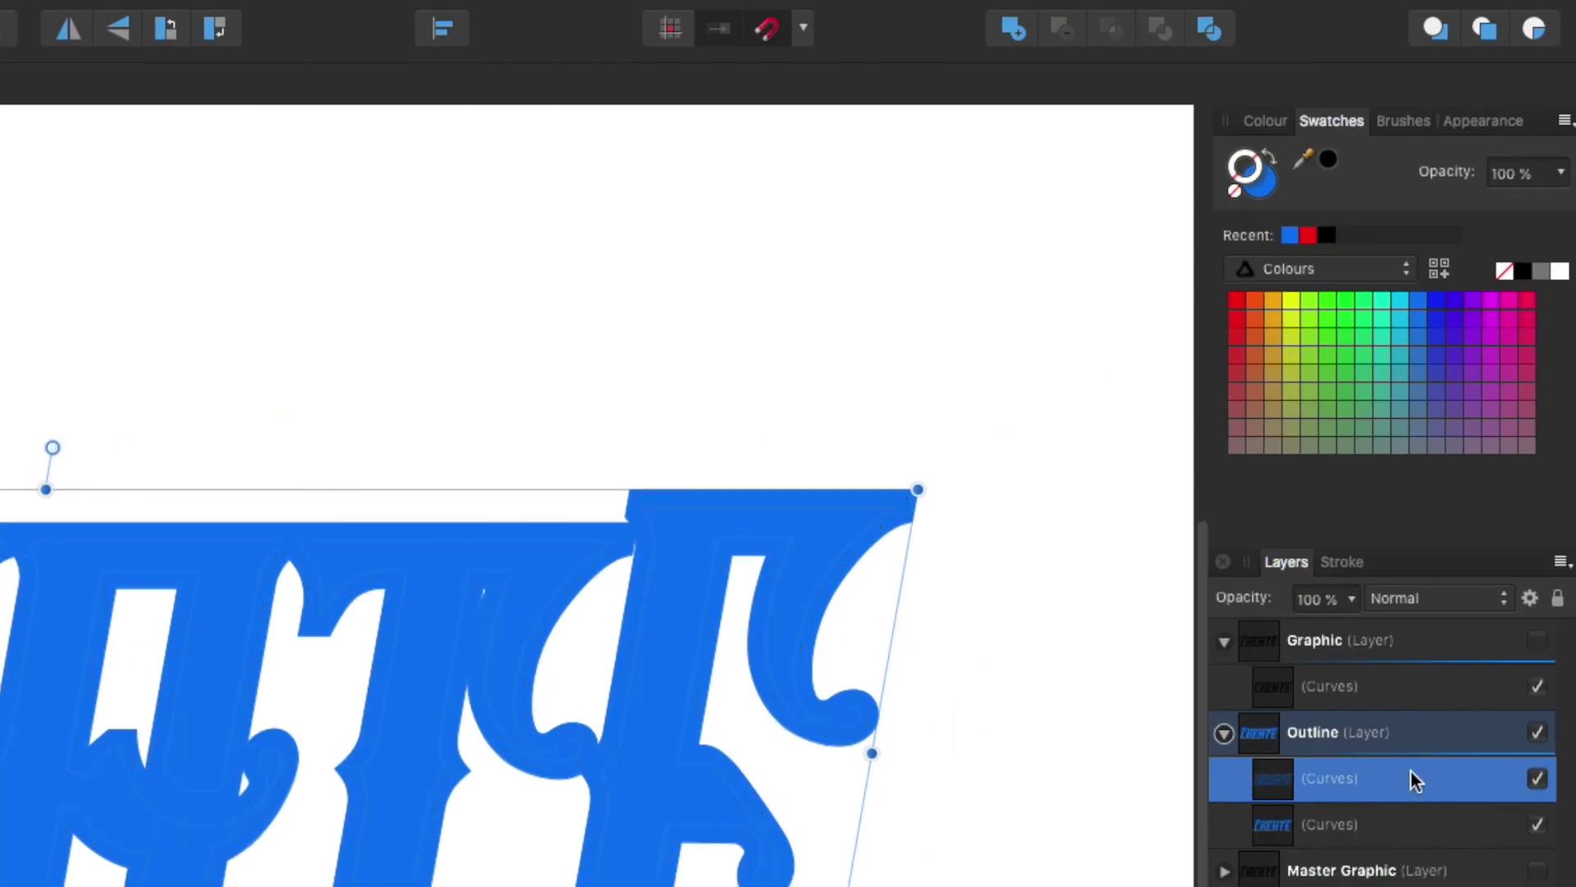
# Examine the filled letters and the expanded stroke in the Outline layer separately by toggling each object's visibility.
pyautogui.click(1236, 824)
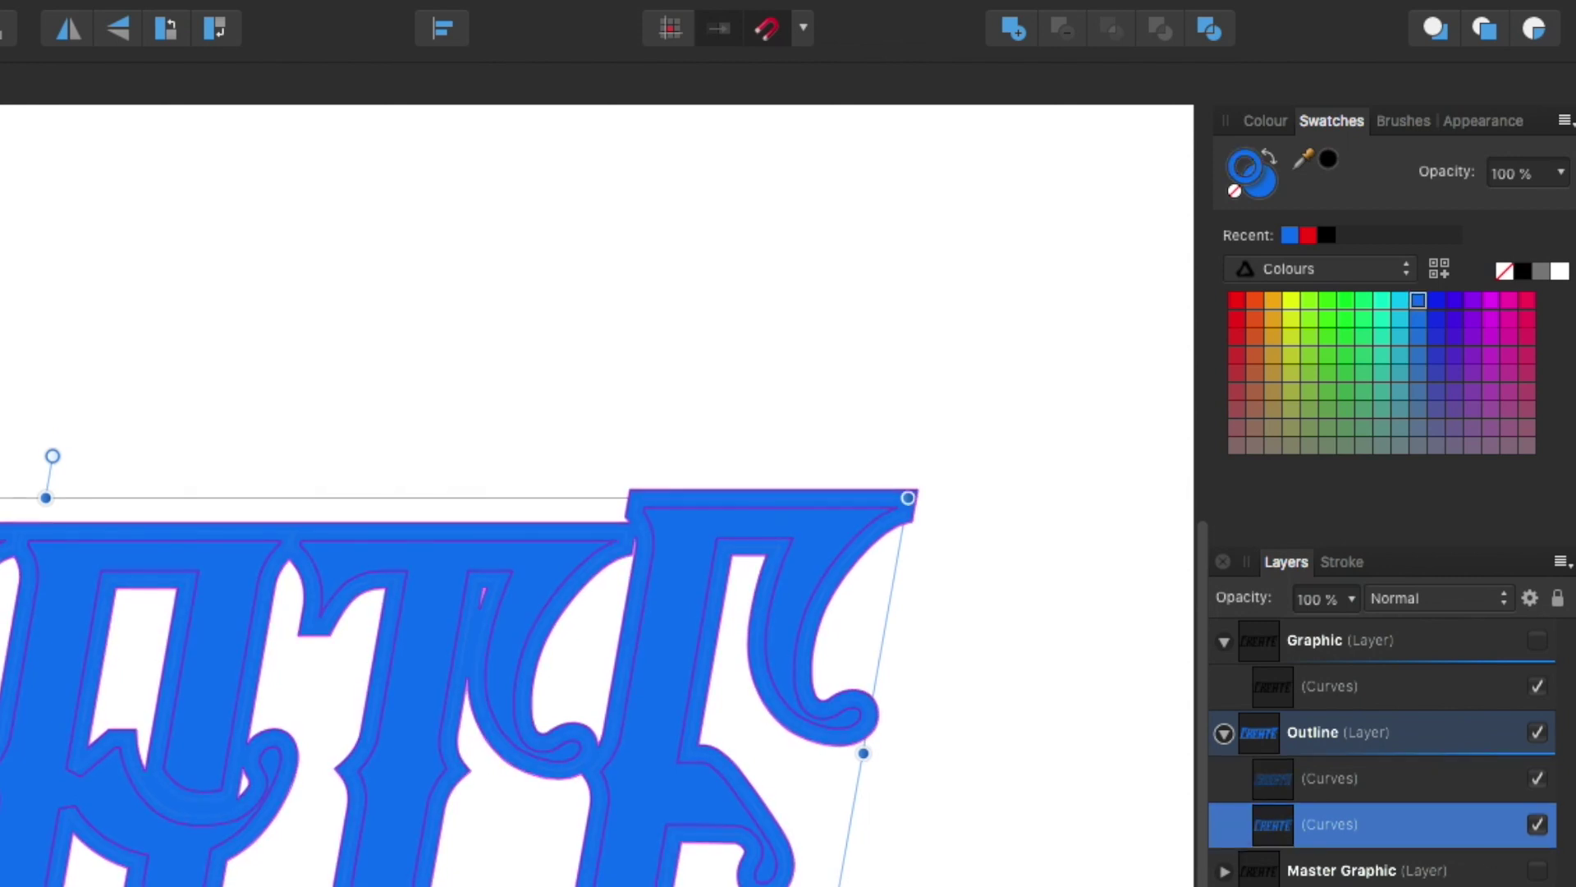
pyautogui.click(1538, 824)
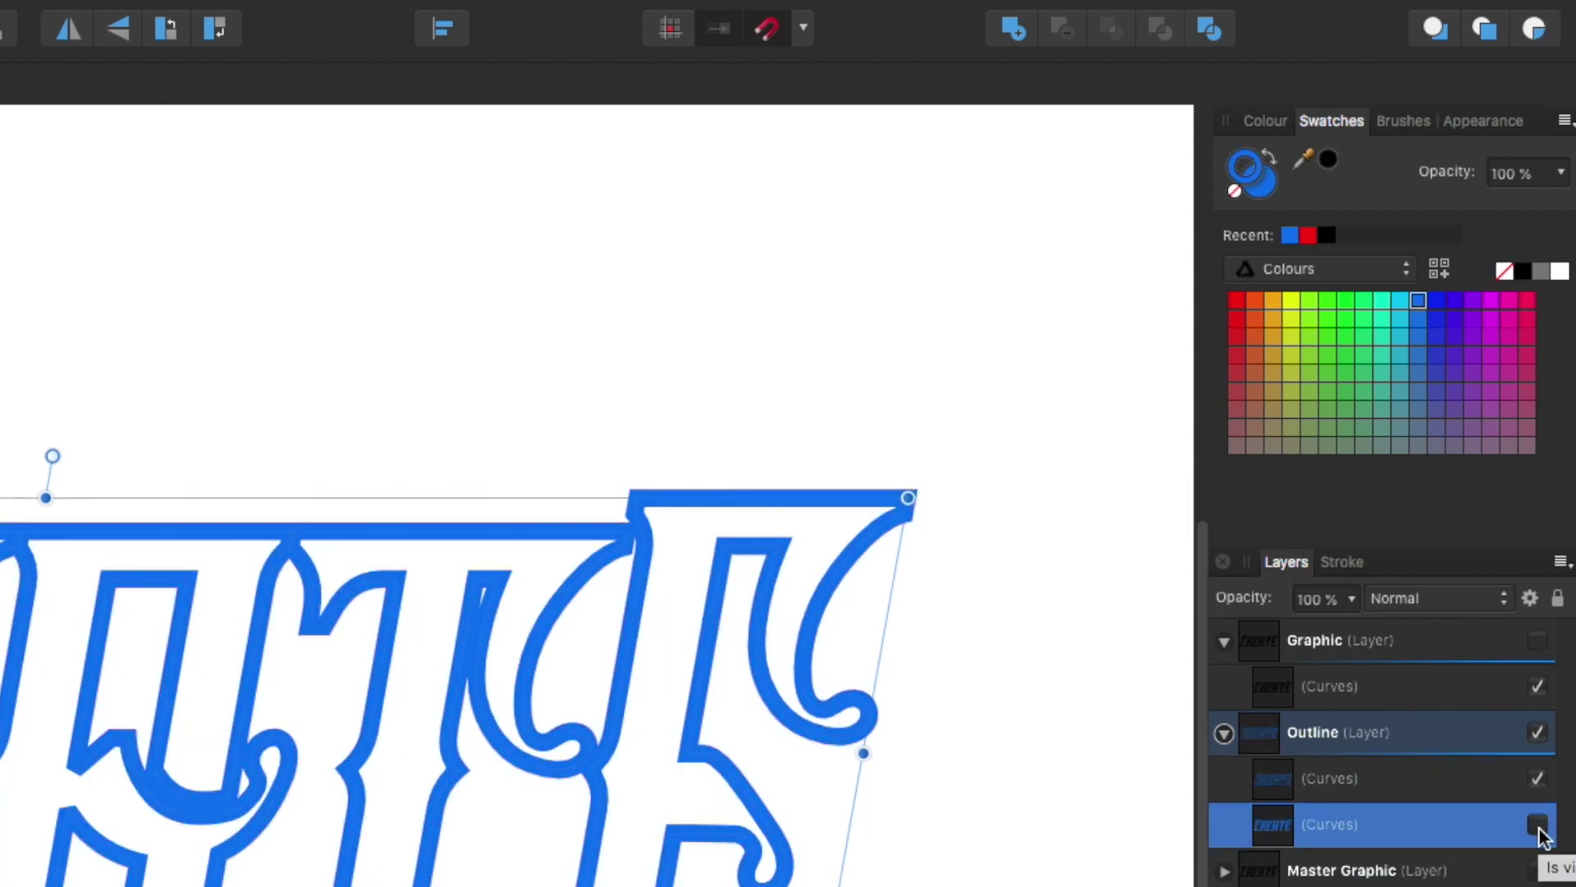
pyautogui.click(1538, 825)
pyautogui.click(1537, 779)
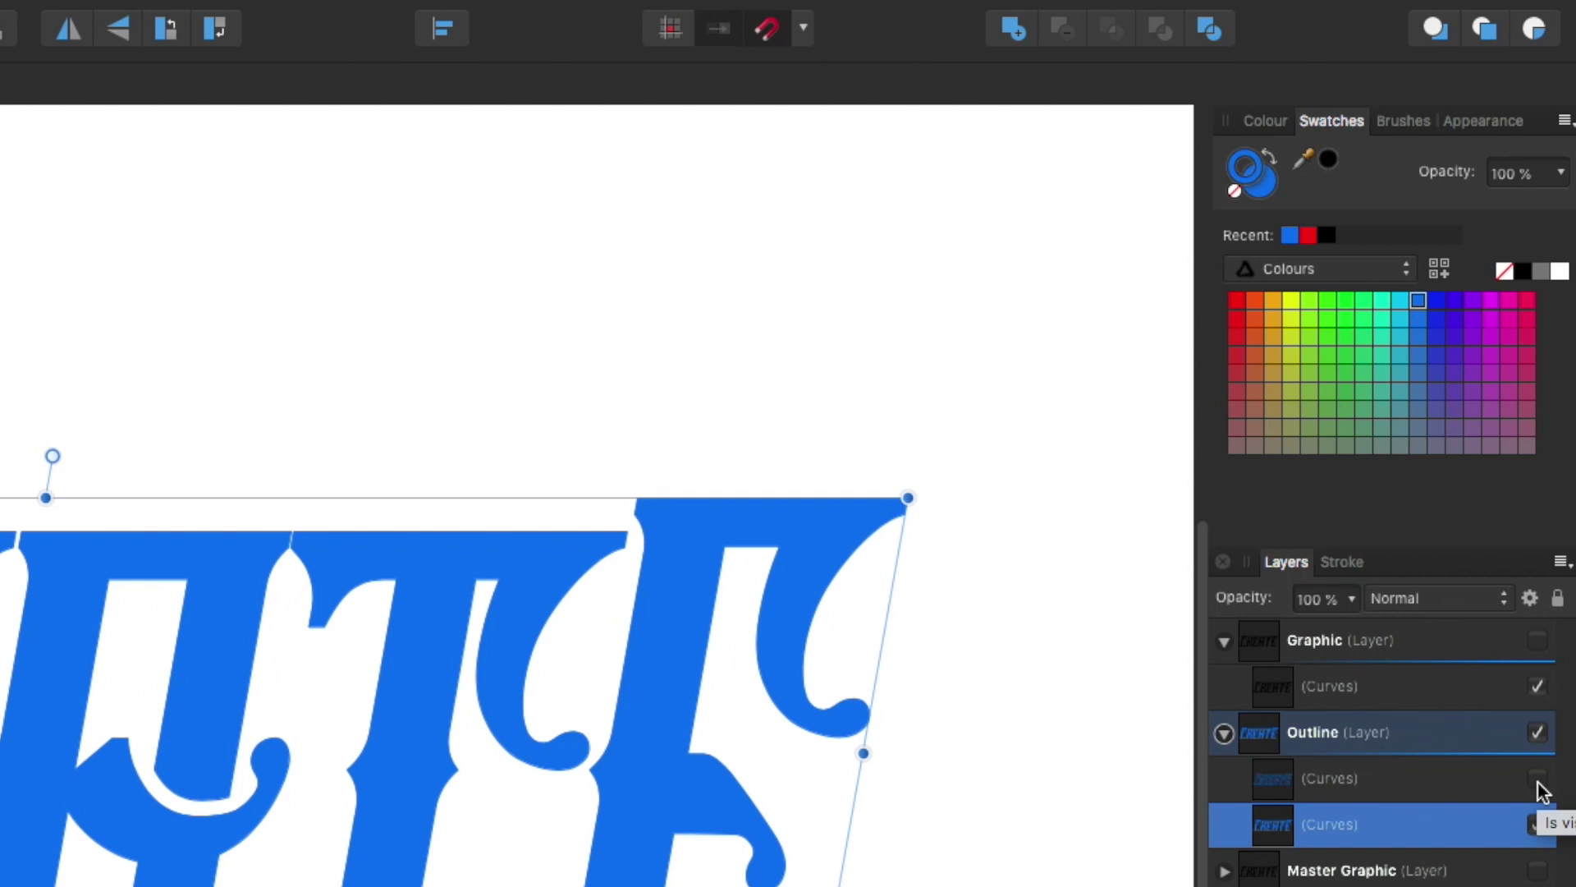
pyautogui.click(1537, 778)
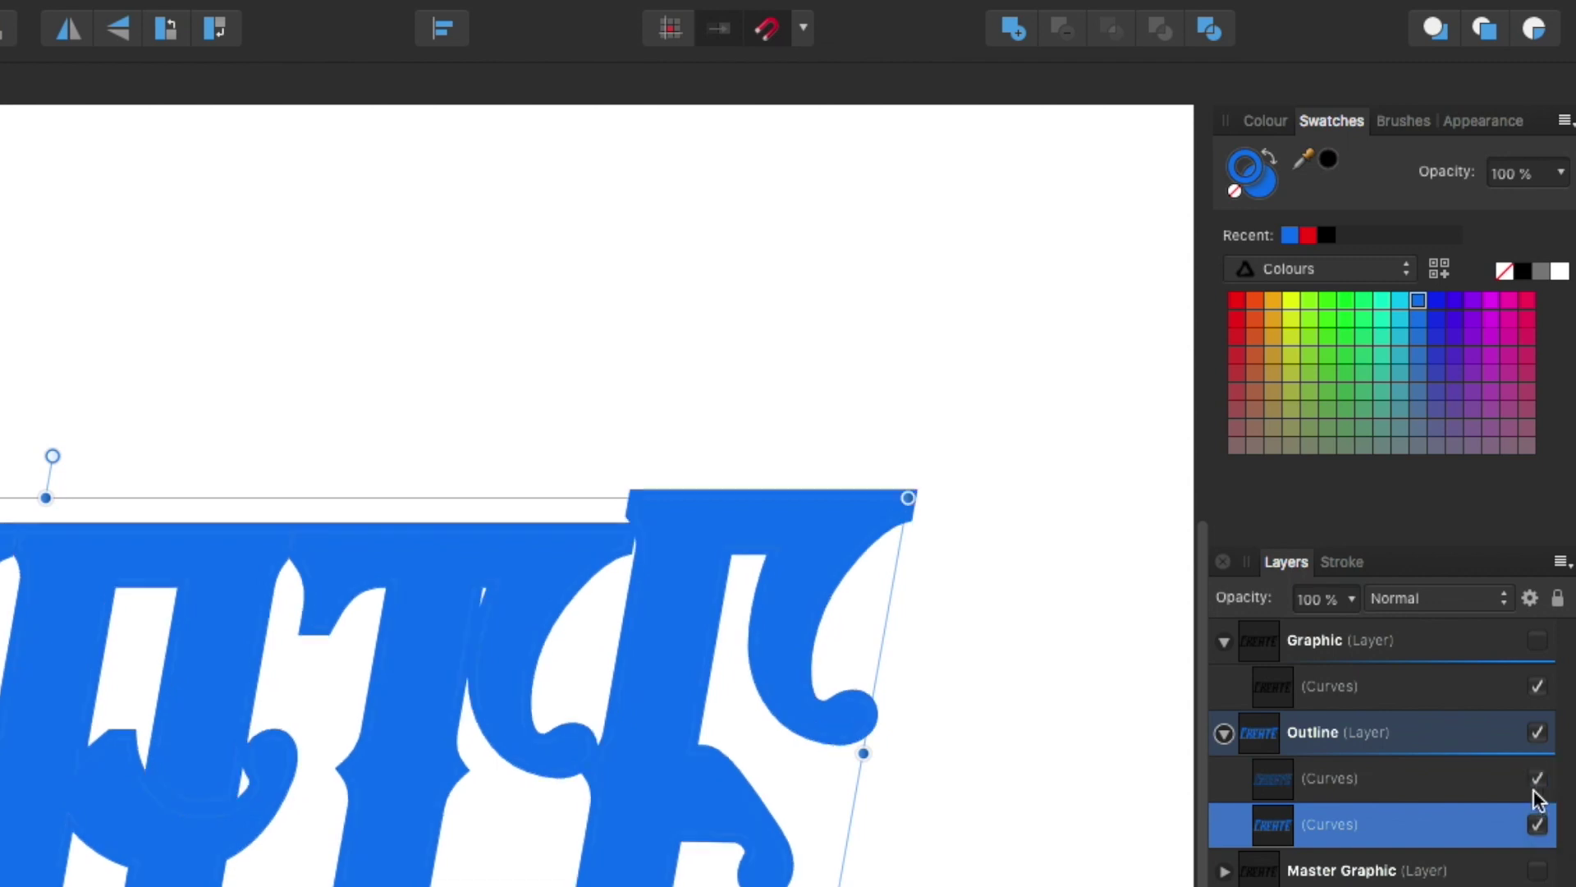
# Merge the two curves in the Outline layer with the Add operation and show the Graphic layer.
pyautogui.keyDown('shift'); pyautogui.click(1376, 781); pyautogui.keyUp('shift')
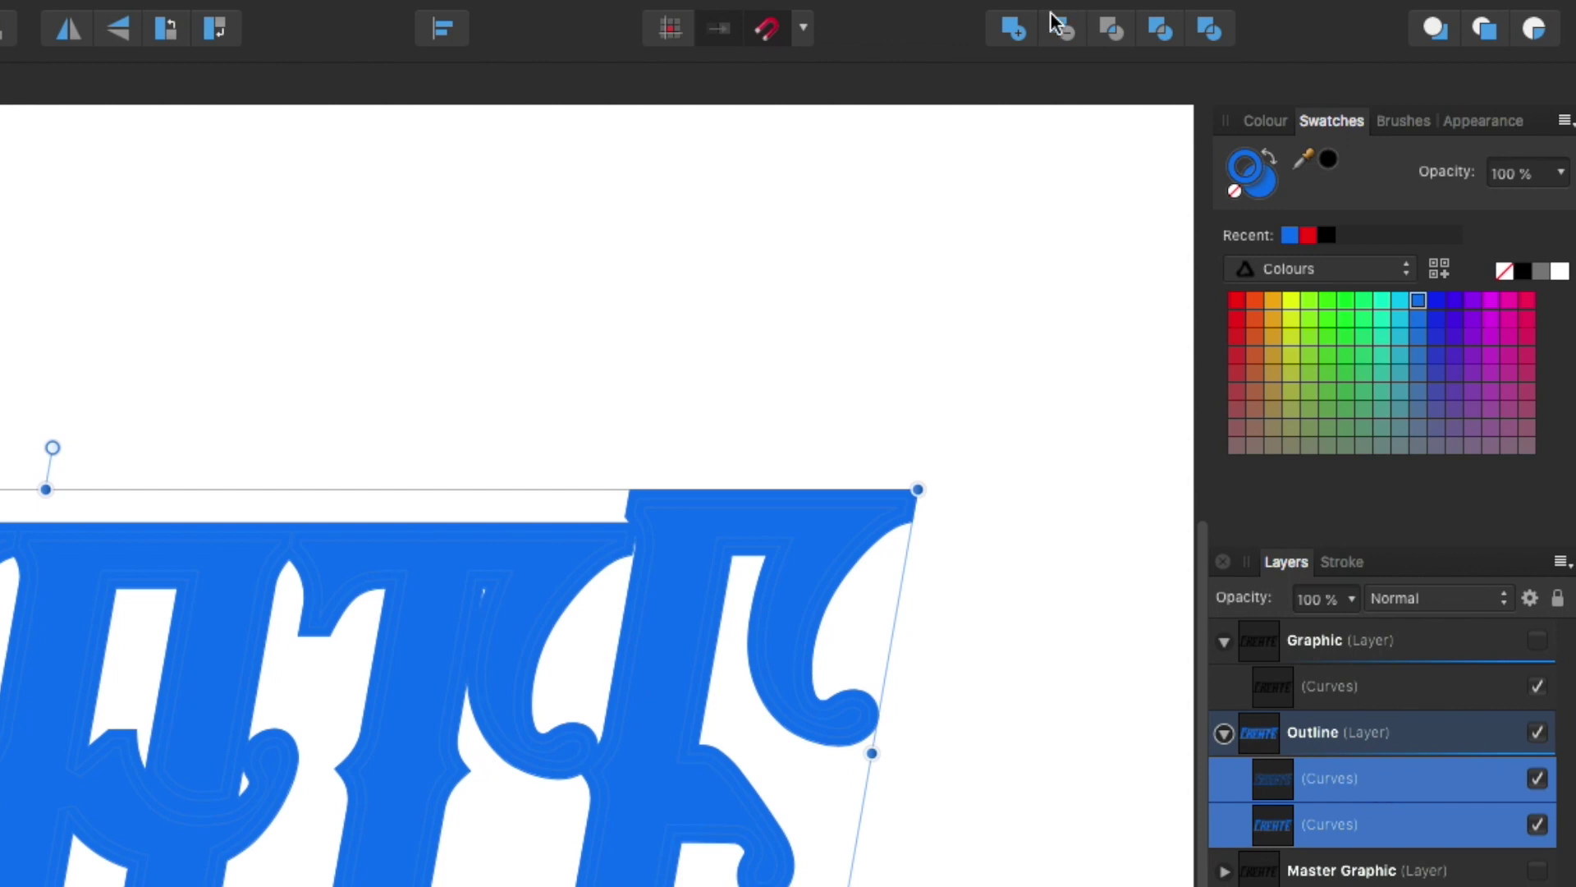
pyautogui.click(1015, 33)
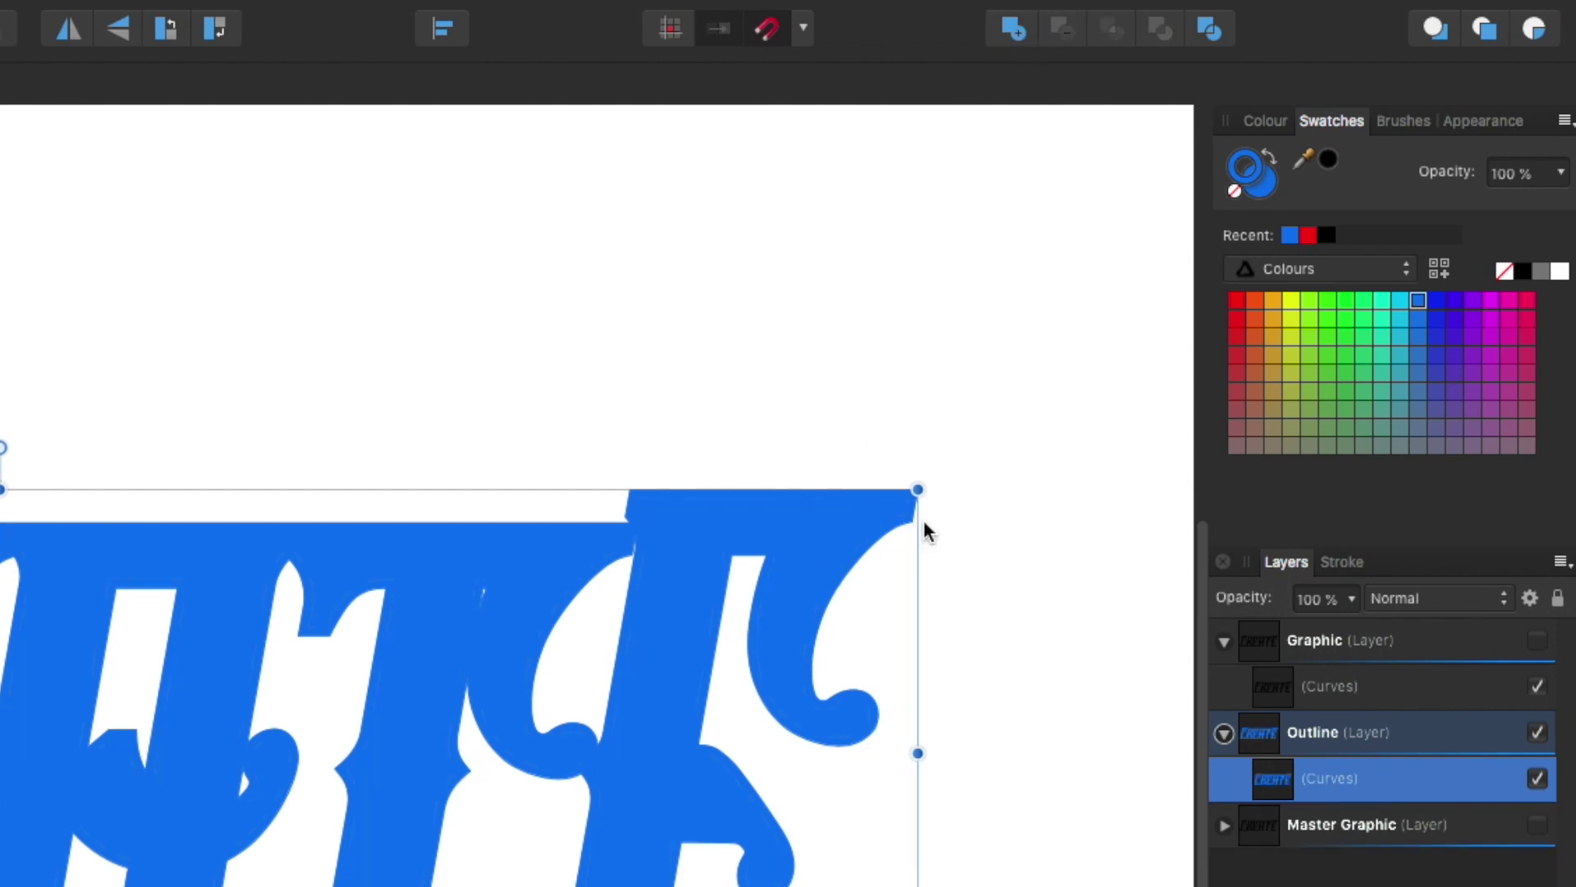
pyautogui.click(1538, 643)
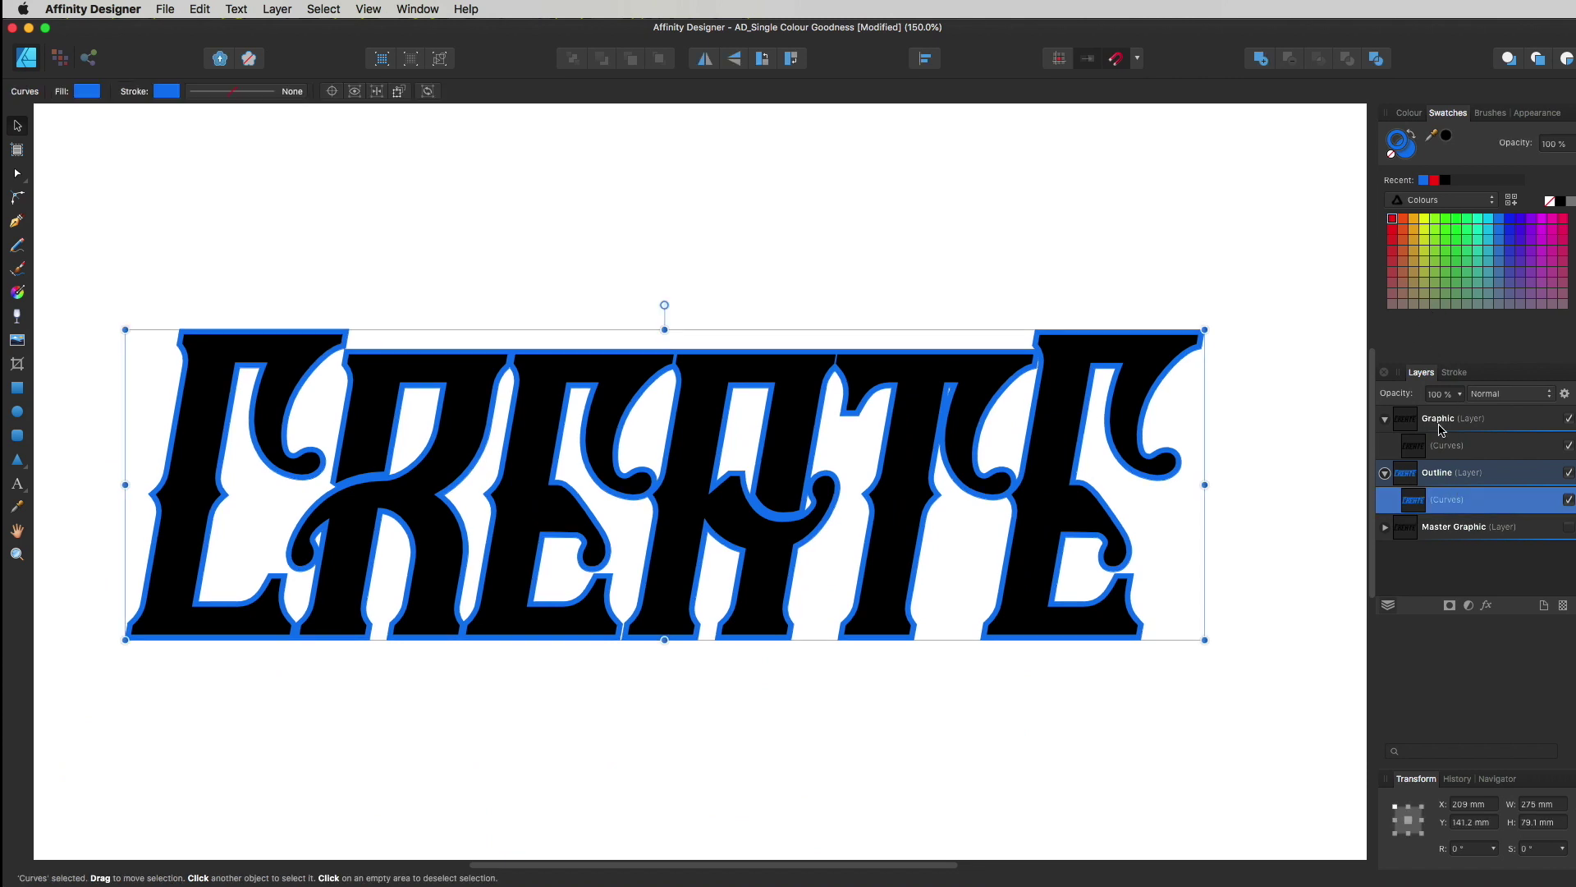
# Try an orange fill on the merged curves of the Outline layer.
pyautogui.click(1416, 153)
pyautogui.click(1403, 220)
pyautogui.click(1222, 392)
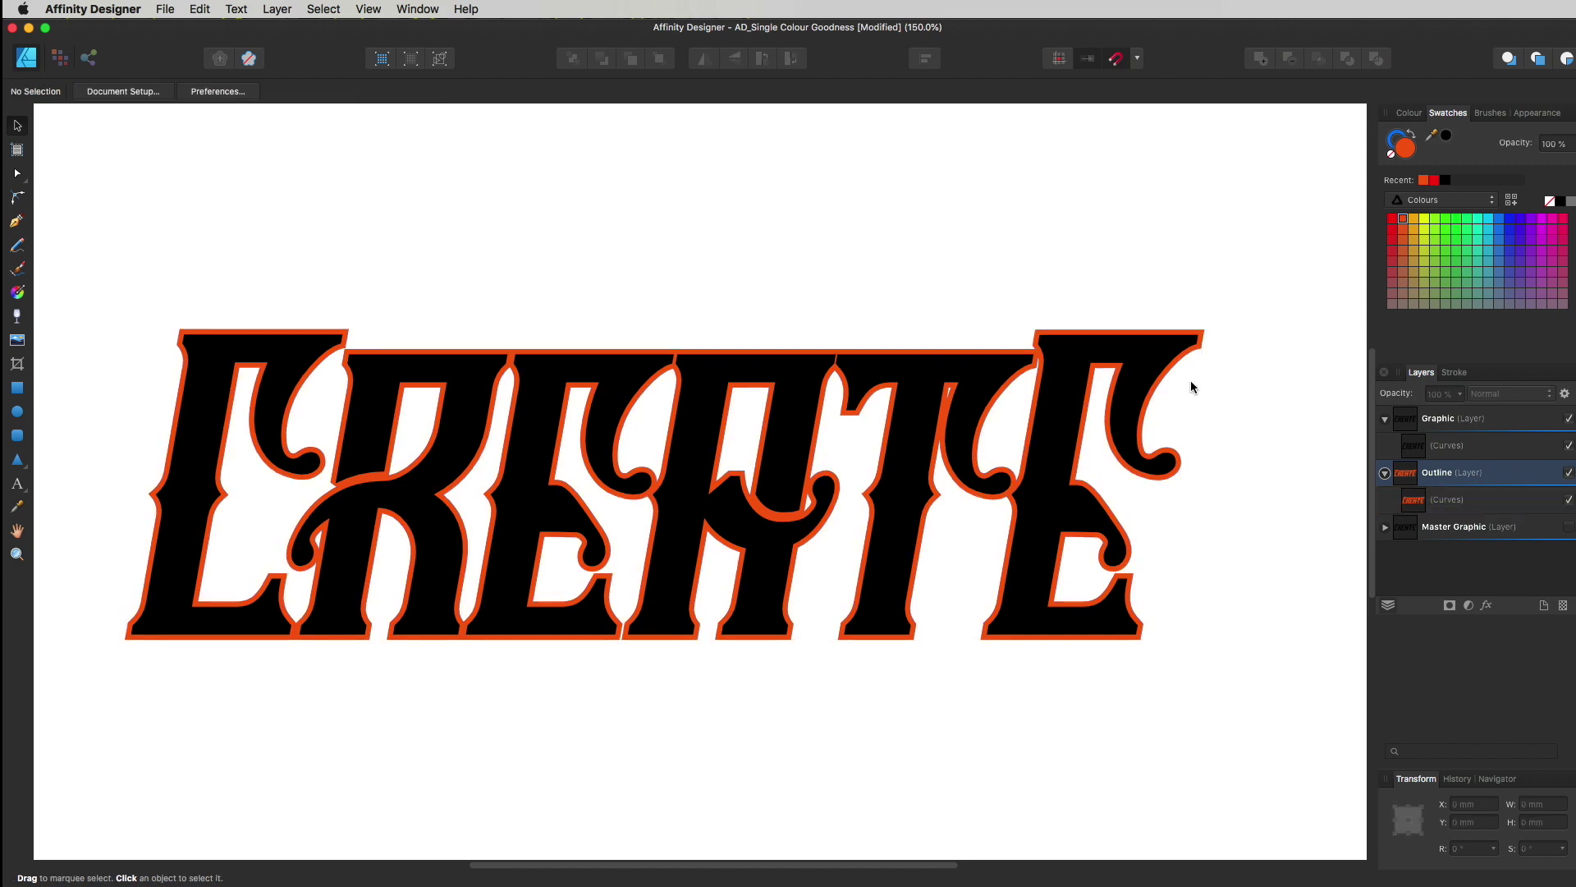
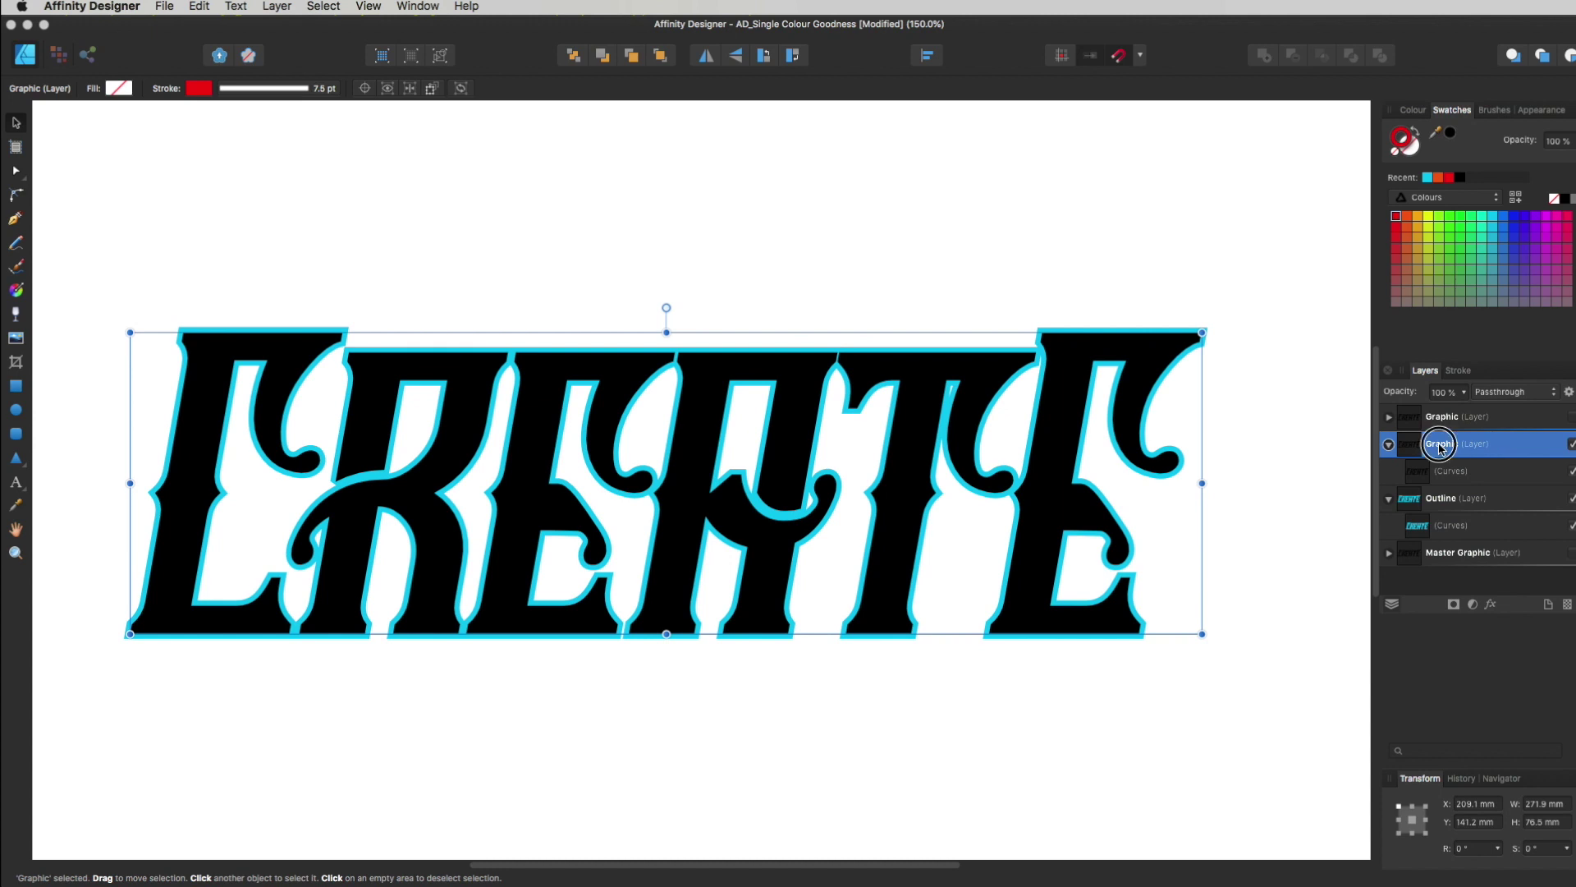
# Rename the visible Graphic layer directly above Outline as Inner Keyline.
pyautogui.doubleClick(1442, 443)
pyautogui.write('In')
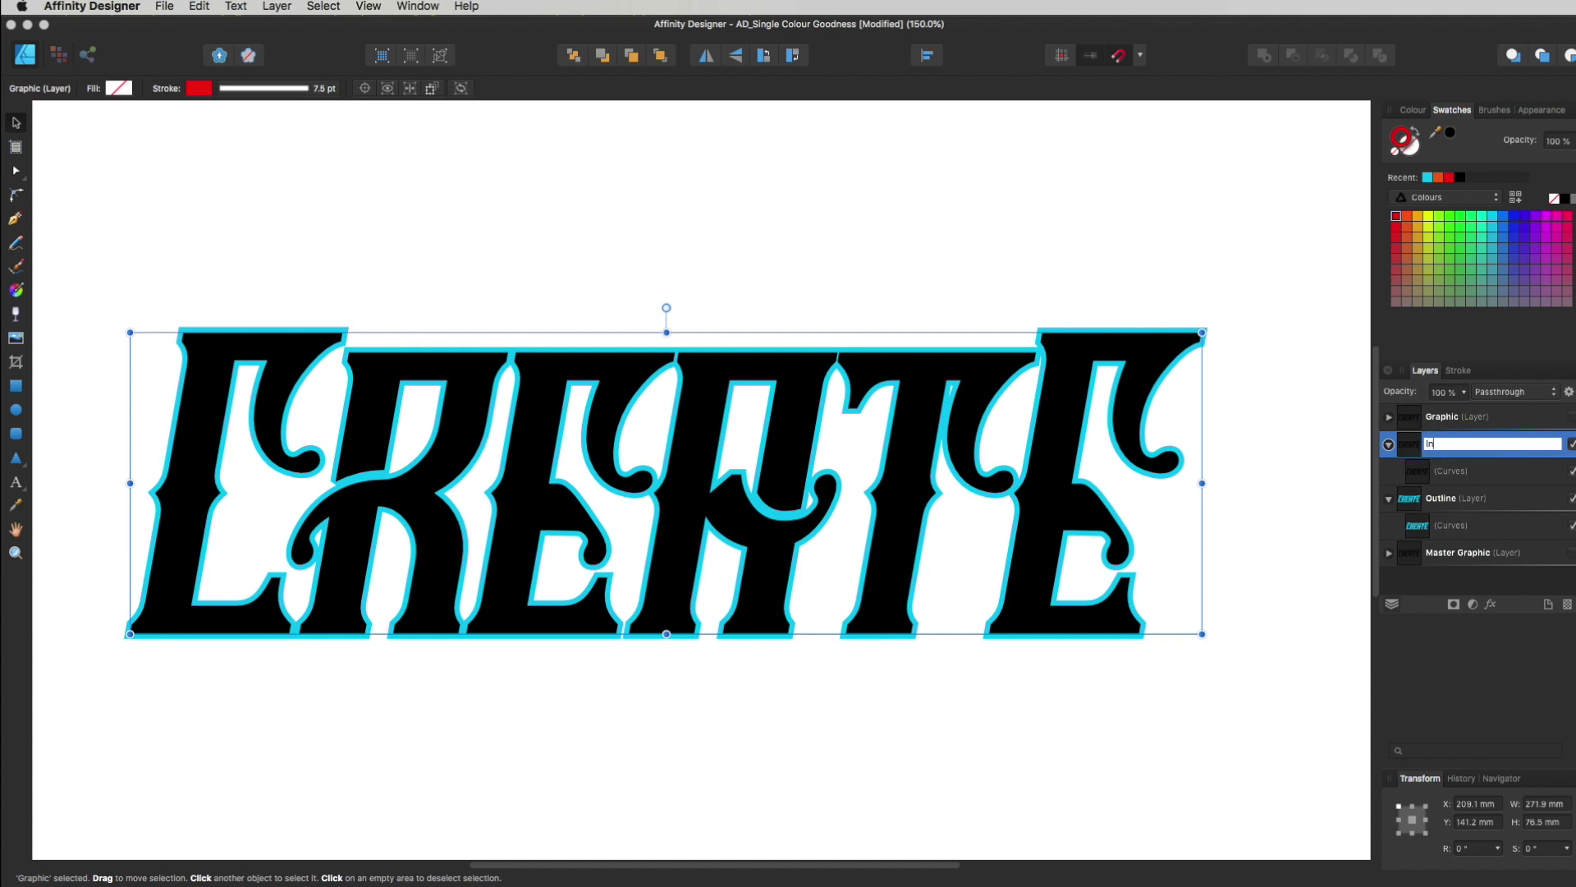
pyautogui.write('ner Keyline')
pyautogui.press('Return')
# Give the curves in the Inner Keyline layer a white stroke and no fill.
pyautogui.click(1451, 472)
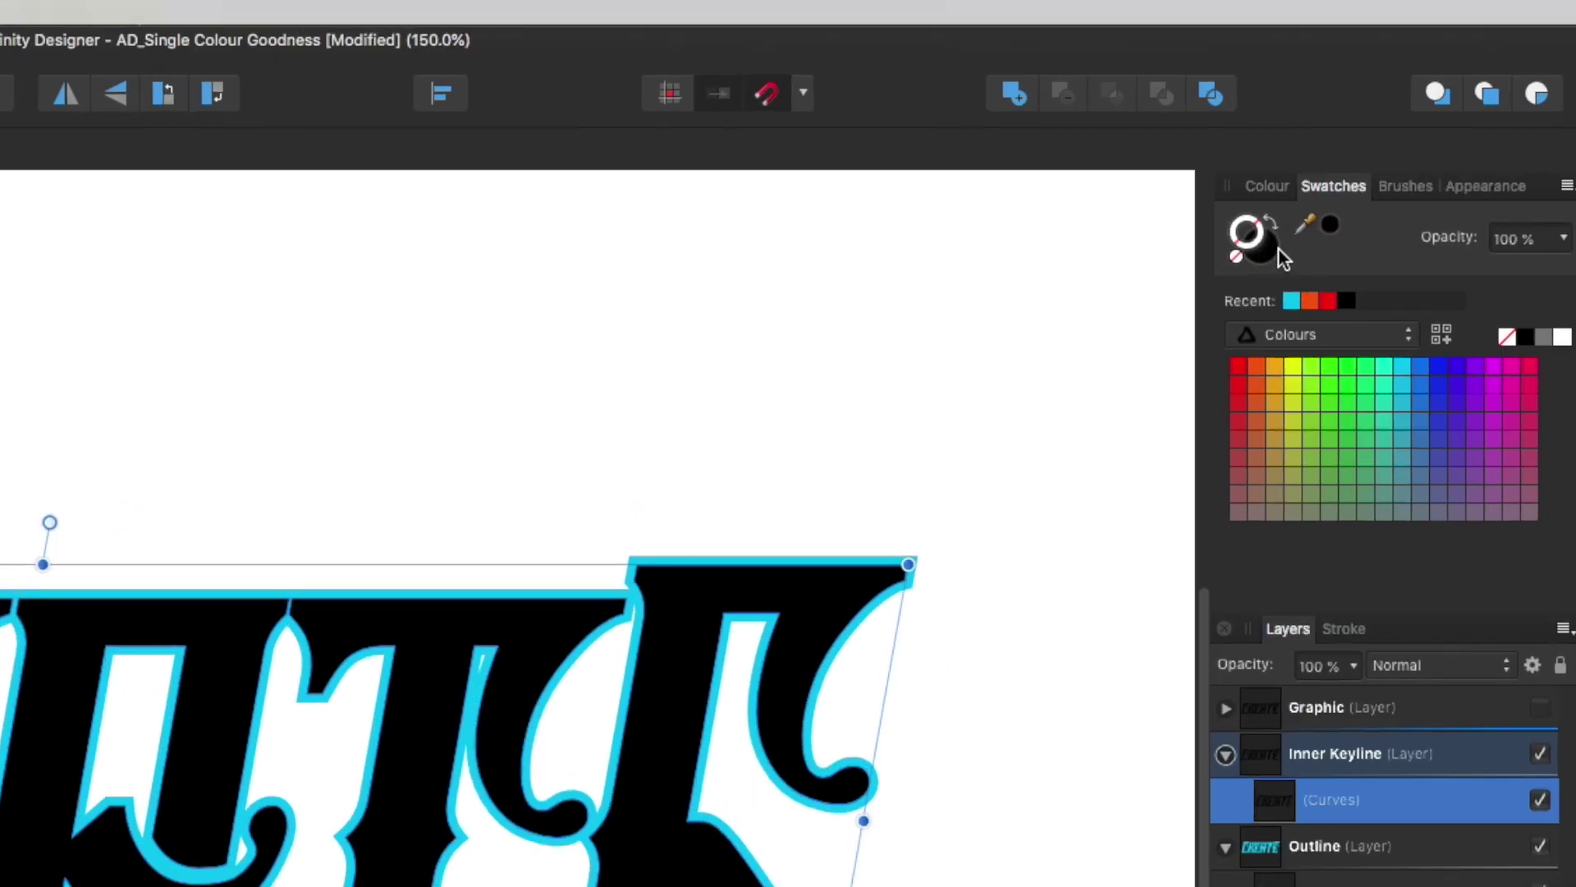
pyautogui.click(1563, 338)
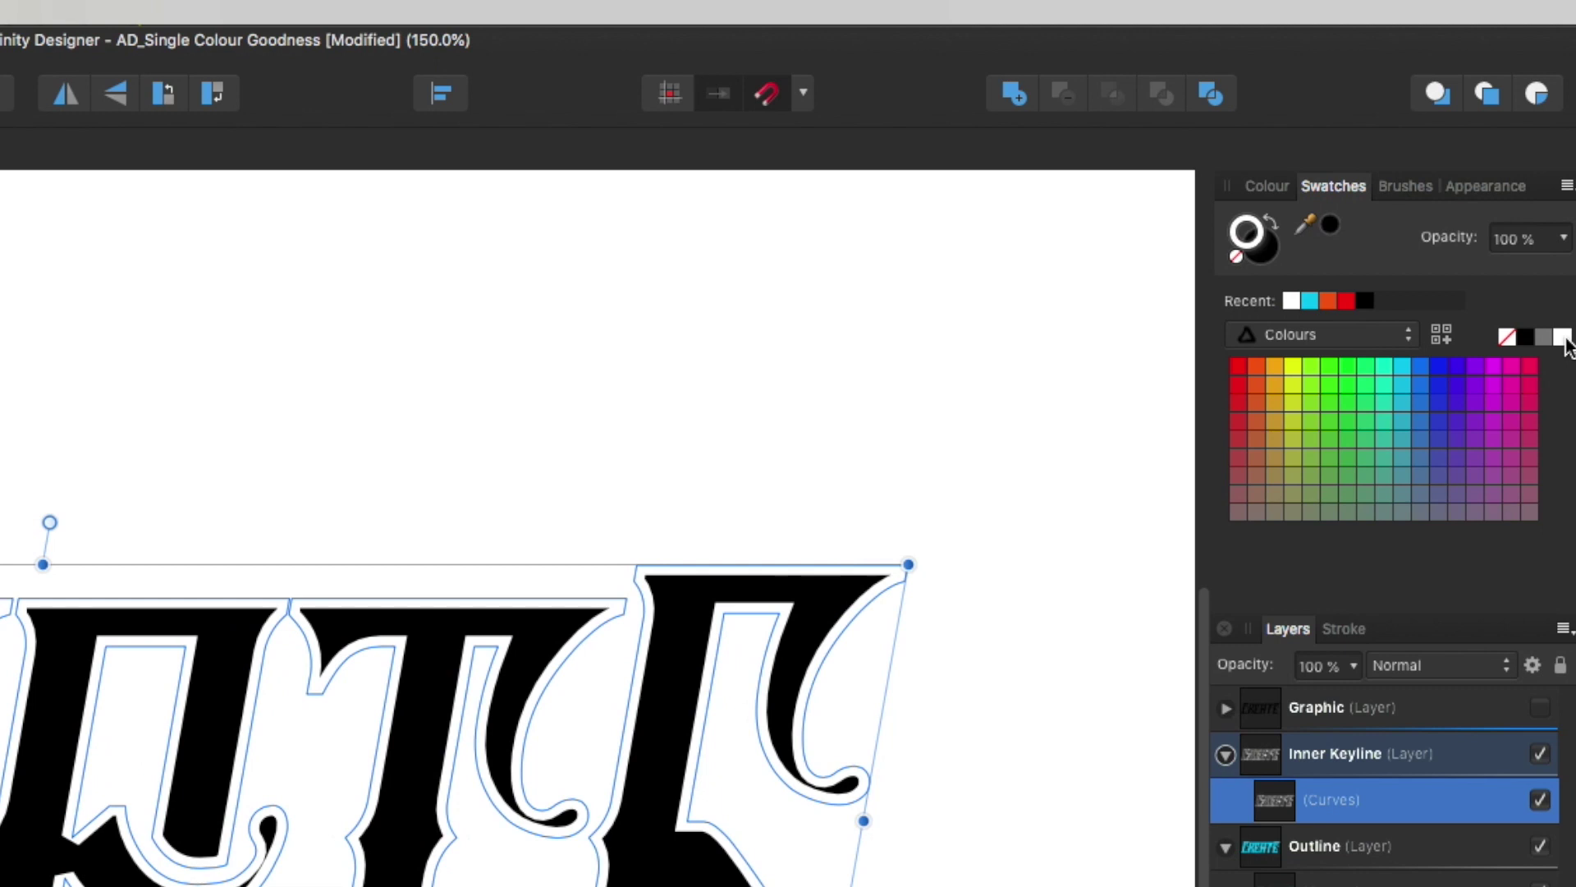
pyautogui.click(1264, 247)
pyautogui.click(1506, 337)
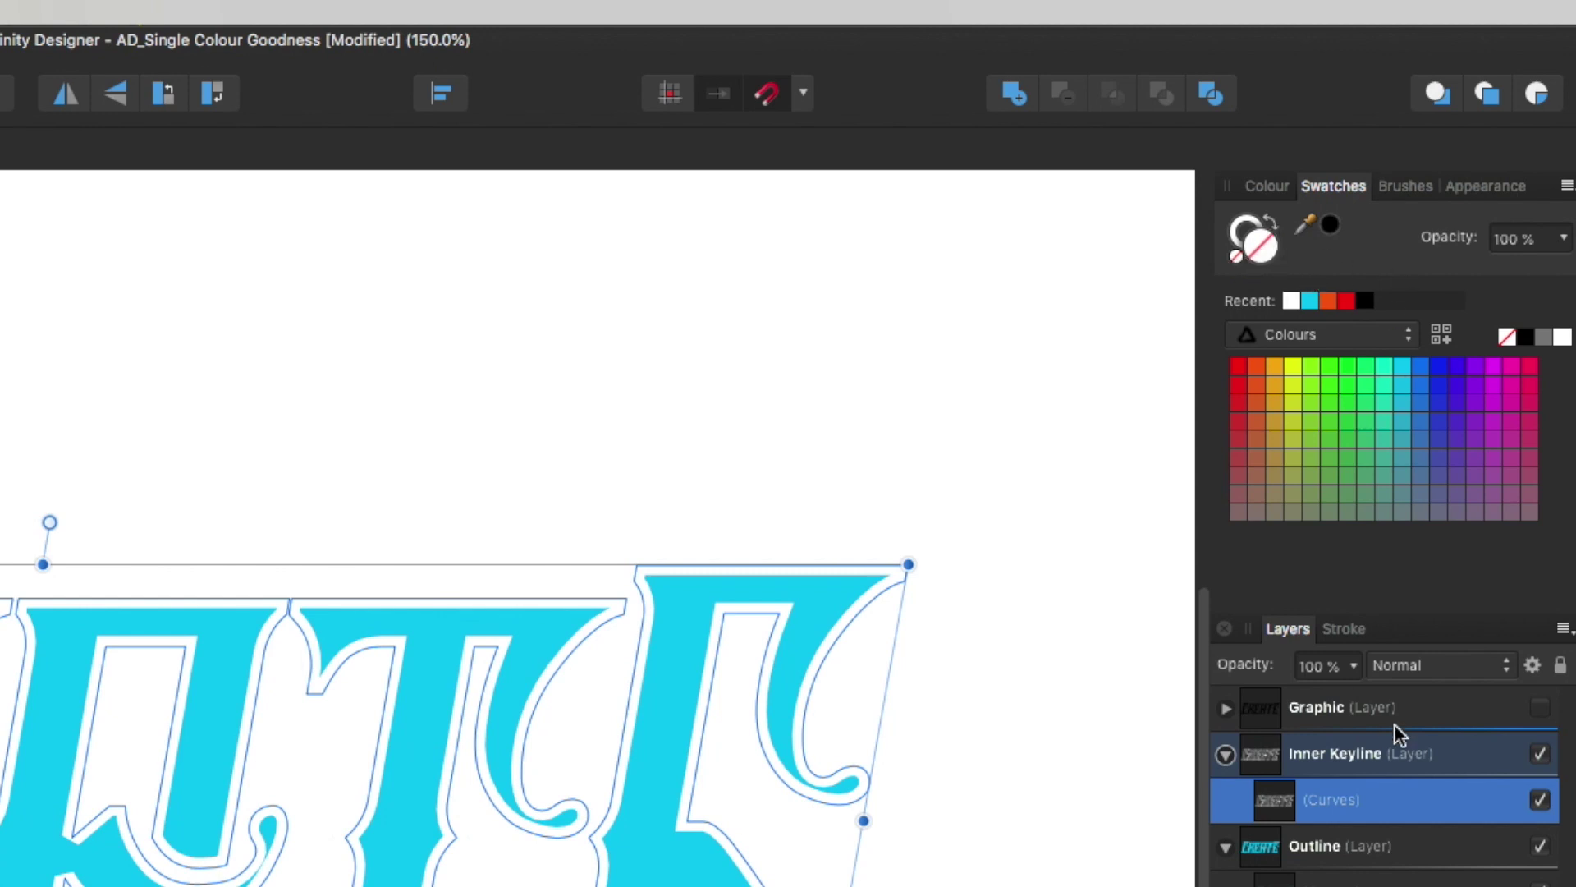
# Reduce the Inner Keyline stroke width to 2 pt and align the stroke to the inside.
pyautogui.click(1344, 629)
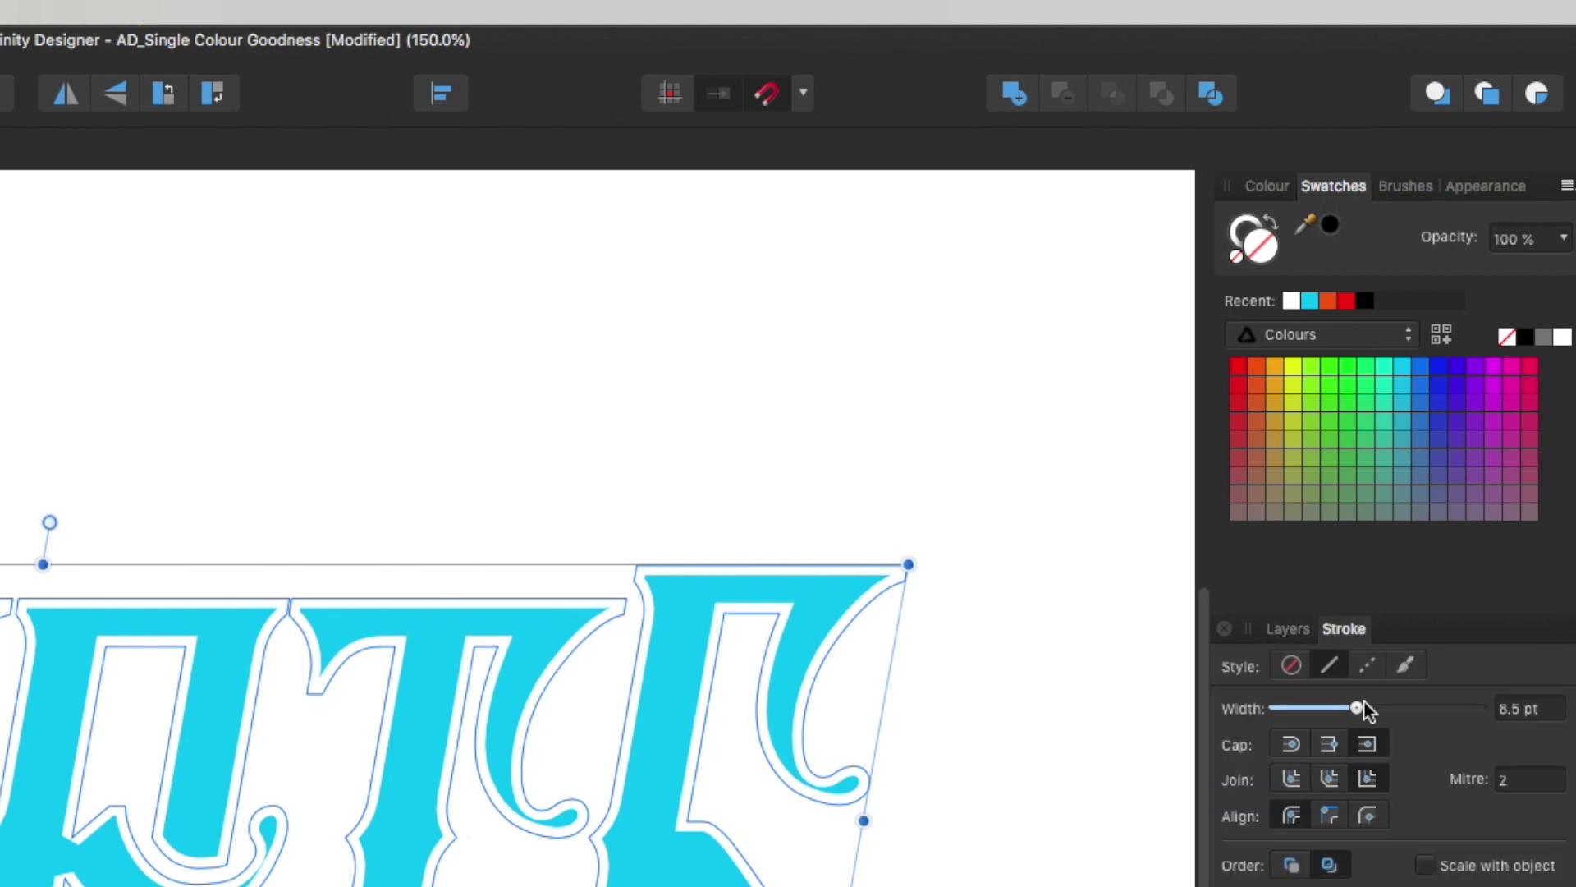
pyautogui.moveTo(1356, 708); pyautogui.dragTo(1324, 708)
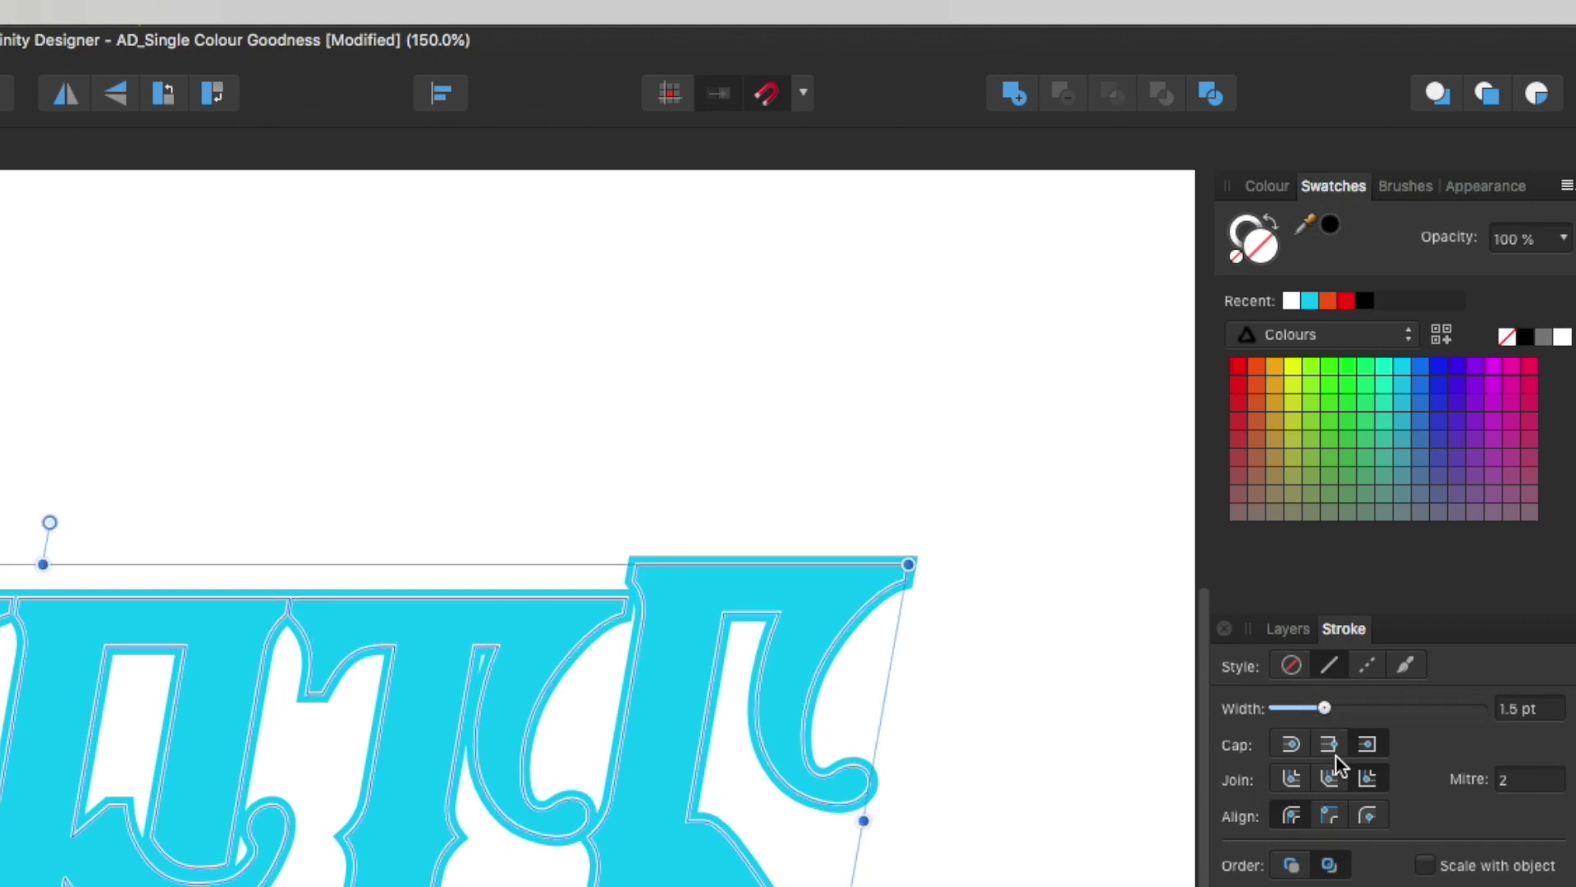
pyautogui.click(1332, 814)
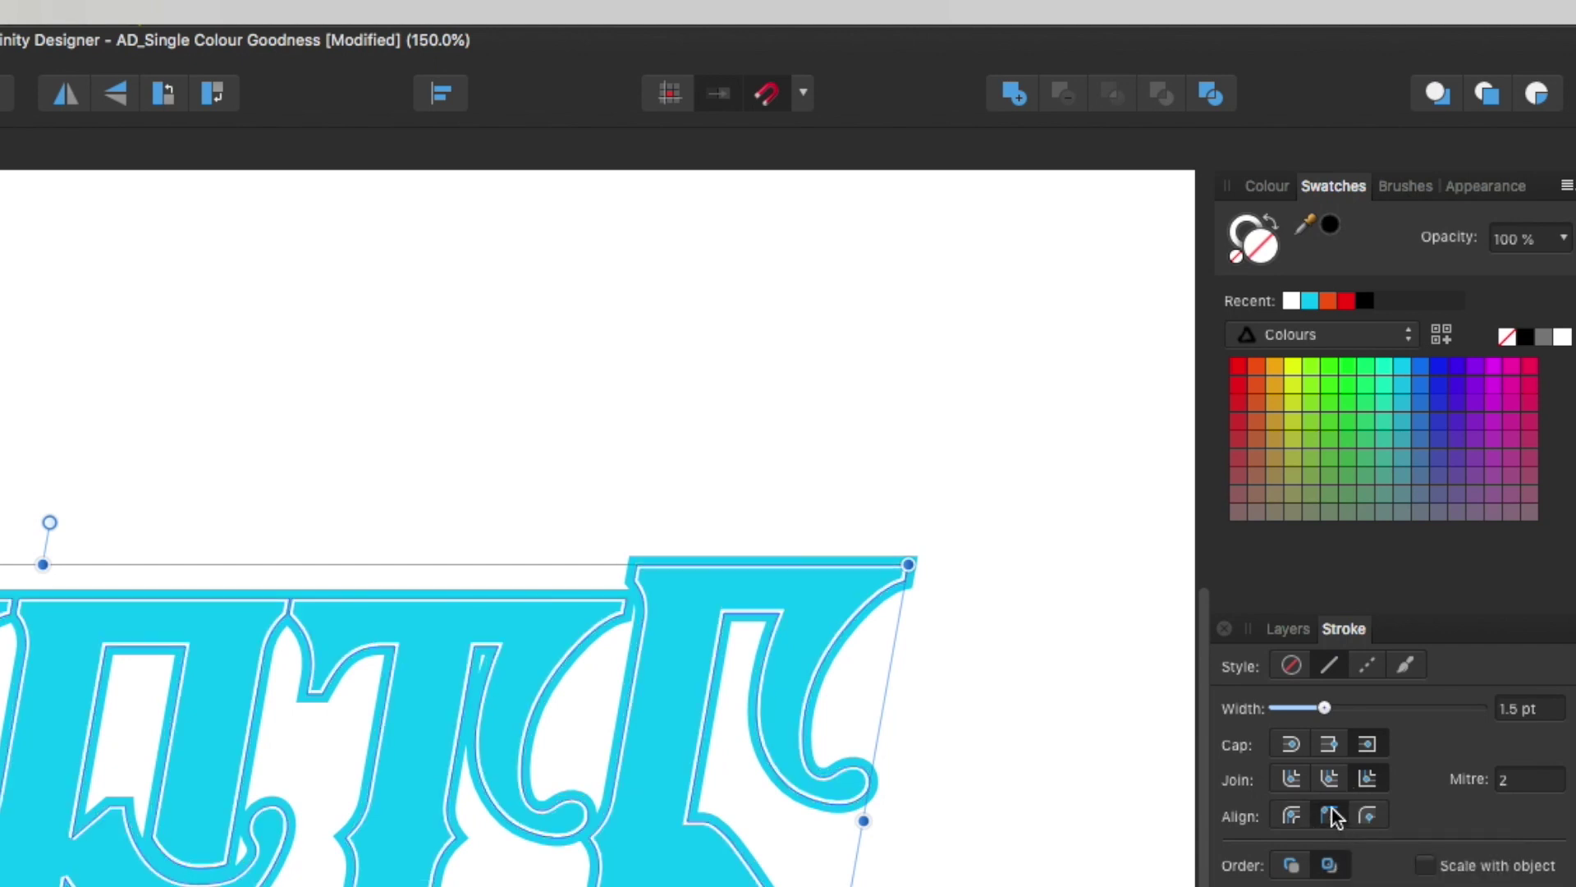
pyautogui.click(1325, 707)
pyautogui.moveTo(1324, 708); pyautogui.dragTo(1328, 711)
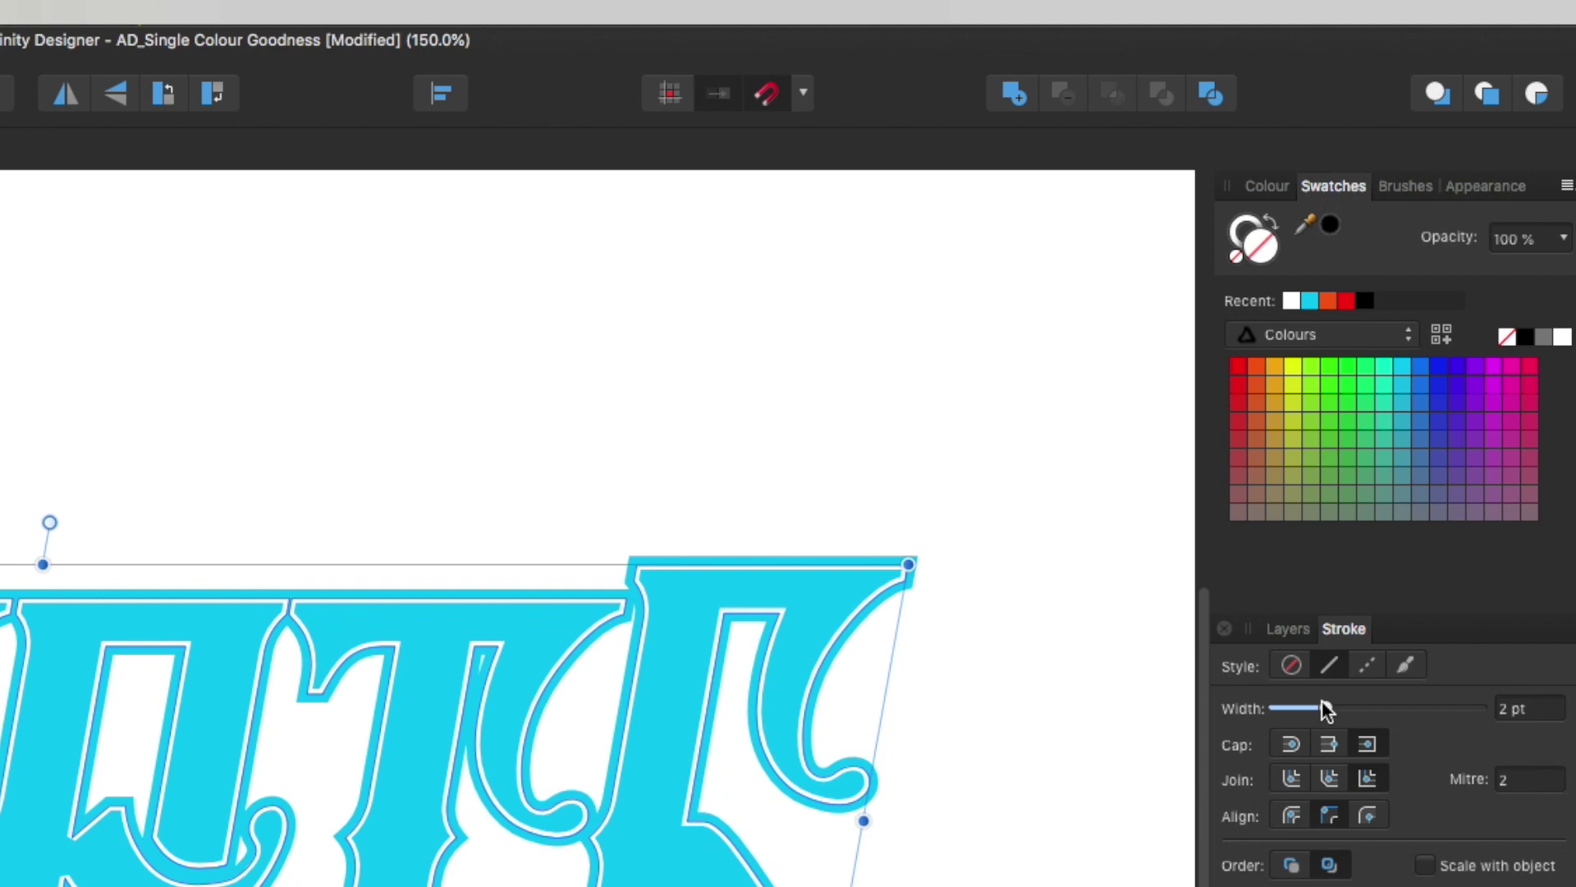
# Expand the stroke of the curves in the Inner Keyline layer and clear the selection.
pyautogui.click(1280, 628)
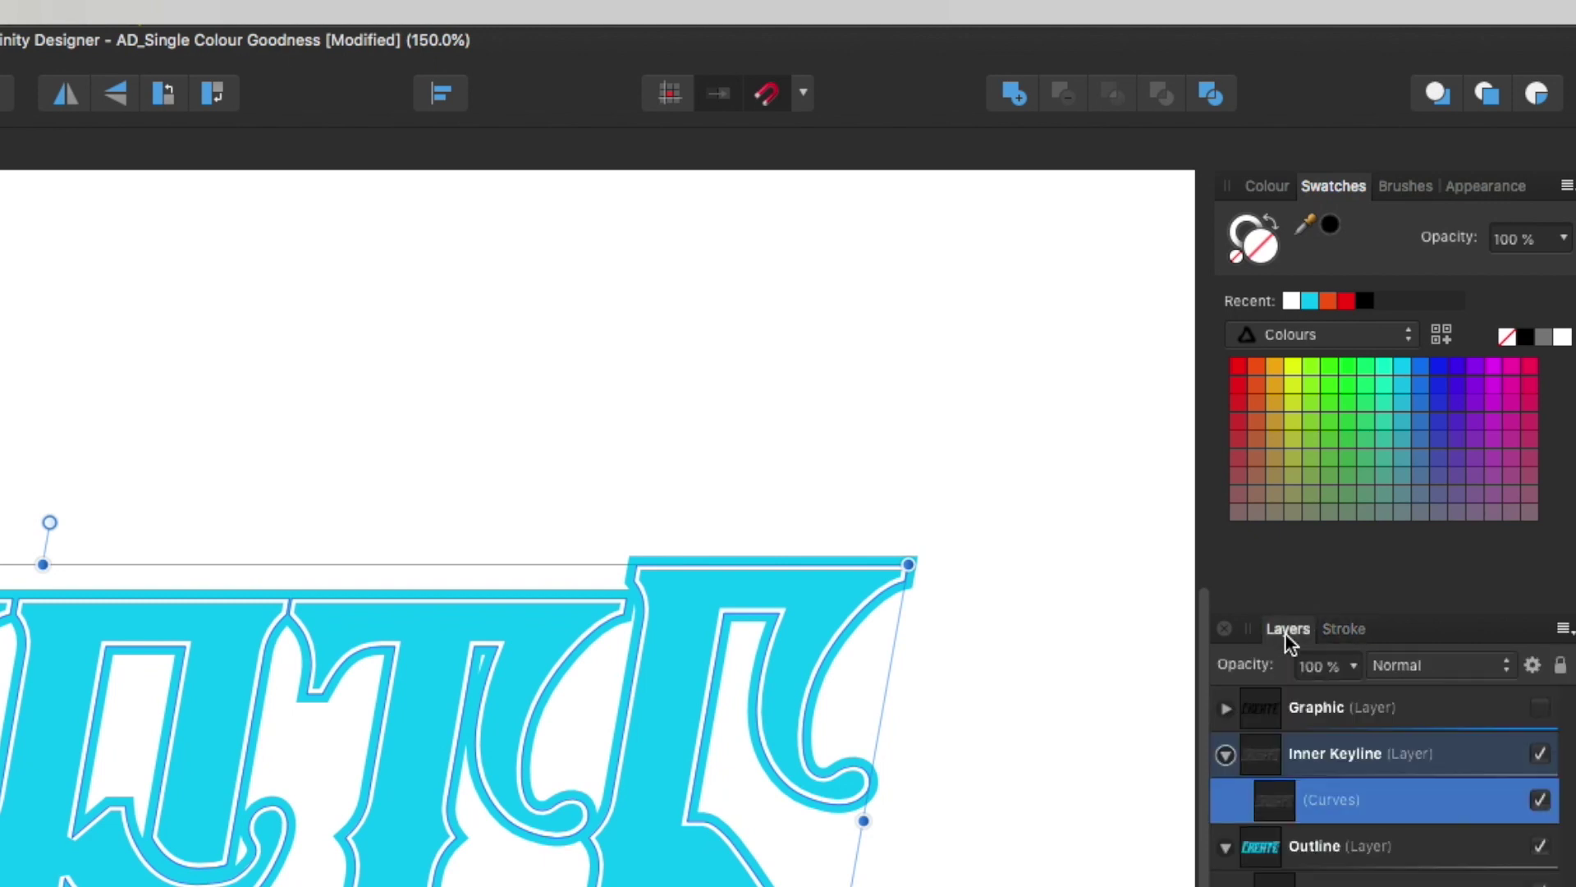
pyautogui.doubleClick(1323, 799)
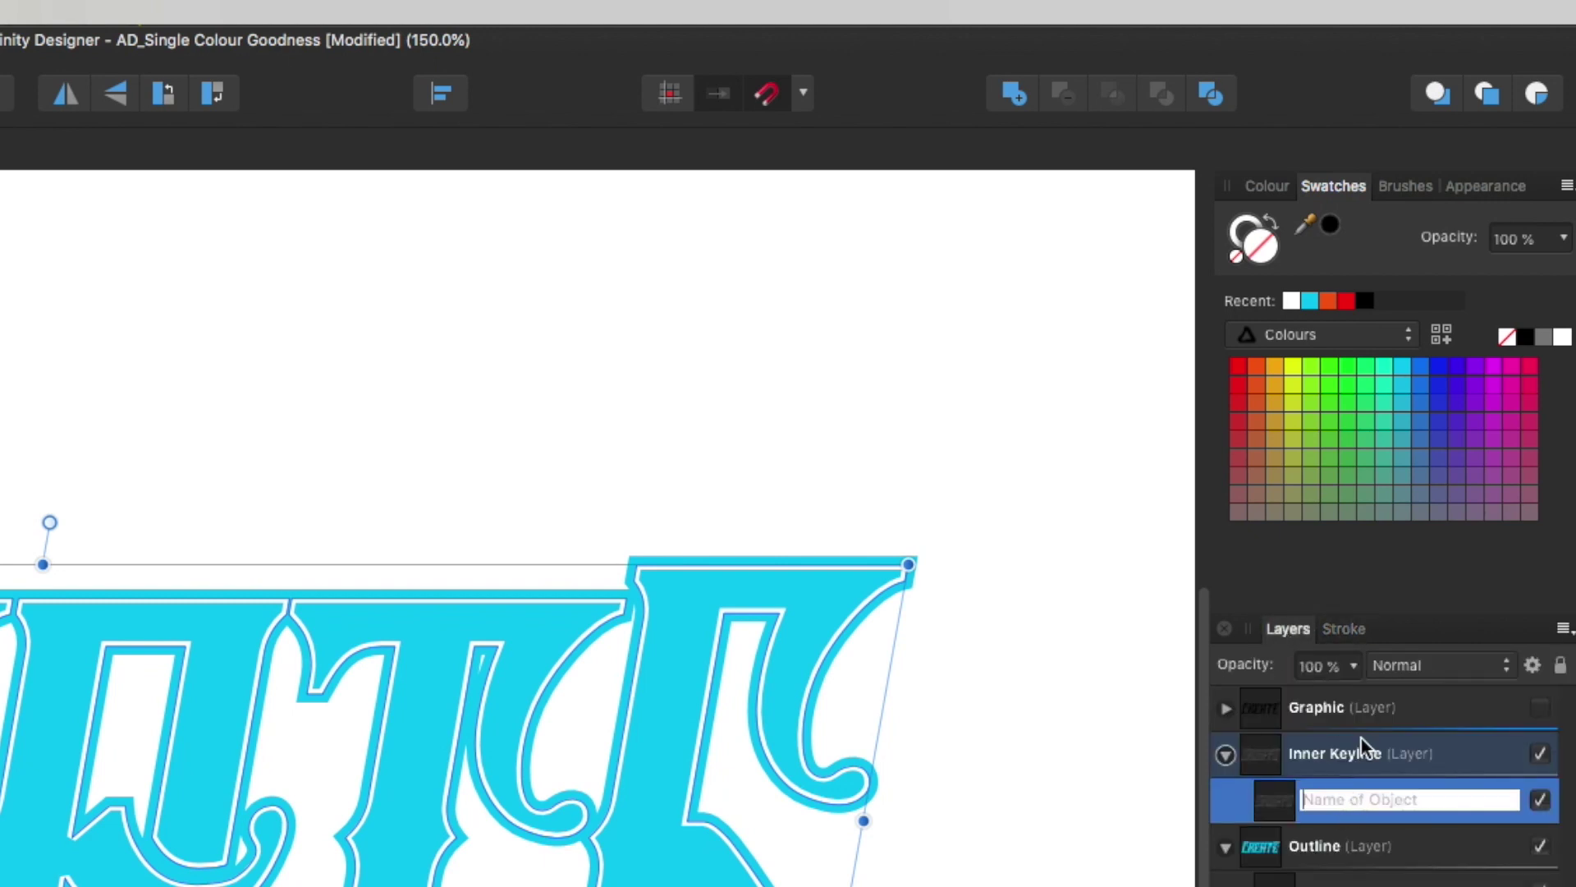
pyautogui.press('Escape')
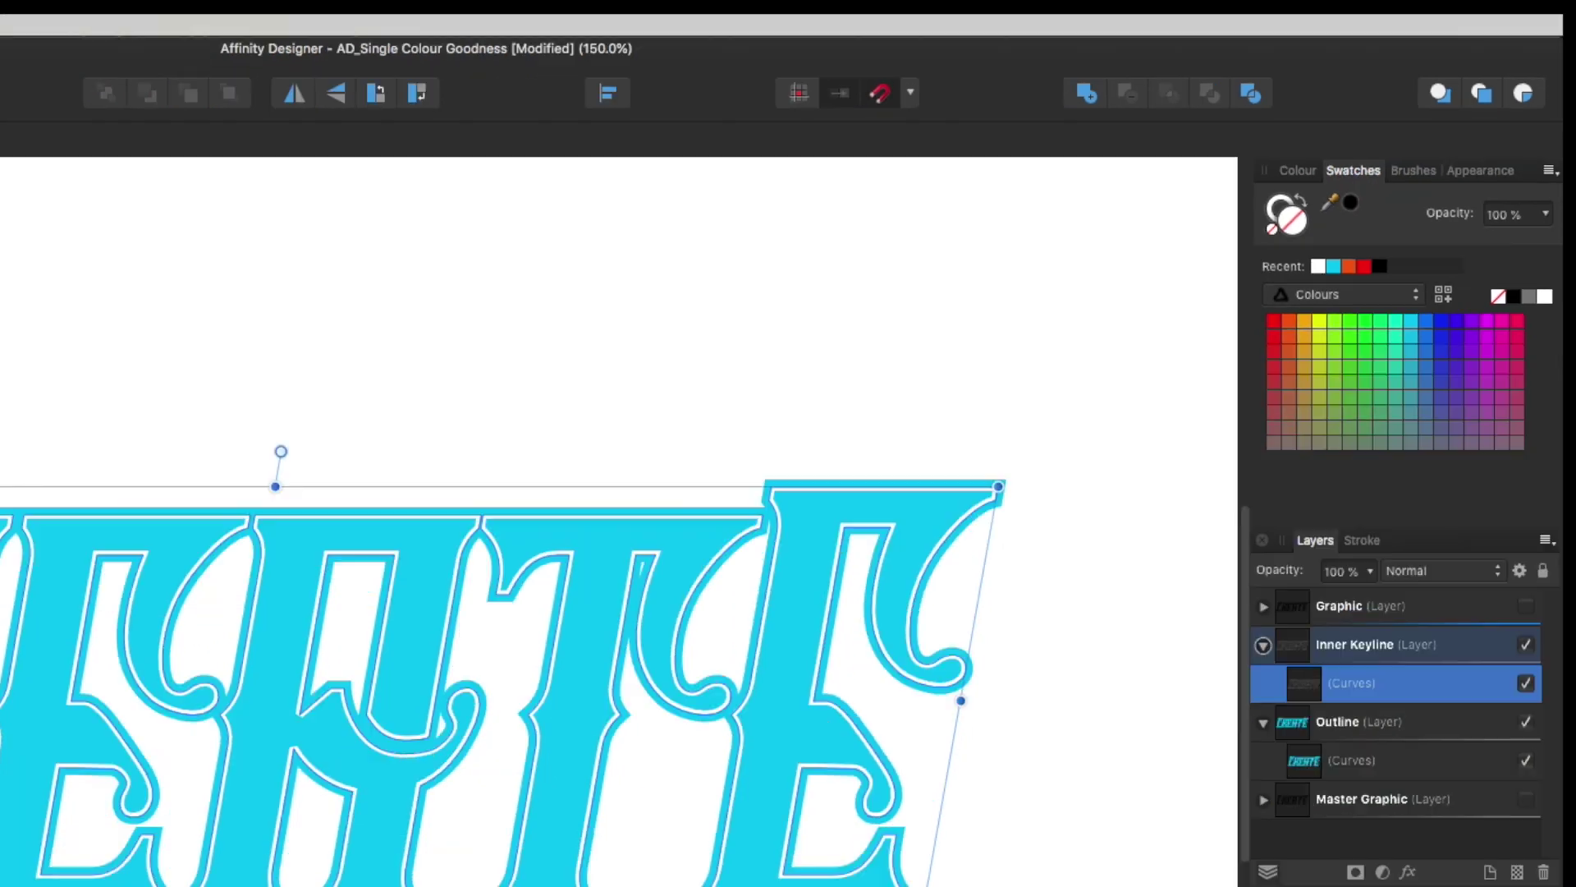
pyautogui.click(276, 6)
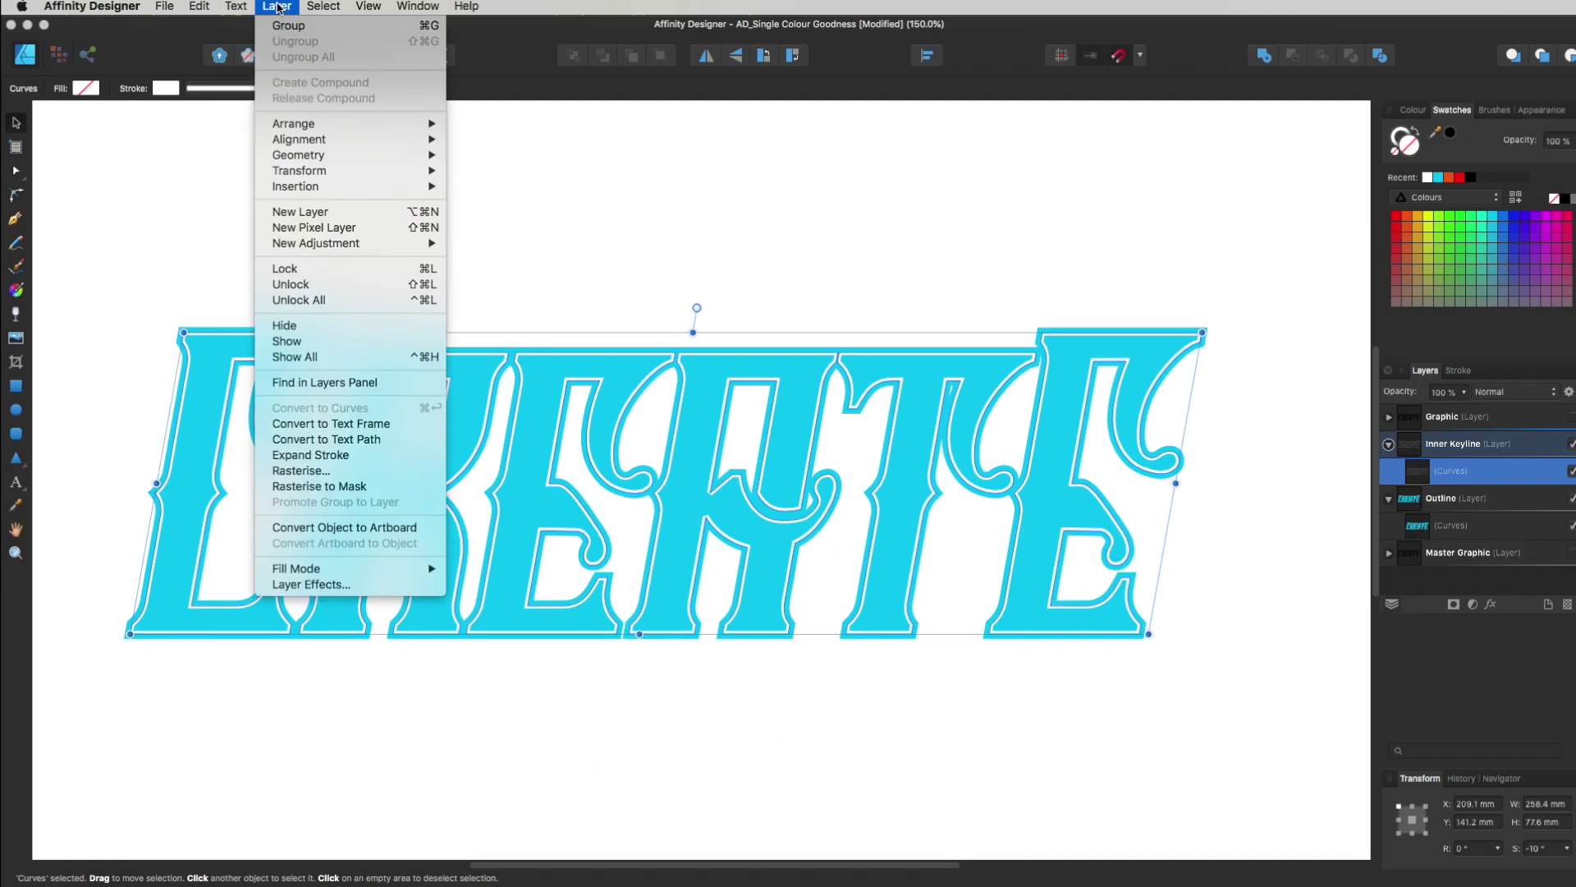
pyautogui.click(312, 454)
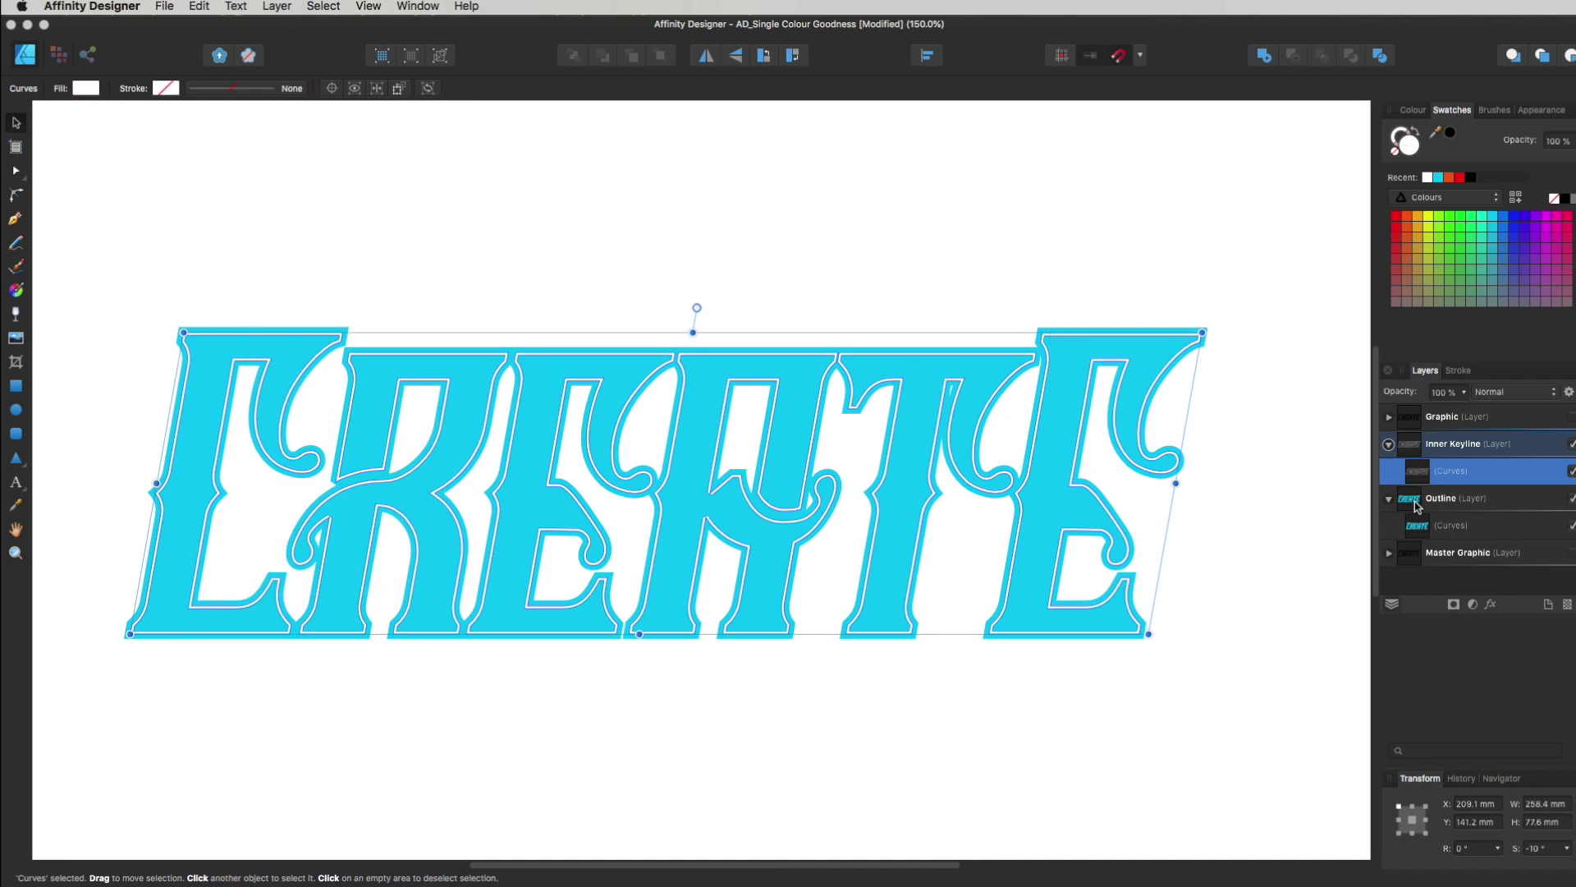
pyautogui.click(1188, 424)
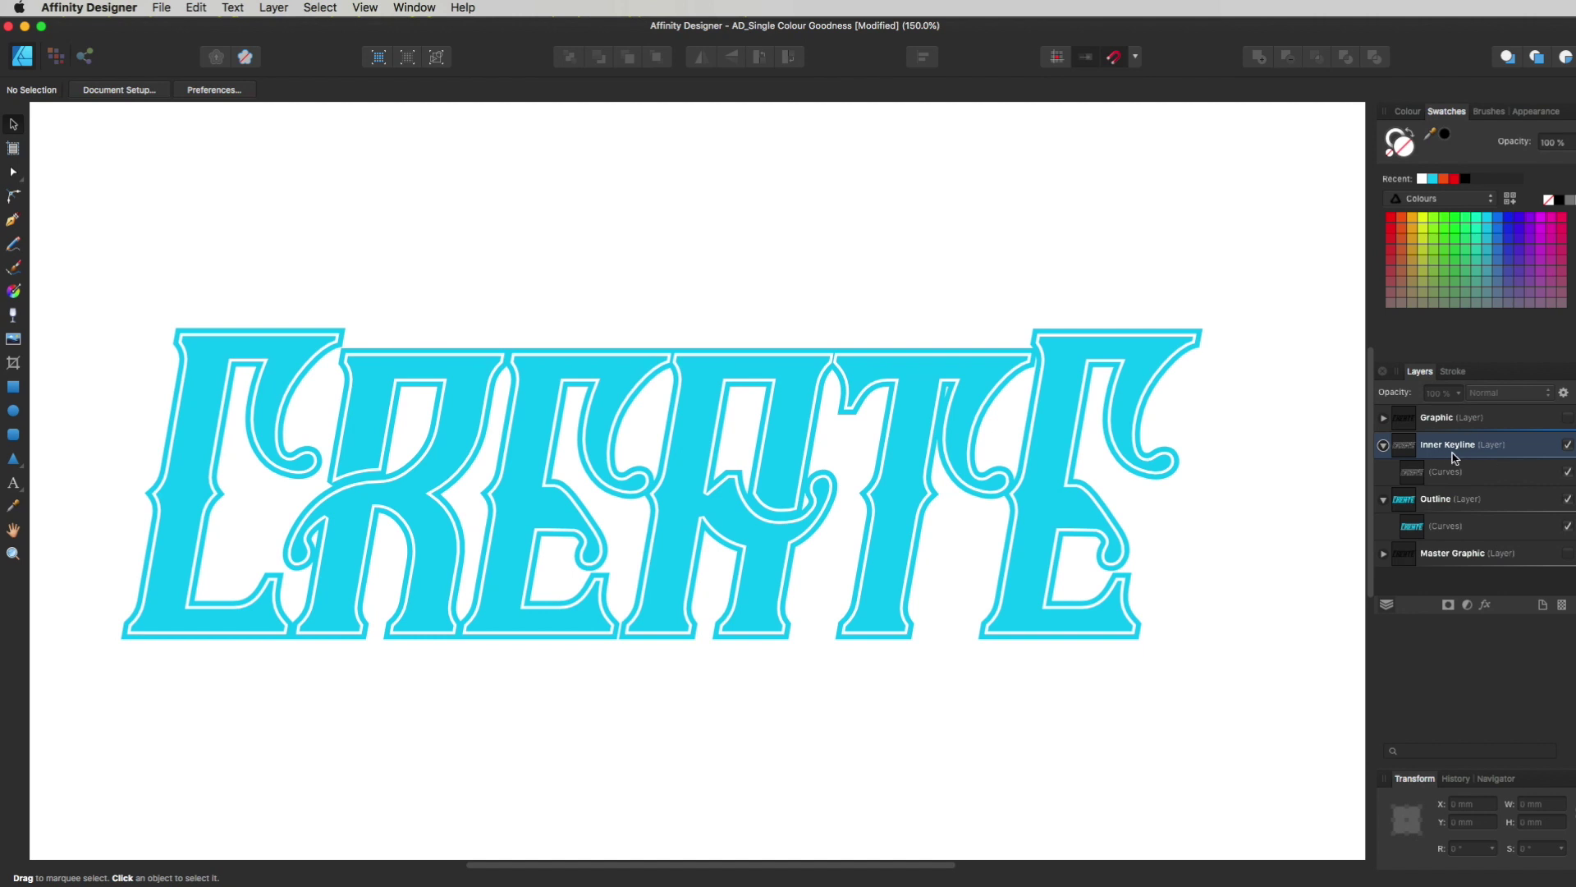
# Duplicate the Inner Keyline layer and hide the upper copy.
pyautogui.moveTo(1449, 450); pyautogui.dragTo(1545, 603)
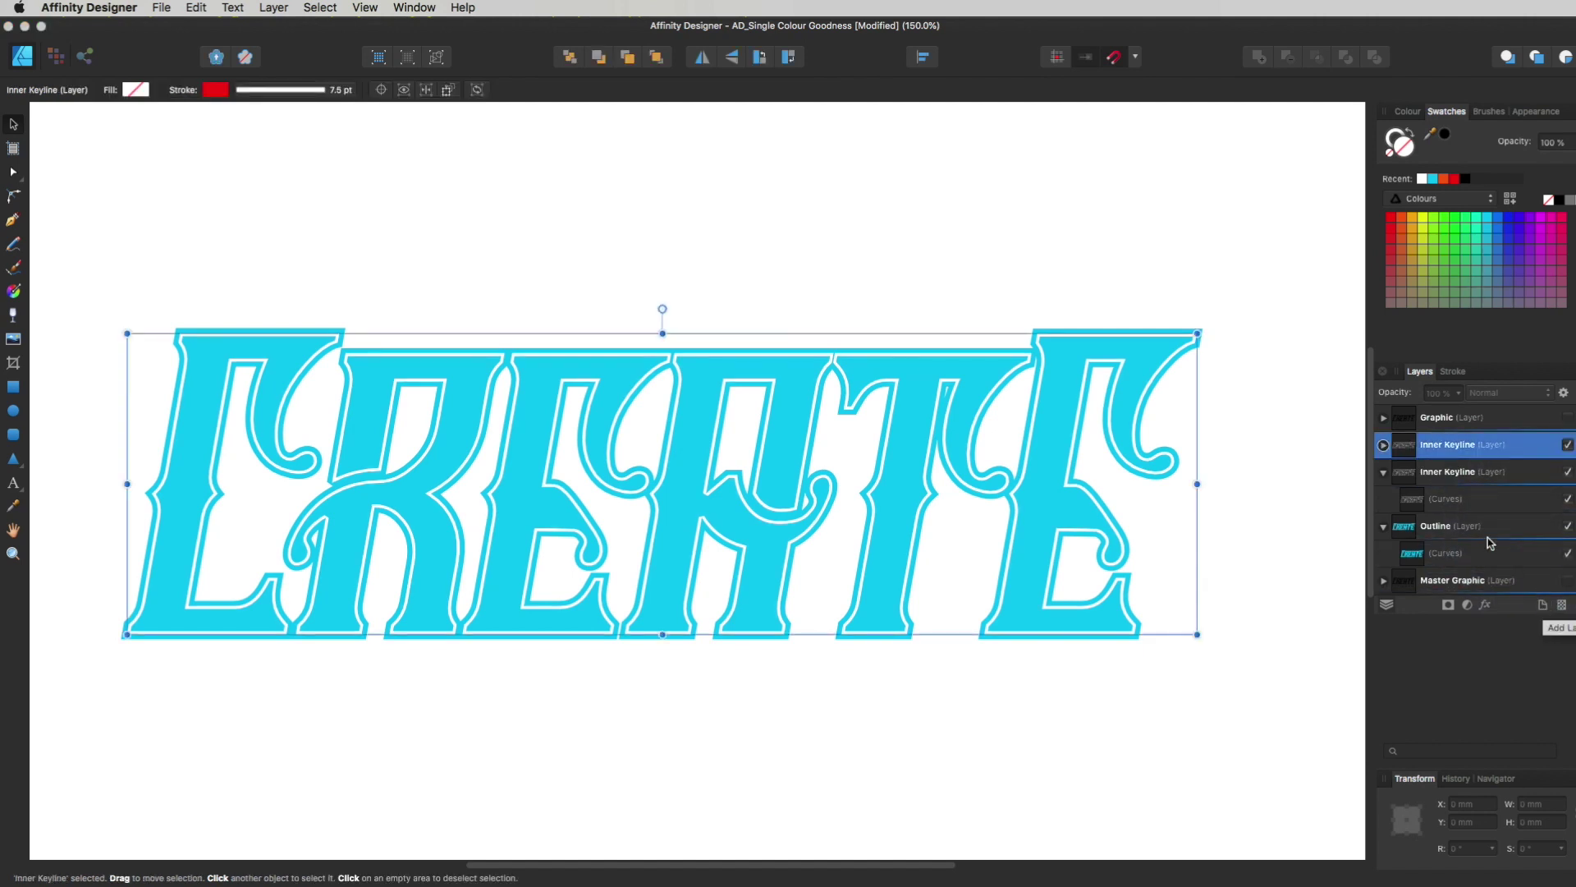
pyautogui.click(1568, 446)
# Rename the visible Inner Keyline layer as Effect Layer.
pyautogui.click(1449, 473)
pyautogui.doubleClick(1432, 473)
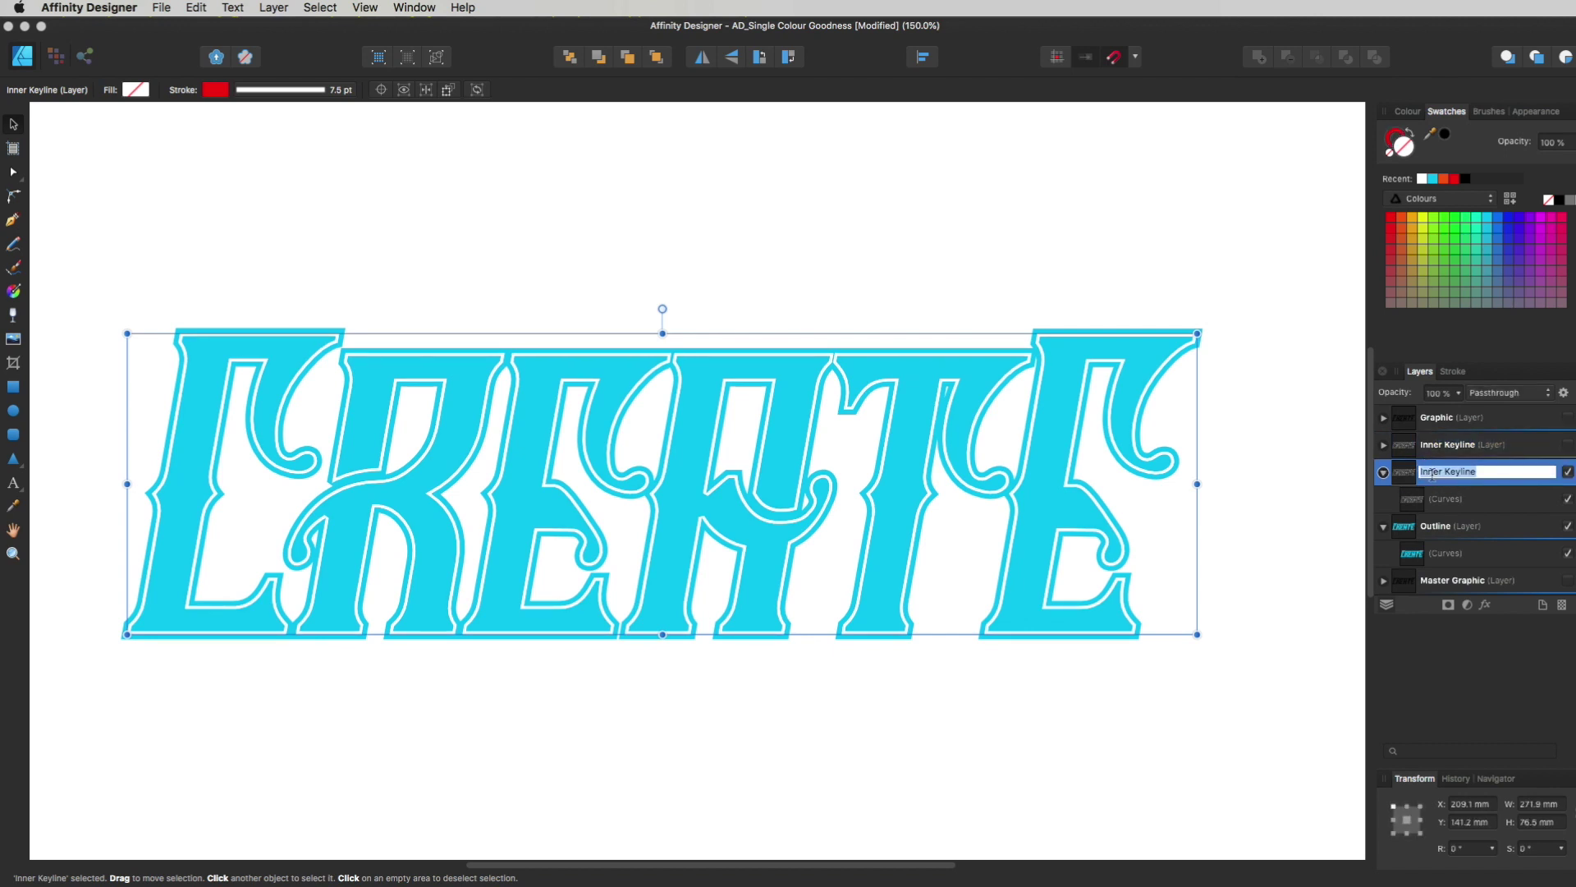
pyautogui.write('Effect Layer')
pyautogui.press('Return')
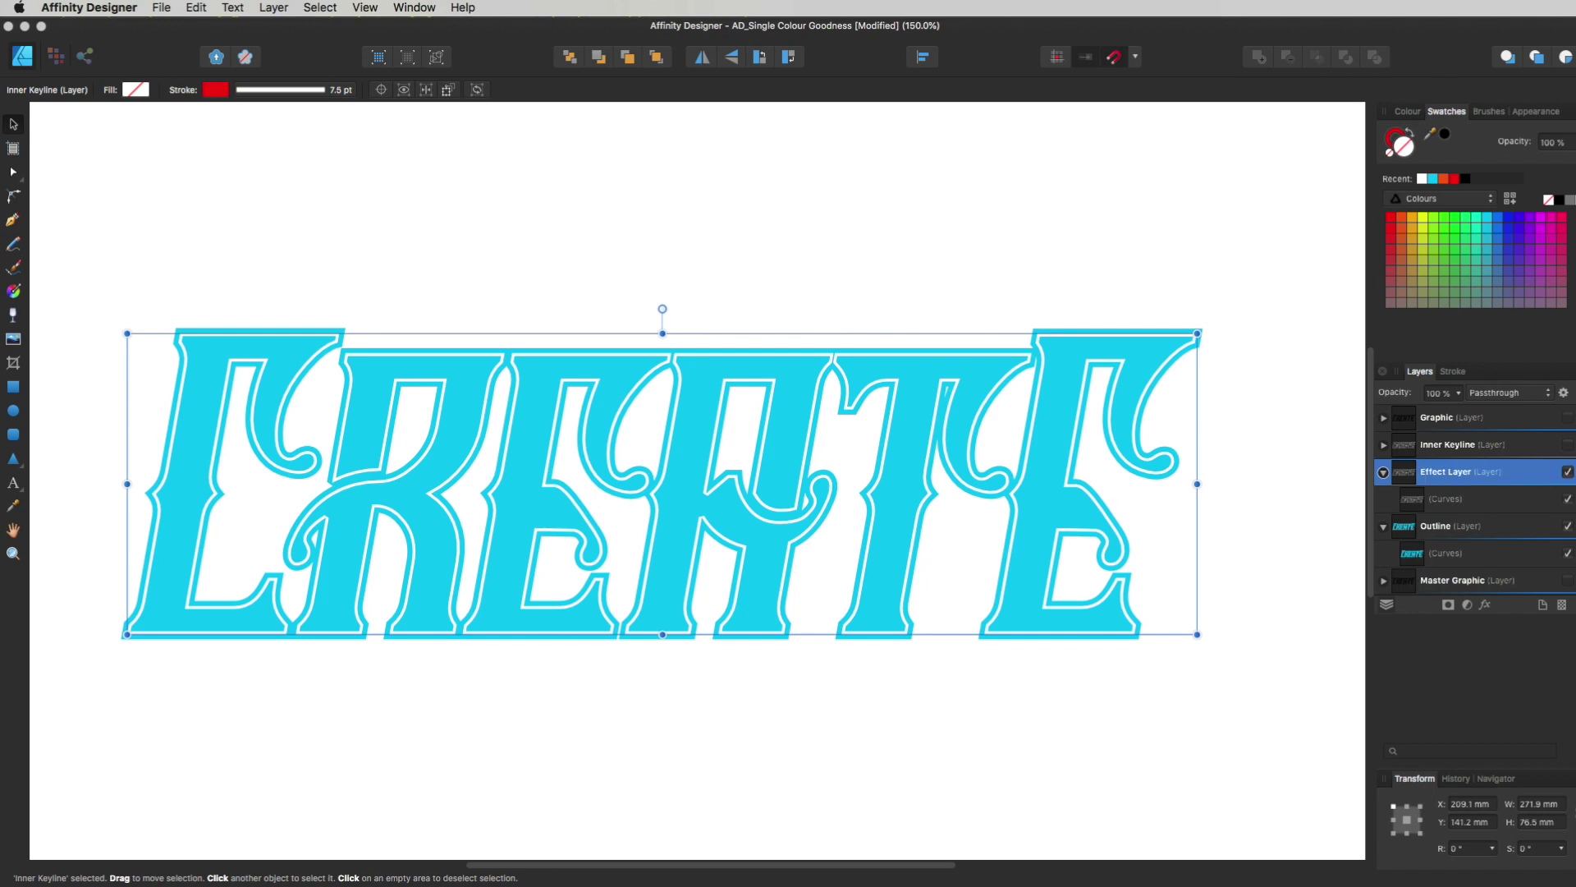
# Divide the curves in the Effect Layer into separate letter shapes and clear the selection.
pyautogui.click(1447, 504)
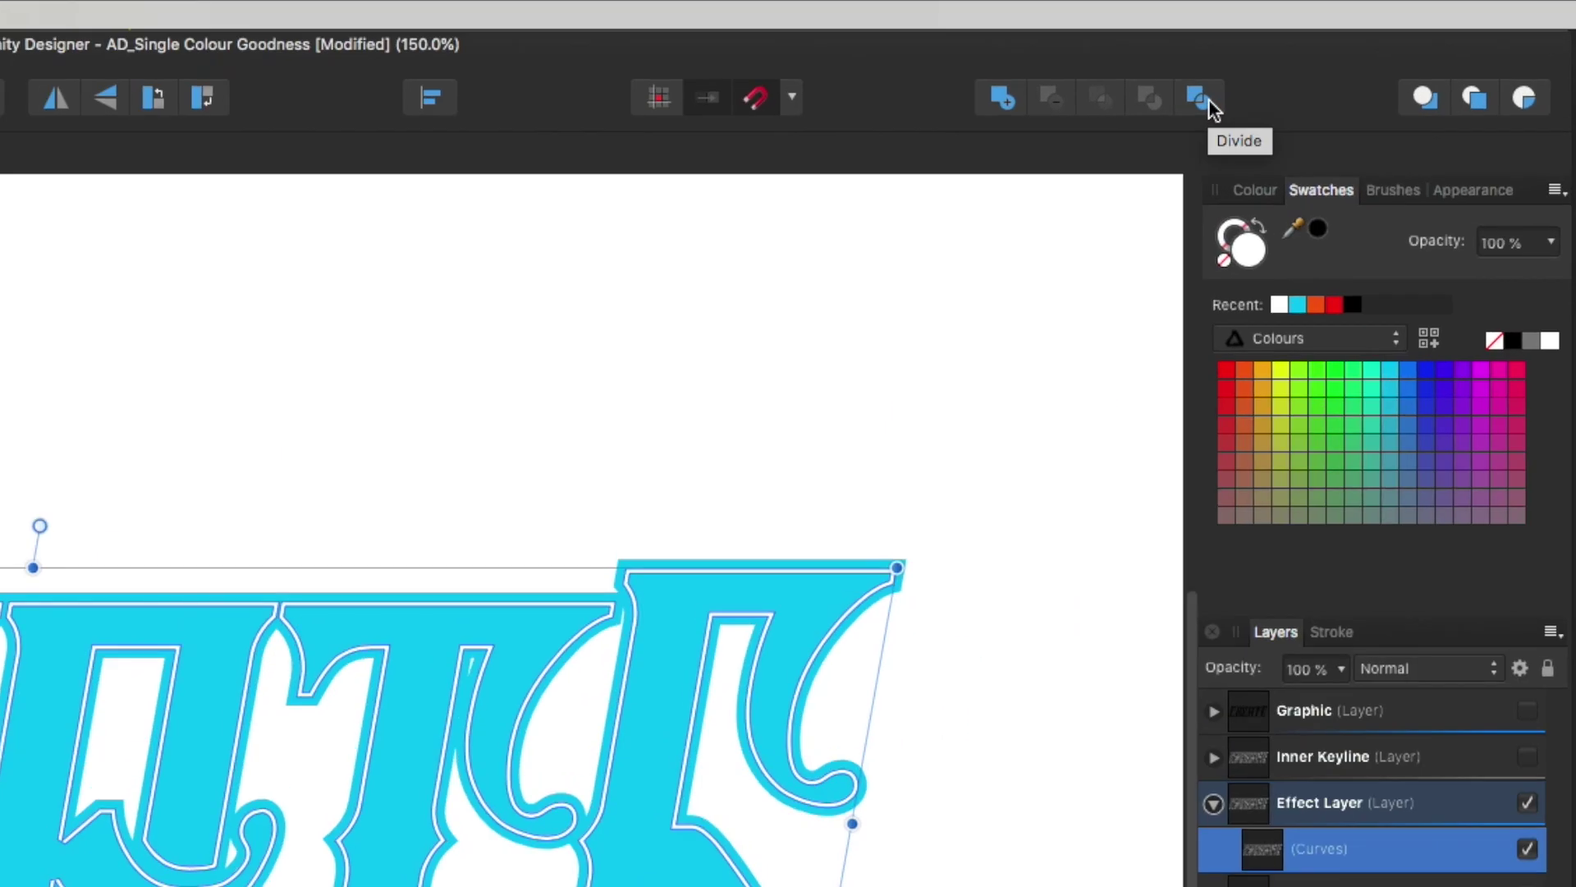
pyautogui.click(1208, 99)
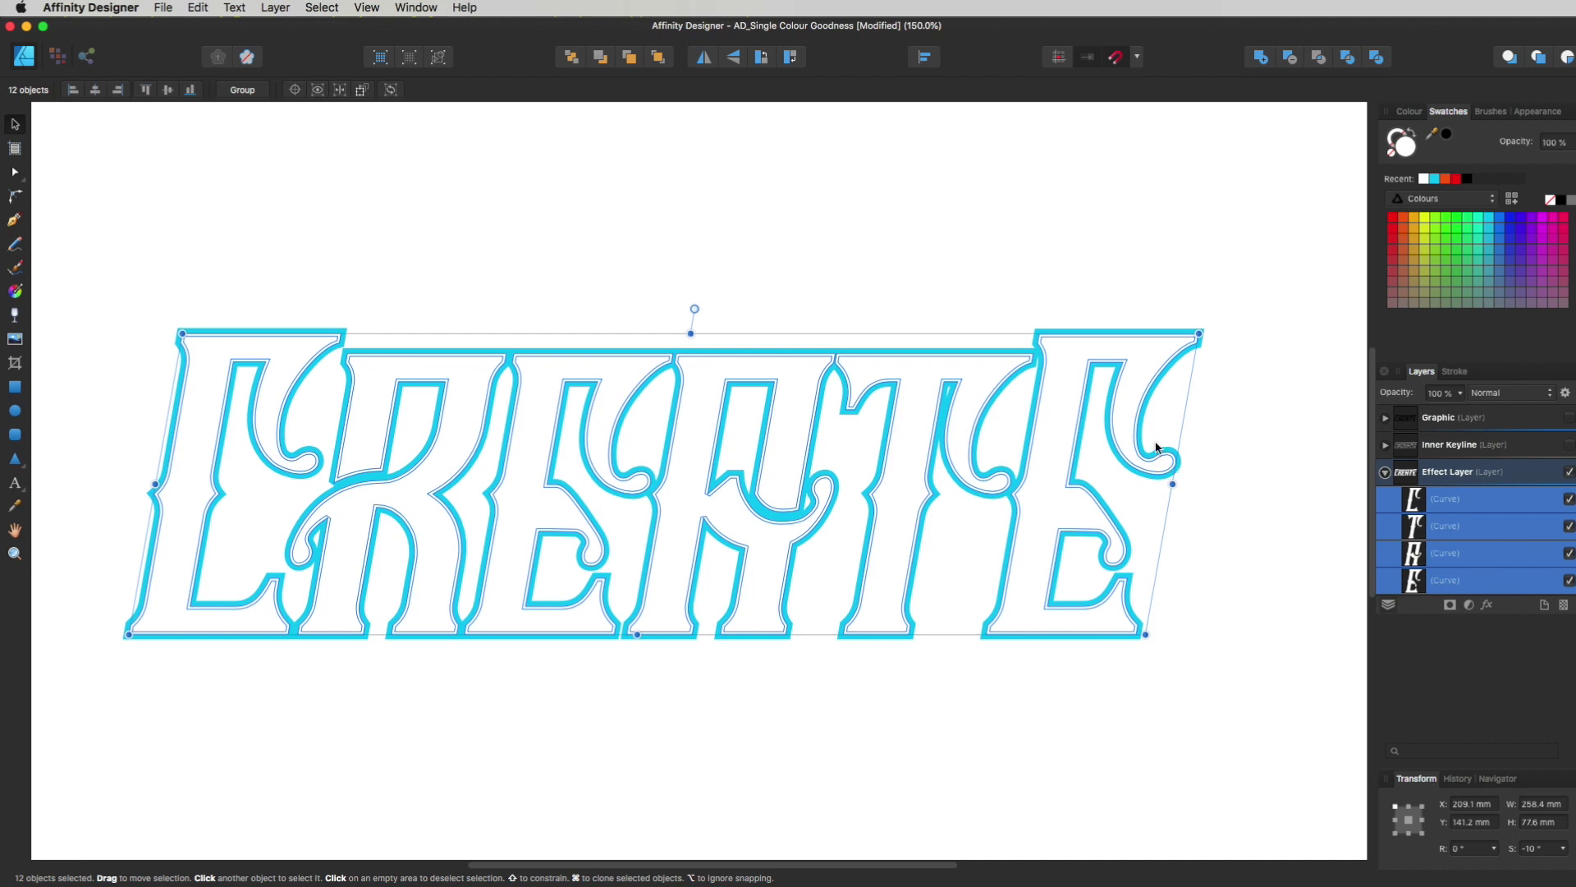
pyautogui.click(1290, 469)
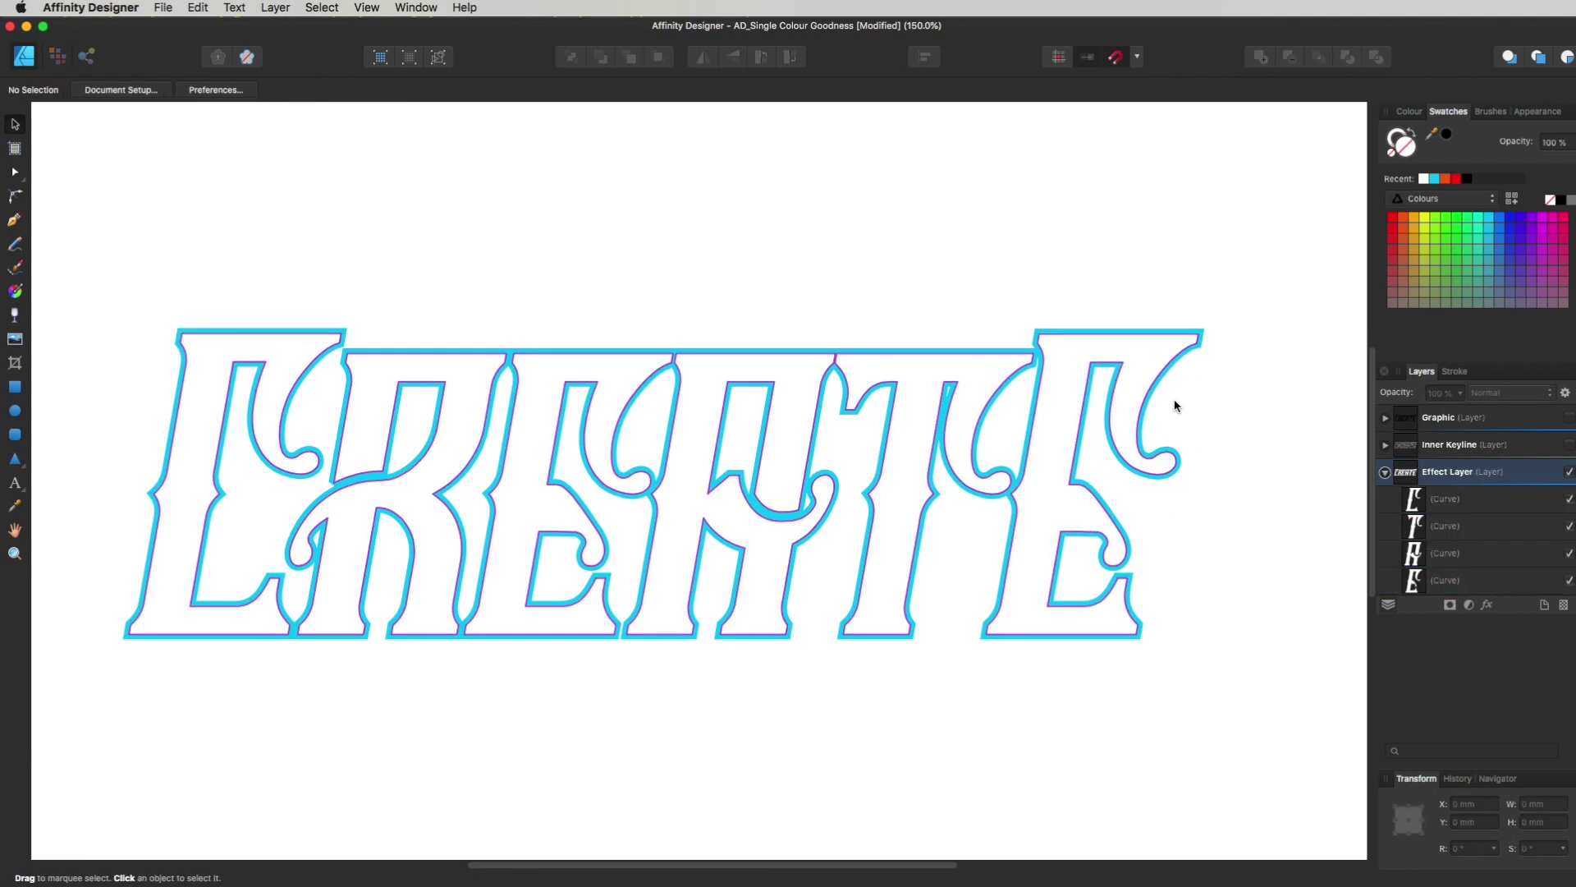
# Select the inner shapes of all six CREATE letters in the Effect Layer and merge them with the Add operation.
pyautogui.click(1143, 362)
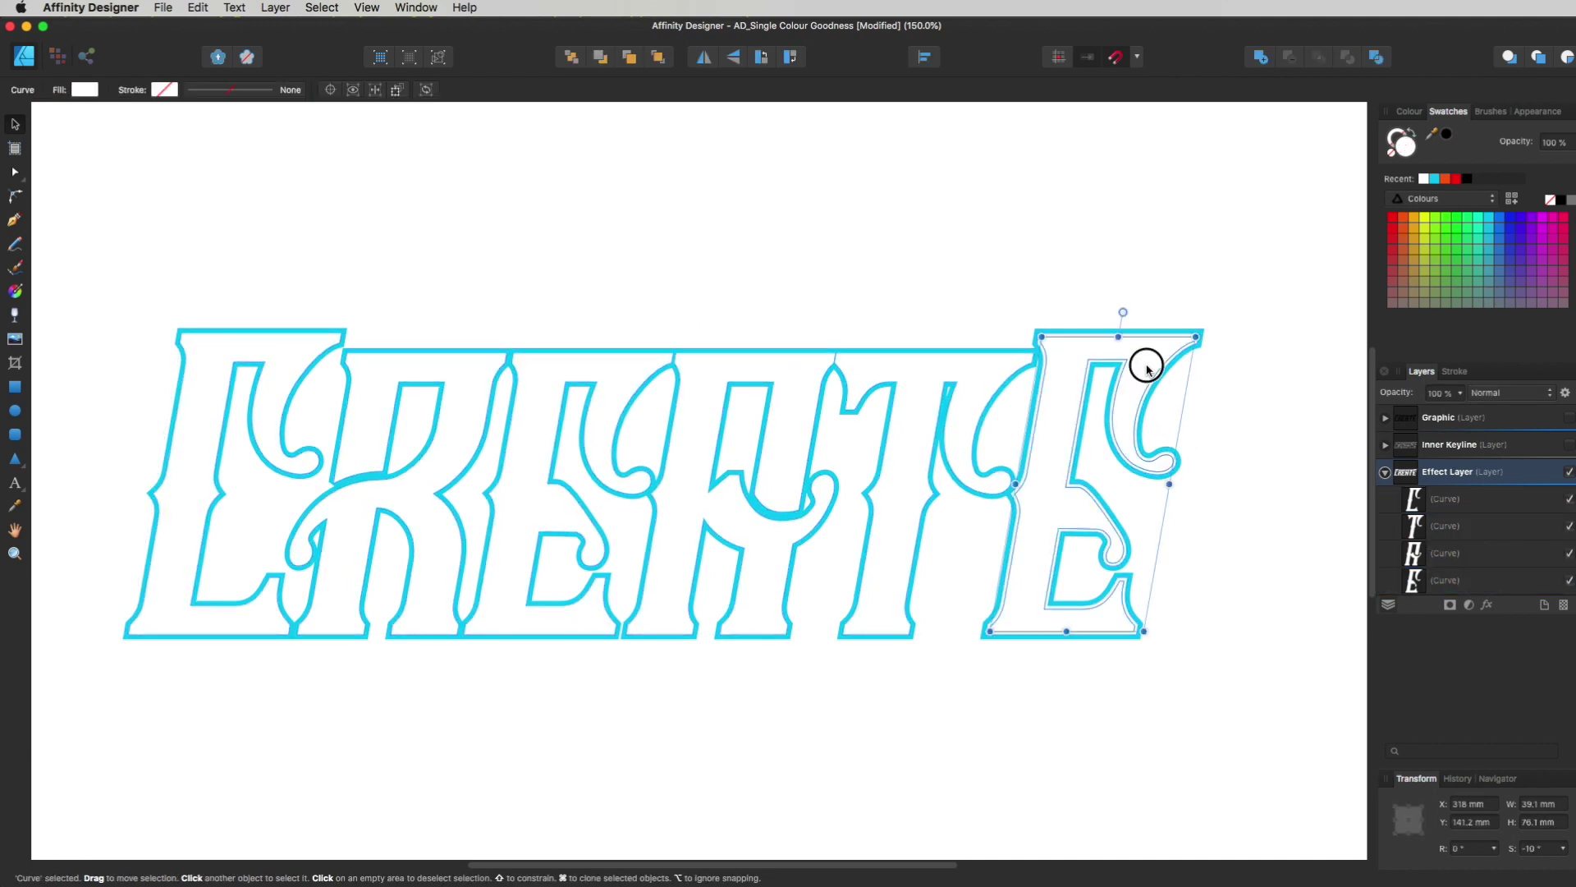
pyautogui.click(991, 373)
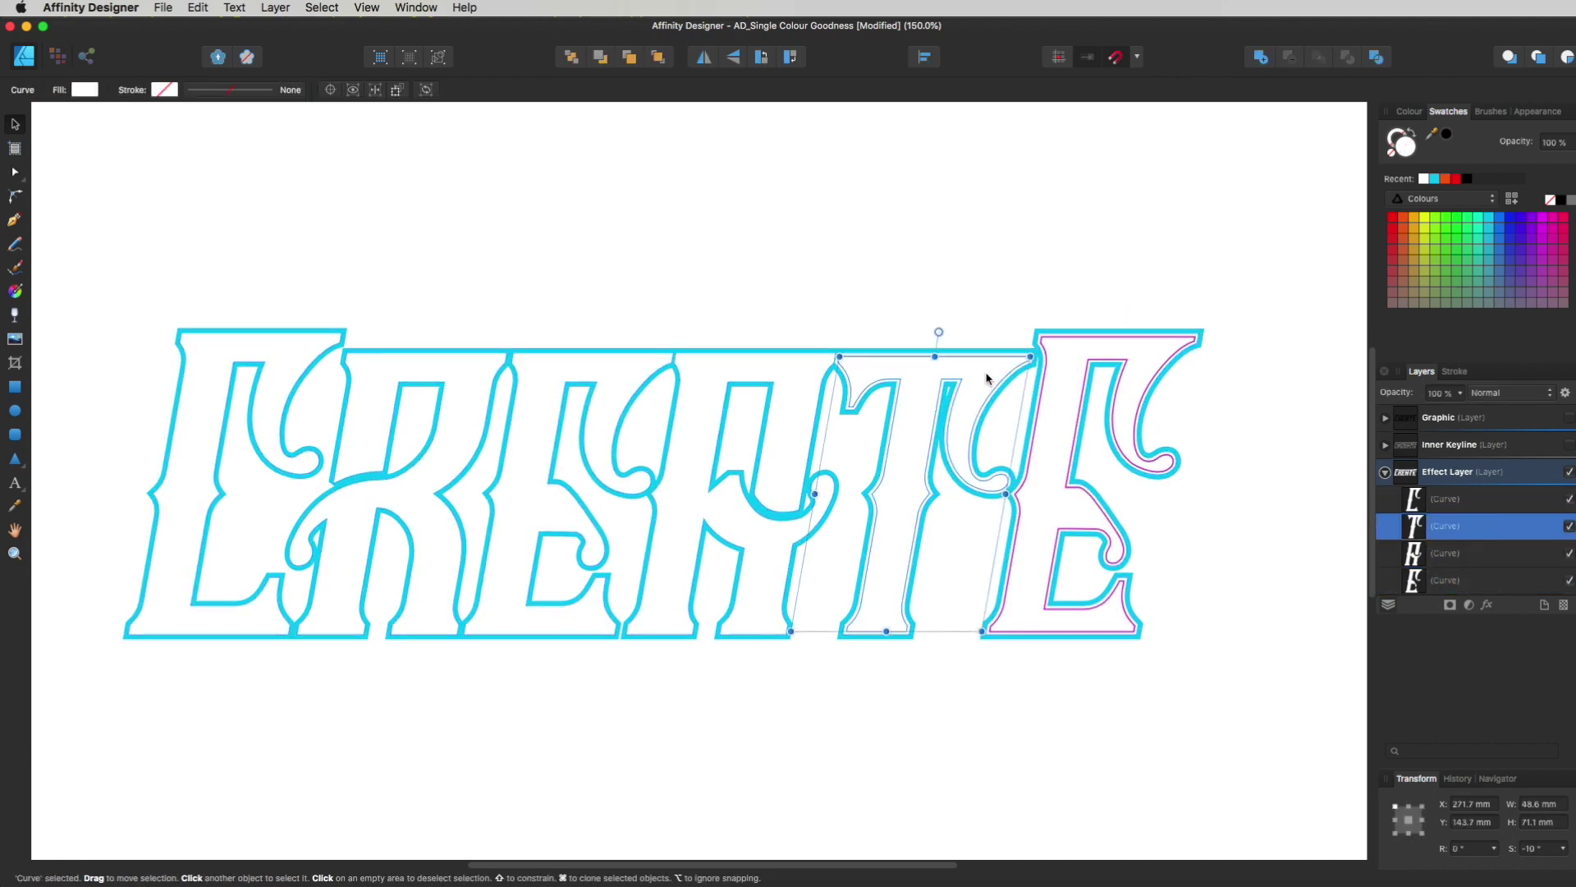
pyautogui.click(711, 387)
pyautogui.click(610, 383)
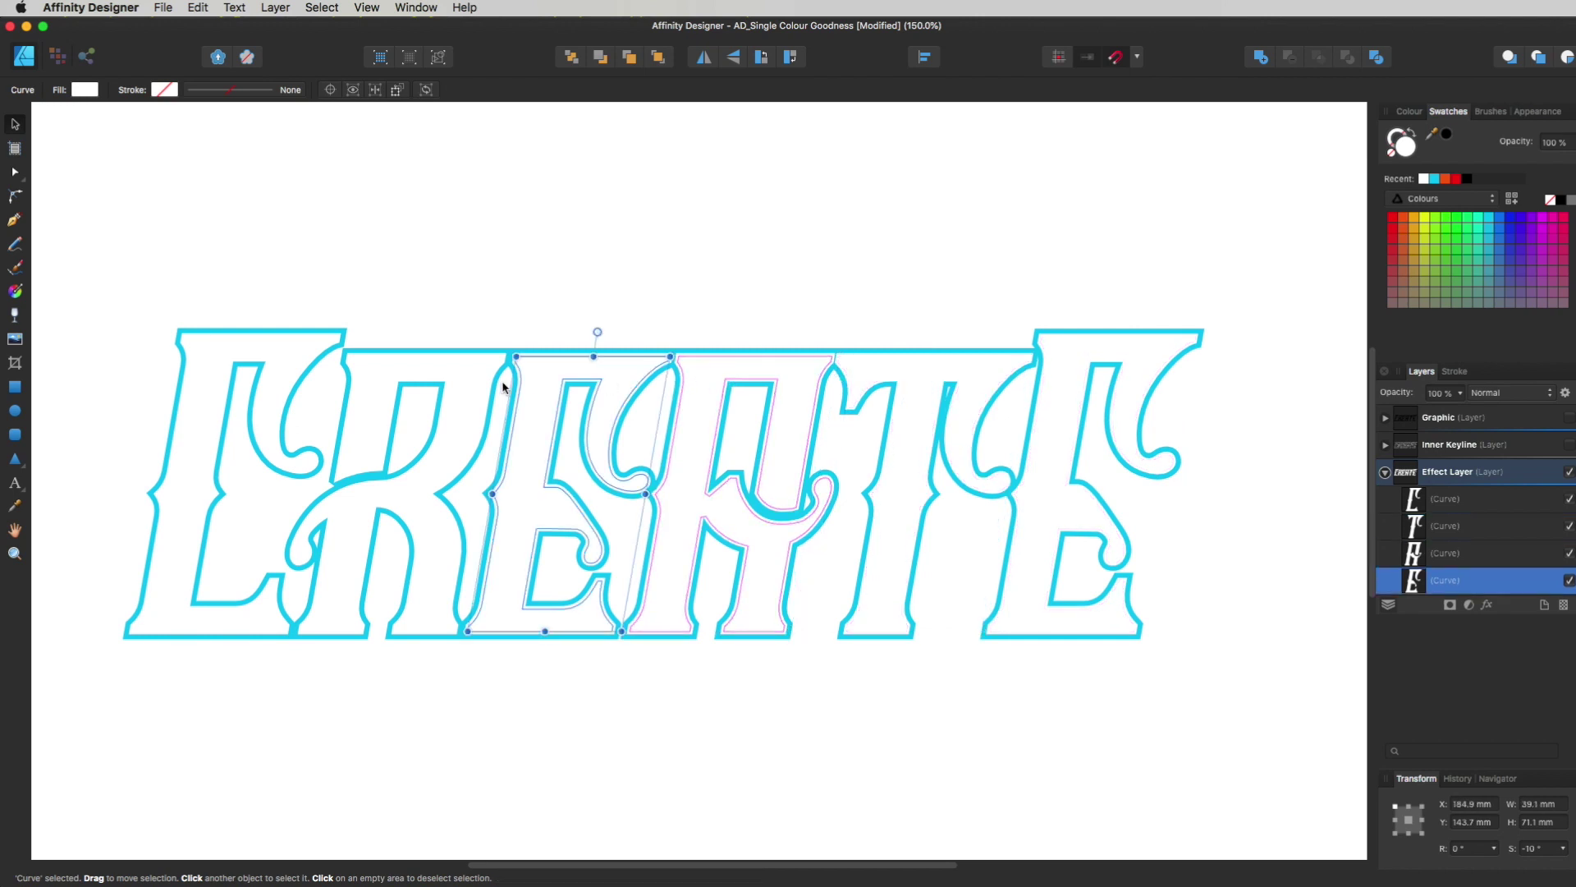
pyautogui.click(358, 385)
pyautogui.click(291, 365)
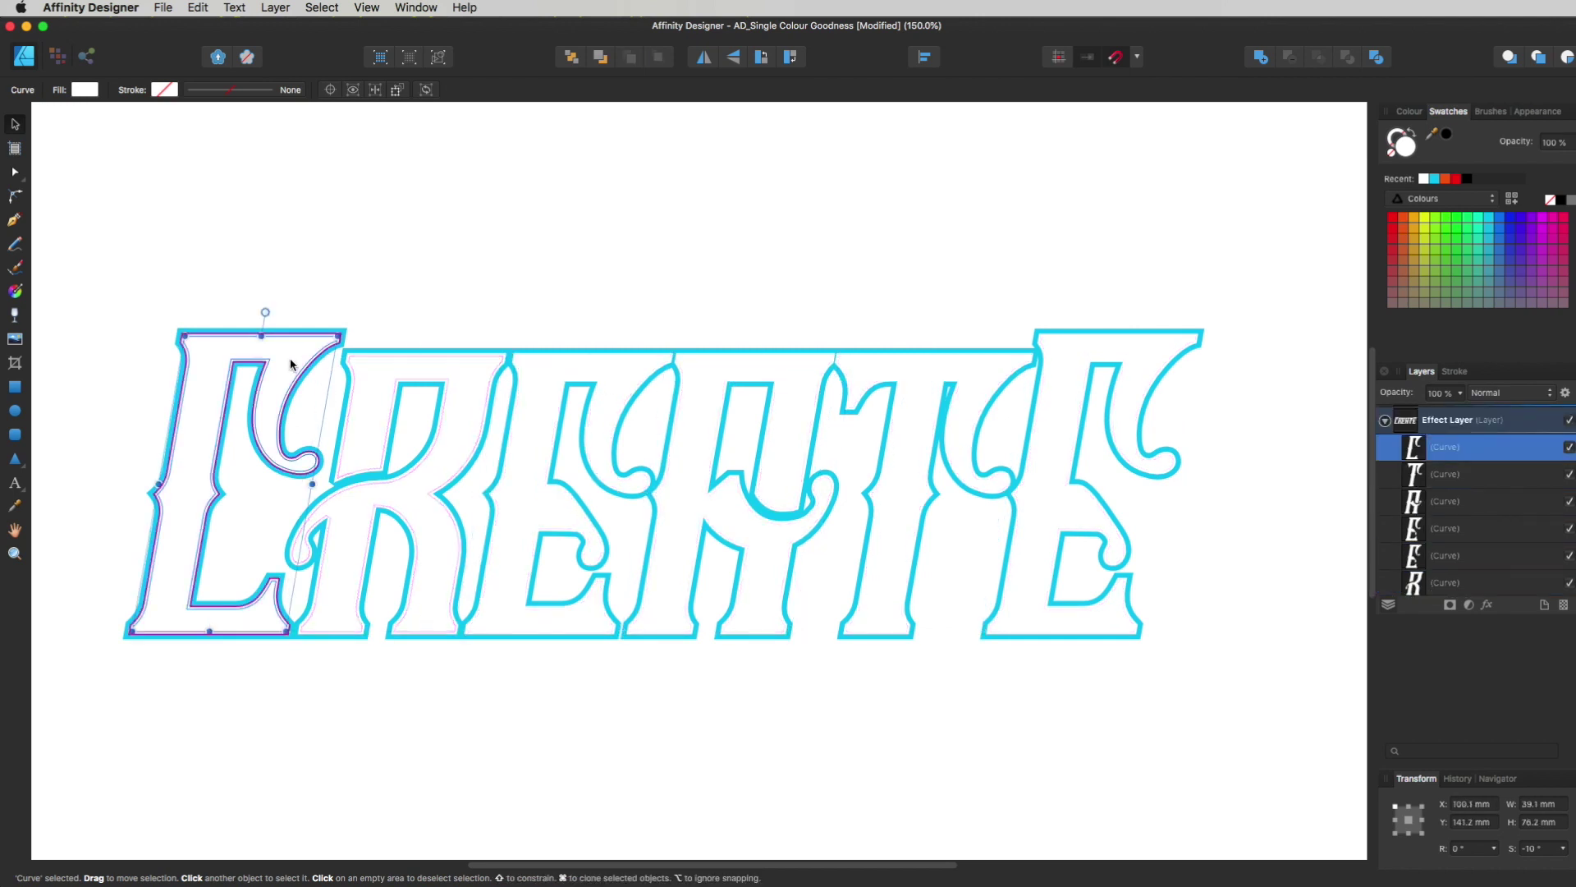
pyautogui.keyDown('shift'); pyautogui.click(461, 375); pyautogui.keyUp('shift')
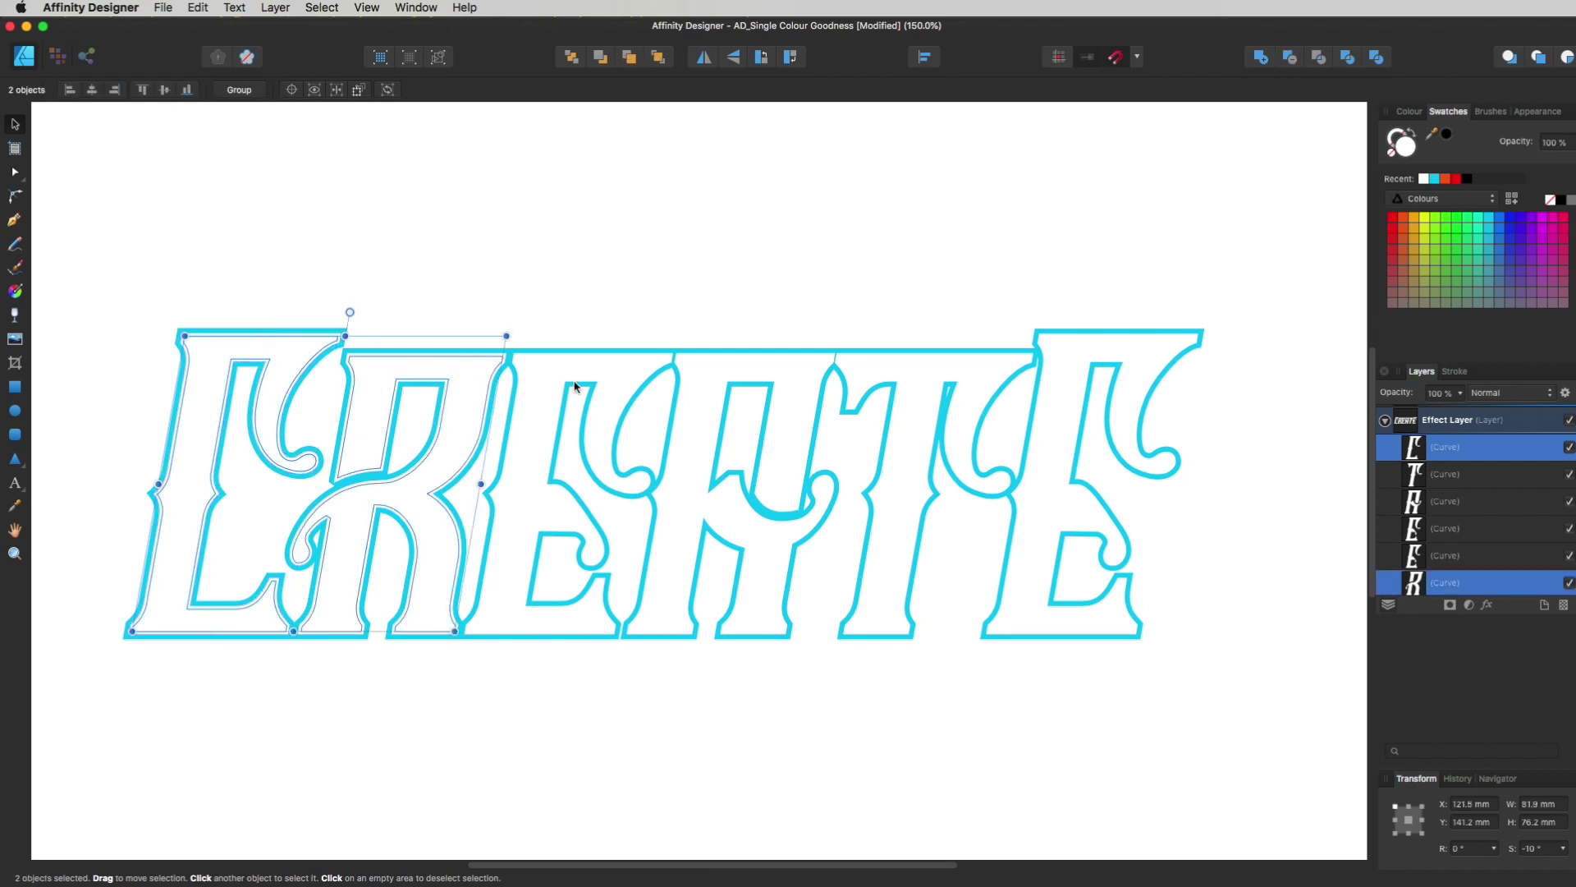
pyautogui.keyDown('shift'); pyautogui.click(576, 382); pyautogui.keyUp('shift')
pyautogui.keyDown('shift'); pyautogui.click(804, 375); pyautogui.keyUp('shift')
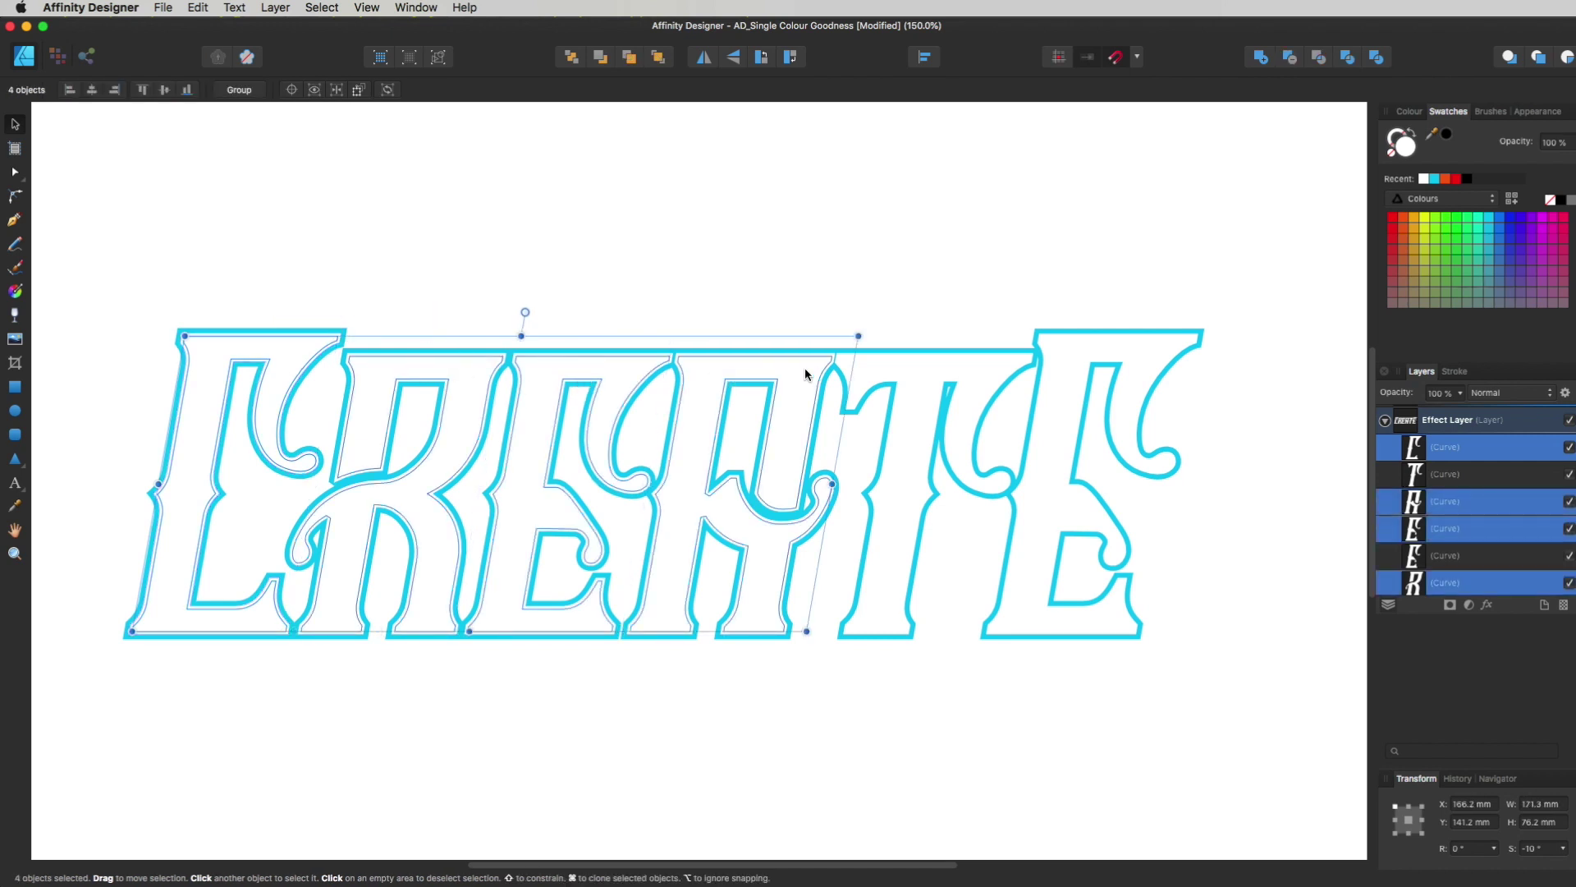
pyautogui.keyDown('shift'); pyautogui.click(890, 362); pyautogui.keyUp('shift')
pyautogui.keyDown('shift'); pyautogui.click(1082, 368); pyautogui.keyUp('shift')
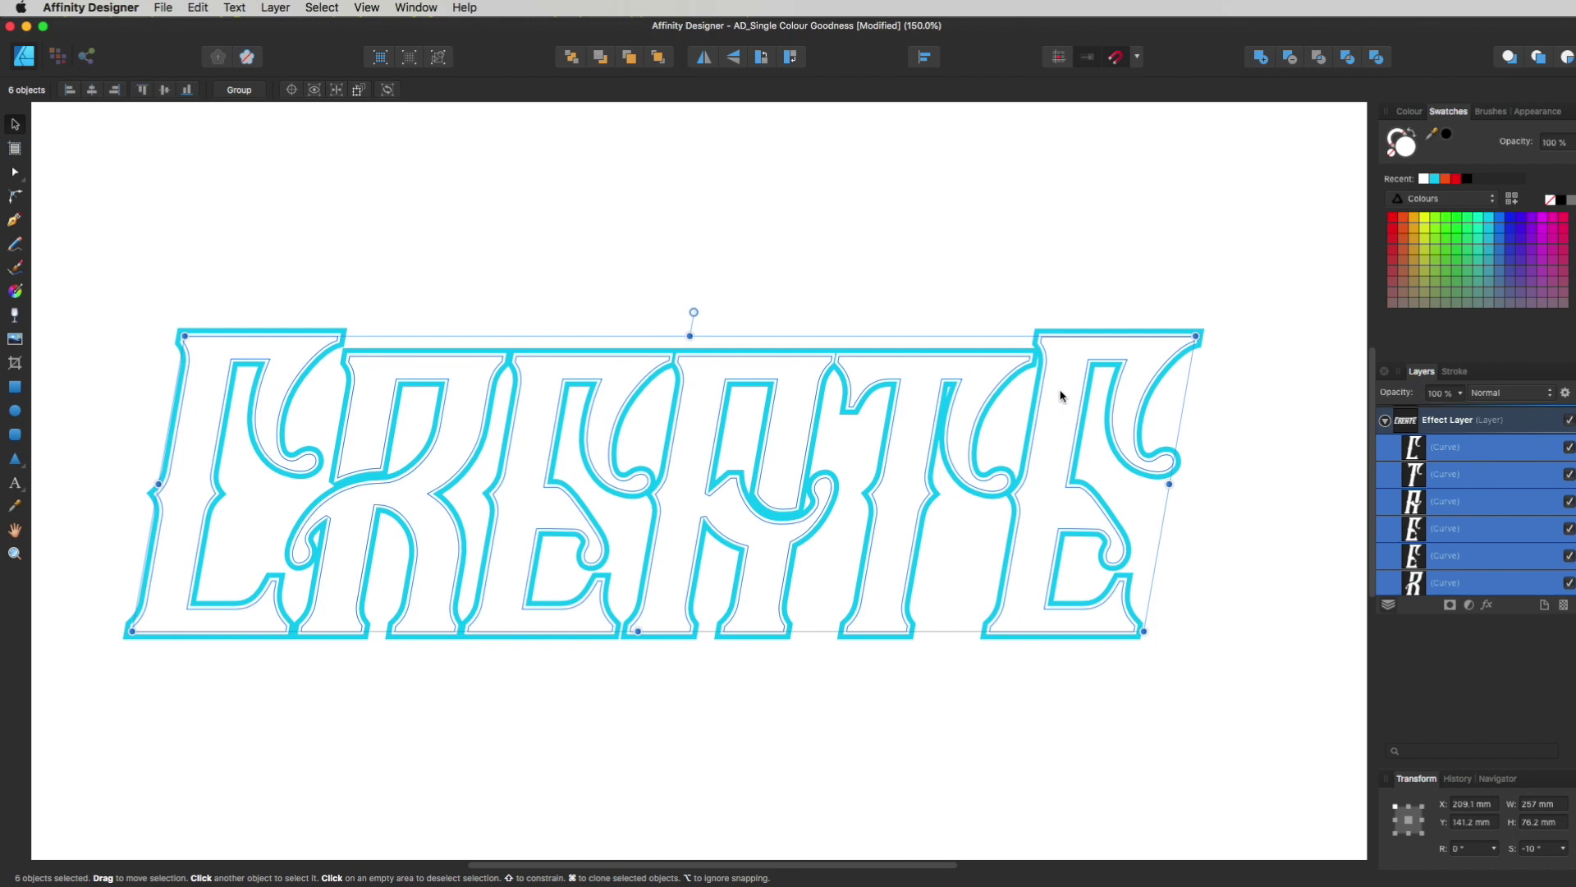
pyautogui.click(1268, 61)
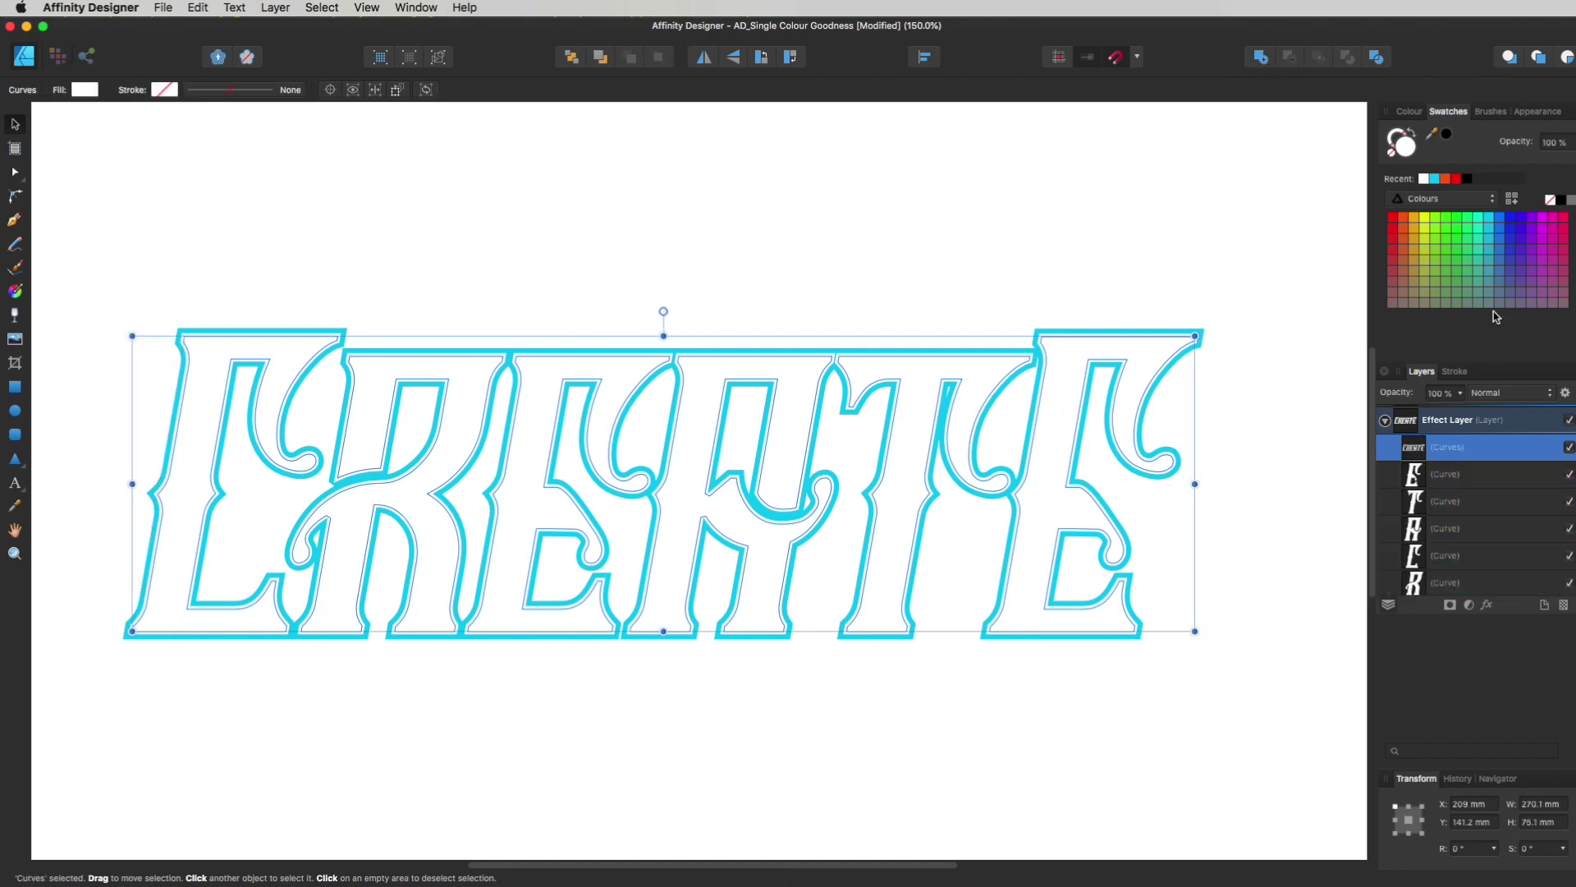
# Delete the six leftover individual letter curves in the Effect Layer, keeping only the merged lettering shape.
pyautogui.click(1449, 474)
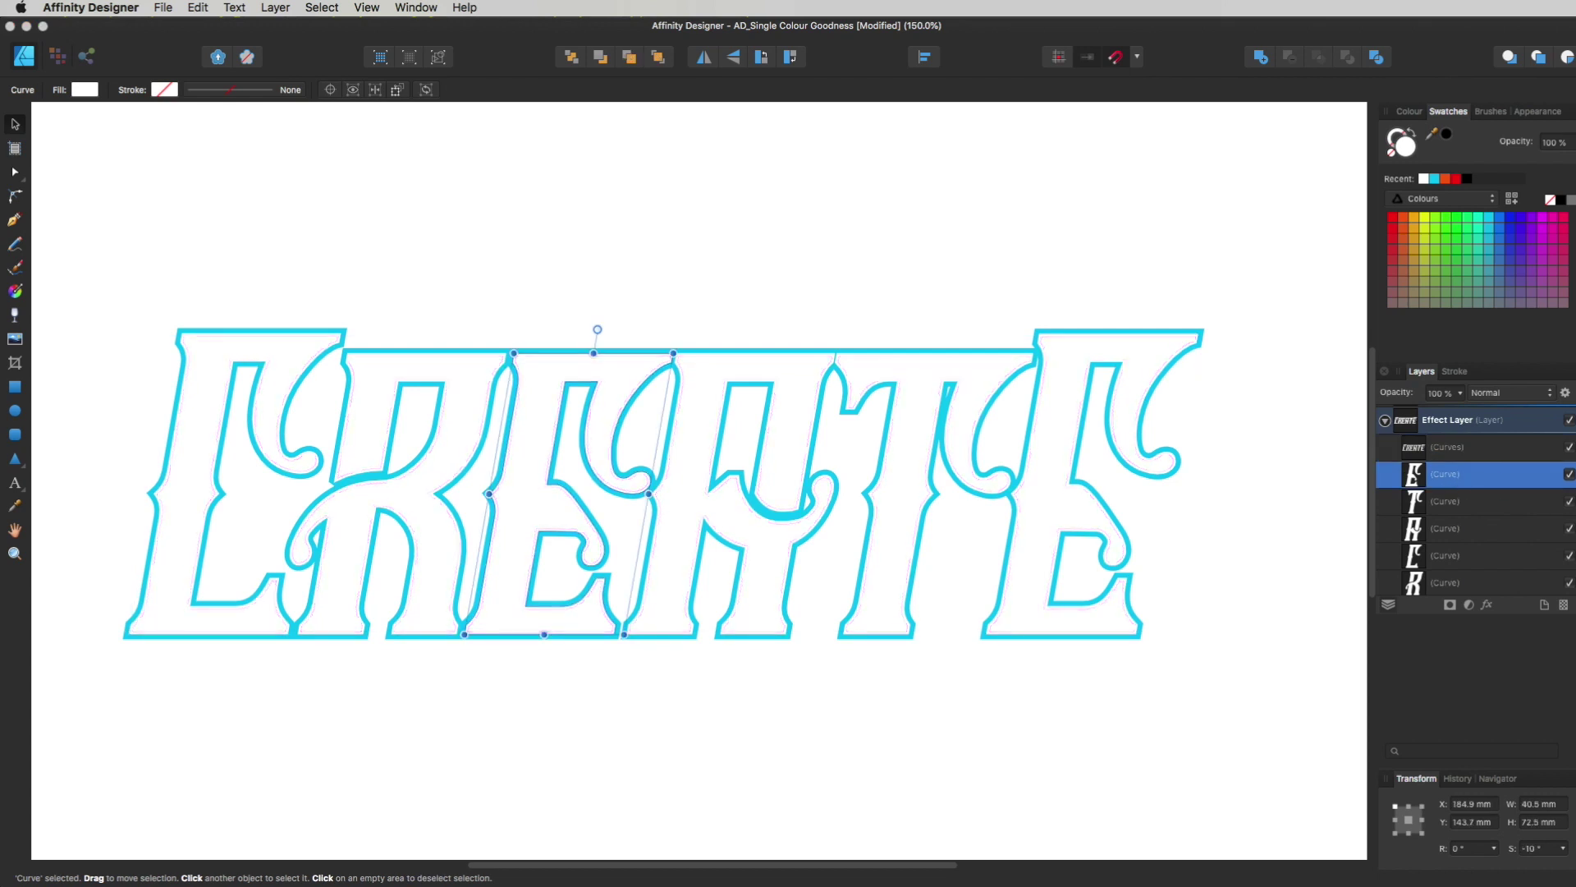
pyautogui.scroll(-2, 1543, 492)
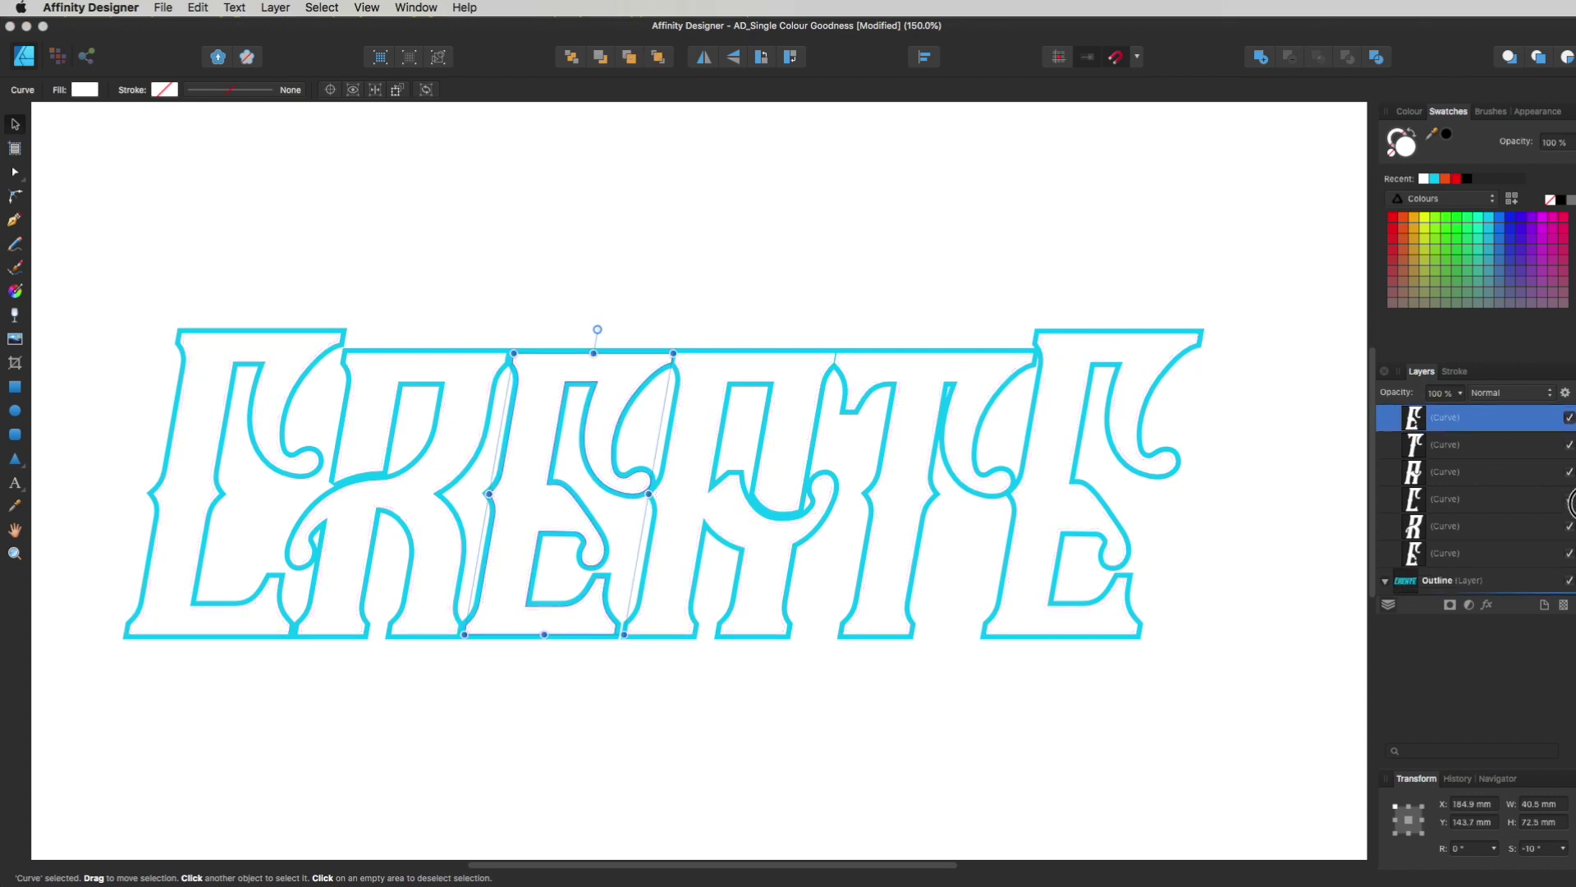
pyautogui.keyDown('shift'); pyautogui.click(1474, 552); pyautogui.keyUp('shift')
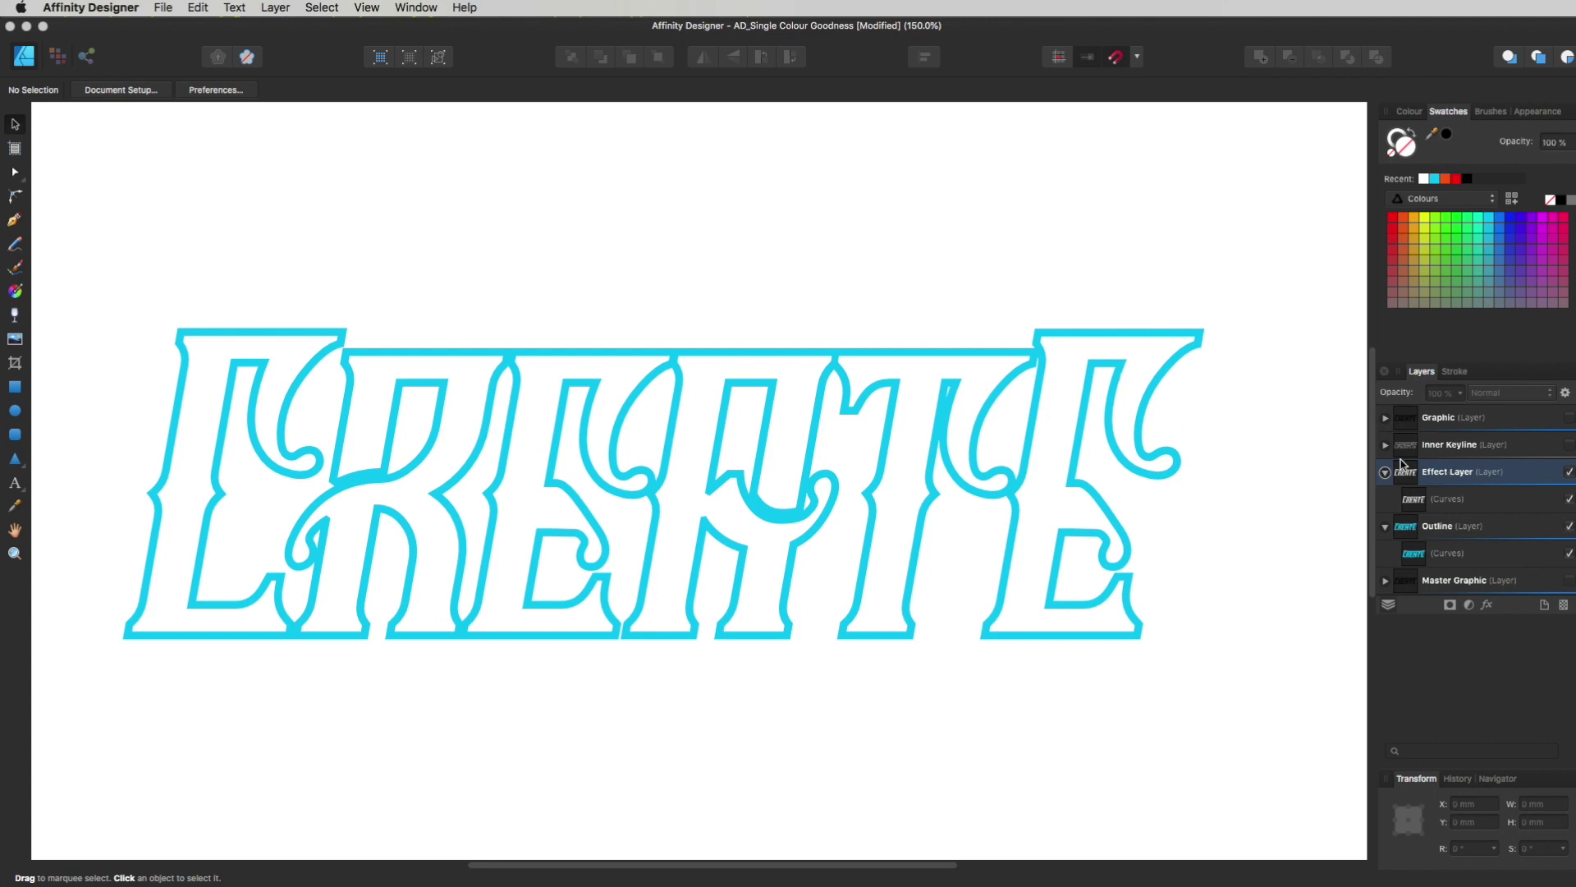
# Fill the merged lettering in the Effect Layer with bright green (H:85 S:90 L:60) and show the Inner Keyline layer.
pyautogui.click(1436, 220)
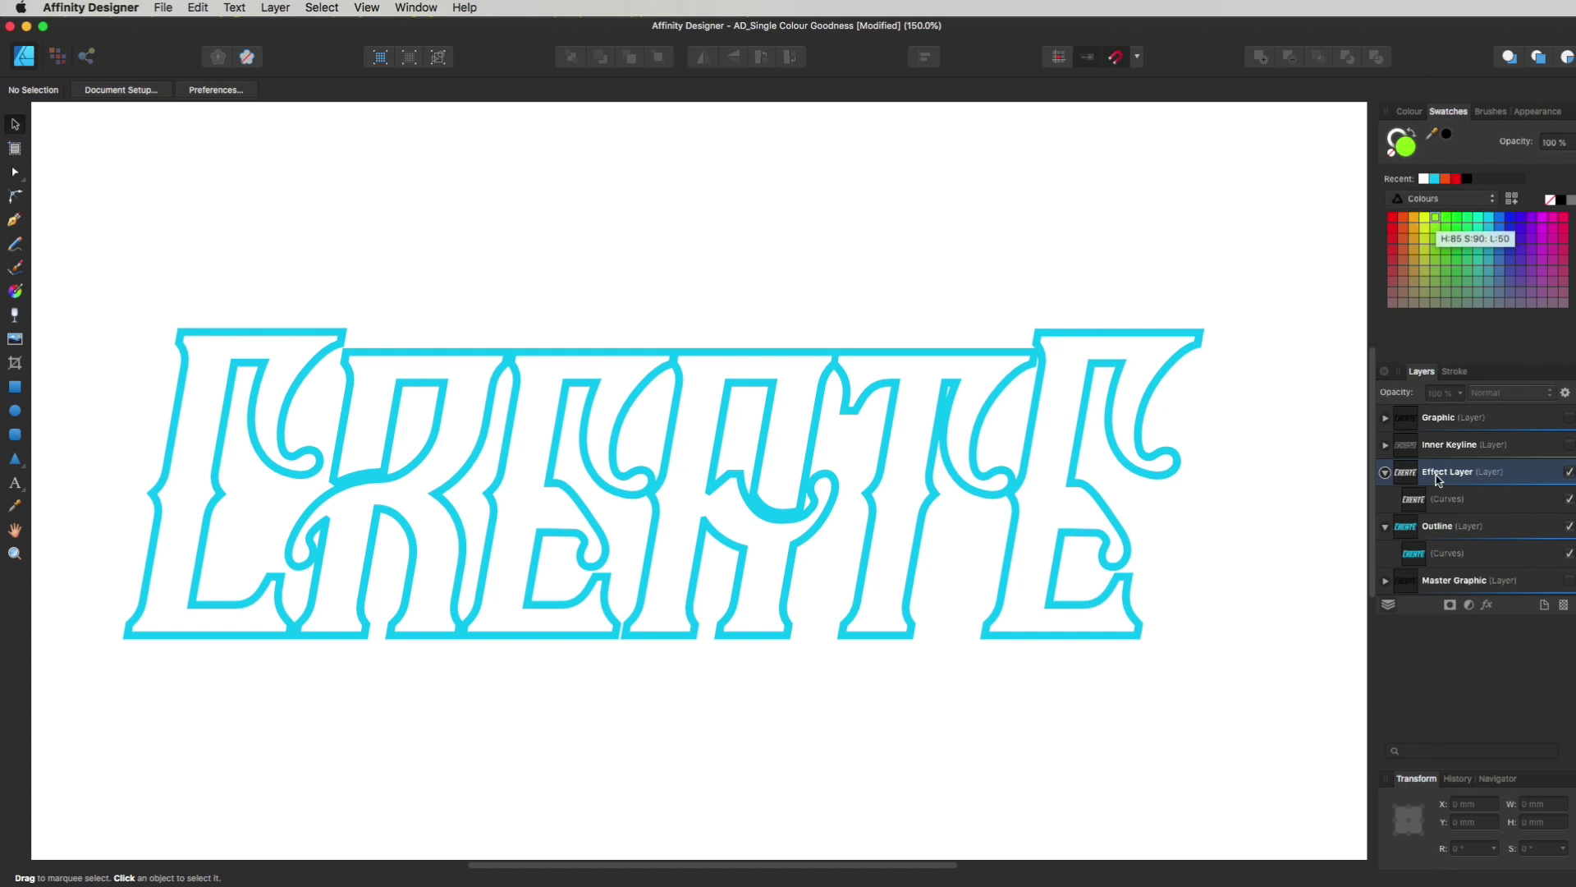
pyautogui.click(1450, 499)
pyautogui.click(1437, 222)
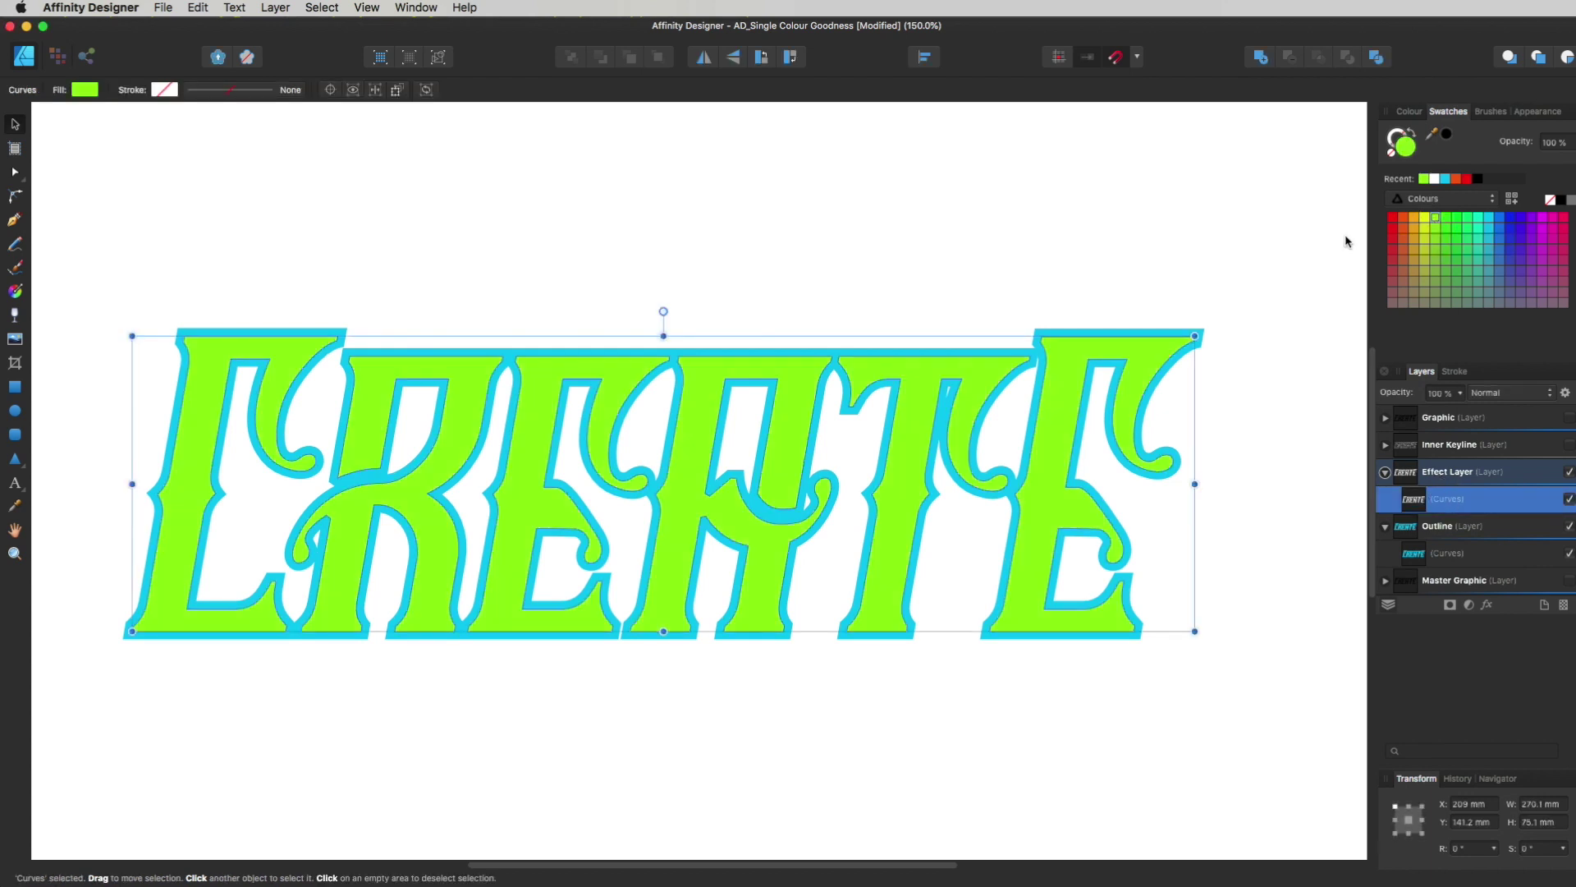
pyautogui.click(1245, 260)
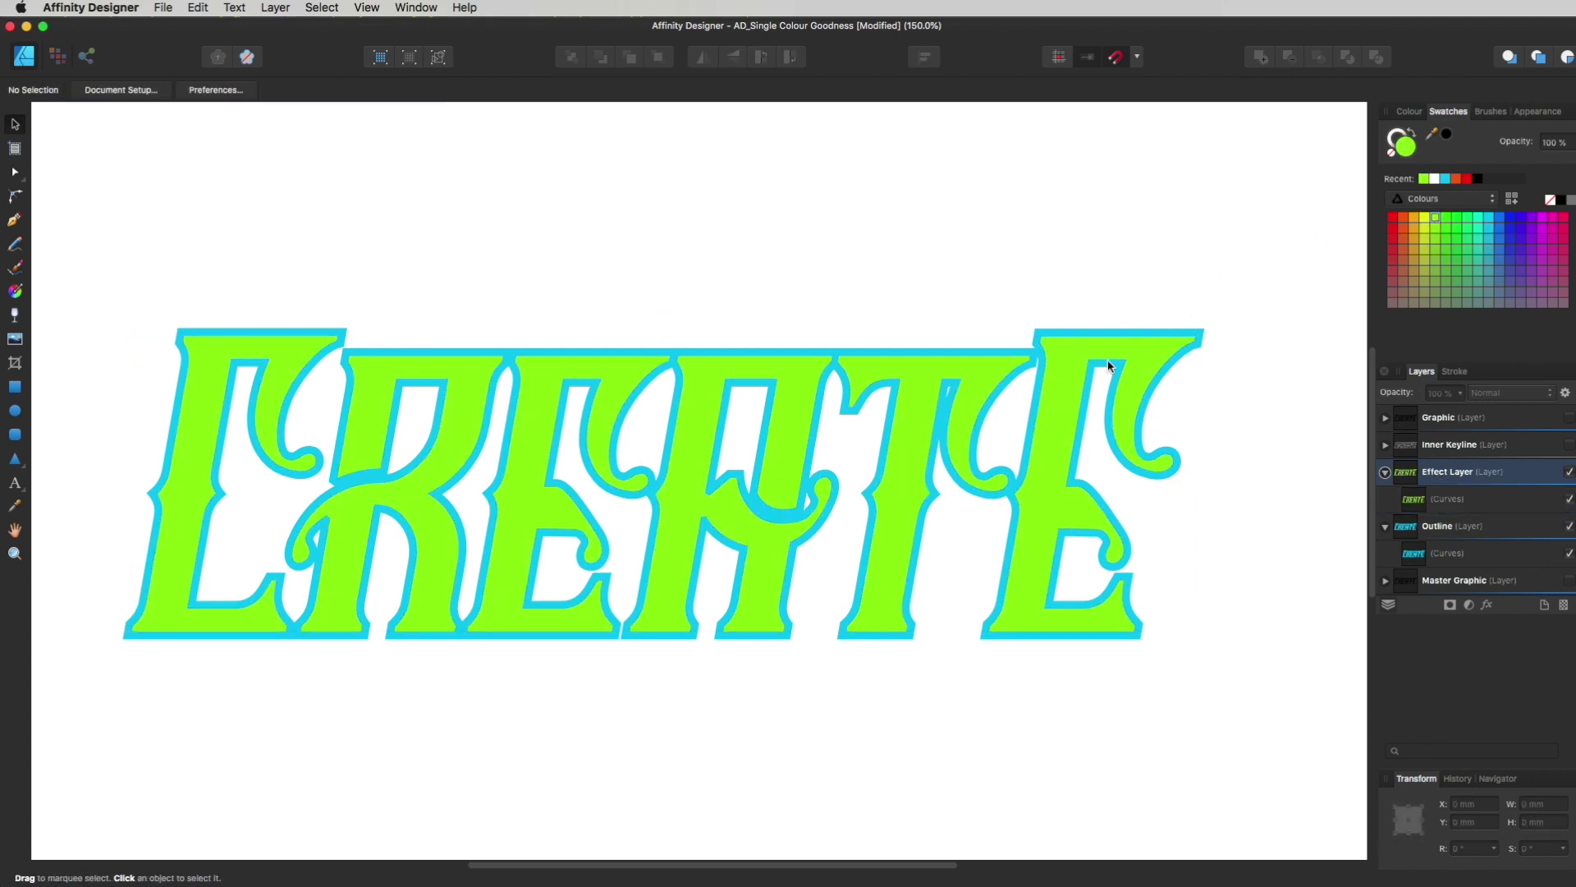
pyautogui.click(1569, 445)
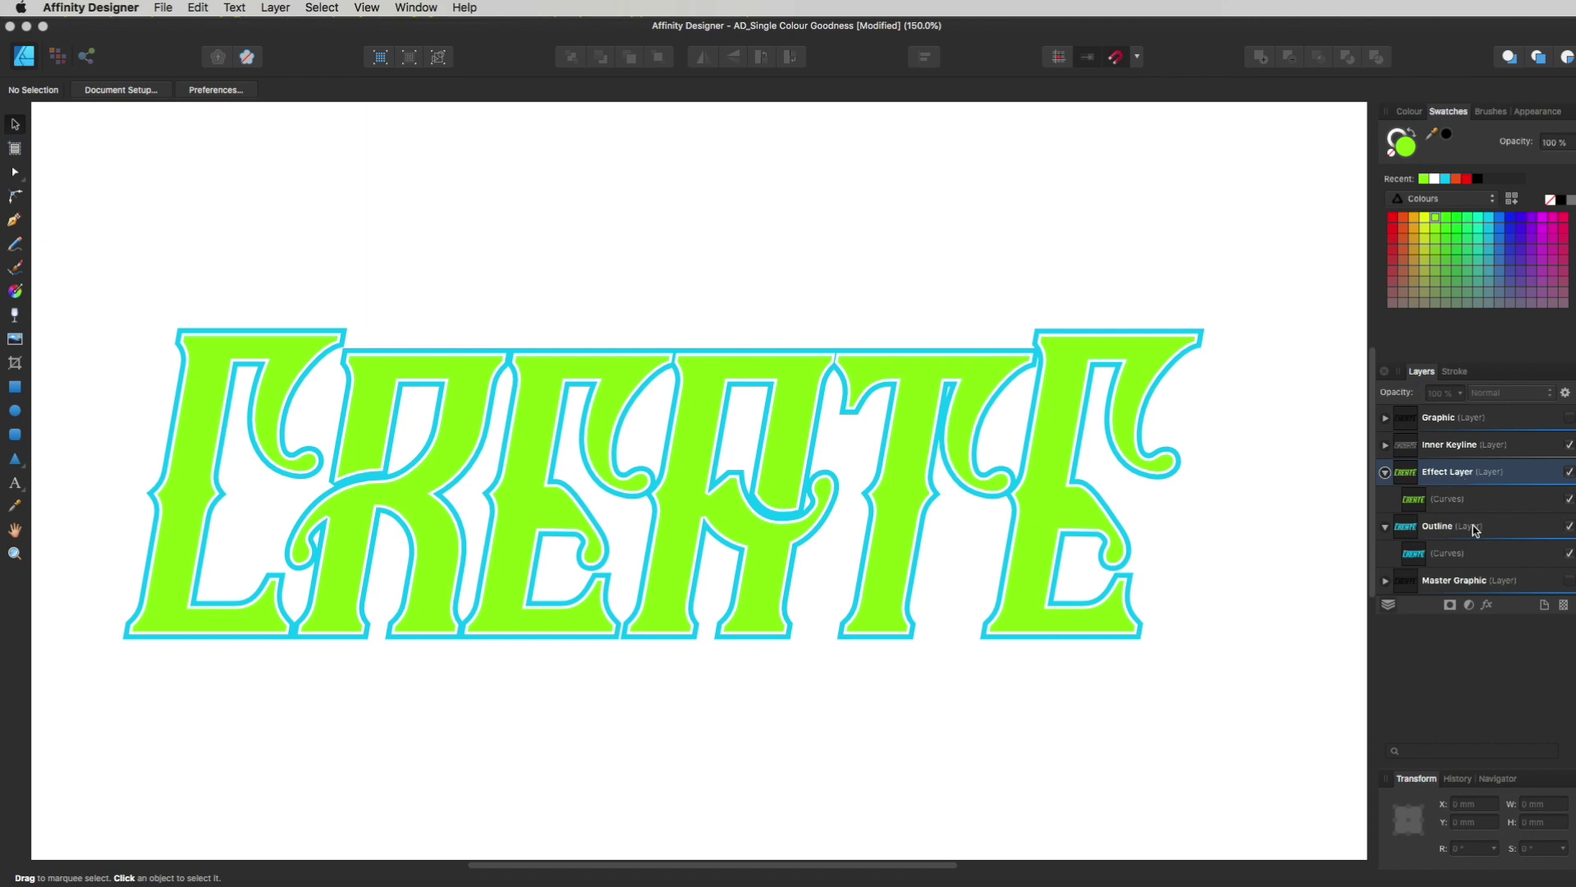
# Duplicate the Effect Layer, rename the upper copy Inner Shadow and hide it.
pyautogui.moveTo(1487, 474); pyautogui.dragTo(1546, 611)
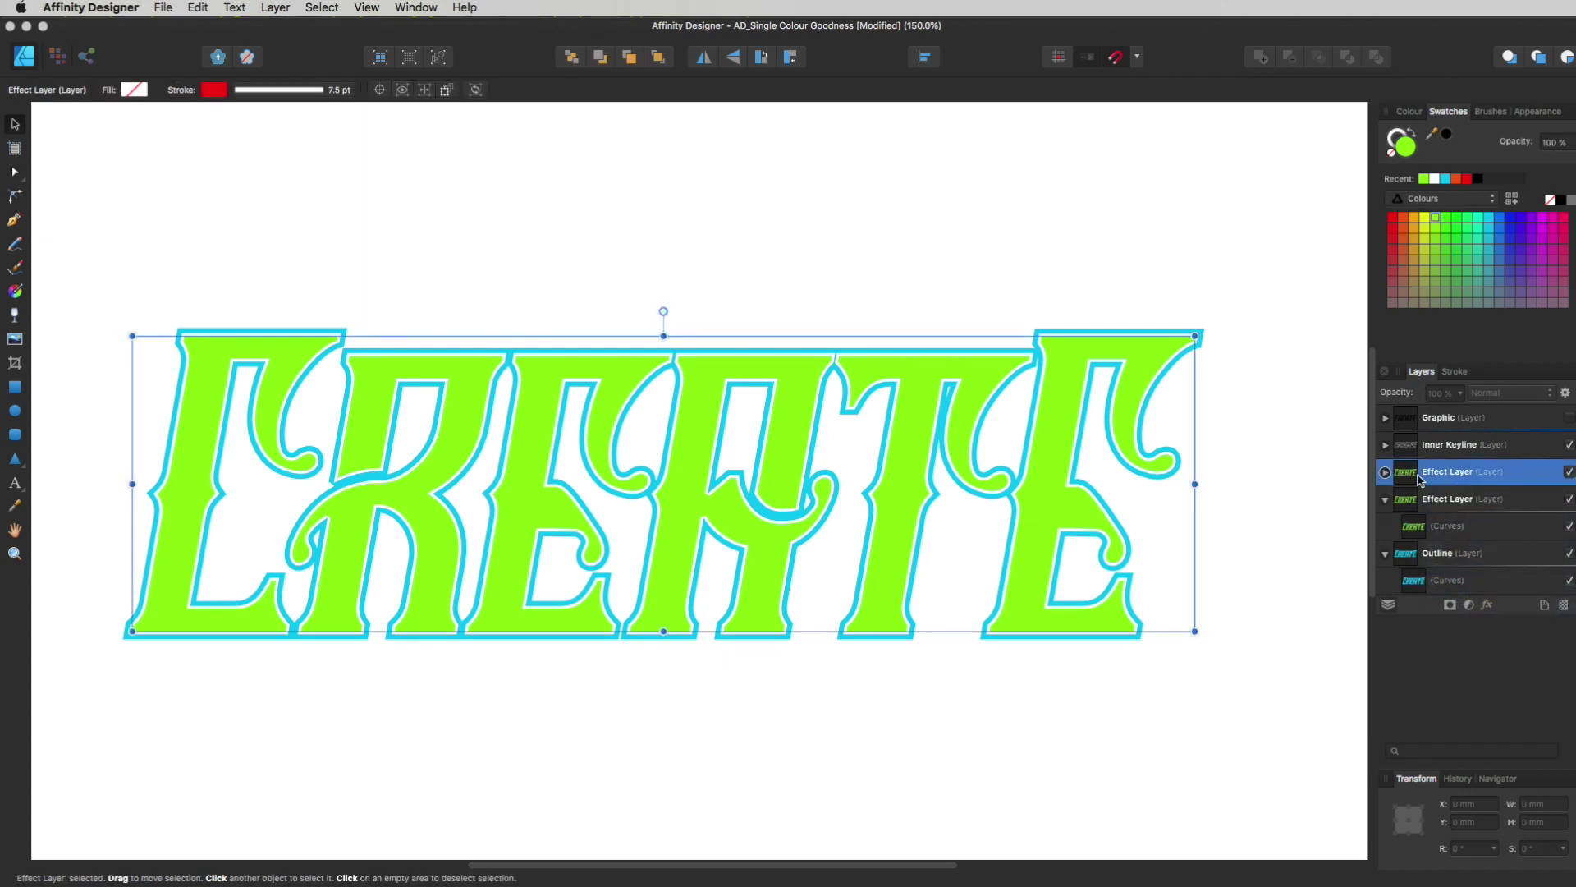
pyautogui.doubleClick(1496, 476)
pyautogui.write('Inner Shadow')
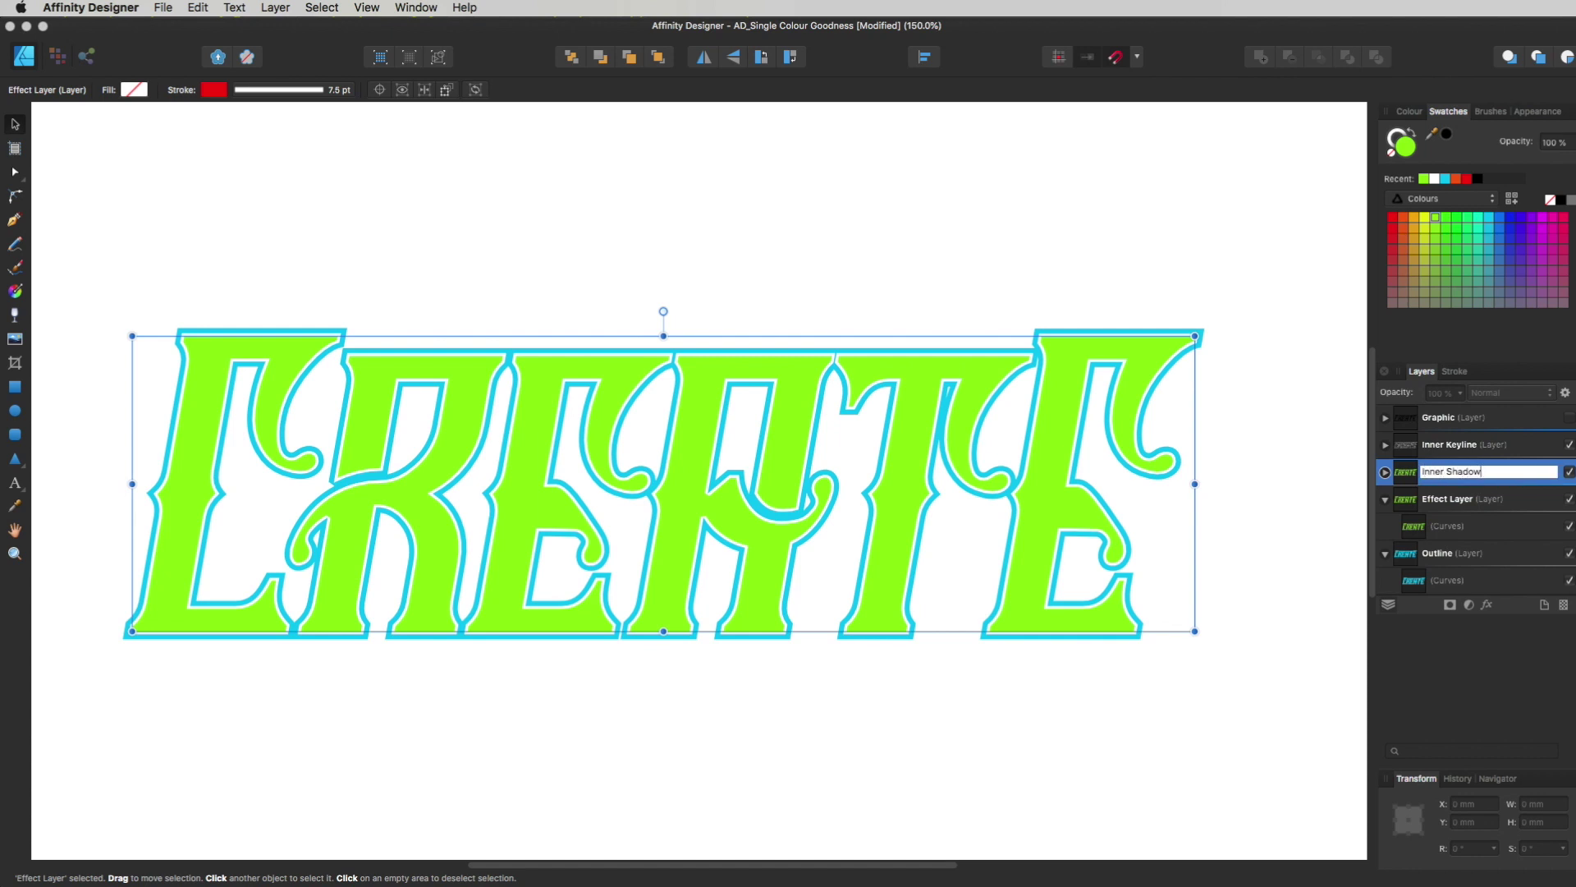
pyautogui.press('Return')
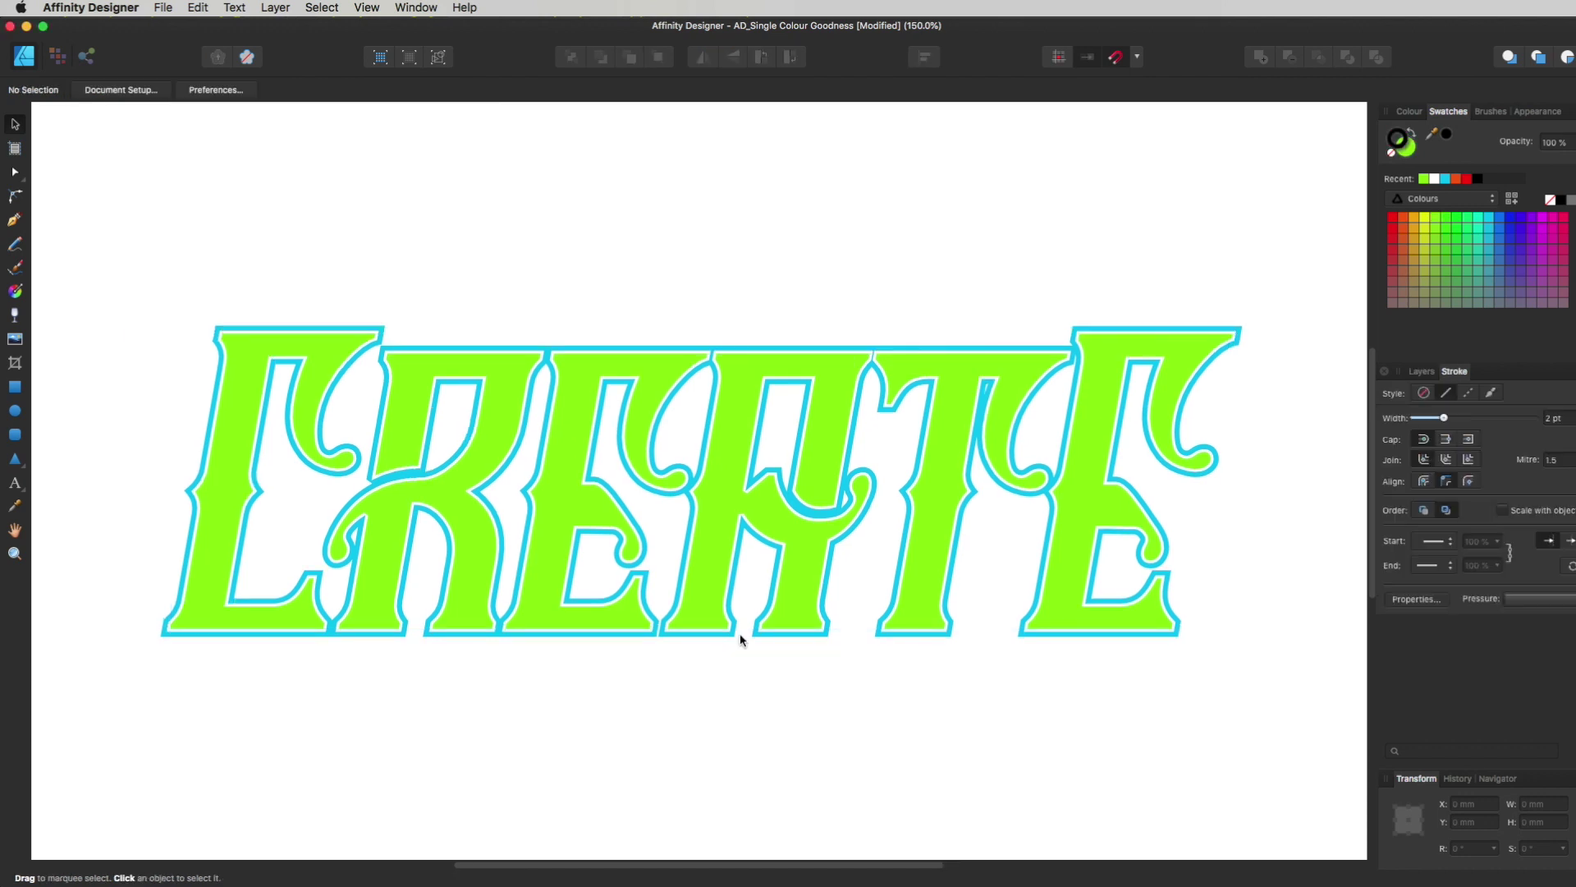
# Draw a straight horizontal line about 283 mm long with the Pen tool along the lettering's baseline, extending past both ends.
pyautogui.press('p')
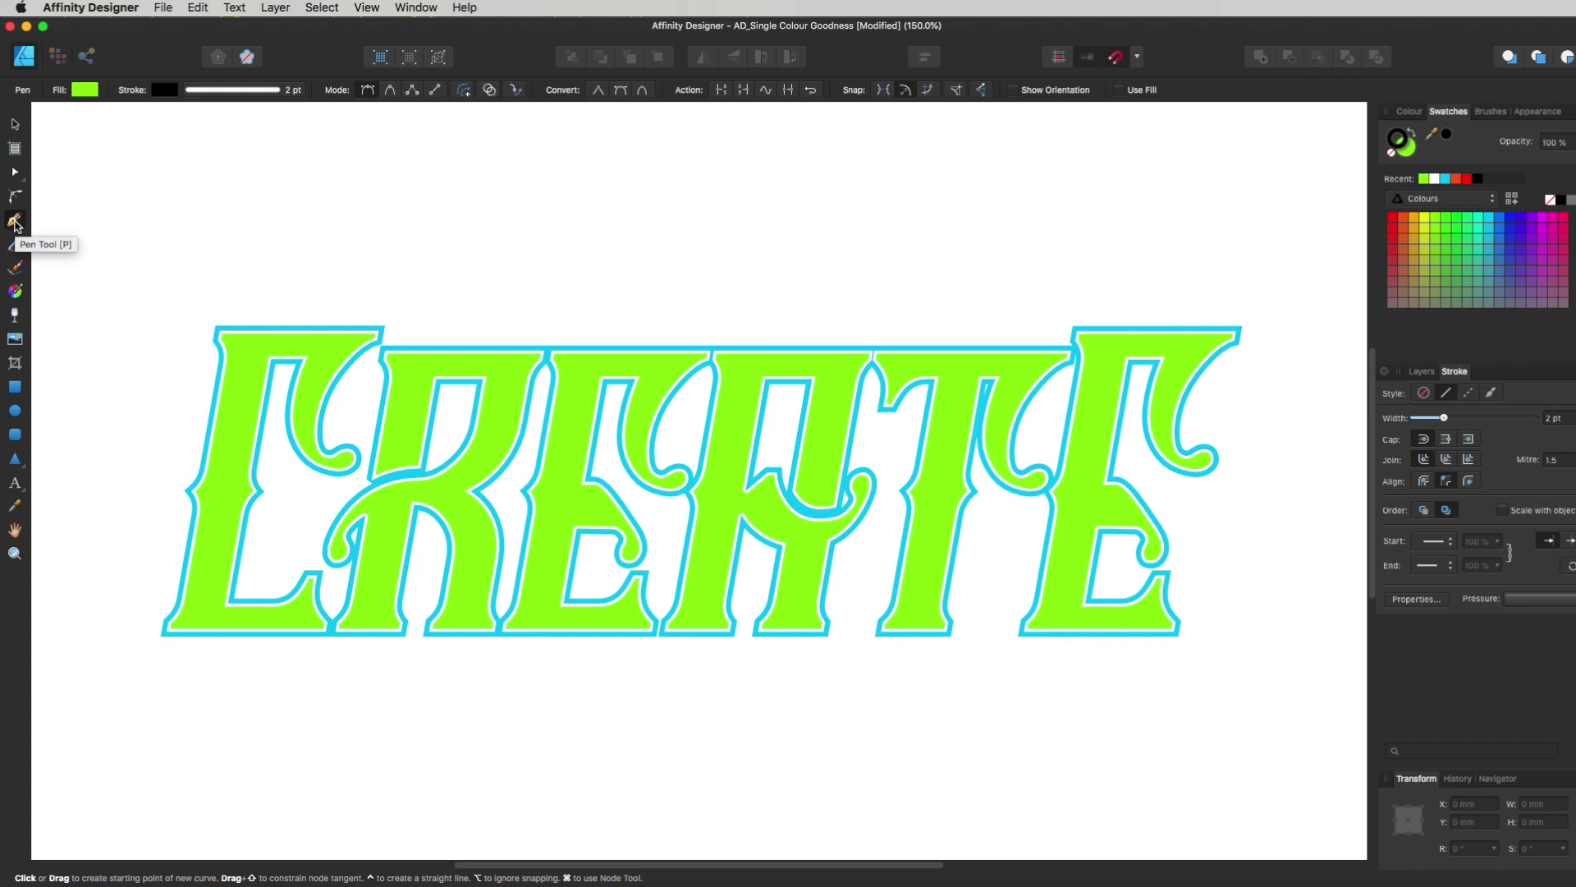
pyautogui.click(142, 633)
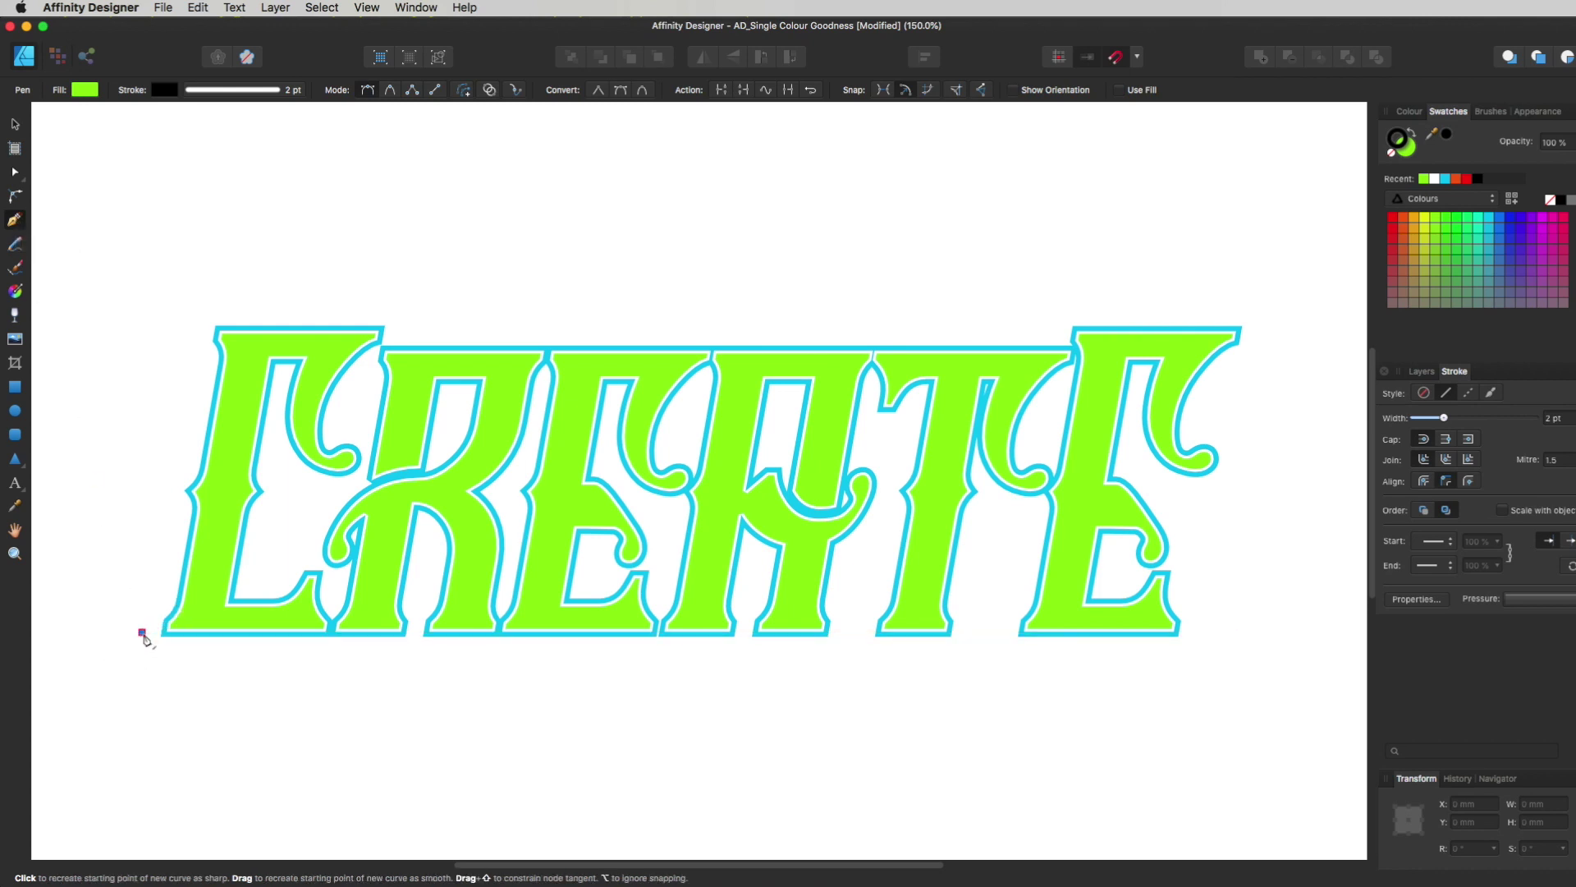
pyautogui.click(1255, 632)
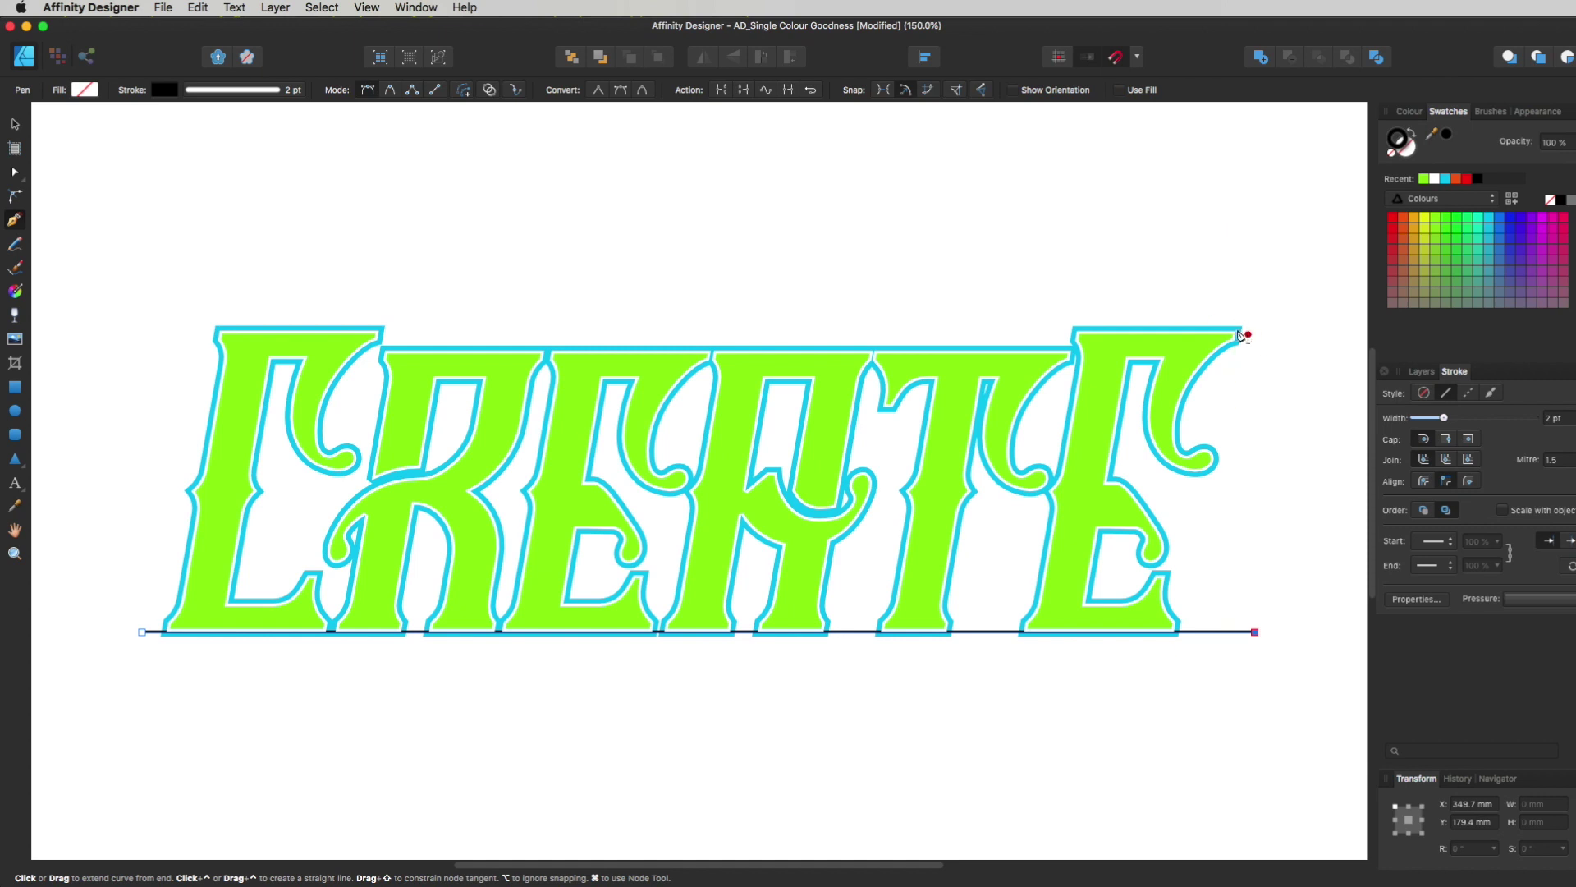
pyautogui.press('super')
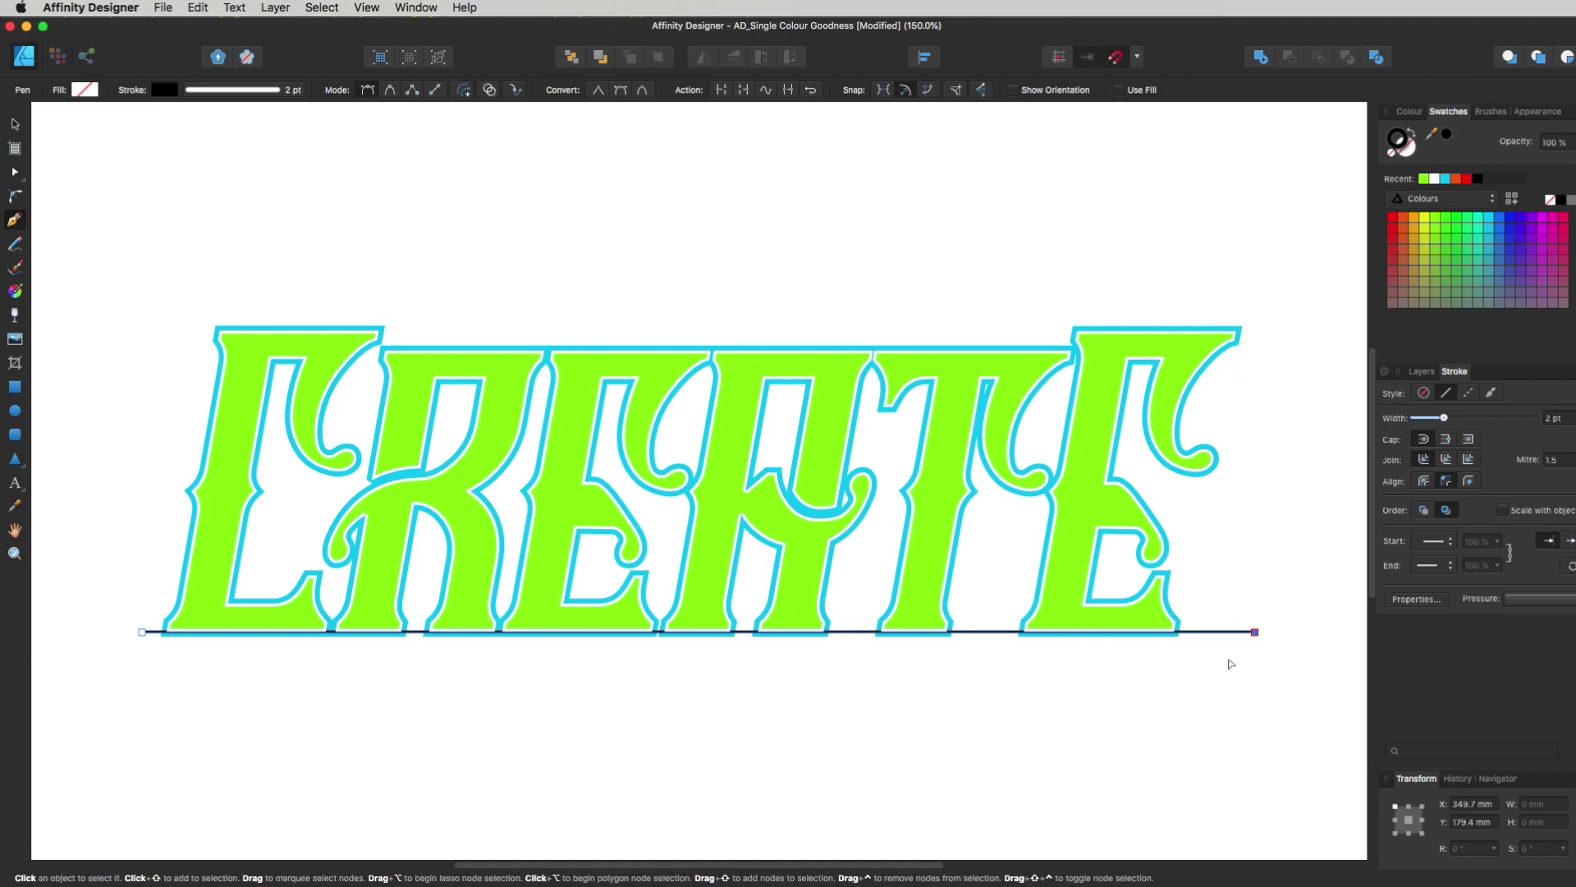
pyautogui.press('v')
pyautogui.click(1244, 656)
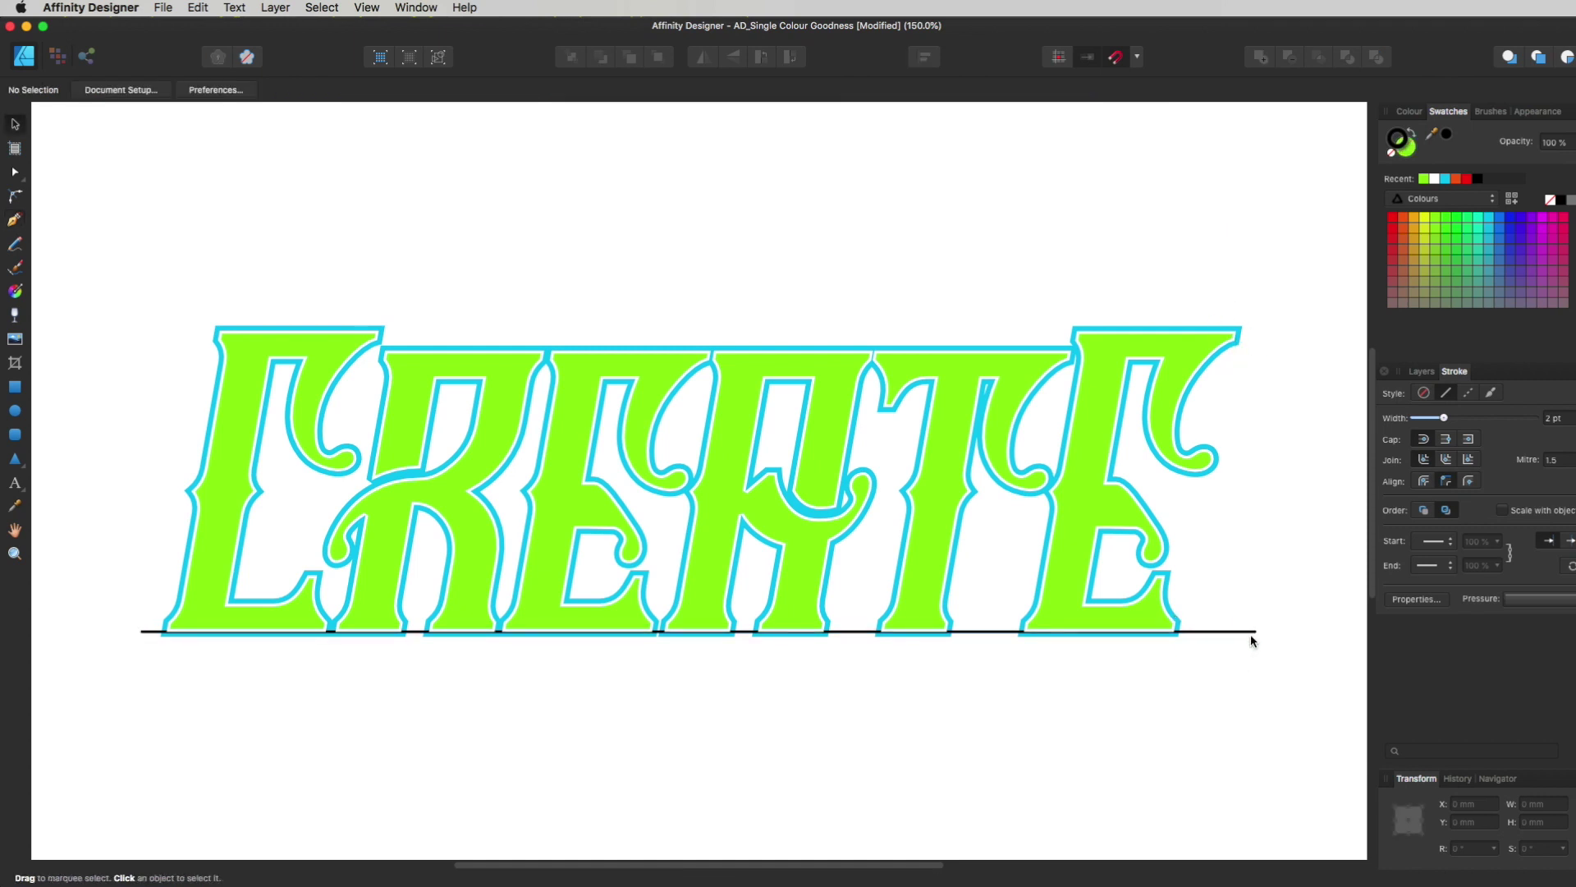
# Set the baseline line's stroke width to 4 pt and clear the selection.
pyautogui.click(1251, 633)
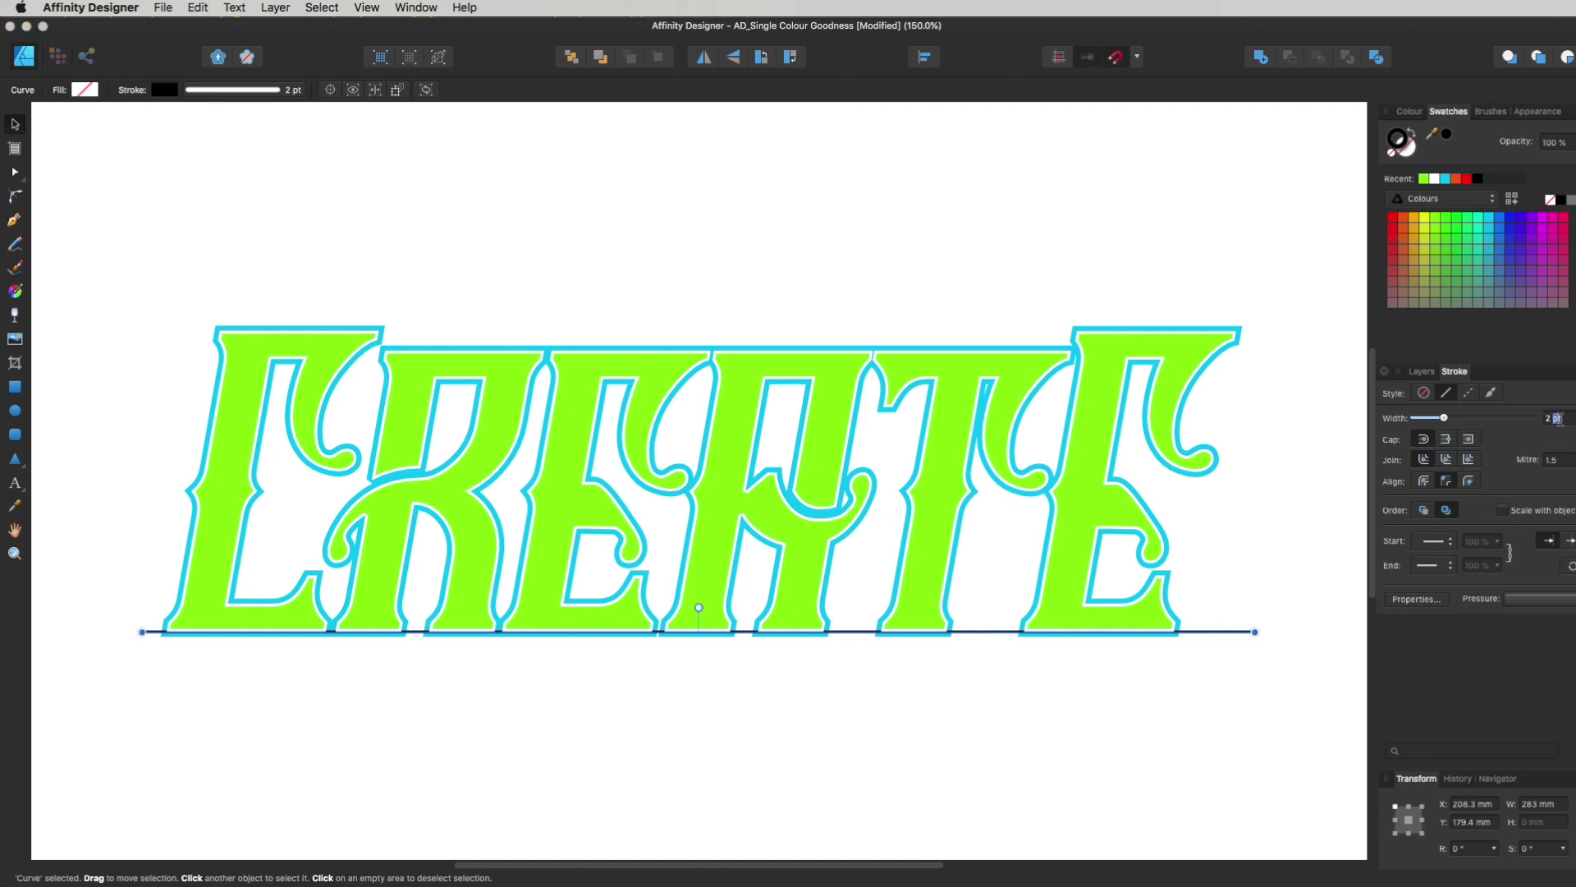
pyautogui.write('4')
pyautogui.press('Return')
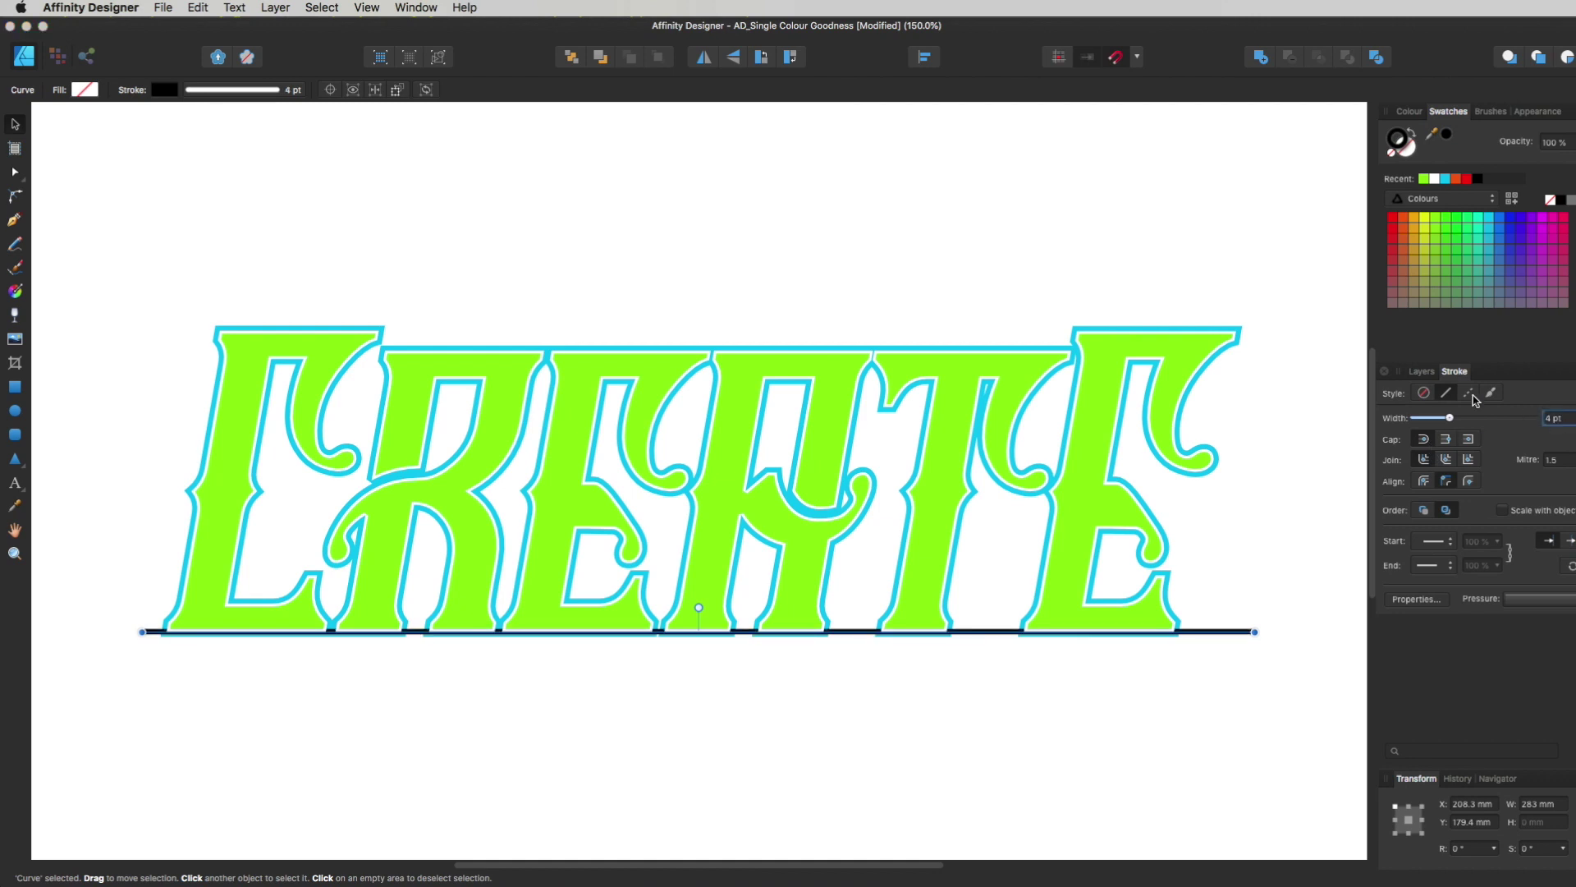
pyautogui.click(1426, 373)
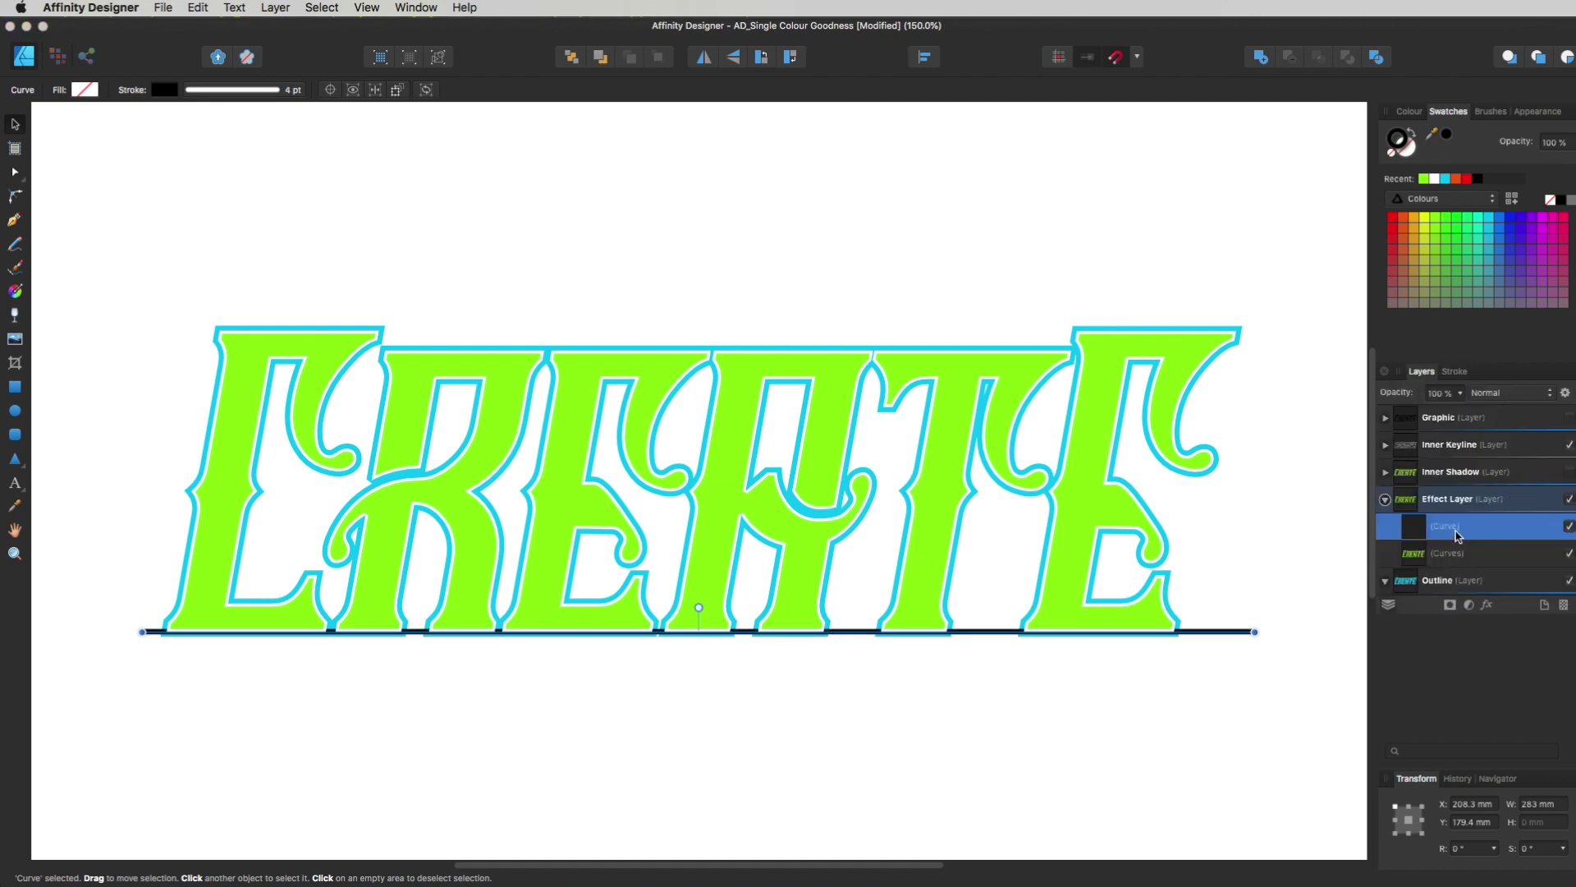
pyautogui.click(1256, 672)
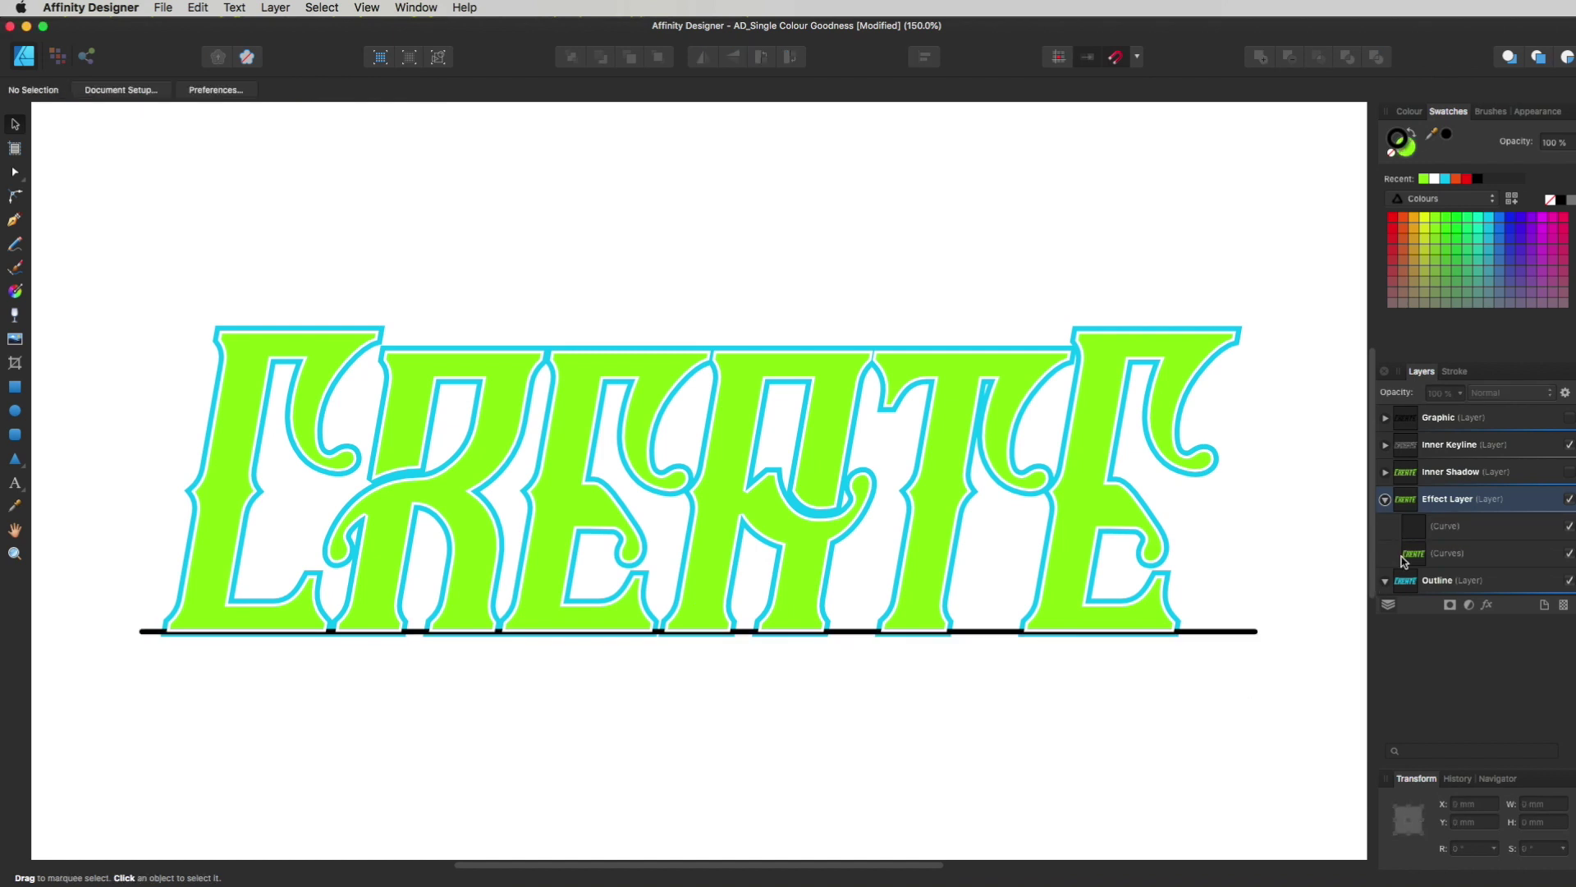
# Copy the baseline line about 1.9 mm upward and repeat the offset duplication until evenly spaced lines cover the full height of the lettering.
pyautogui.click(1220, 639)
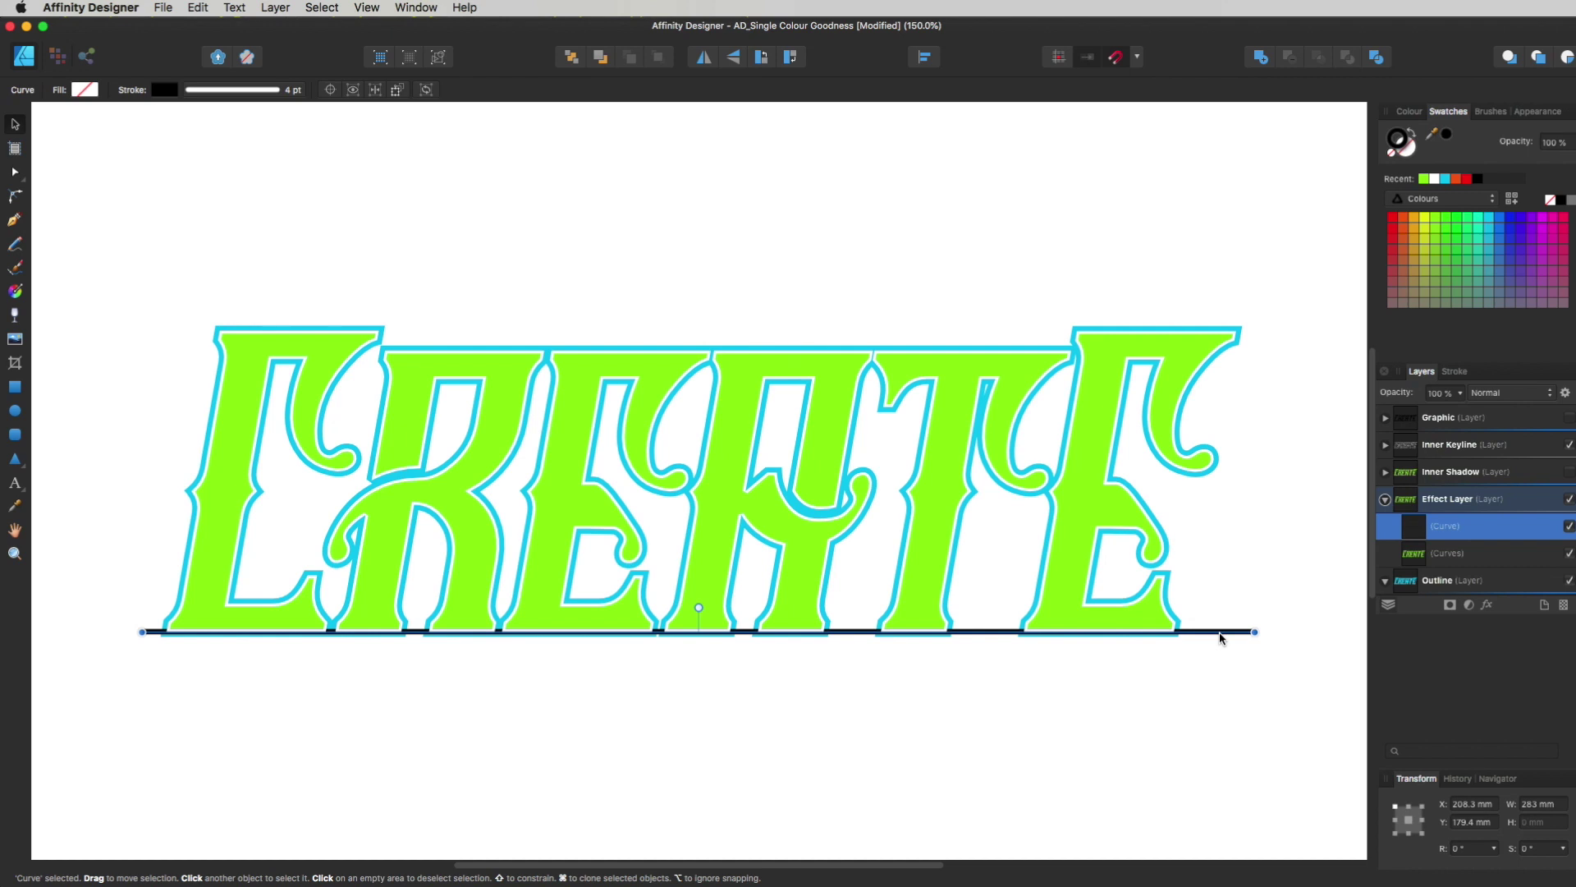
pyautogui.moveTo(1221, 639); pyautogui.dragTo(1223, 629)
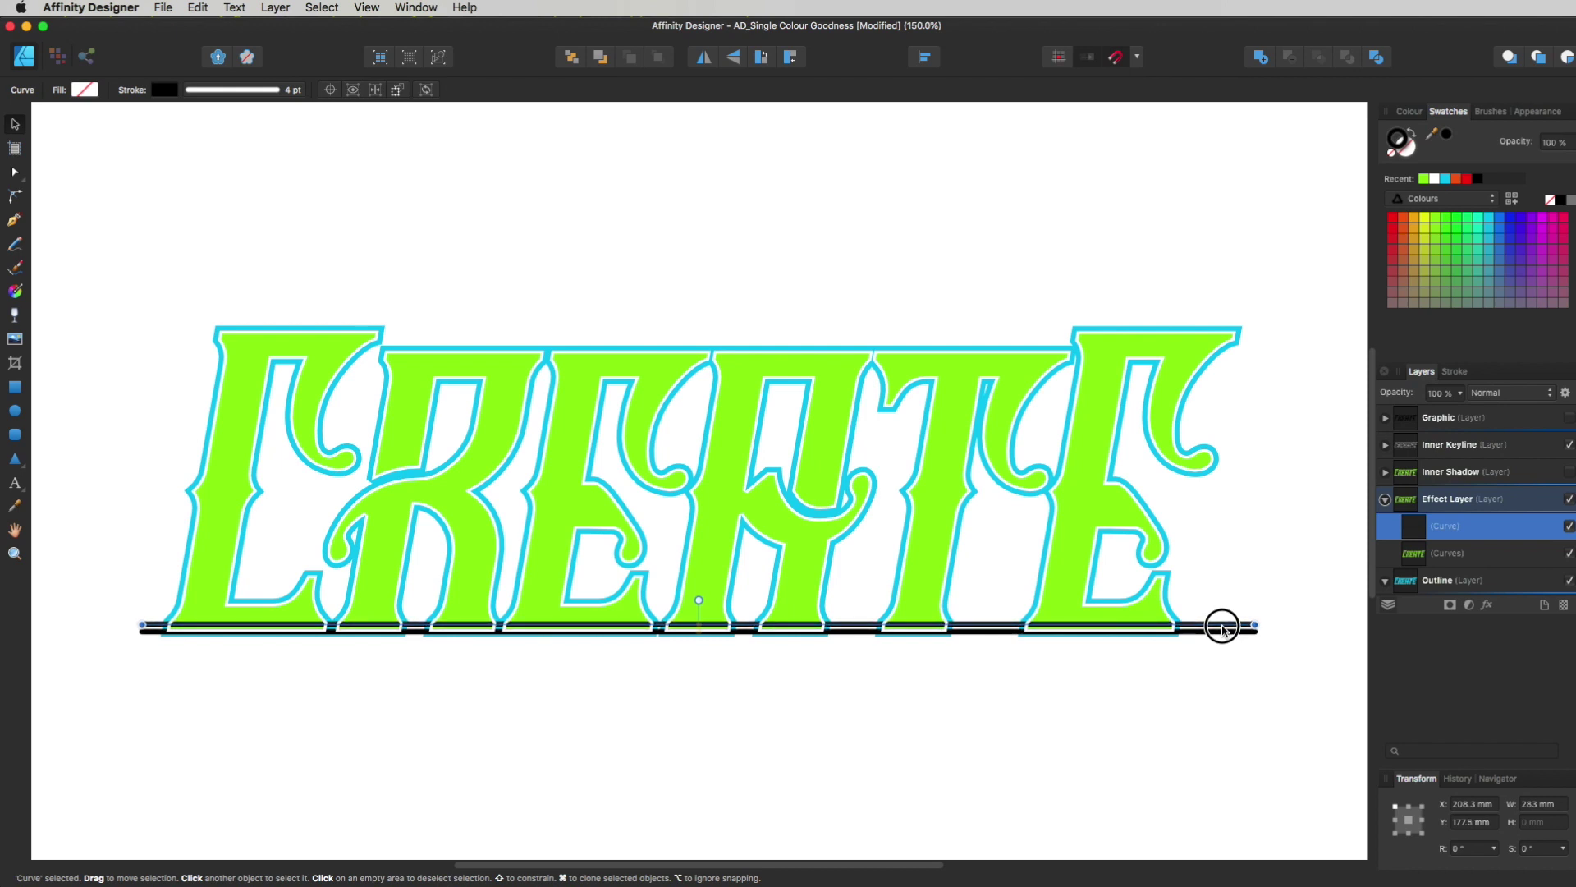
pyautogui.press('super+j')
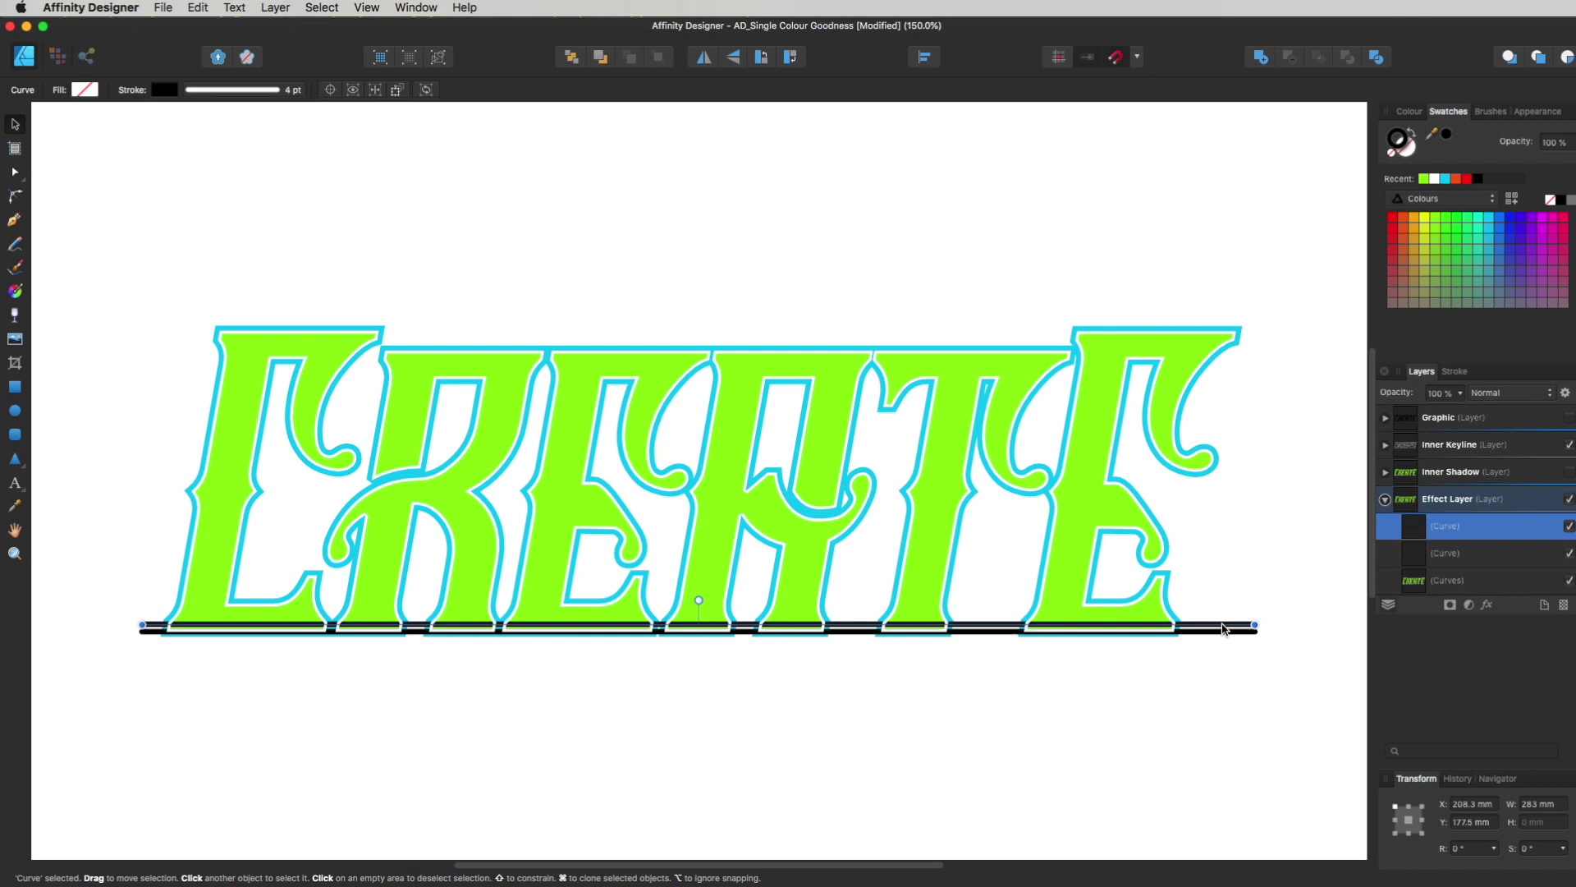
pyautogui.press('super+j')
pyautogui.press('super+j')
pyautogui.press('super+j')
pyautogui.press('super+j')
pyautogui.press('super+j')
pyautogui.press('super+j')
pyautogui.press('super+j')
pyautogui.press('super+j')
pyautogui.press('super+j')
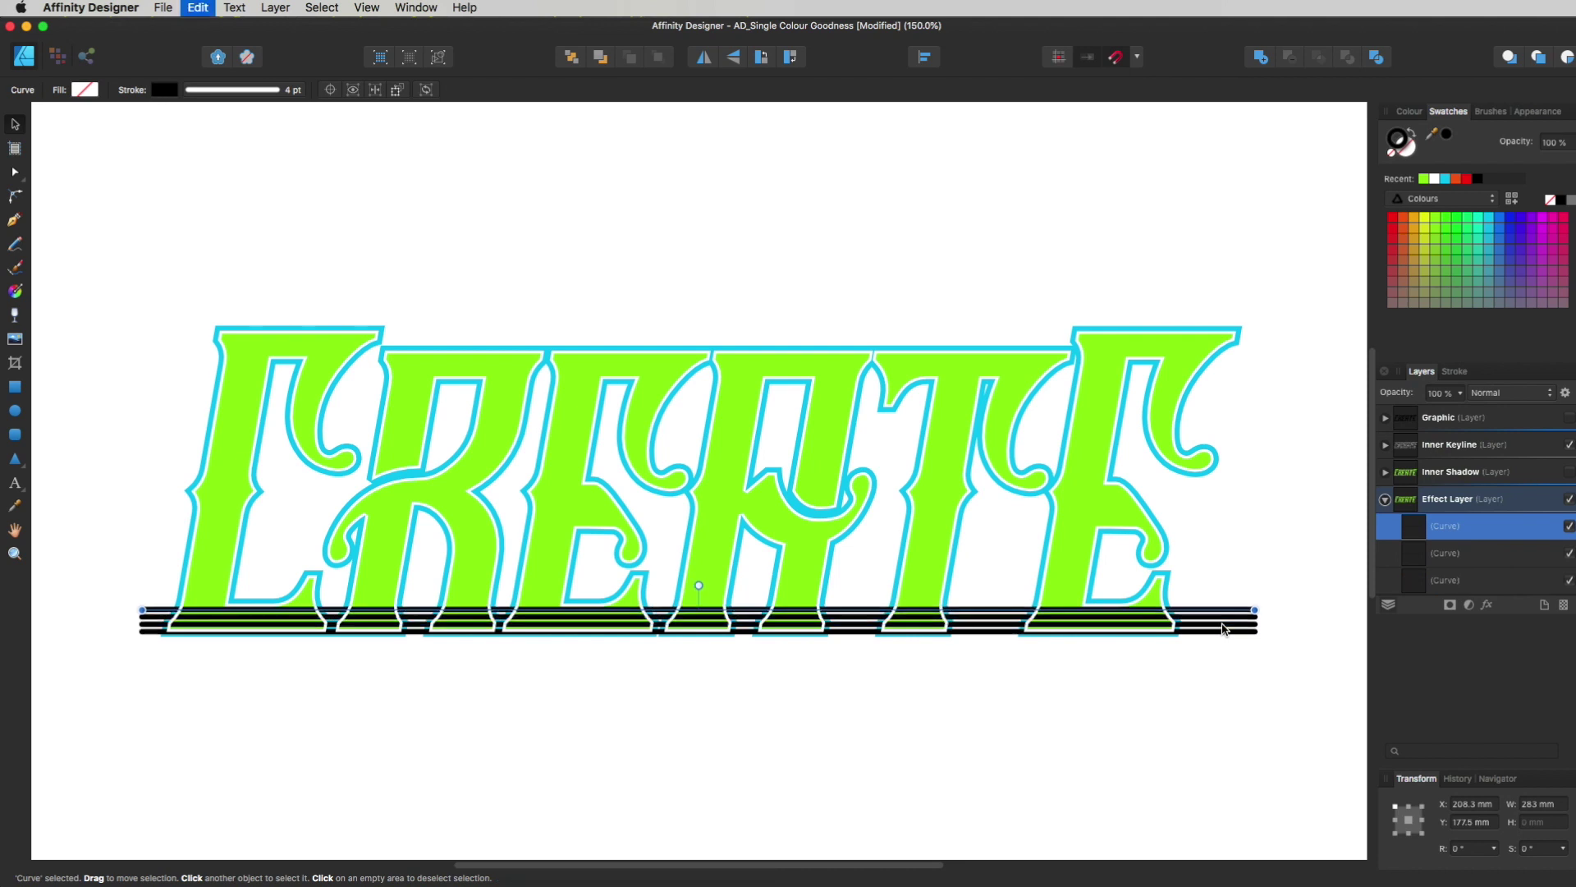
pyautogui.press('super+j')
pyautogui.press('super+j')
pyautogui.press('super+j')
pyautogui.press('super+j')
pyautogui.press('super+j')
pyautogui.press('super+j')
pyautogui.press('super+j')
pyautogui.press('super+j')
pyautogui.press('super+j')
pyautogui.press('super+j')
pyautogui.press('super+j')
pyautogui.press('super+j')
pyautogui.press('super+j')
pyautogui.press('super+j')
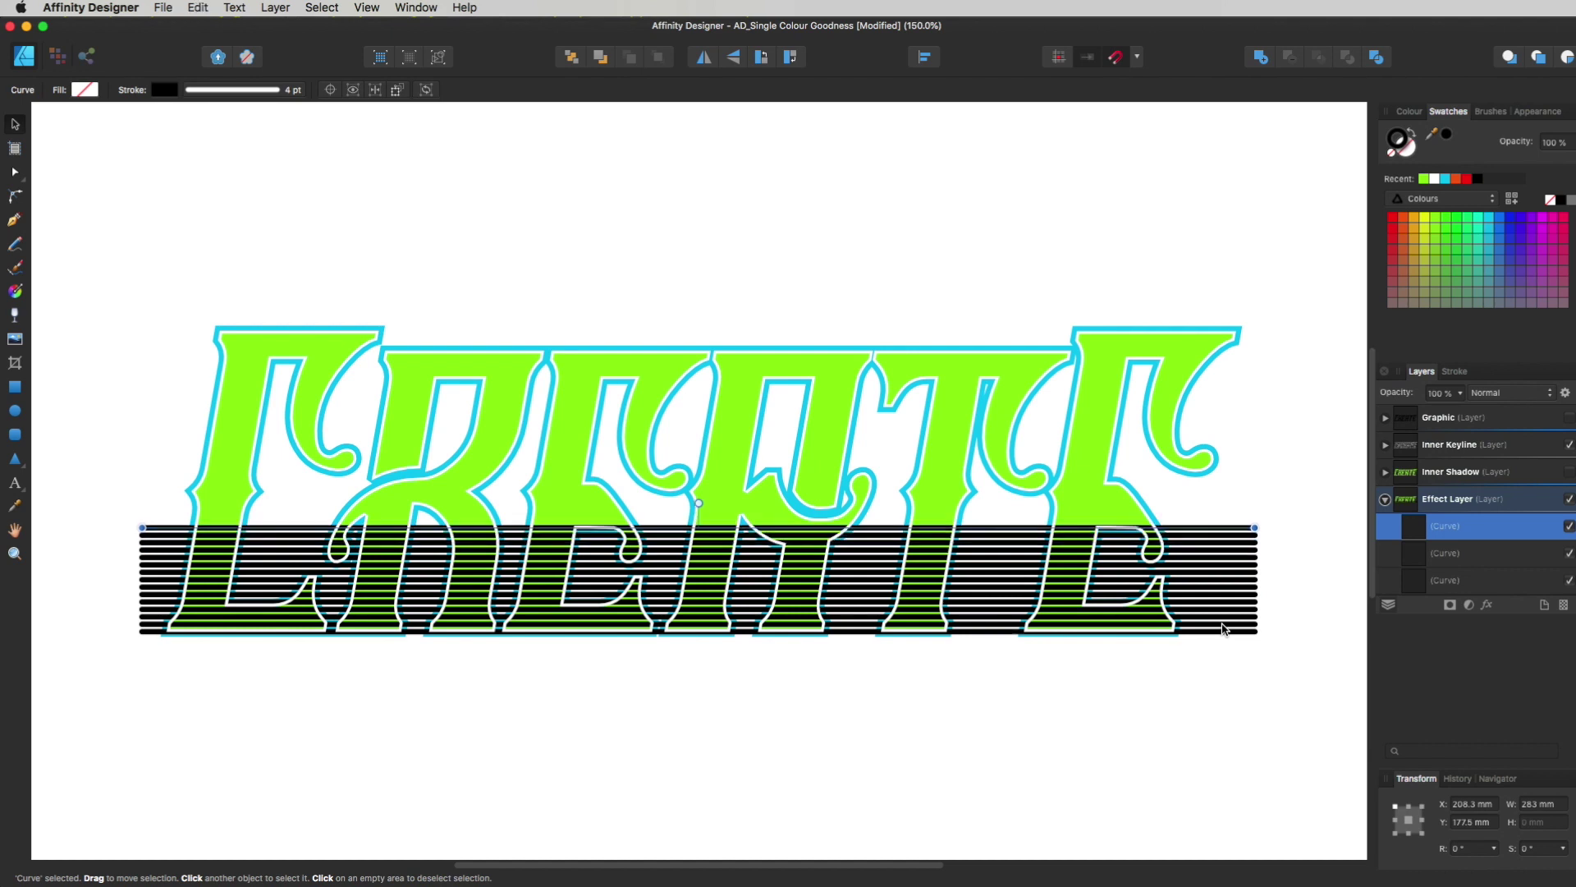
pyautogui.press('super+j')
pyautogui.press('super+j')
pyautogui.press('super+j')
pyautogui.press('super+j')
pyautogui.press('super+j')
pyautogui.press('super+j')
pyautogui.press('super+j')
pyautogui.press('super+j')
pyautogui.press('super+j')
pyautogui.press('super+j')
pyautogui.press('super+j')
pyautogui.press('super+j')
pyautogui.press('super+j')
pyautogui.press('super+j')
pyautogui.press('super+j')
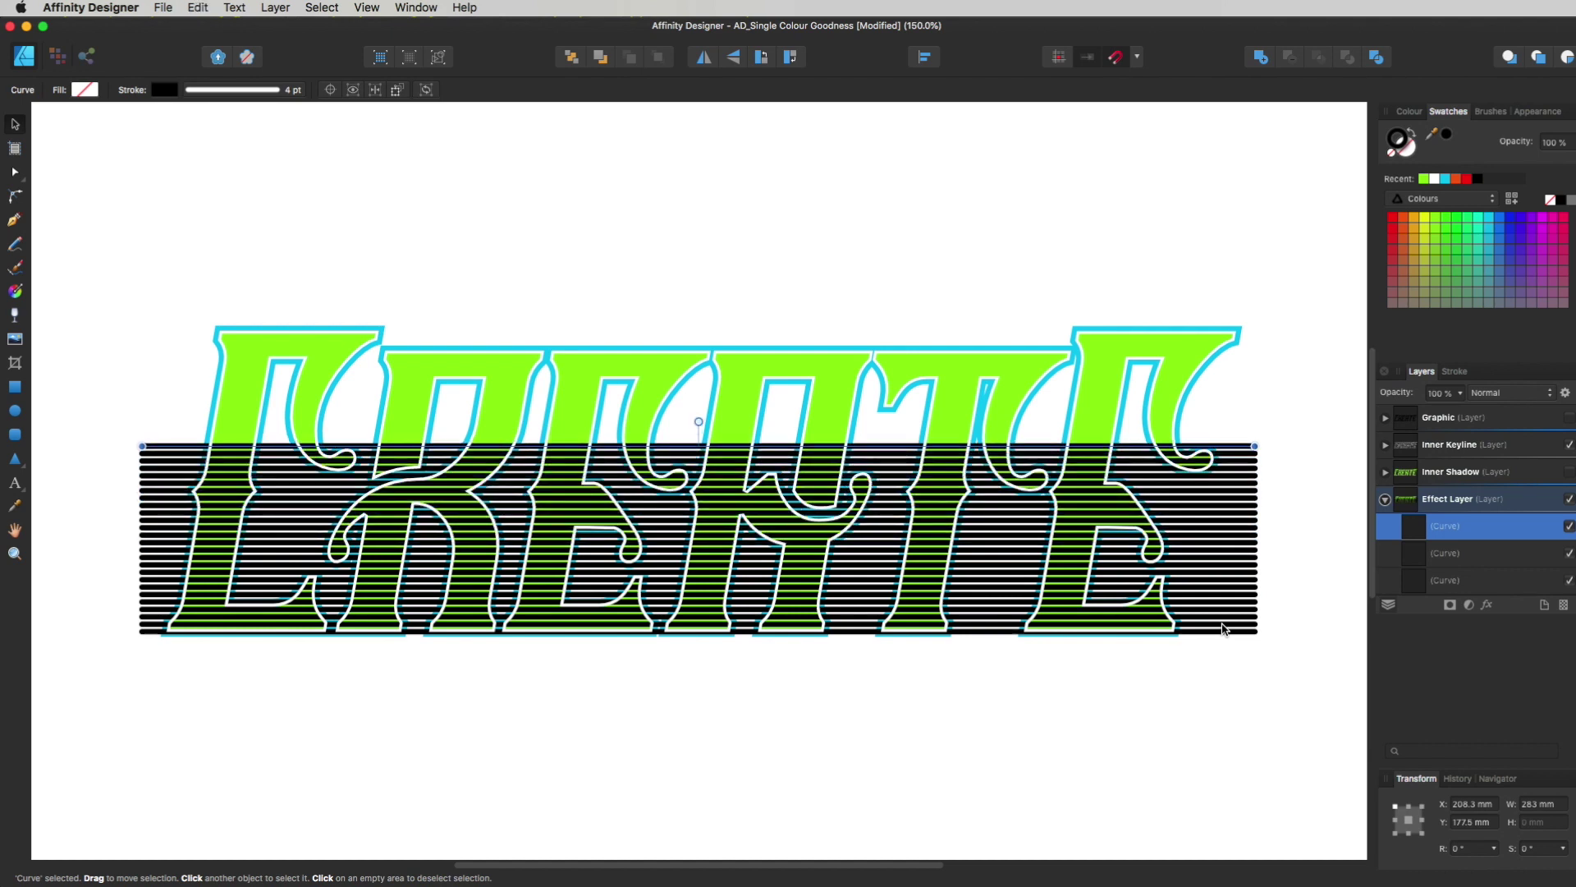
pyautogui.press('super+j')
pyautogui.press('super+j')
pyautogui.press('super+j')
pyautogui.press('super+j')
pyautogui.press('super+j')
pyautogui.press('super+j')
pyautogui.press('super+j')
pyautogui.press('super+j')
pyautogui.press('super+j')
pyautogui.press('super+j')
pyautogui.press('super+j')
pyautogui.press('super+j')
pyautogui.press('super+j')
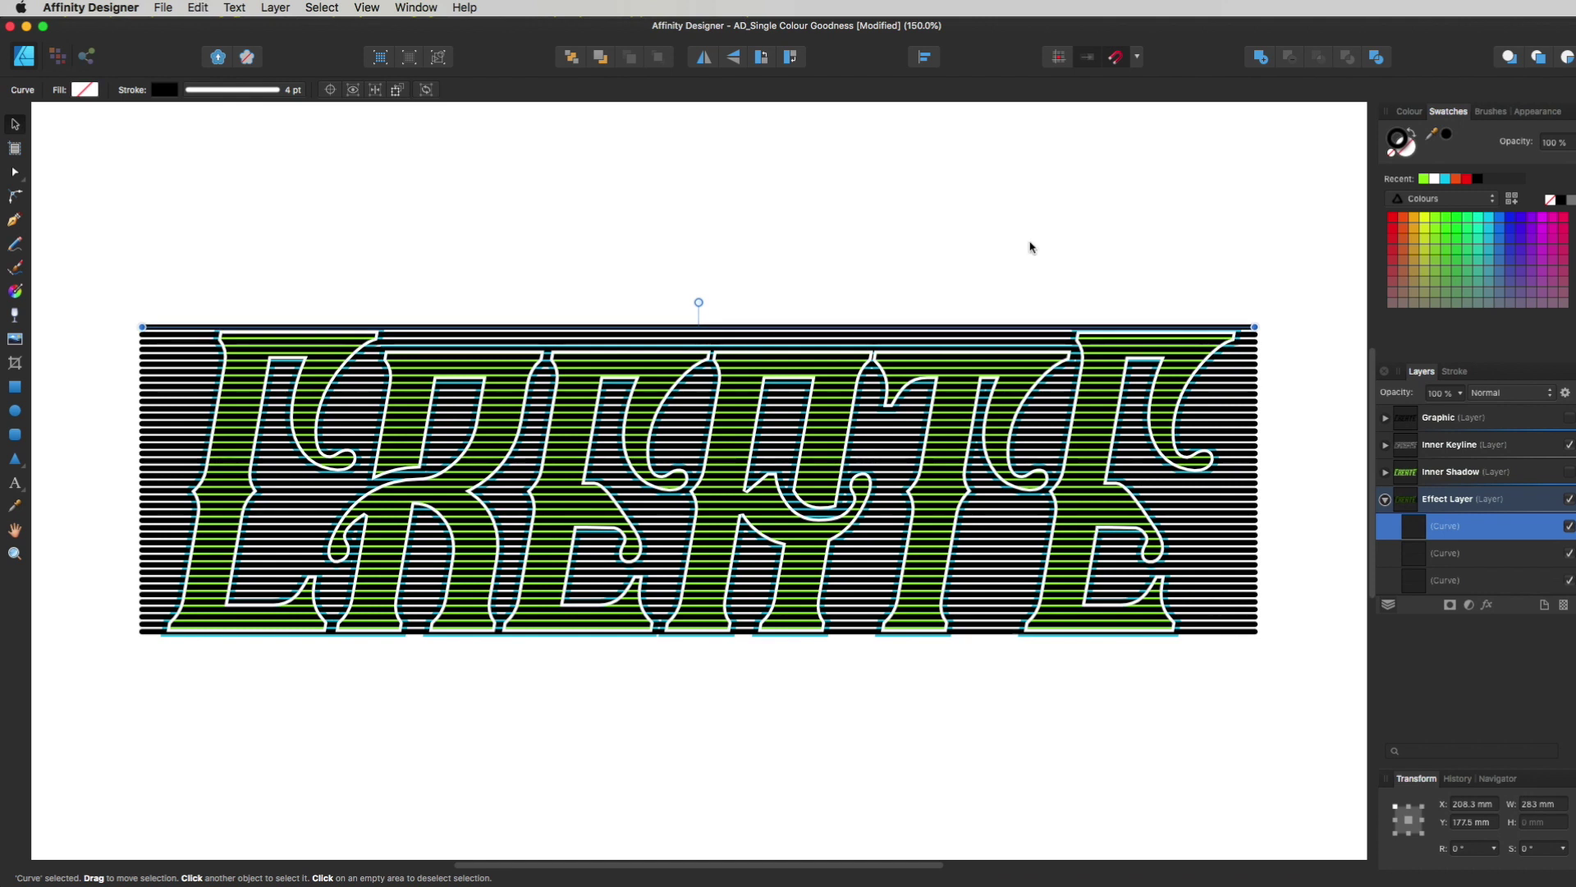
# Delete the topmost horizontal line above the lettering.
pyautogui.click(744, 279)
pyautogui.click(693, 332)
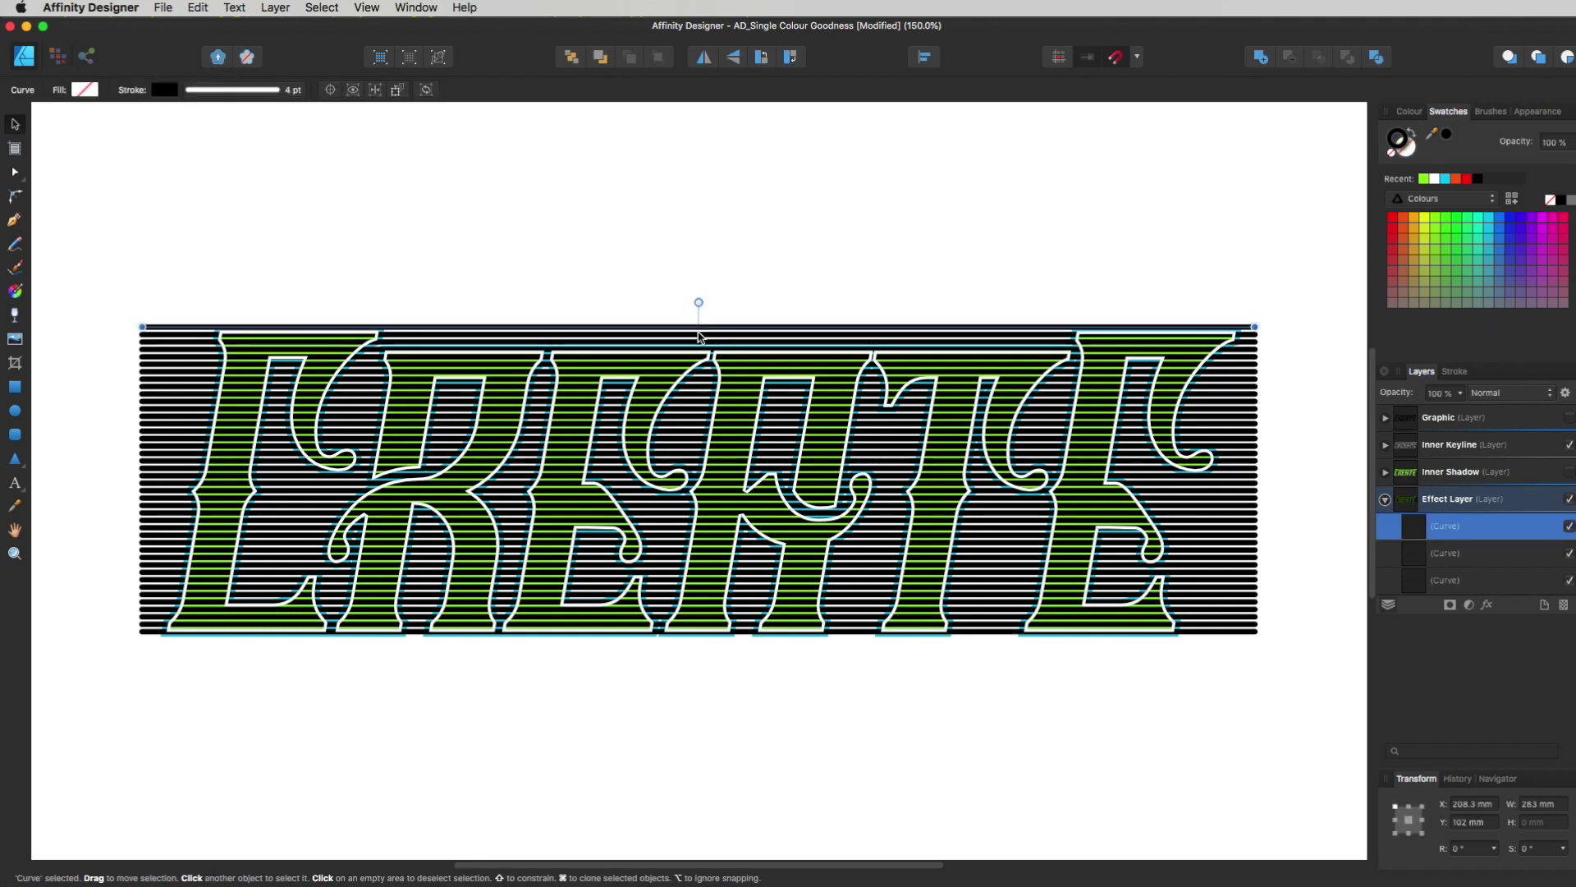
pyautogui.press('Delete')
# Set the stroke width of the bottom horizontal line to 4.5 pt.
pyautogui.scroll(5, 1232, 655)
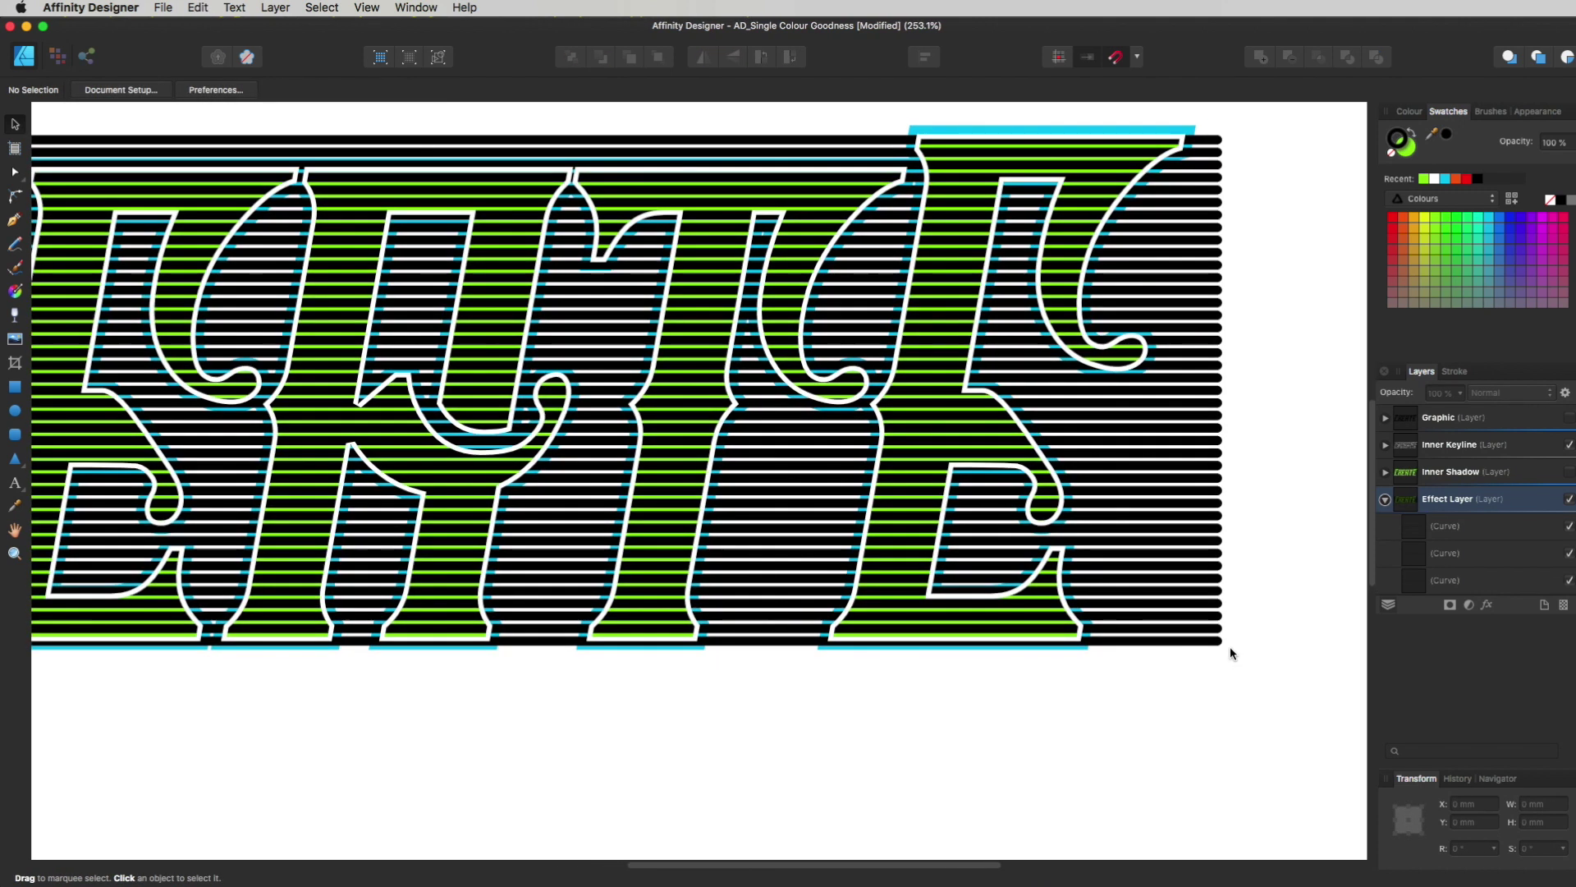
pyautogui.click(1218, 641)
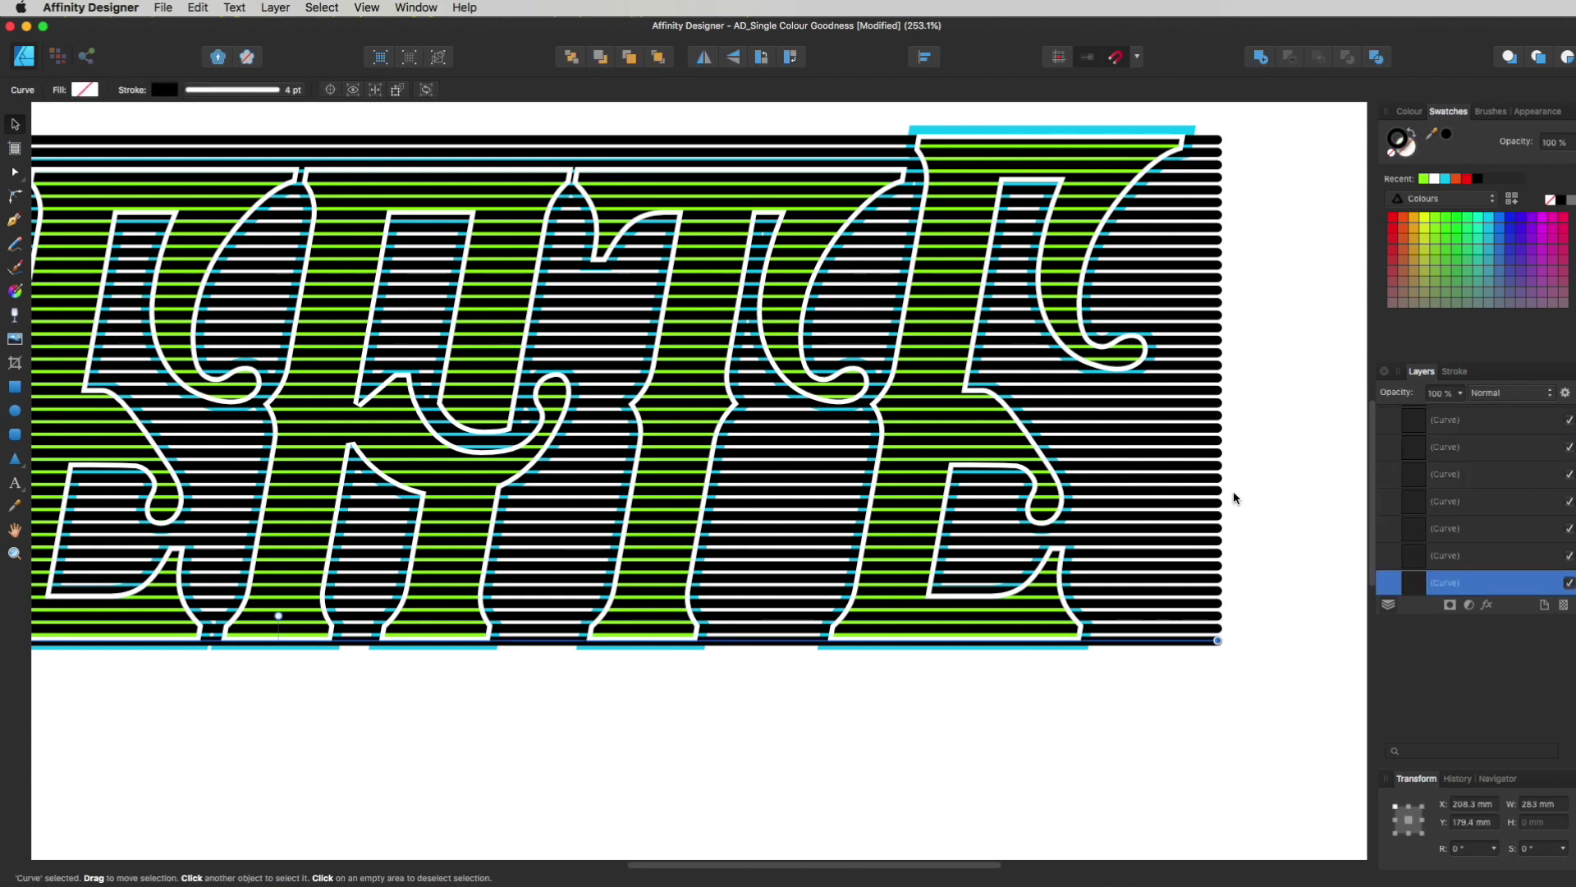
pyautogui.click(1455, 372)
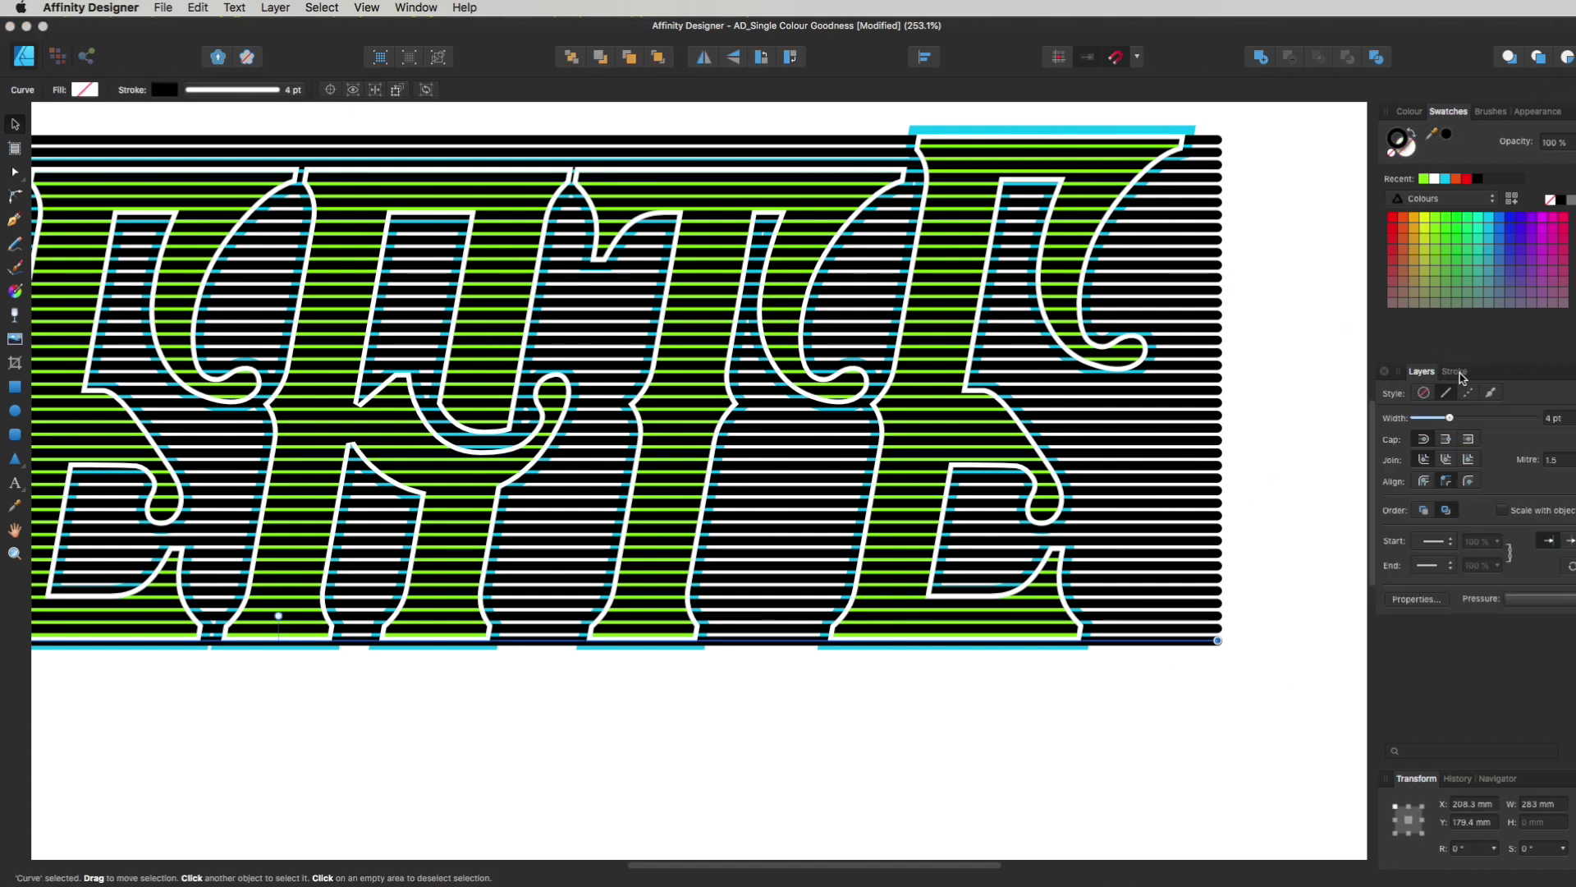
pyautogui.click(1554, 418)
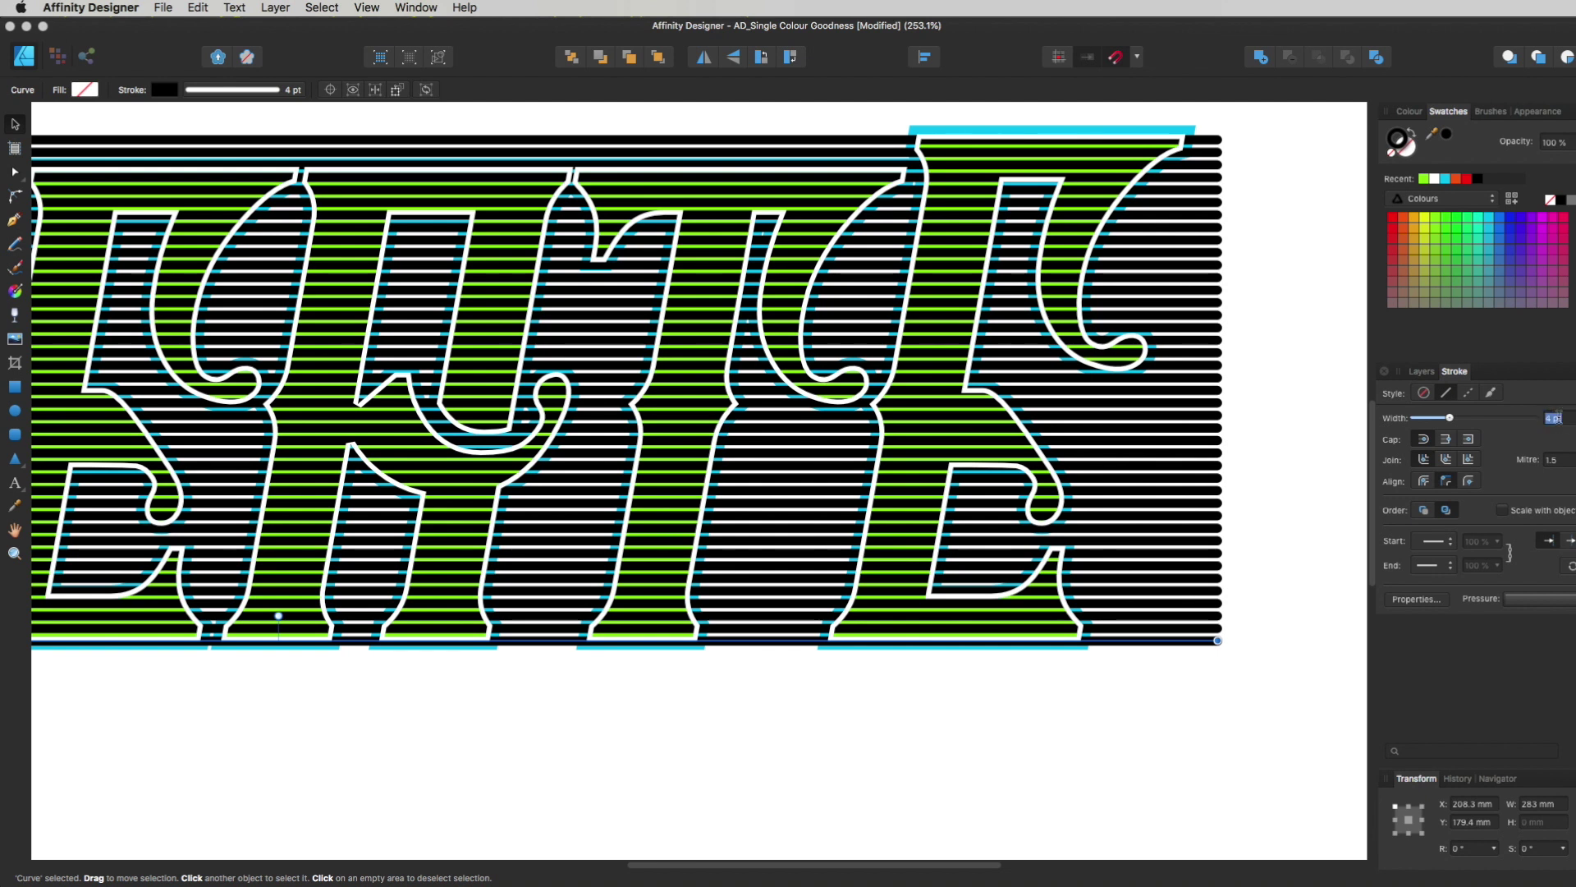
pyautogui.write('4.5')
pyautogui.press('Return')
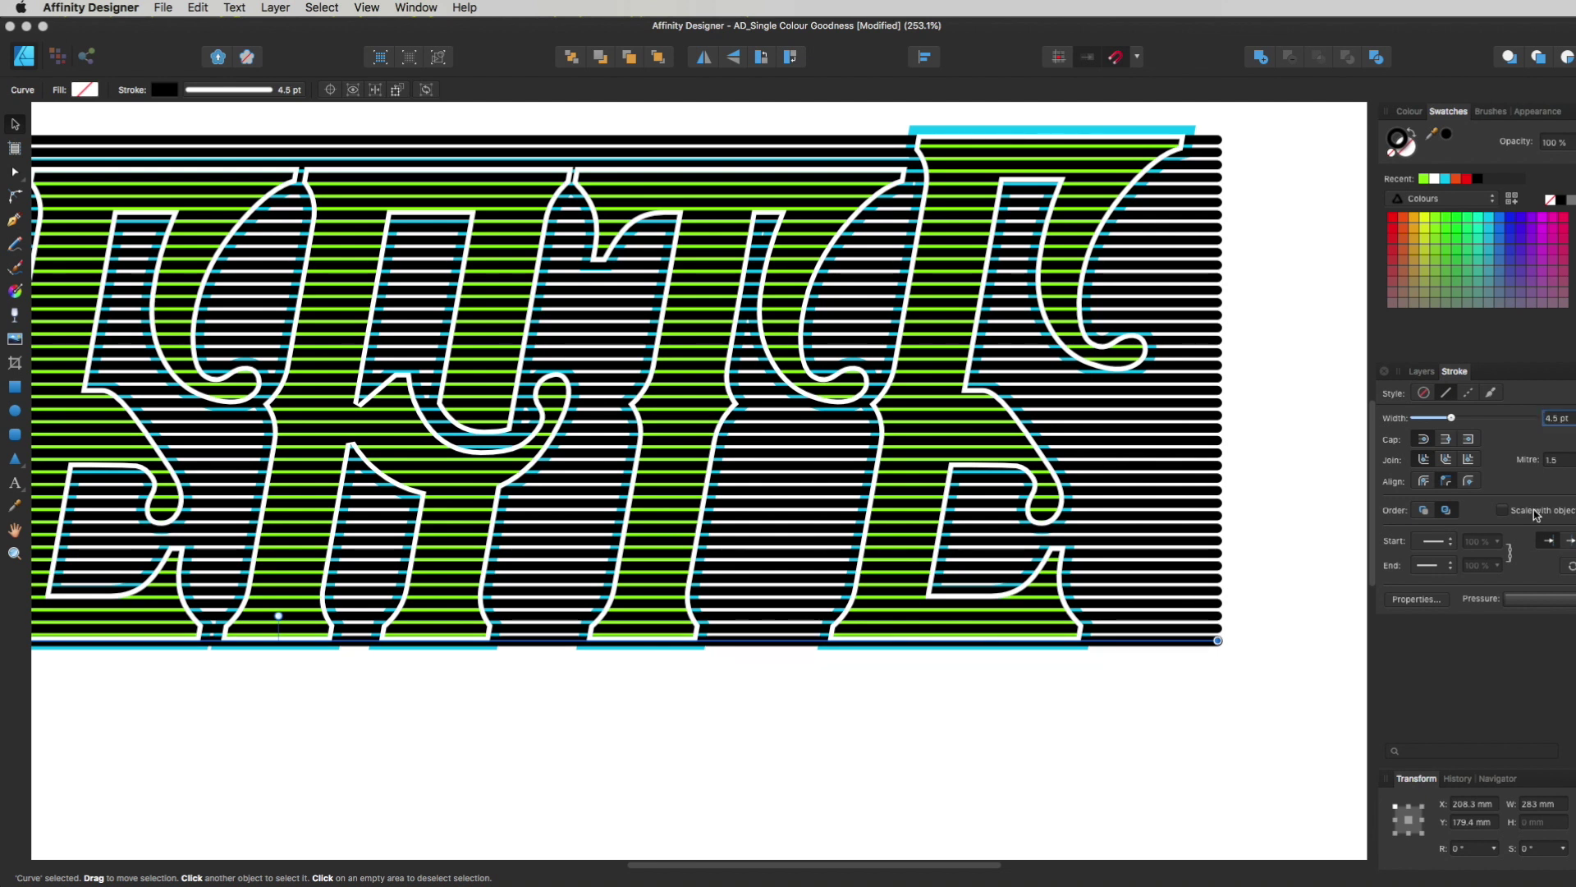
# Thin the stroke widths of the lines just above the bottom one progressively, from 4.3 and 4.2 pt down to 3.9 pt.
pyautogui.press('super+z')
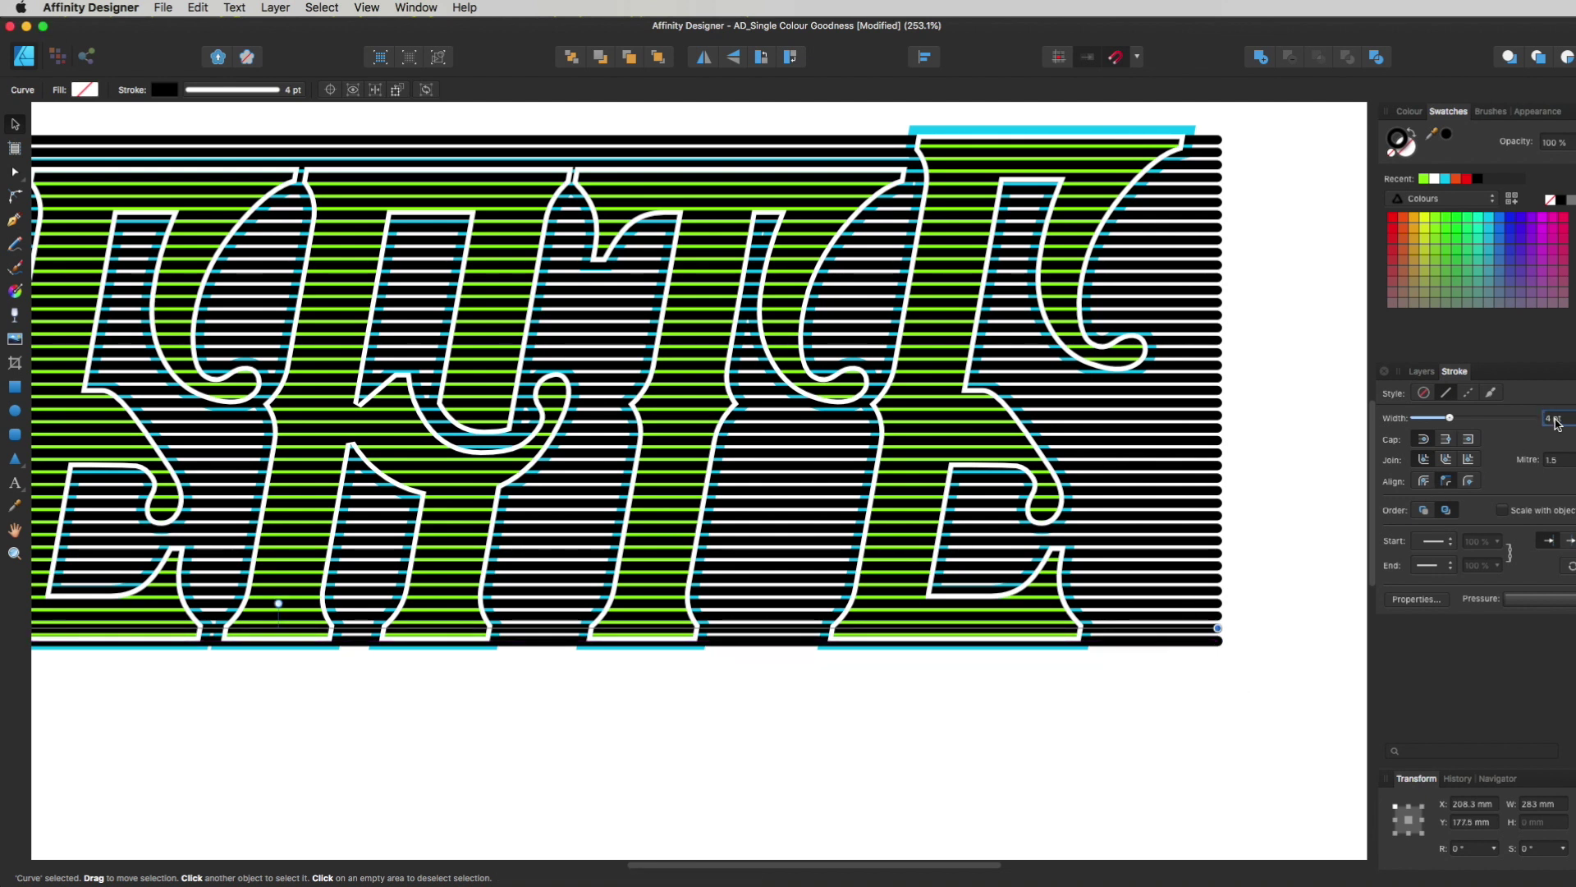
pyautogui.click(1555, 419)
pyautogui.write('4.3')
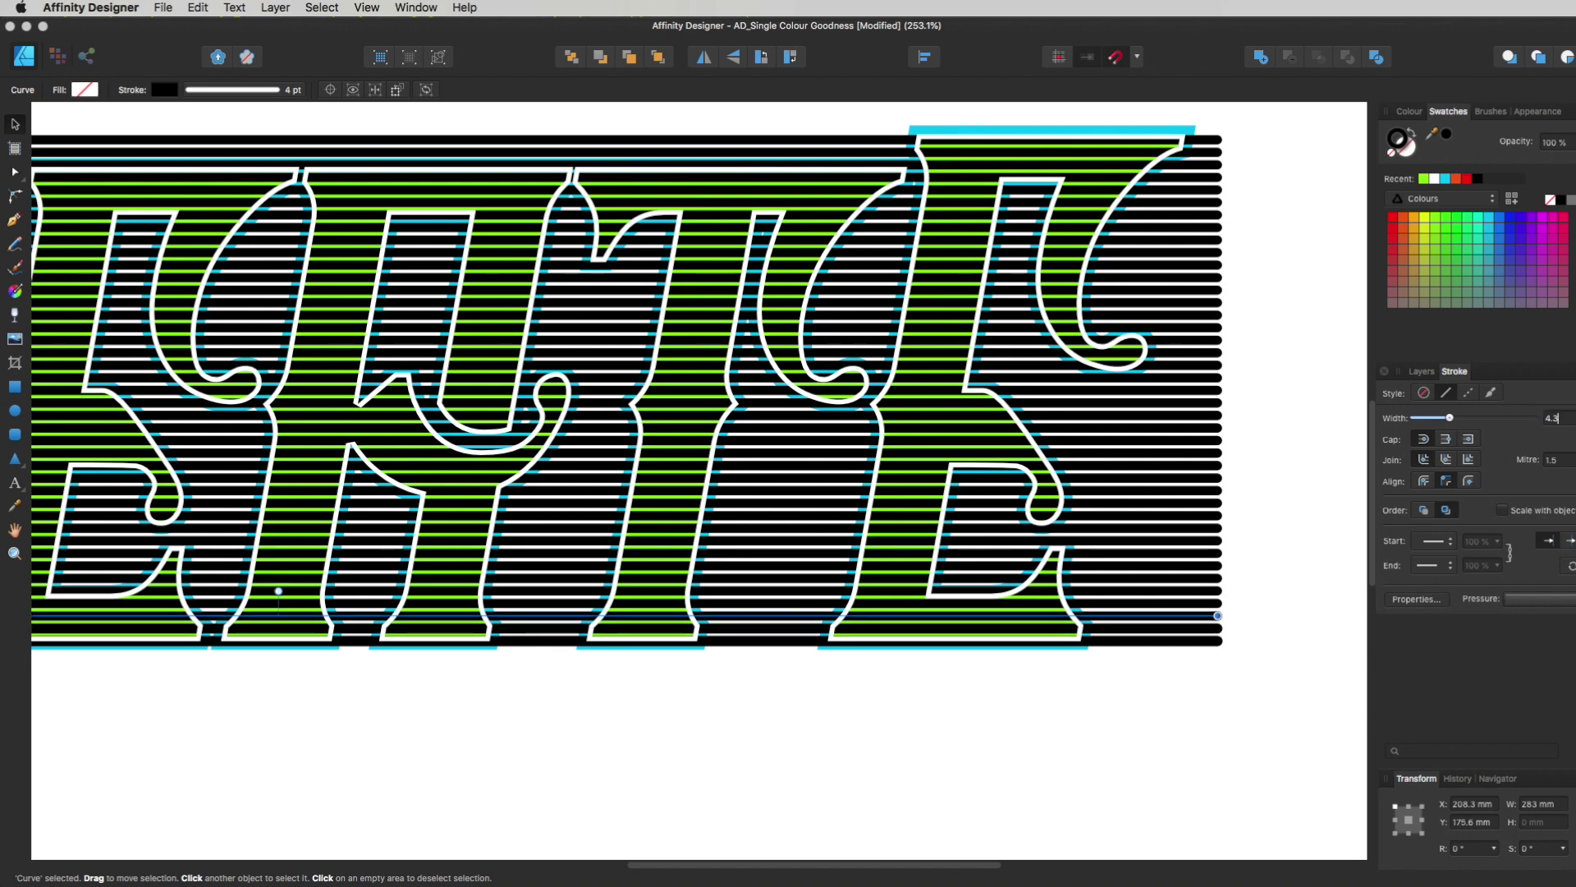
pyautogui.press('BackSpace')
pyautogui.write('2')
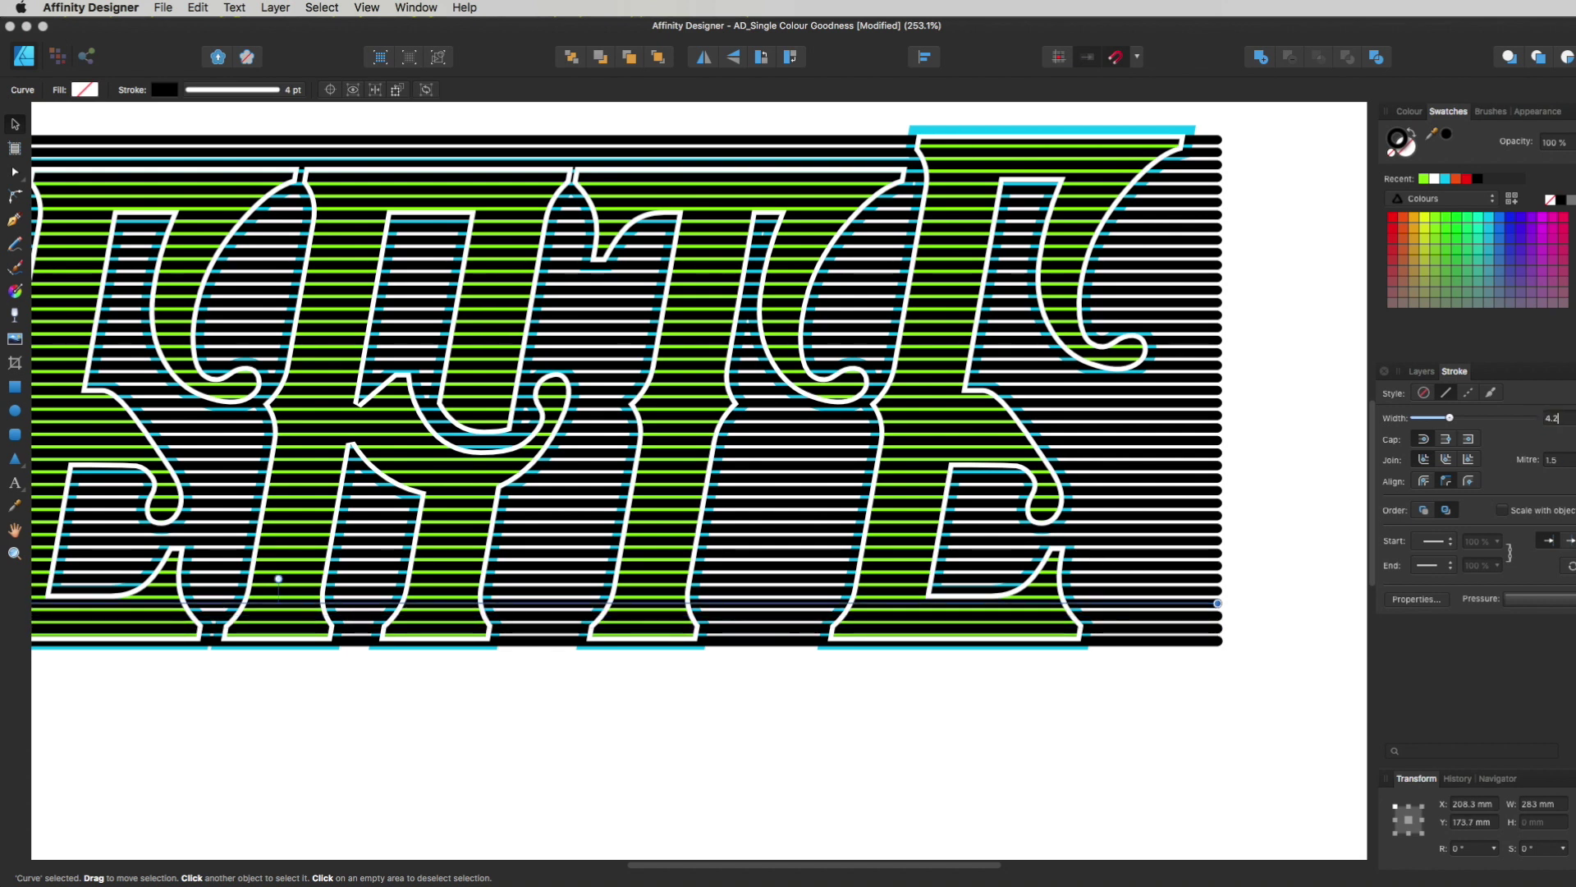
pyautogui.press('Return')
pyautogui.write('4')
pyautogui.press('Return')
pyautogui.write('3.9')
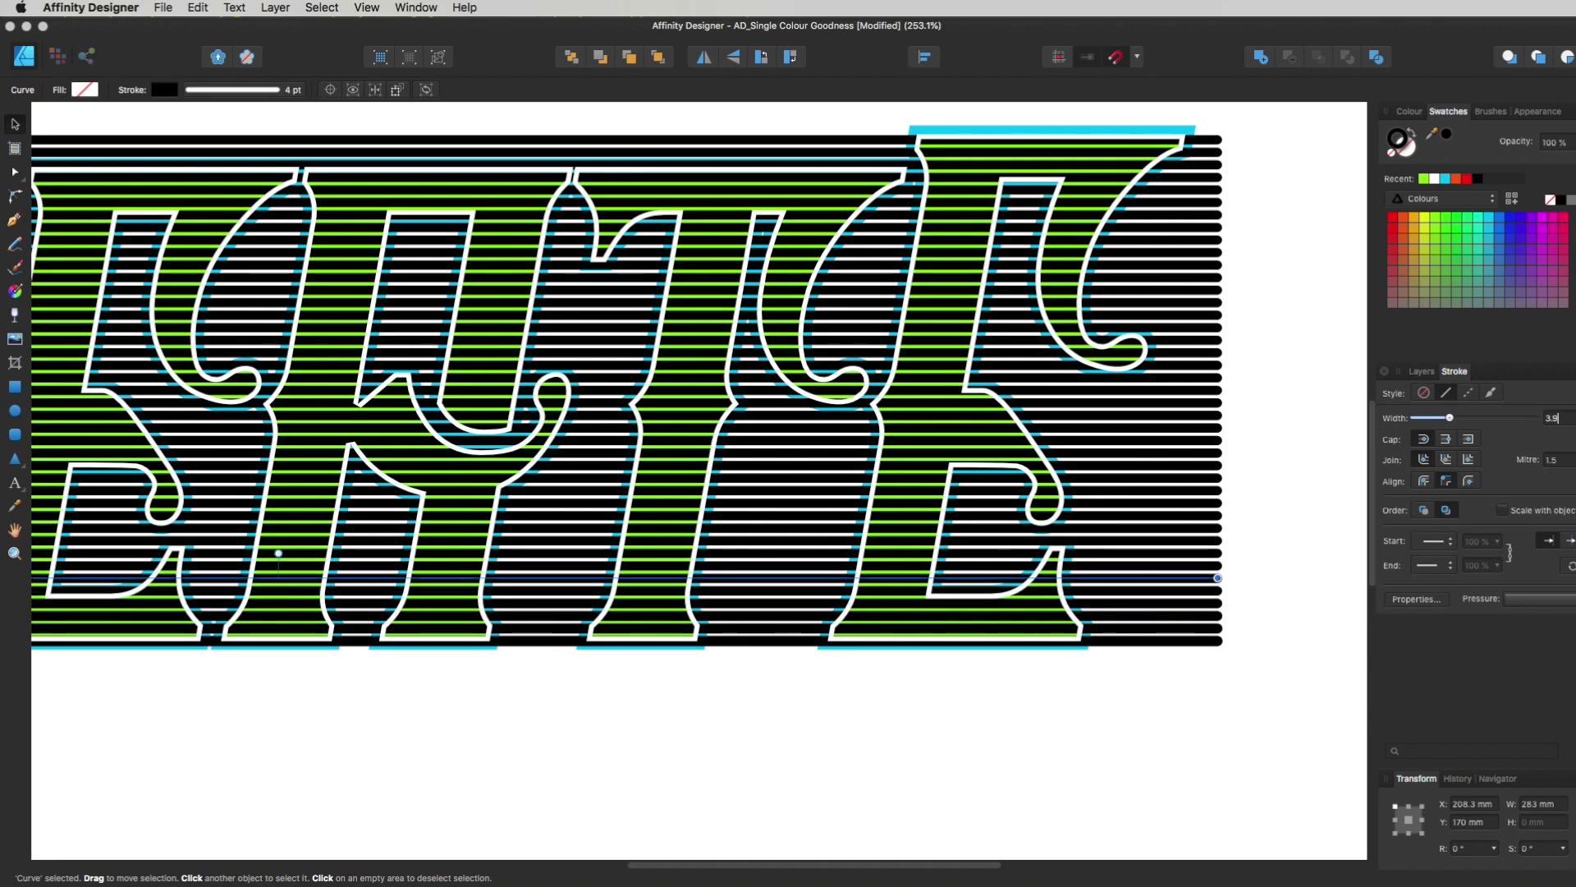
pyautogui.press('Return')
# Continue reducing the stroke width line by line toward the top of the lettering, using 3.7 pt for the lines reached here.
pyautogui.write('3')
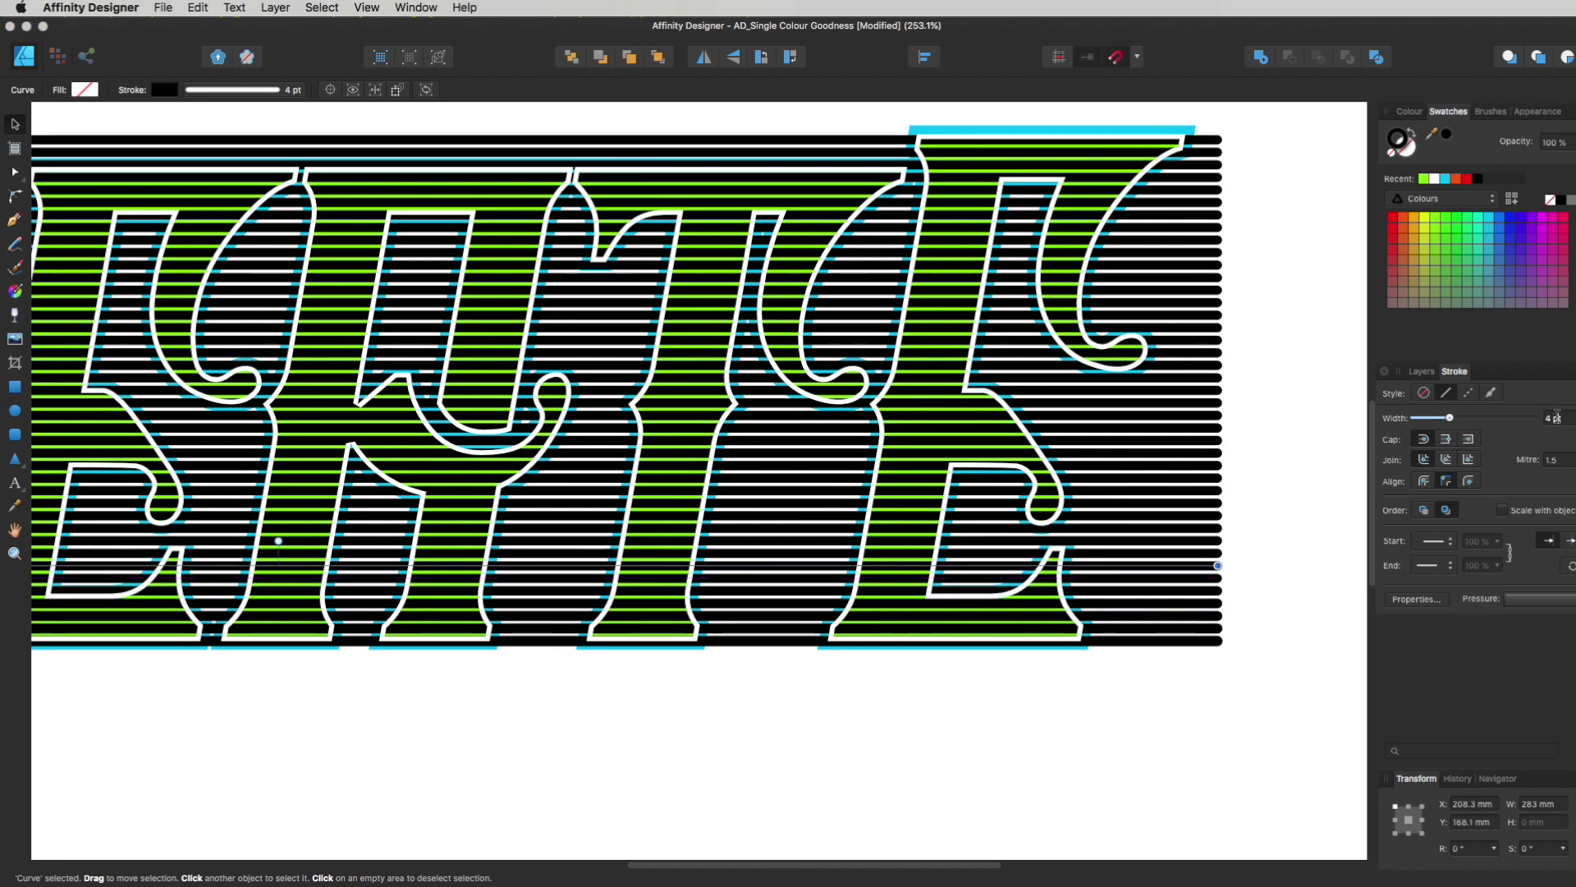
pyautogui.write('.7')
pyautogui.press('Return')
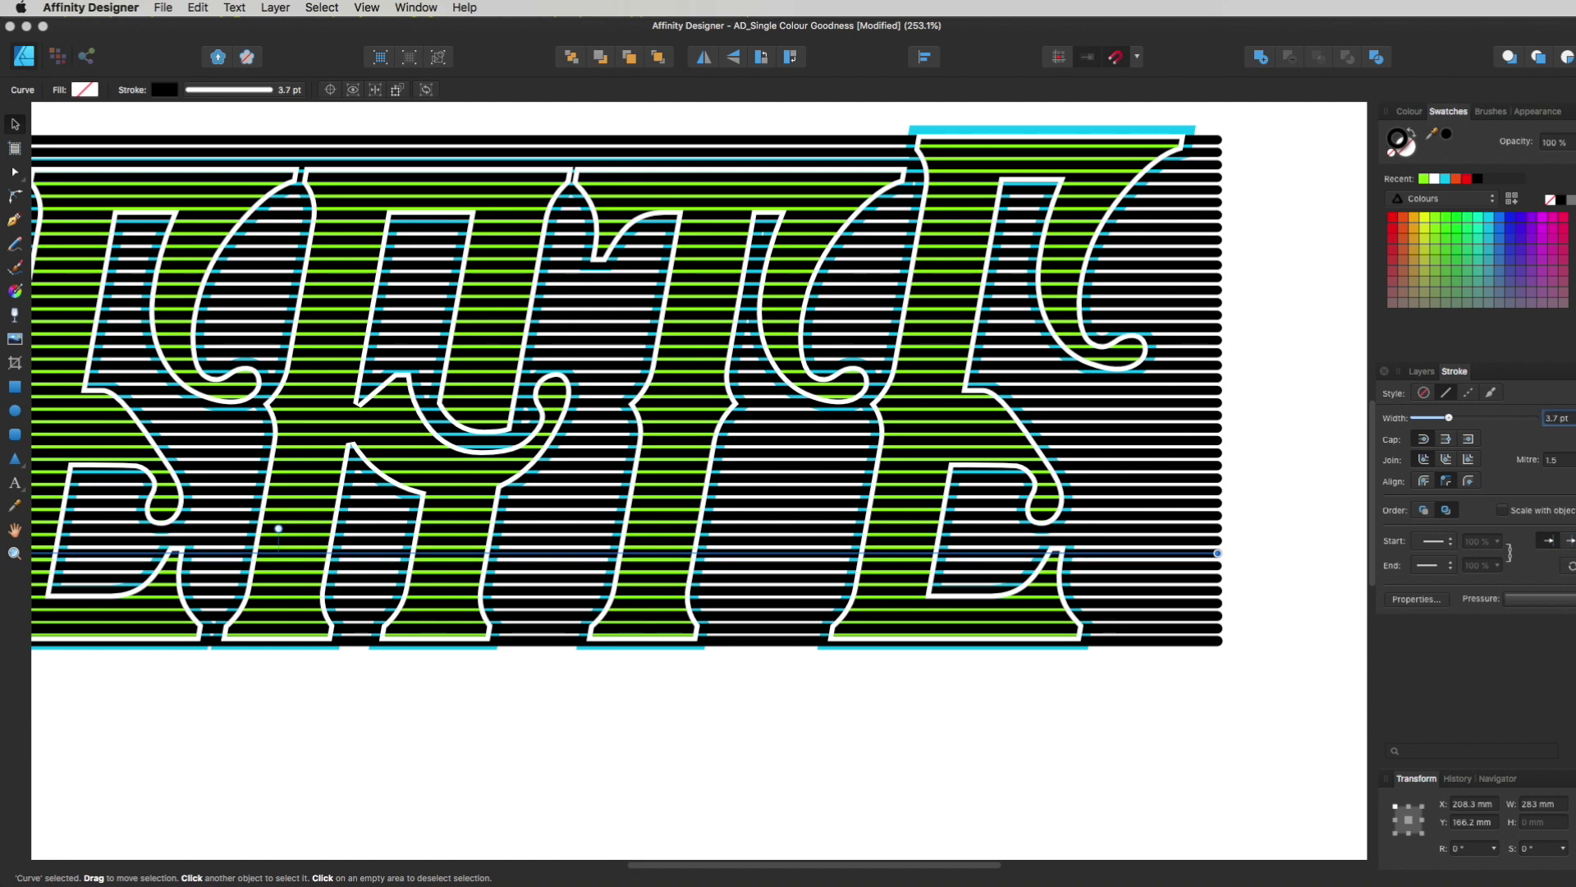
pyautogui.write('4')
pyautogui.press('Return')
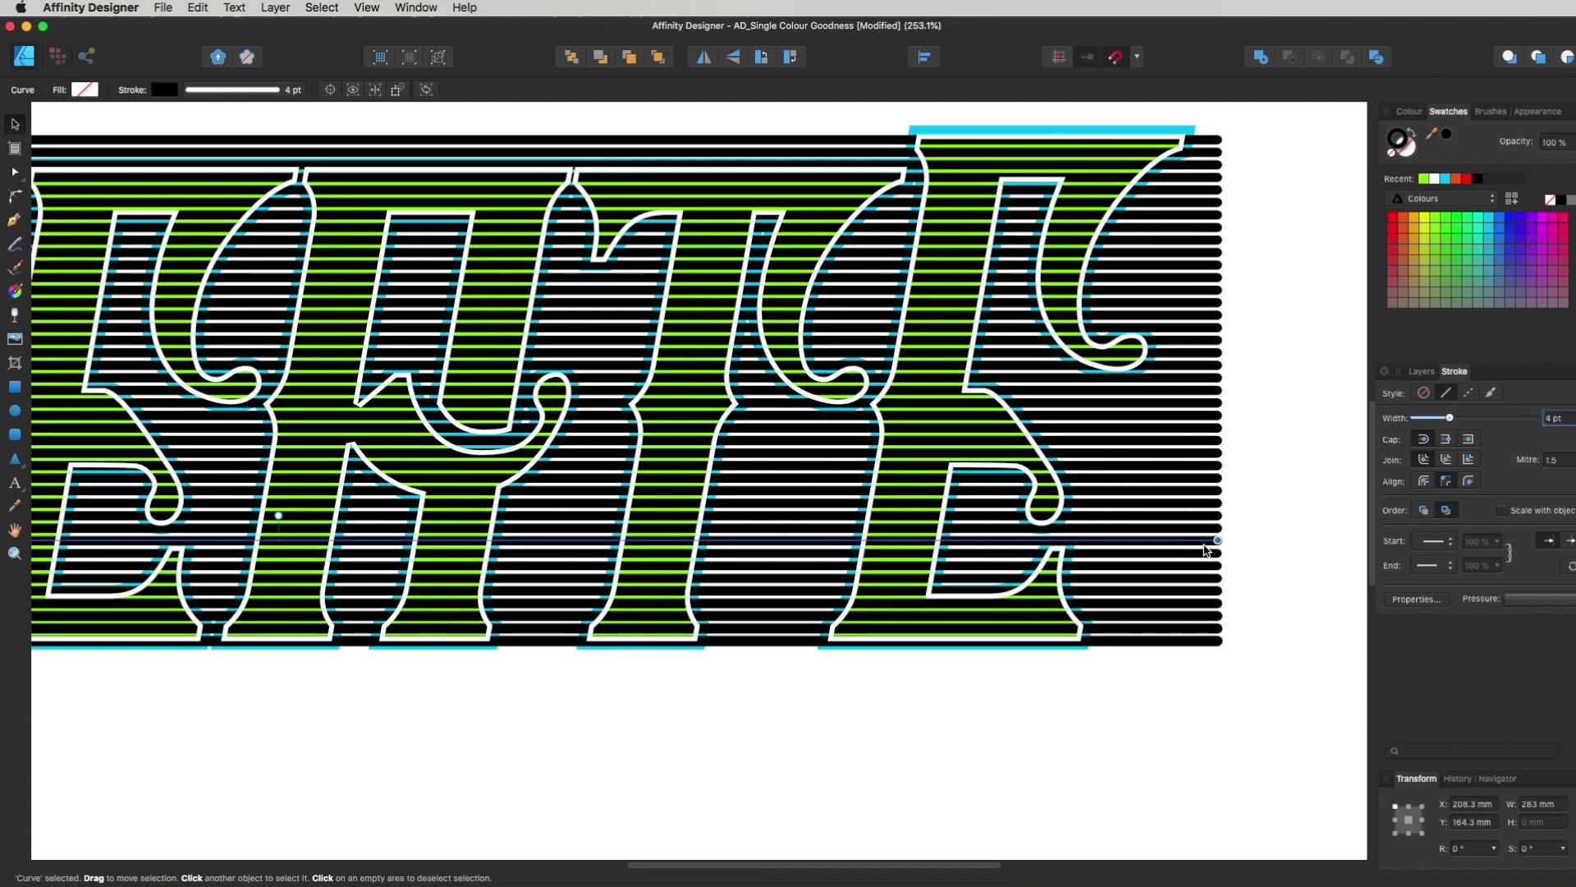
pyautogui.click(1560, 420)
pyautogui.write('3.7')
pyautogui.press('Return')
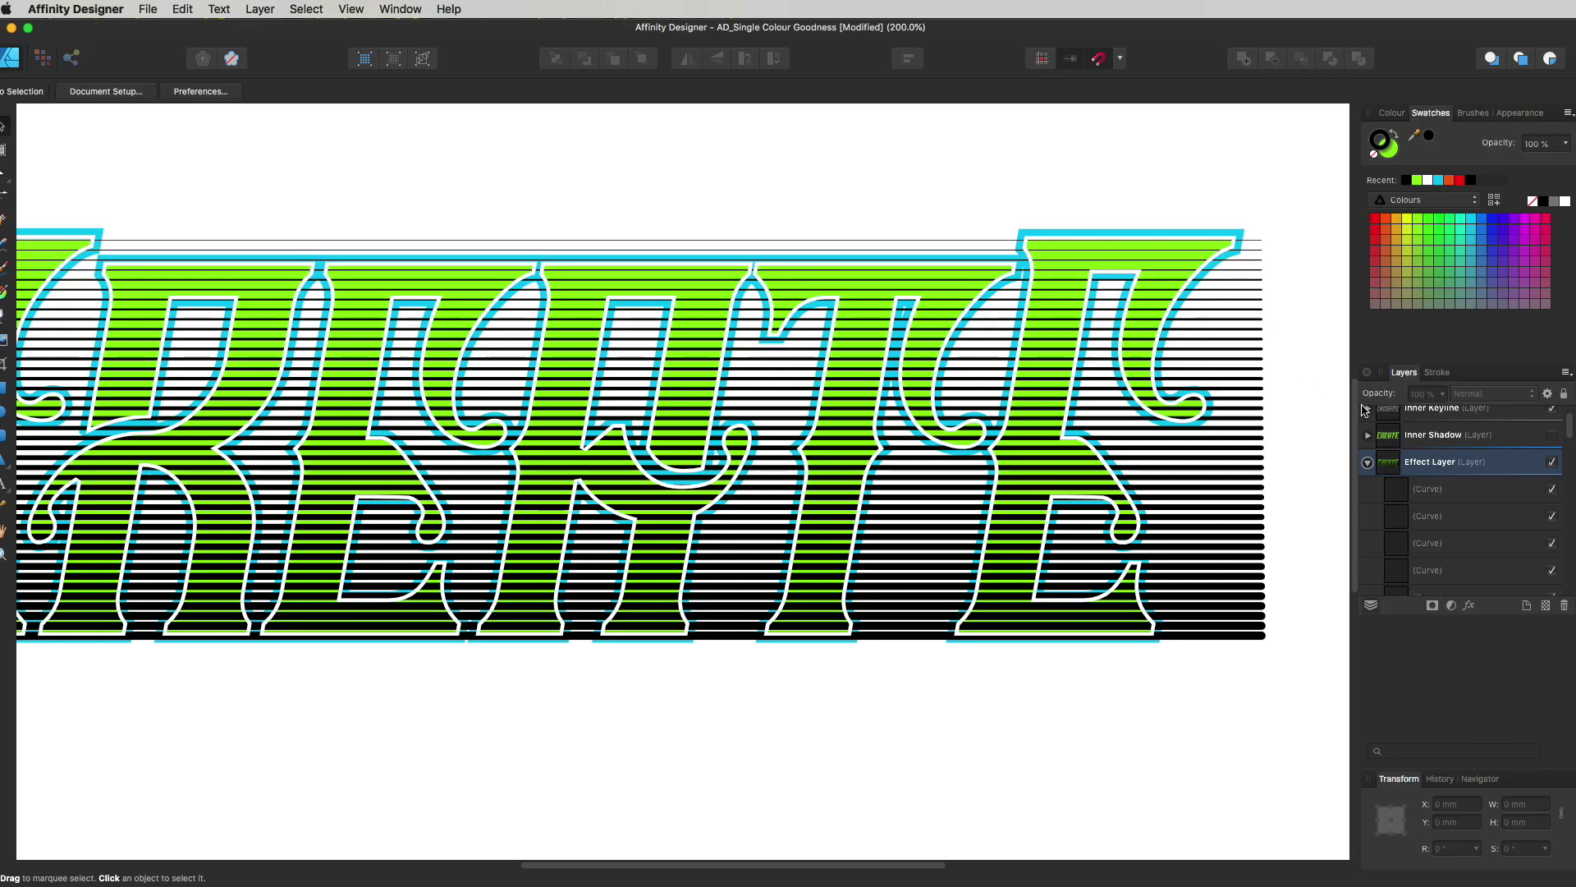
# Select all the horizontal line curves in Effect Layer, excluding the green lettering, and expand their strokes.
pyautogui.click(1441, 493)
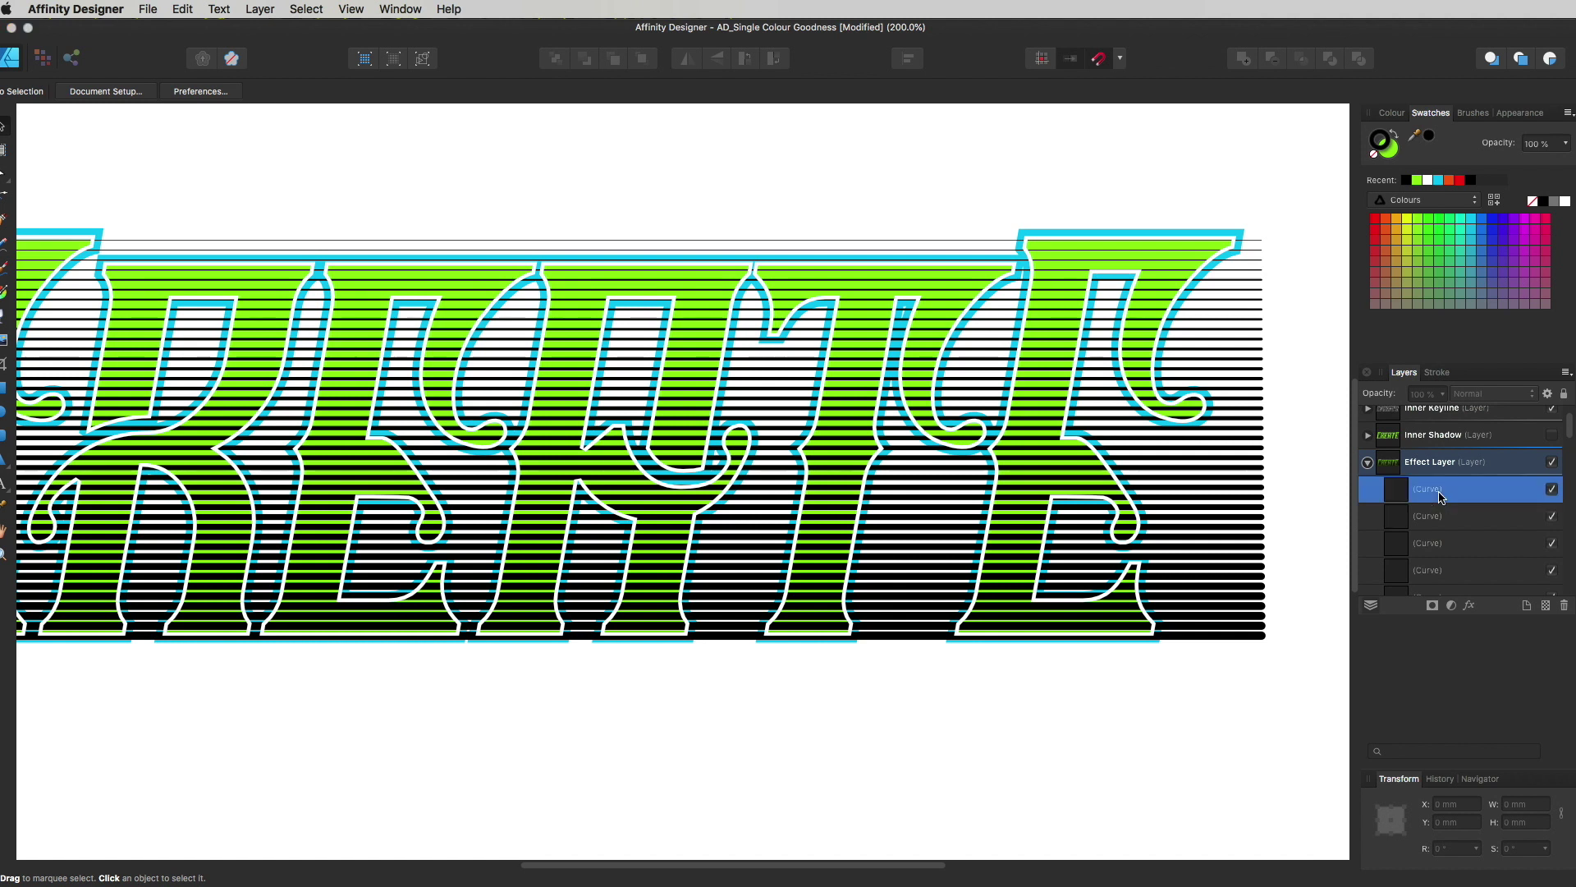
pyautogui.scroll(-5, 1443, 522)
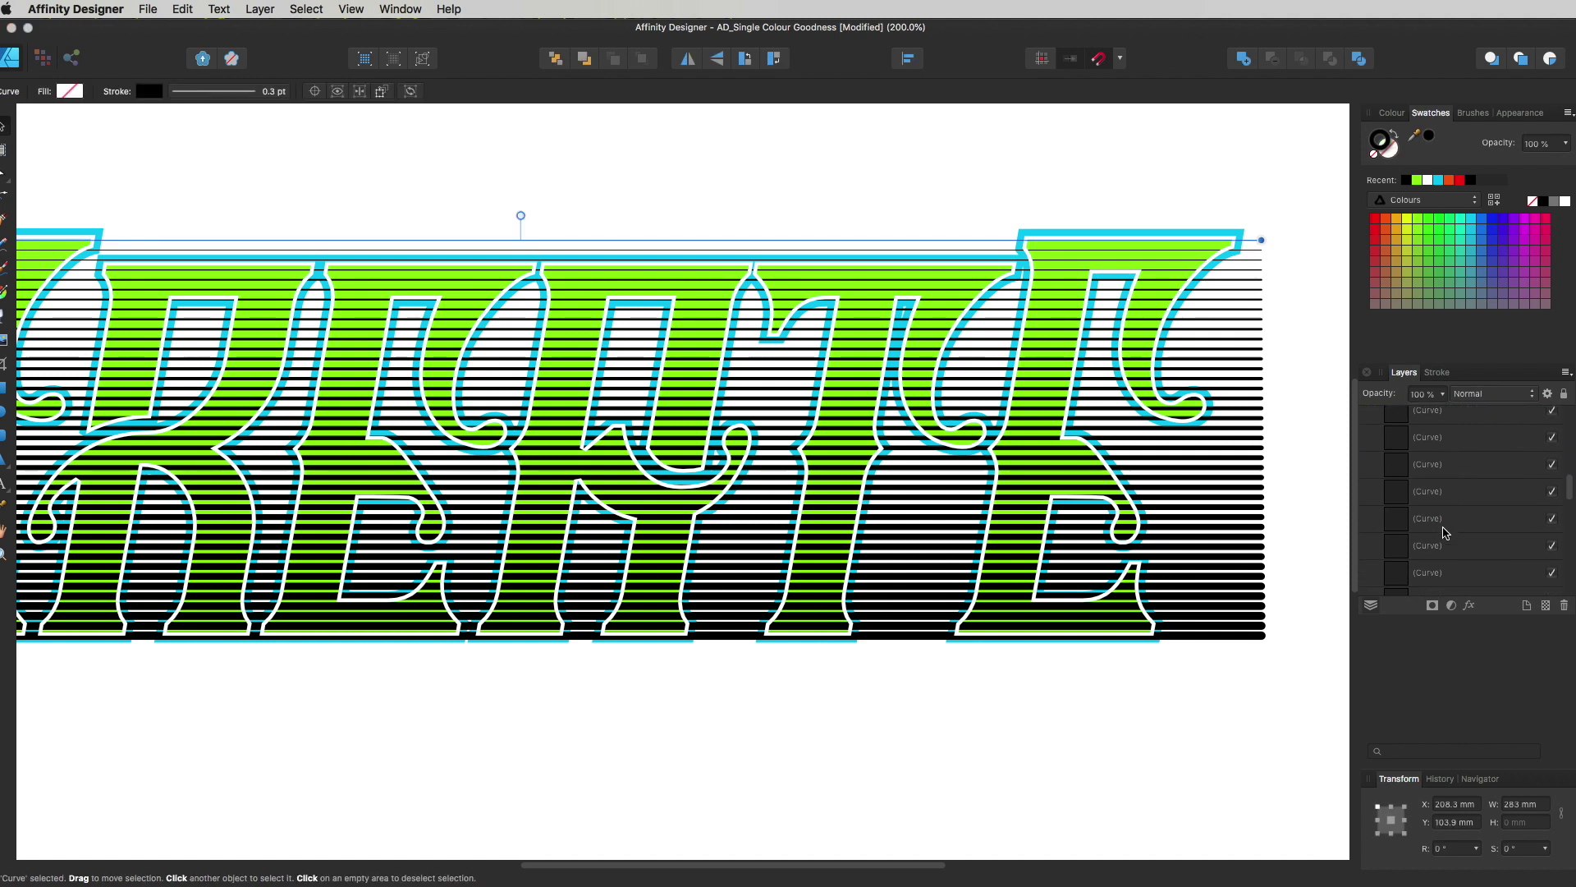
pyautogui.scroll(-5, 1445, 529)
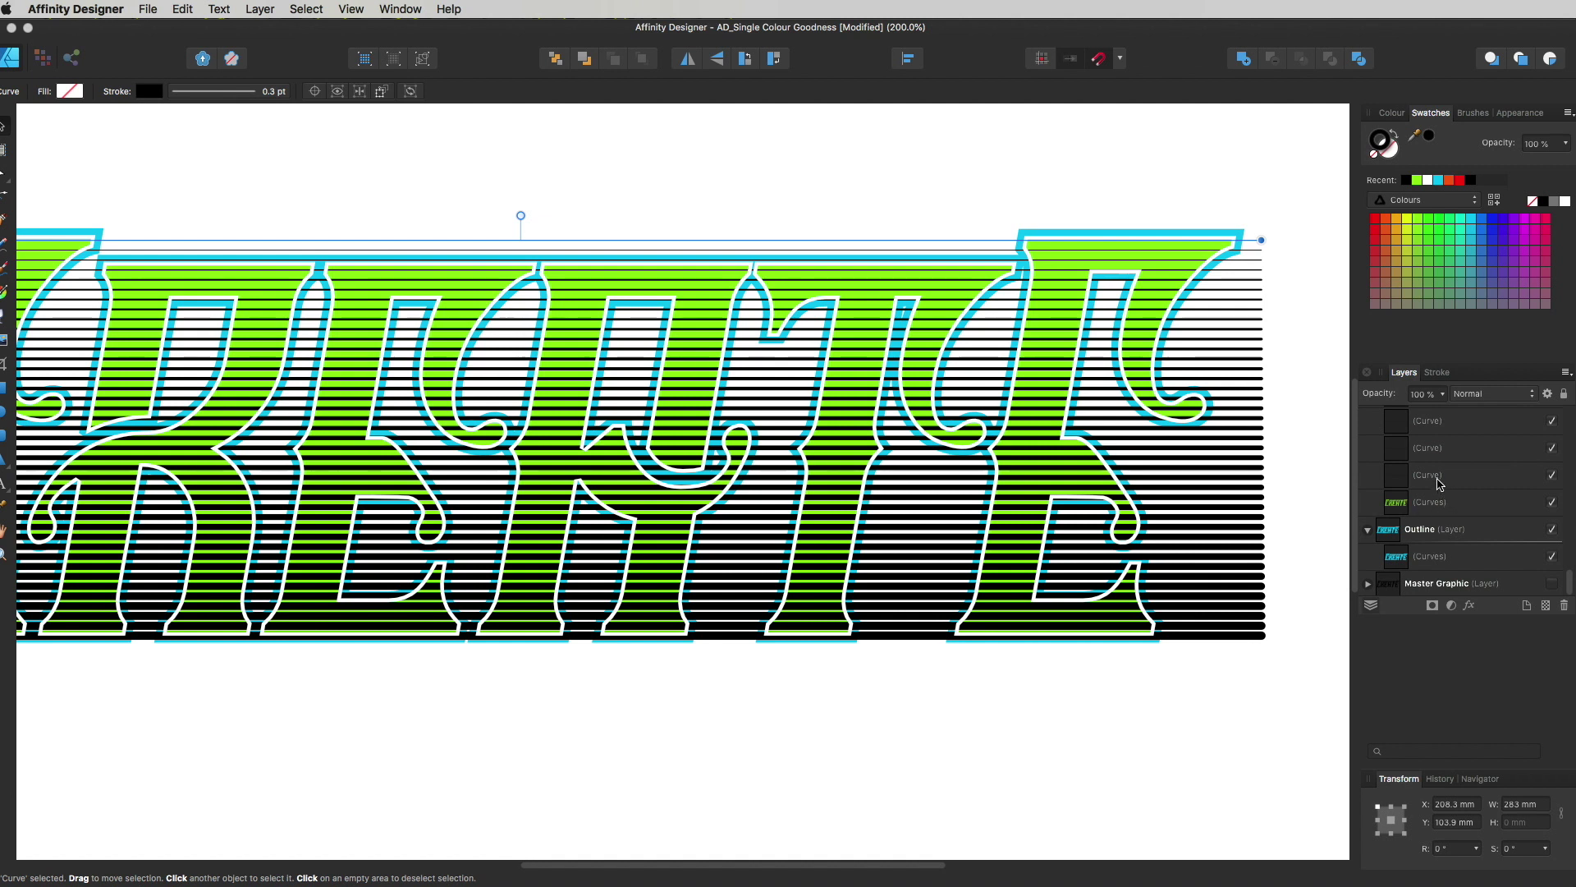
pyautogui.keyDown('shift'); pyautogui.click(1440, 476); pyautogui.keyUp('shift')
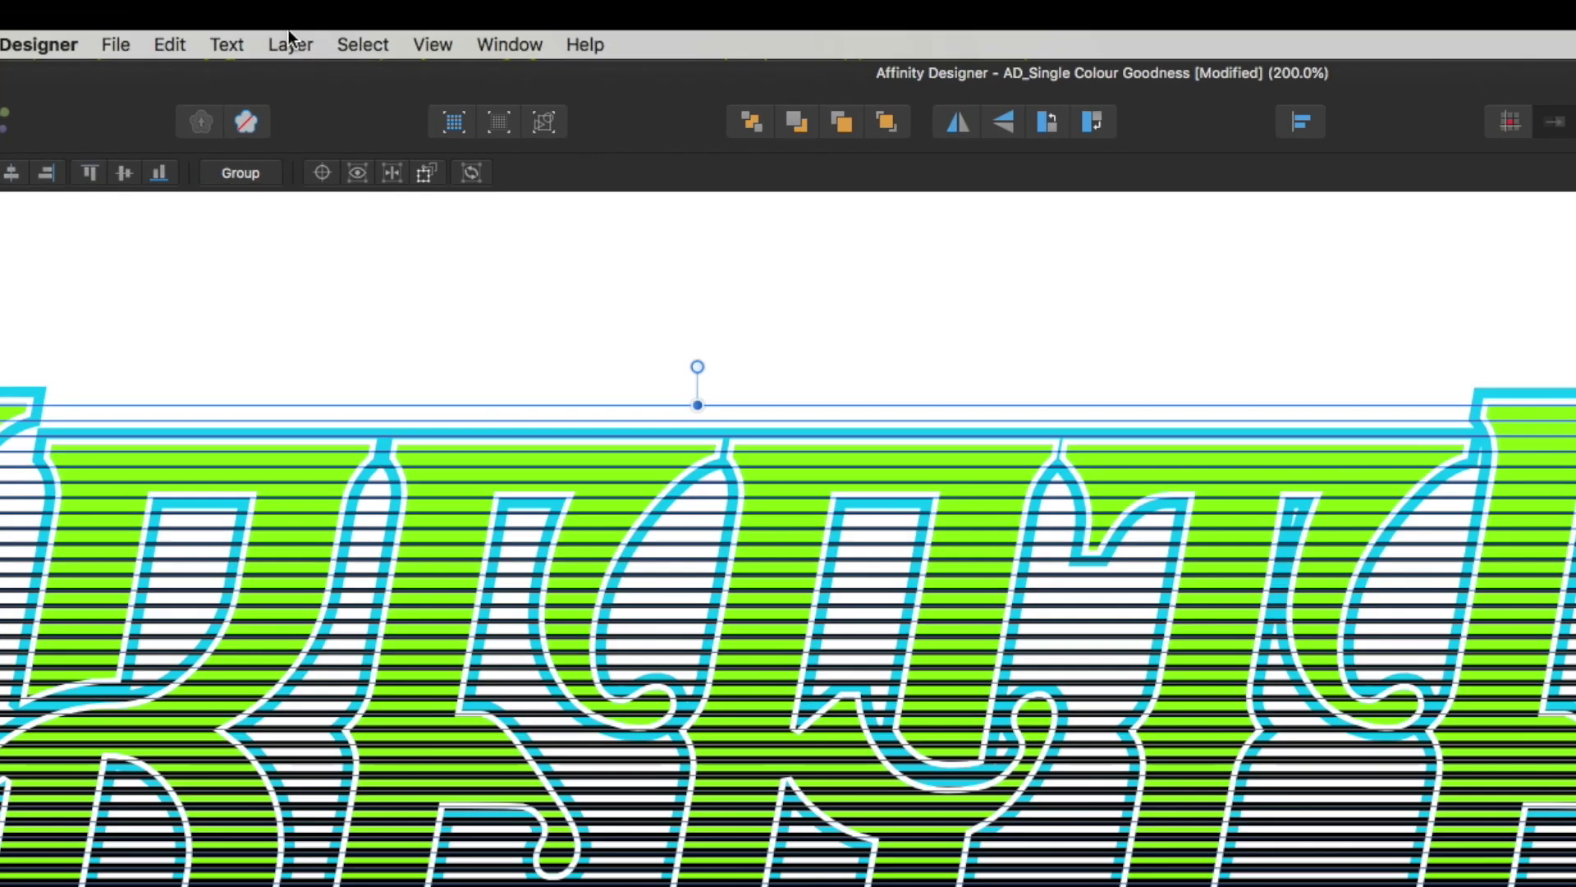
pyautogui.click(260, 9)
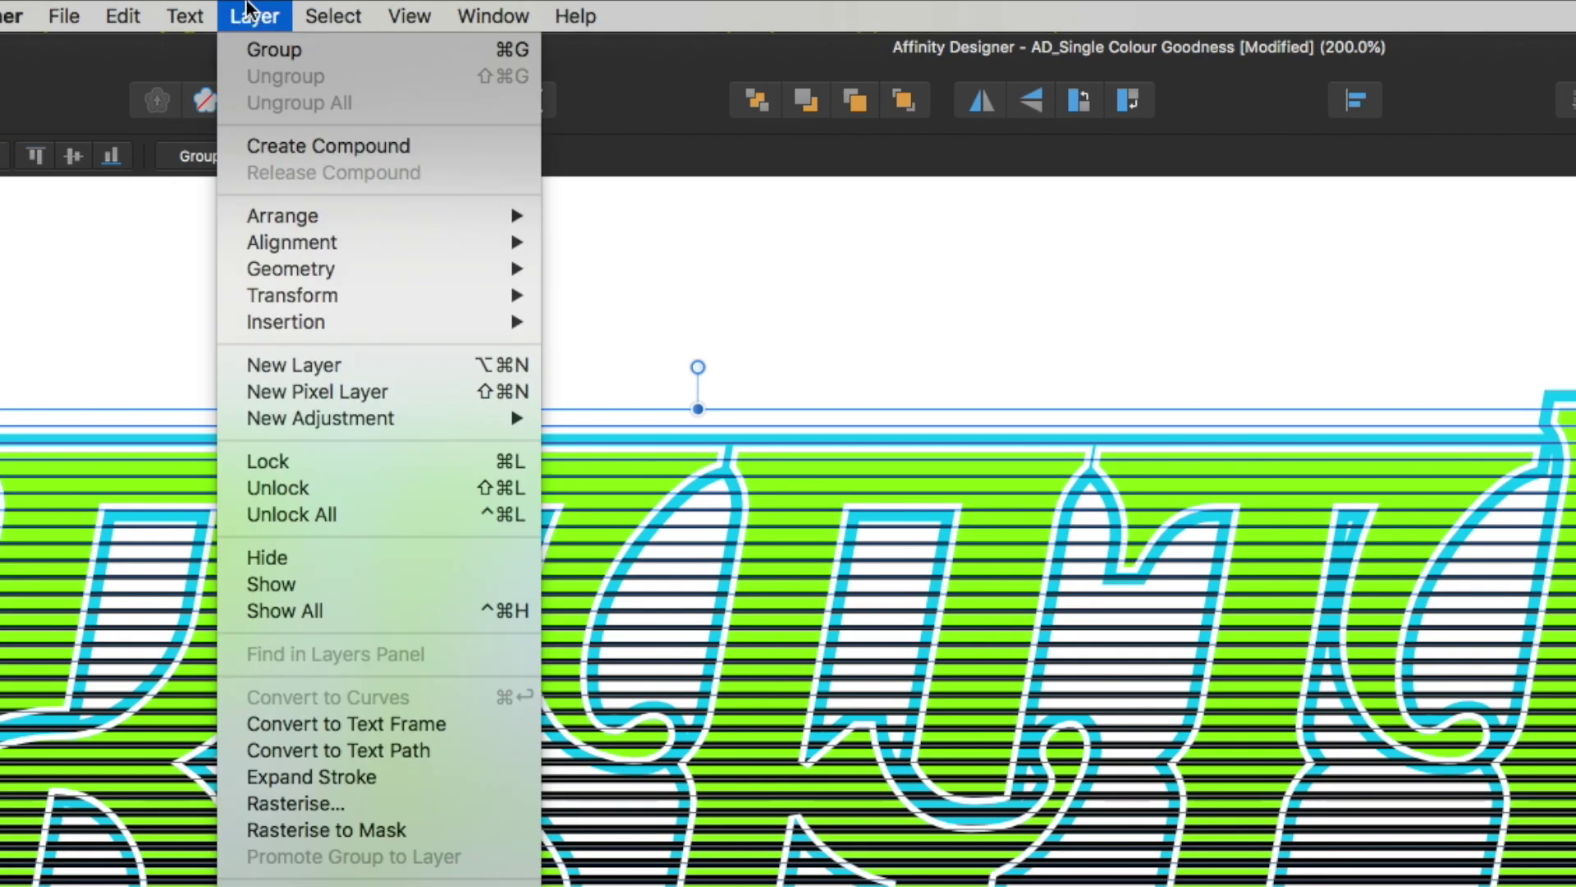
pyautogui.click(445, 779)
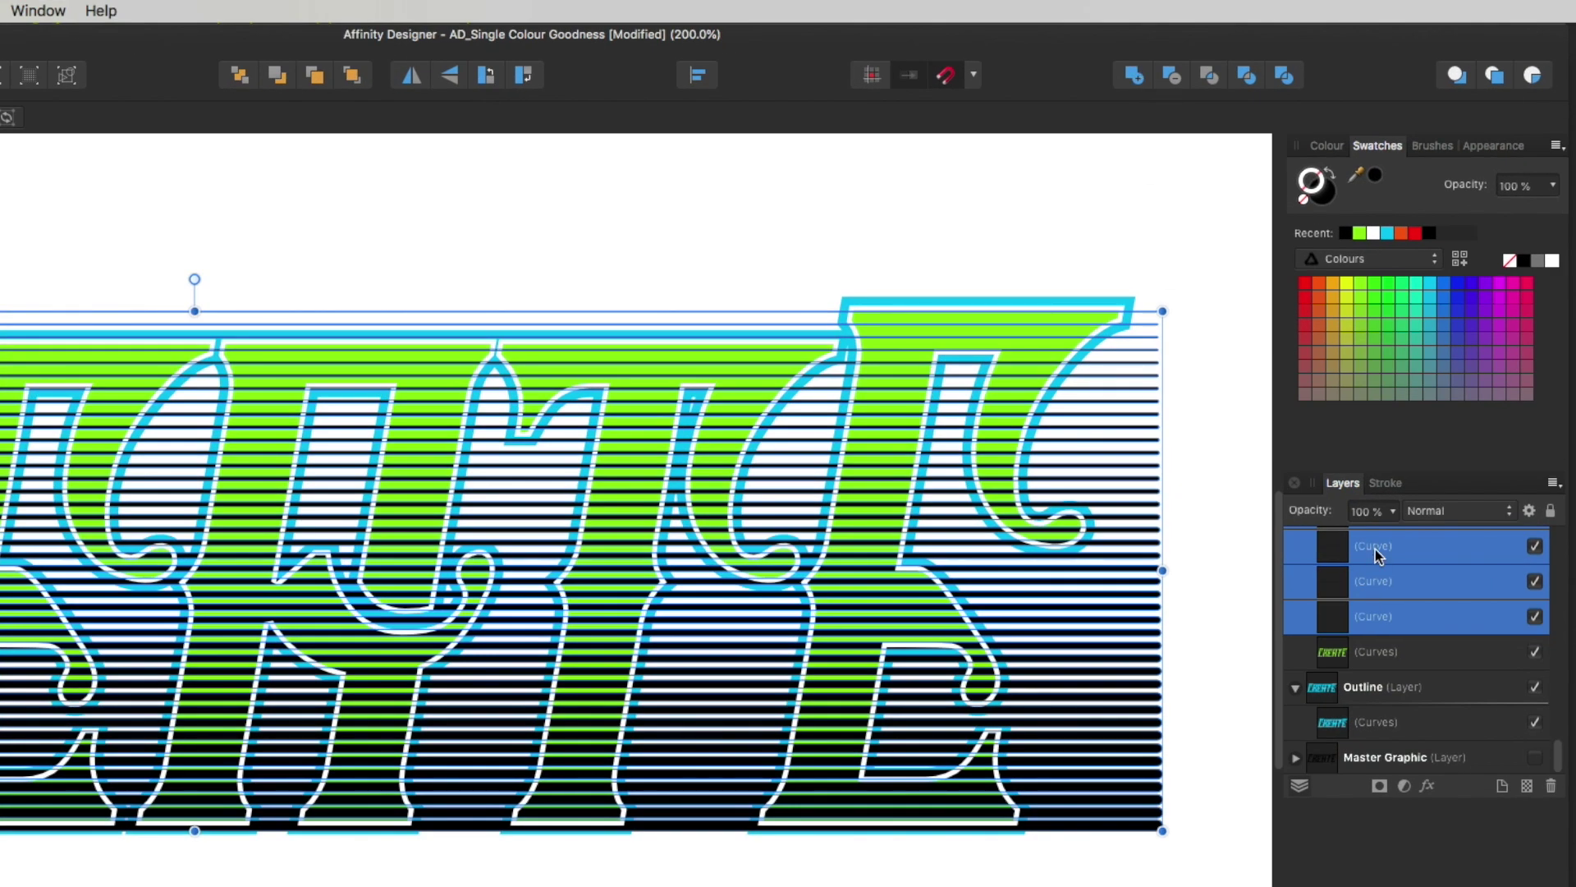
# Merge the expanded lines into one shape with Add and intersect it with the green lettering curves in Effect Layer.
pyautogui.scroll(3, 1379, 584)
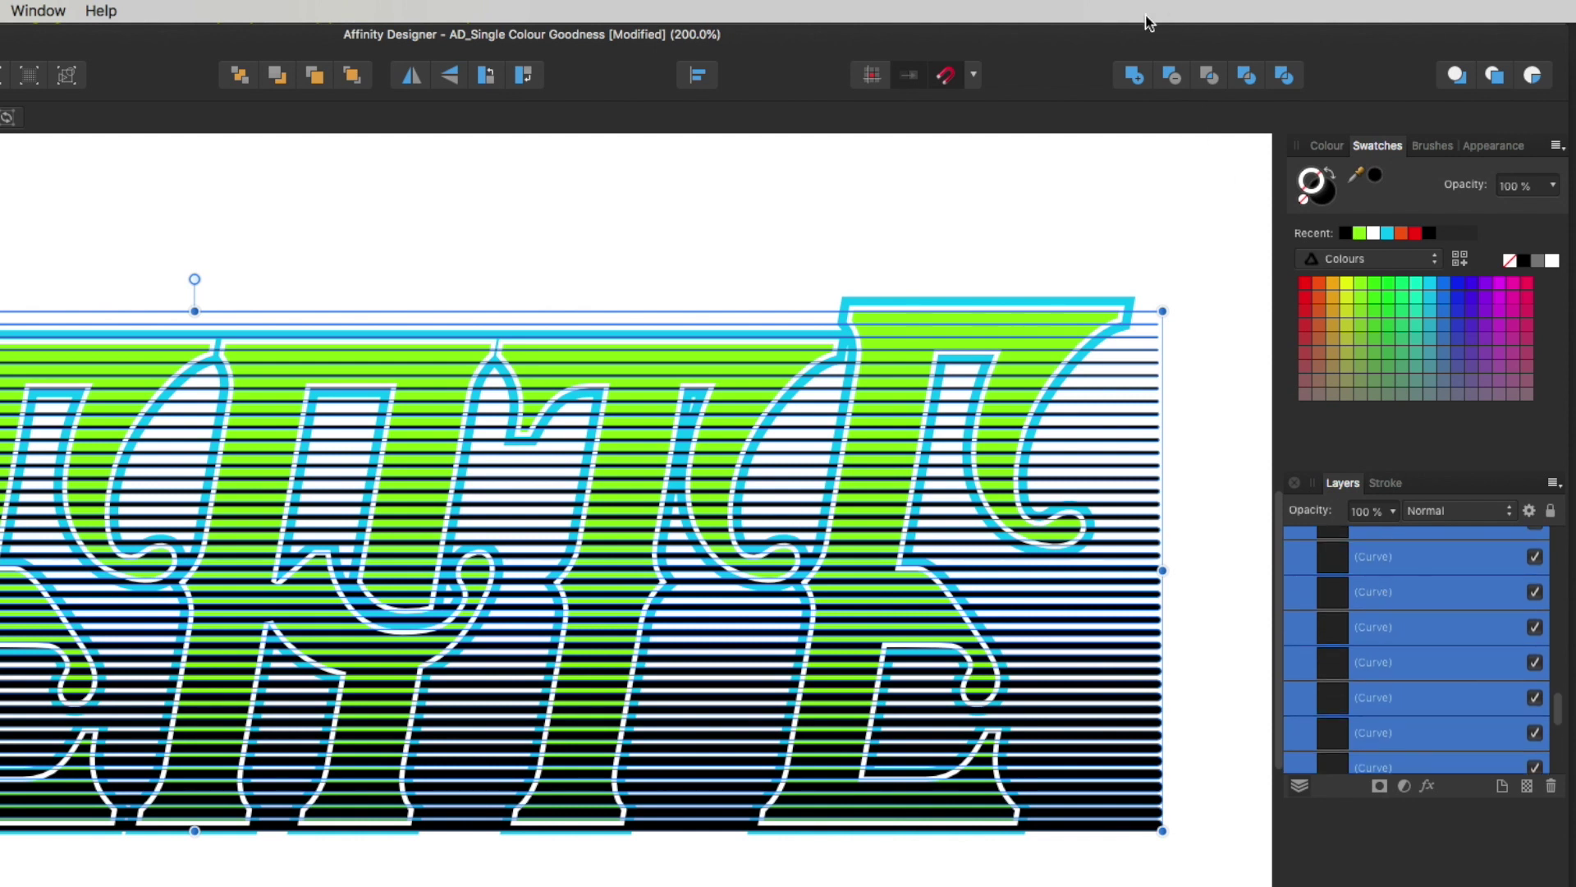
pyautogui.click(1135, 77)
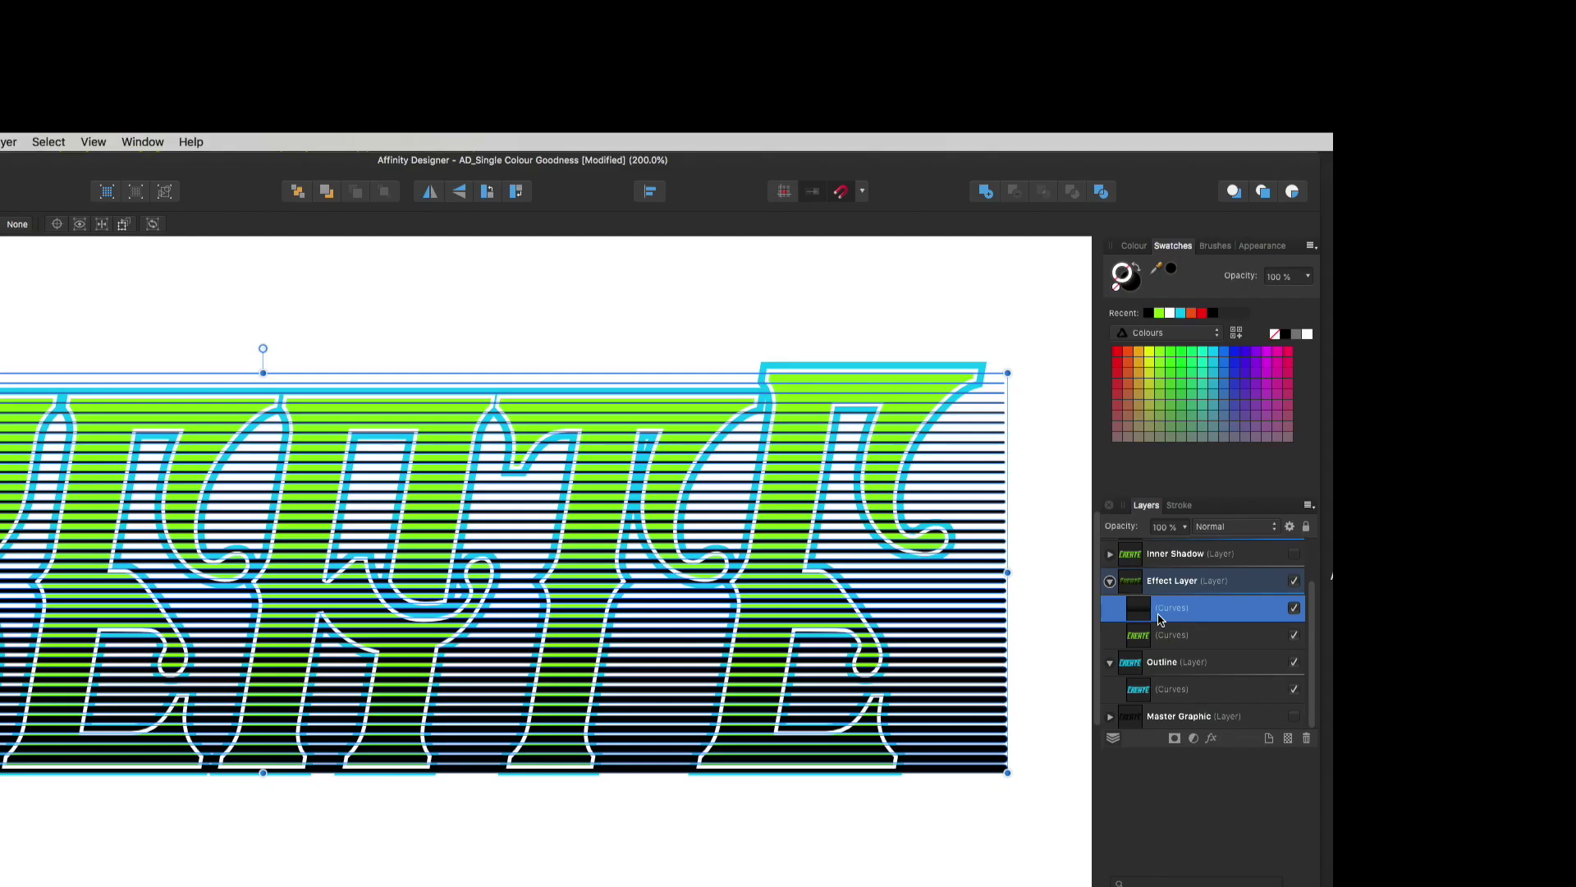
pyautogui.keyDown('shift'); pyautogui.click(1173, 634); pyautogui.keyUp('shift')
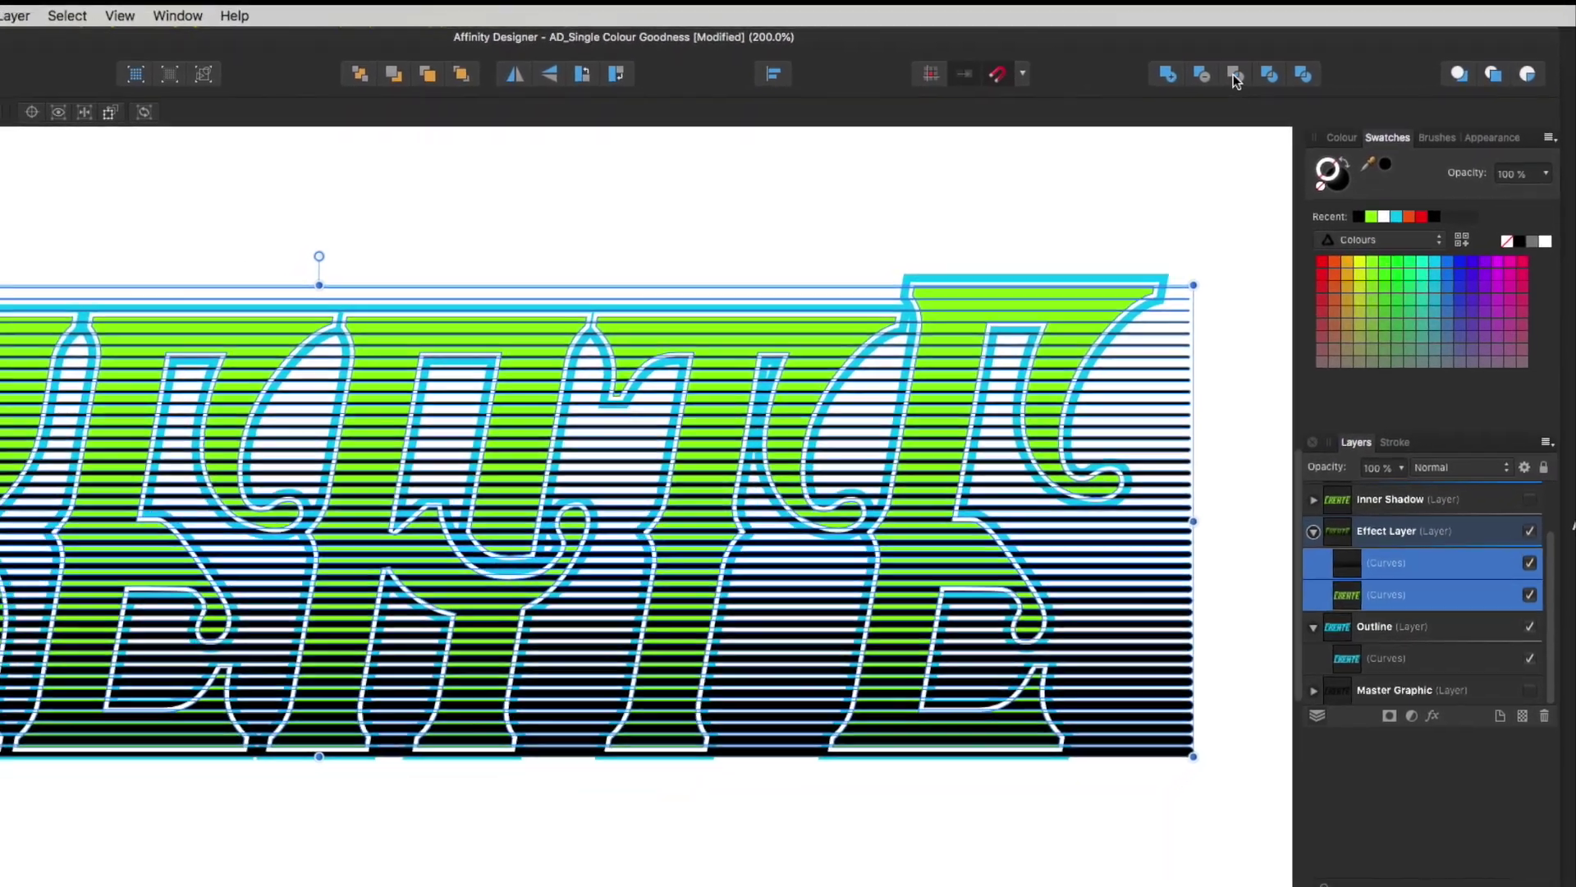
pyautogui.click(1233, 74)
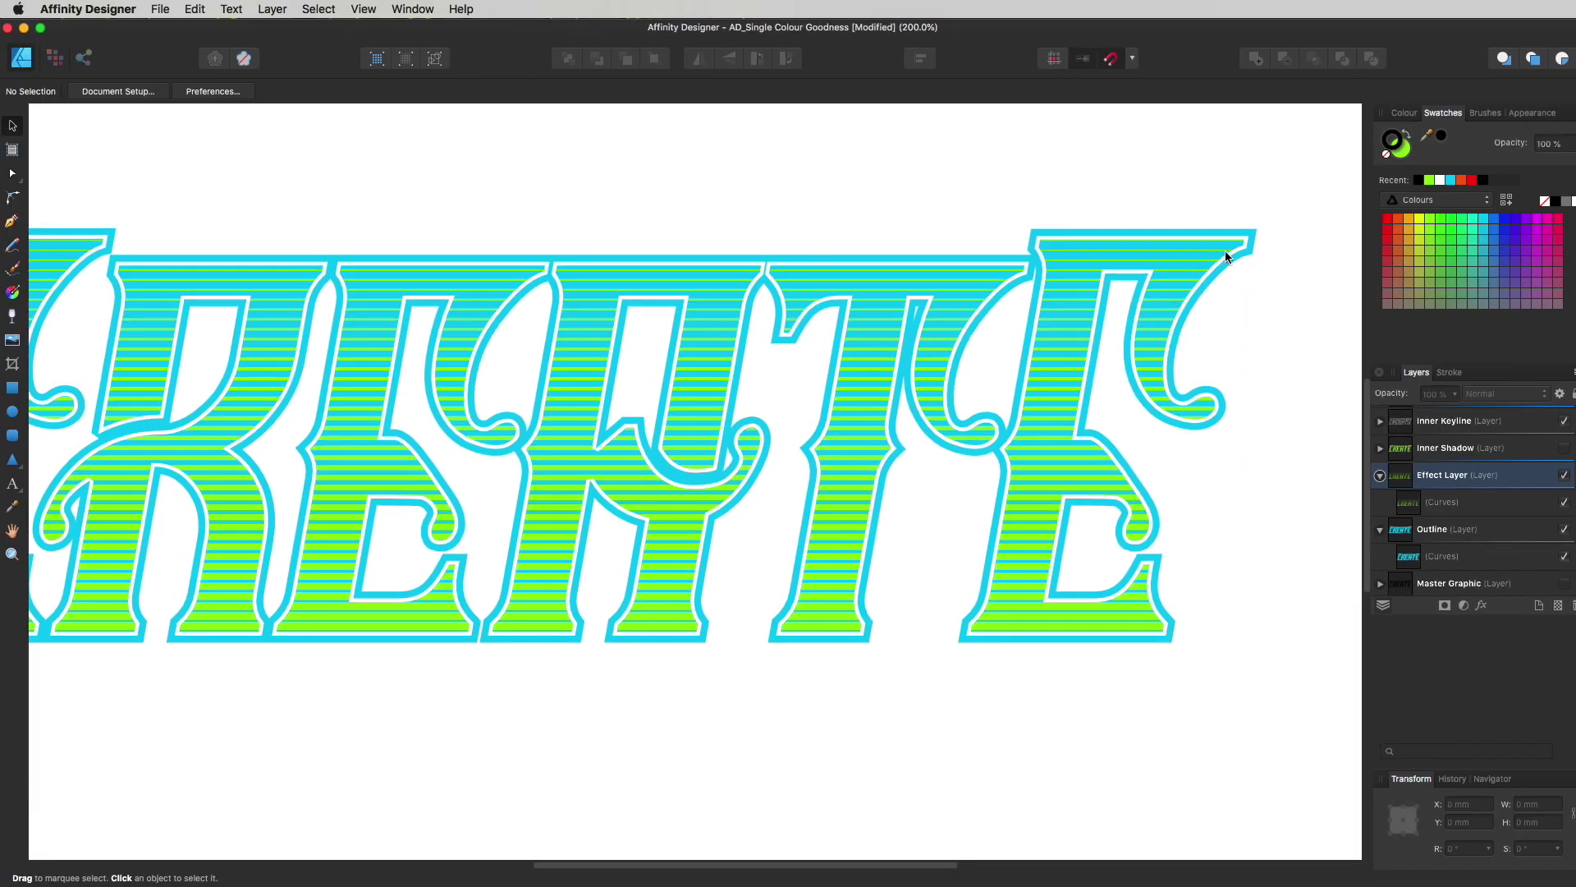
# Fill the intersected line curves in Effect Layer with black, clear the selection and collapse the layer.
pyautogui.scroll(2, 1235, 563)
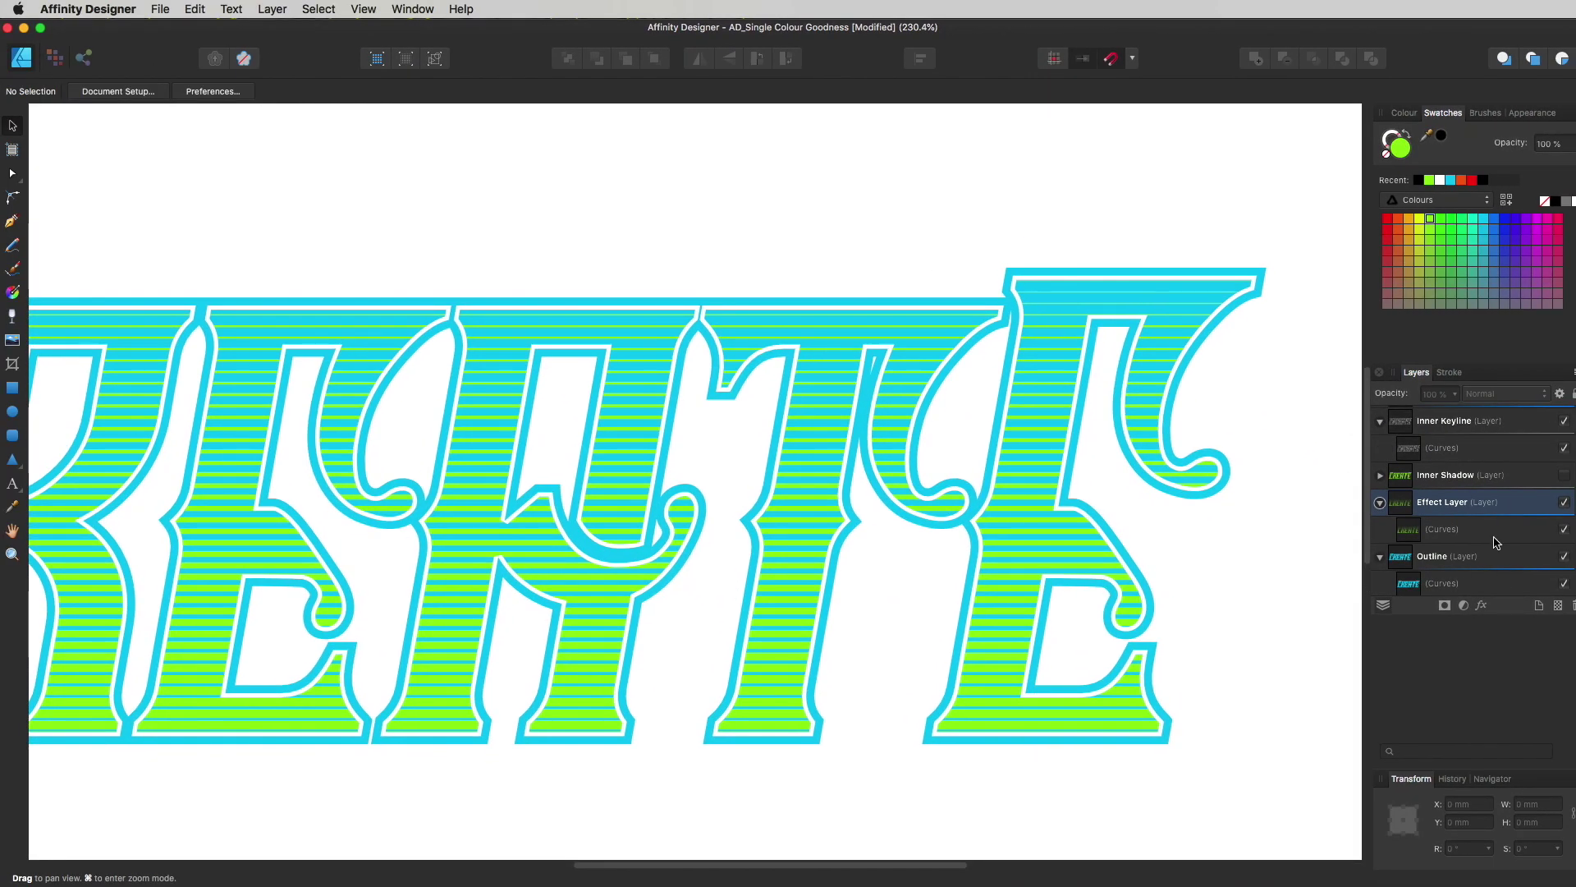
pyautogui.click(1499, 533)
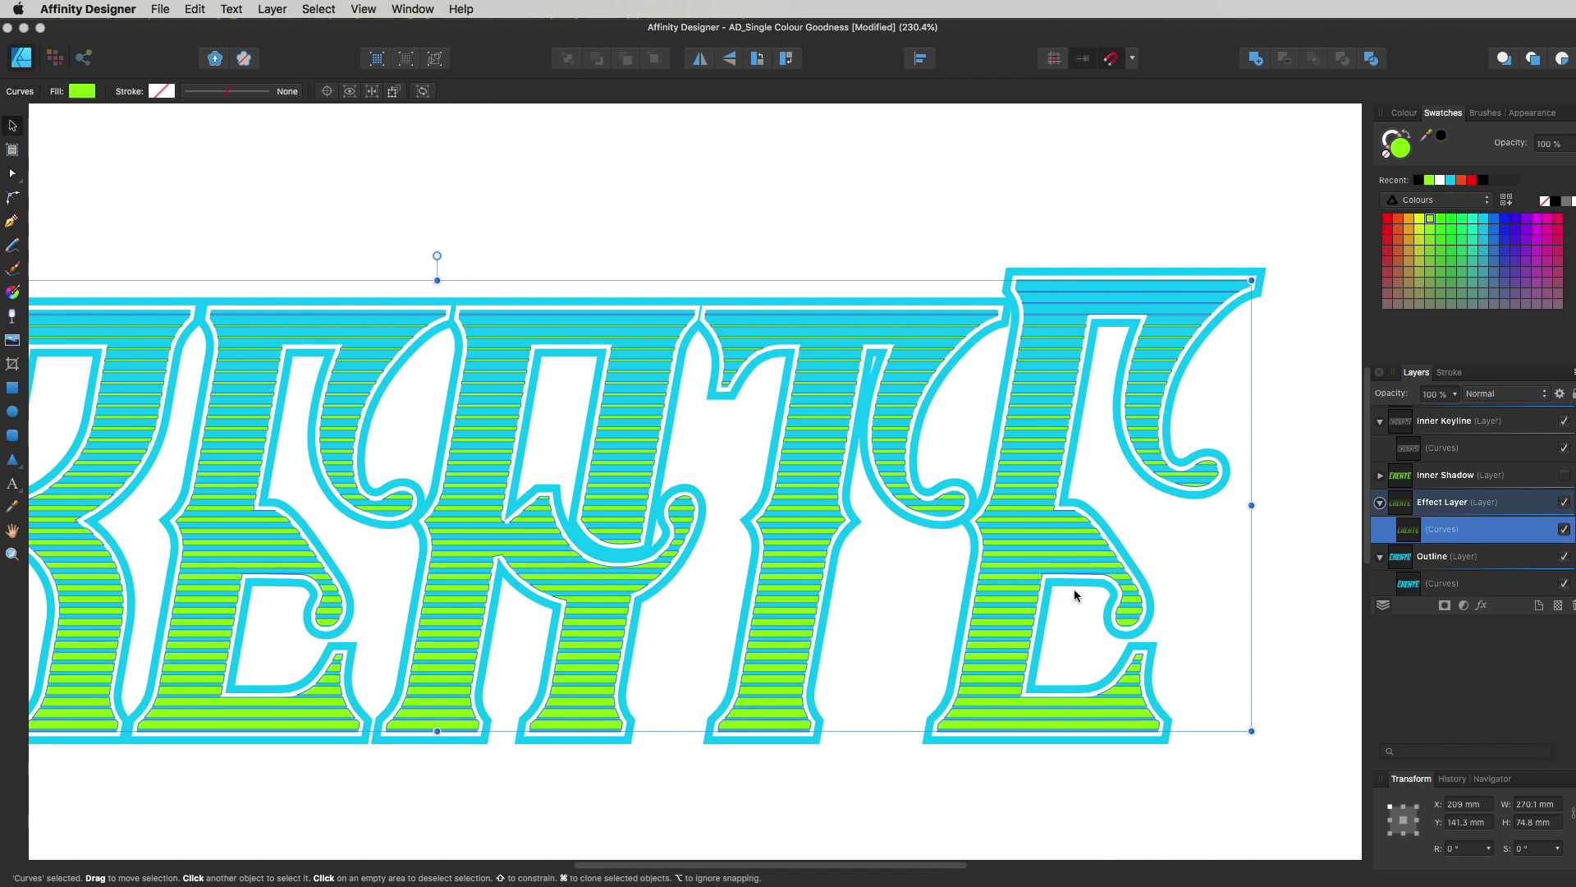
pyautogui.click(1419, 180)
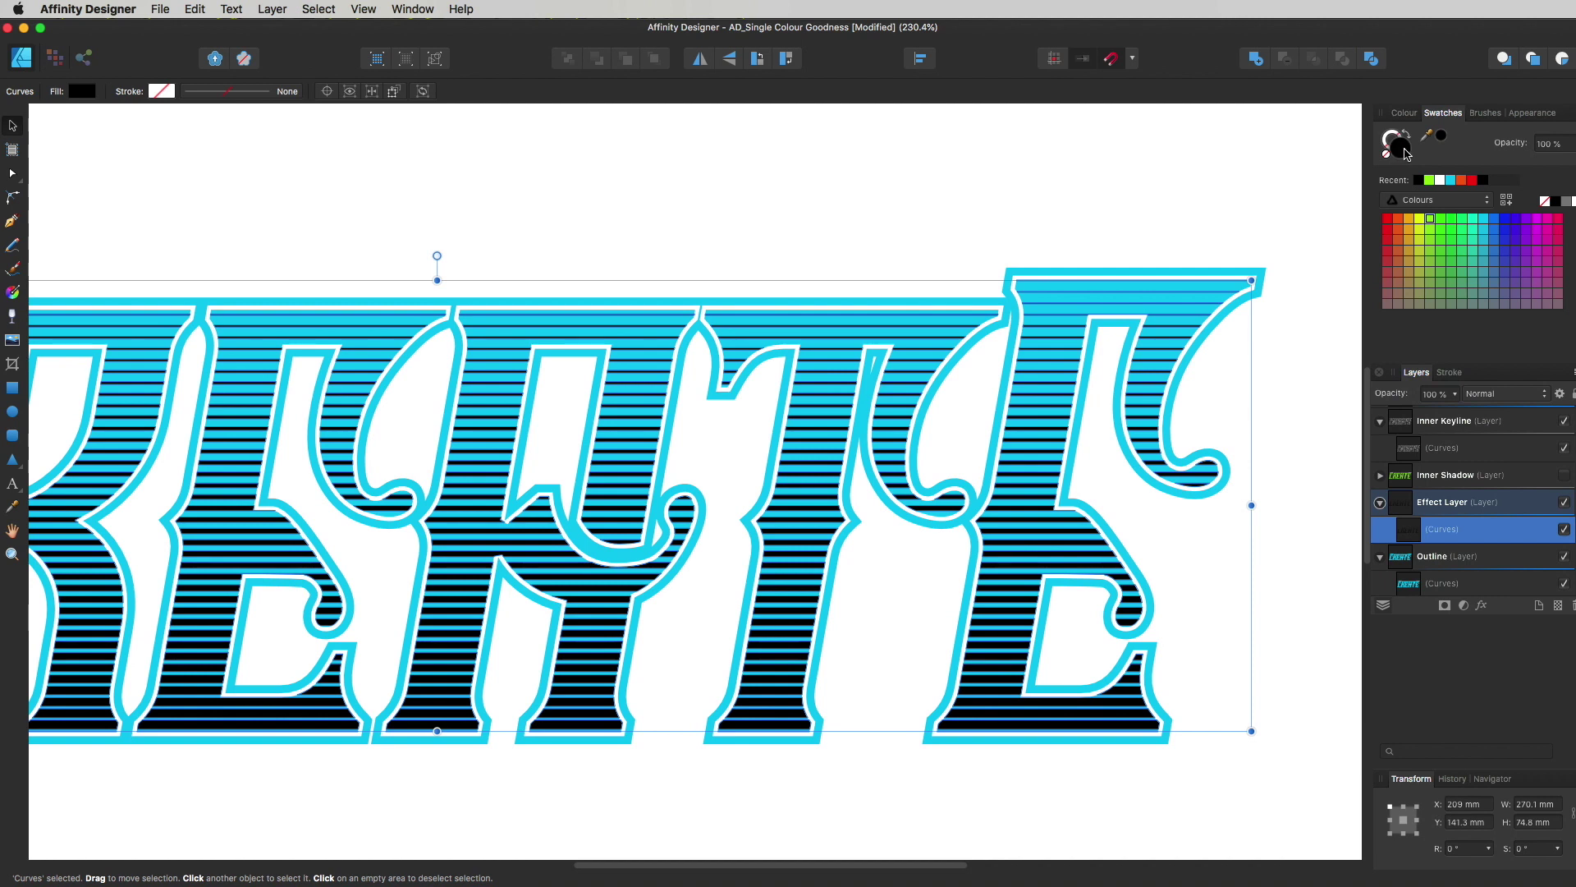
pyautogui.click(1279, 307)
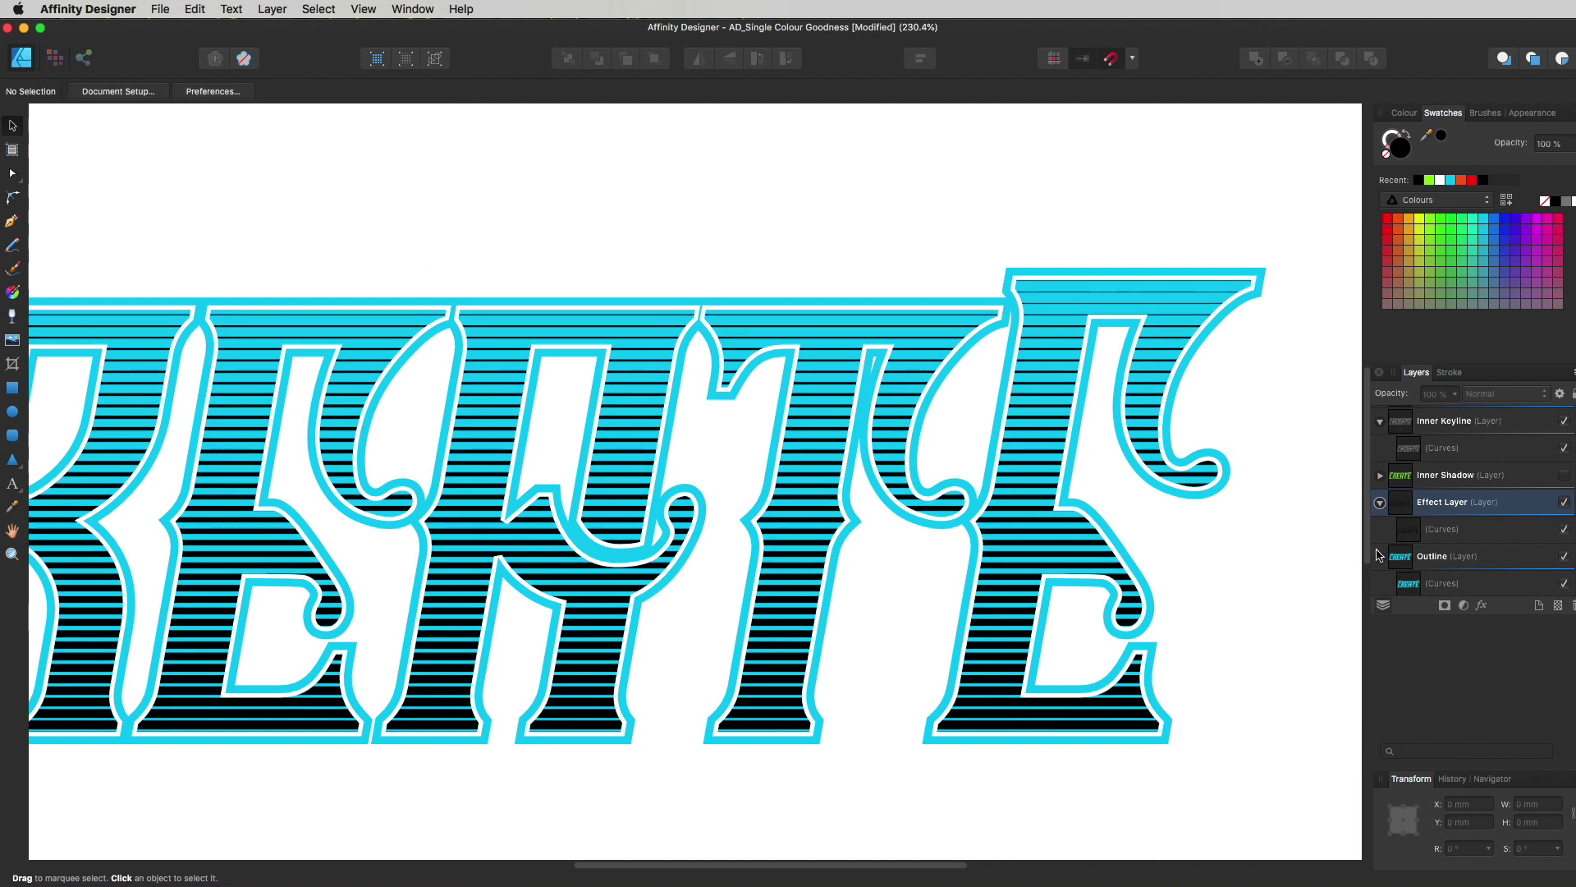
pyautogui.click(1379, 502)
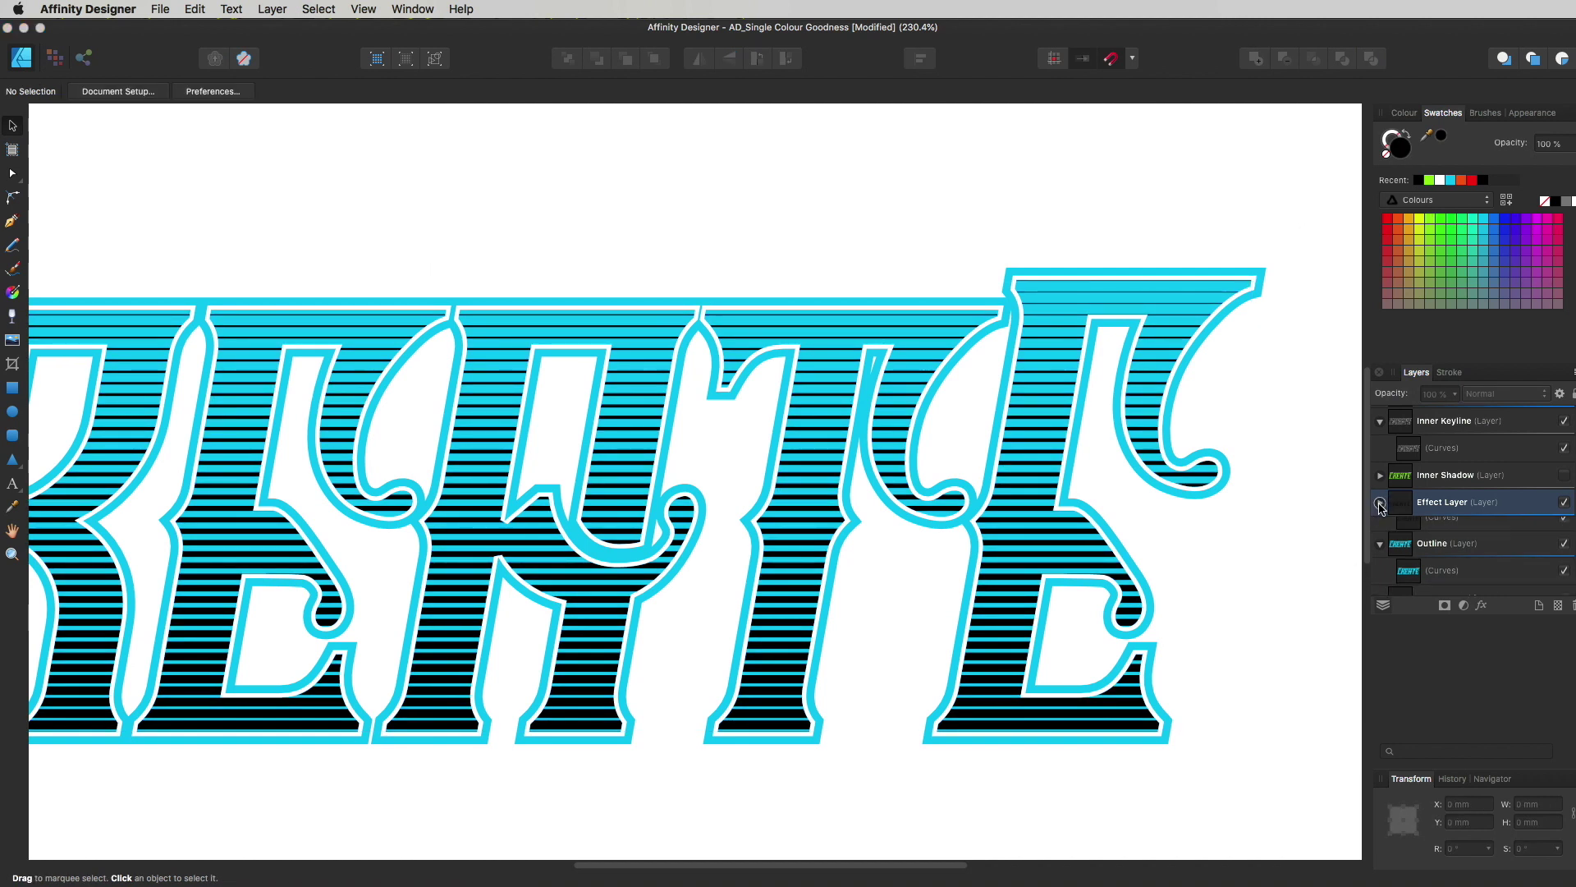
# Duplicate the Inner Shadow layer and rename the copy above Effect Layer to Inner Keyline.
pyautogui.moveTo(1489, 483); pyautogui.dragTo(1538, 605)
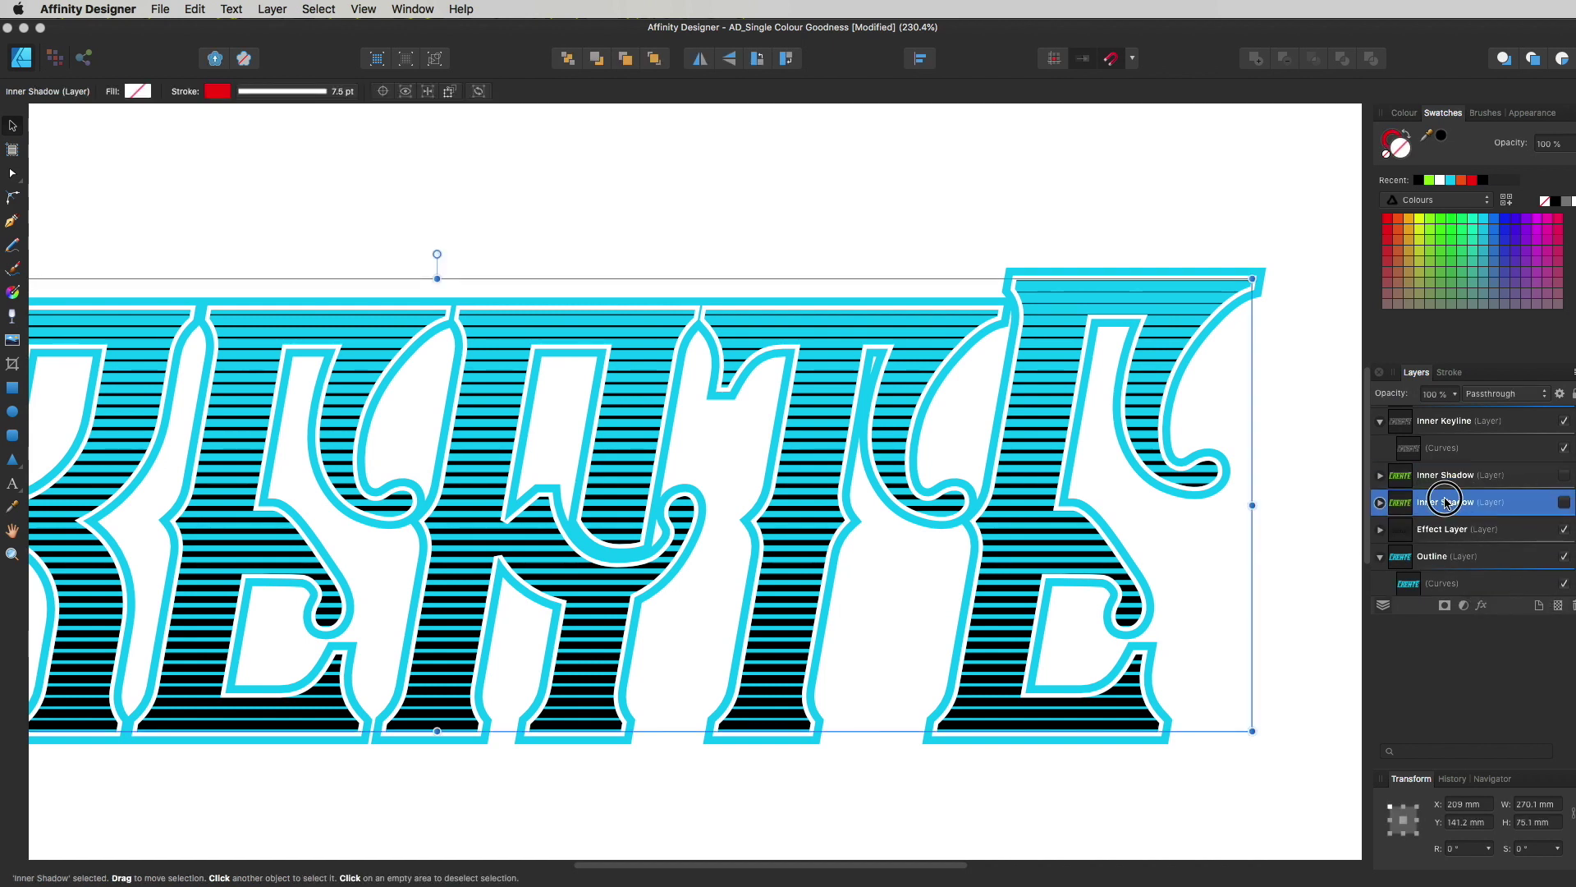
pyautogui.doubleClick(1451, 503)
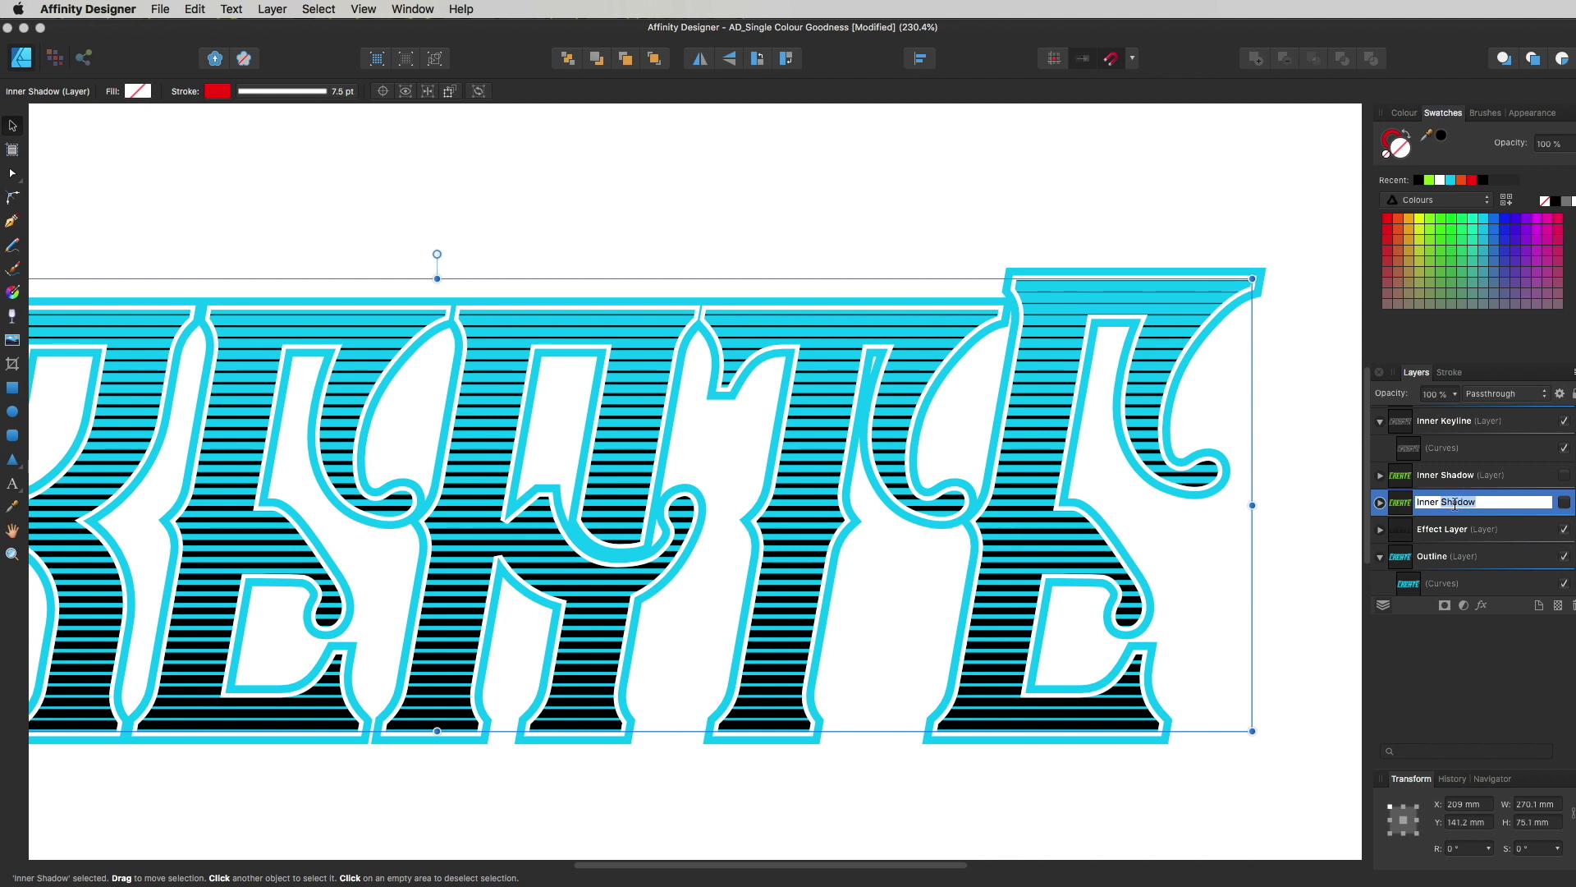
pyautogui.write('Keyline')
pyautogui.press('Return')
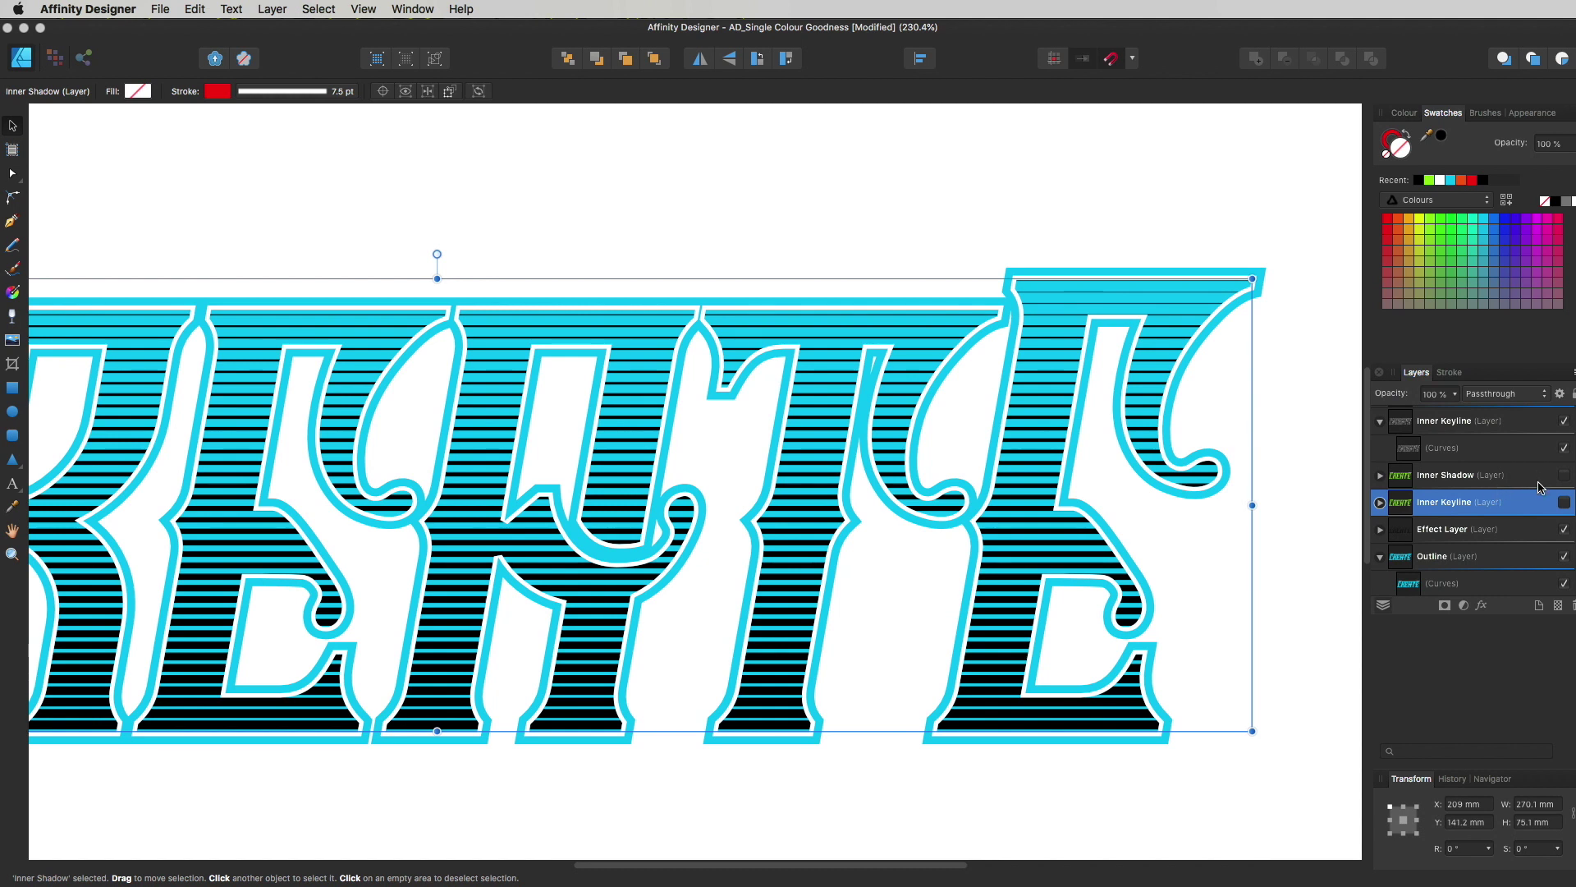
# Show the duplicated Inner Keyline layer, give it a black 2 pt stroke with no fill, and clear the selection.
pyautogui.click(1564, 502)
pyautogui.click(1395, 146)
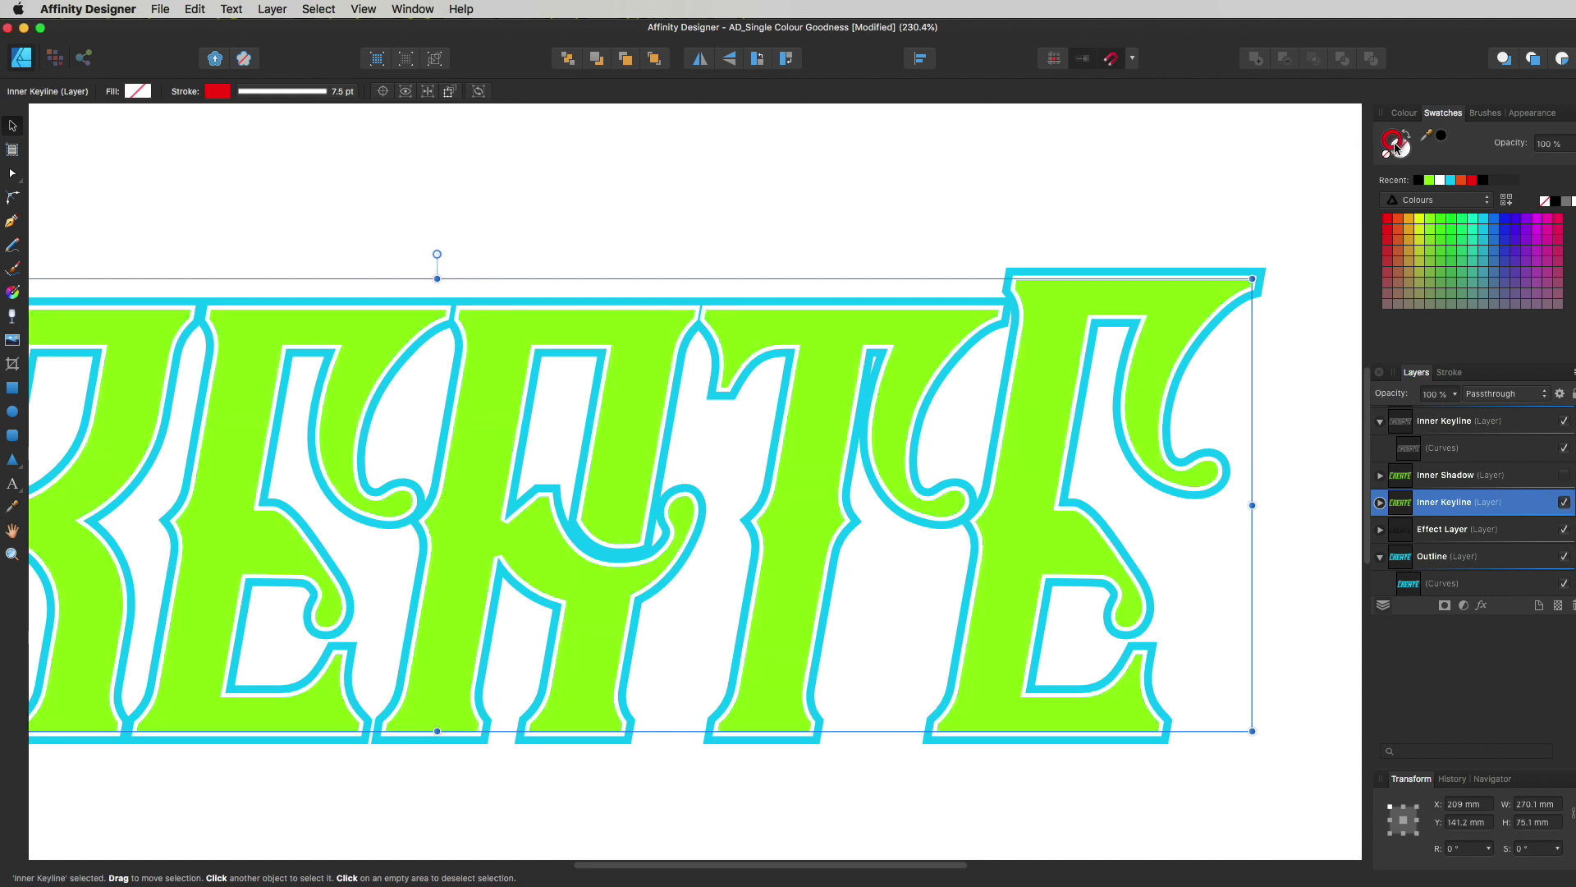
pyautogui.click(1418, 181)
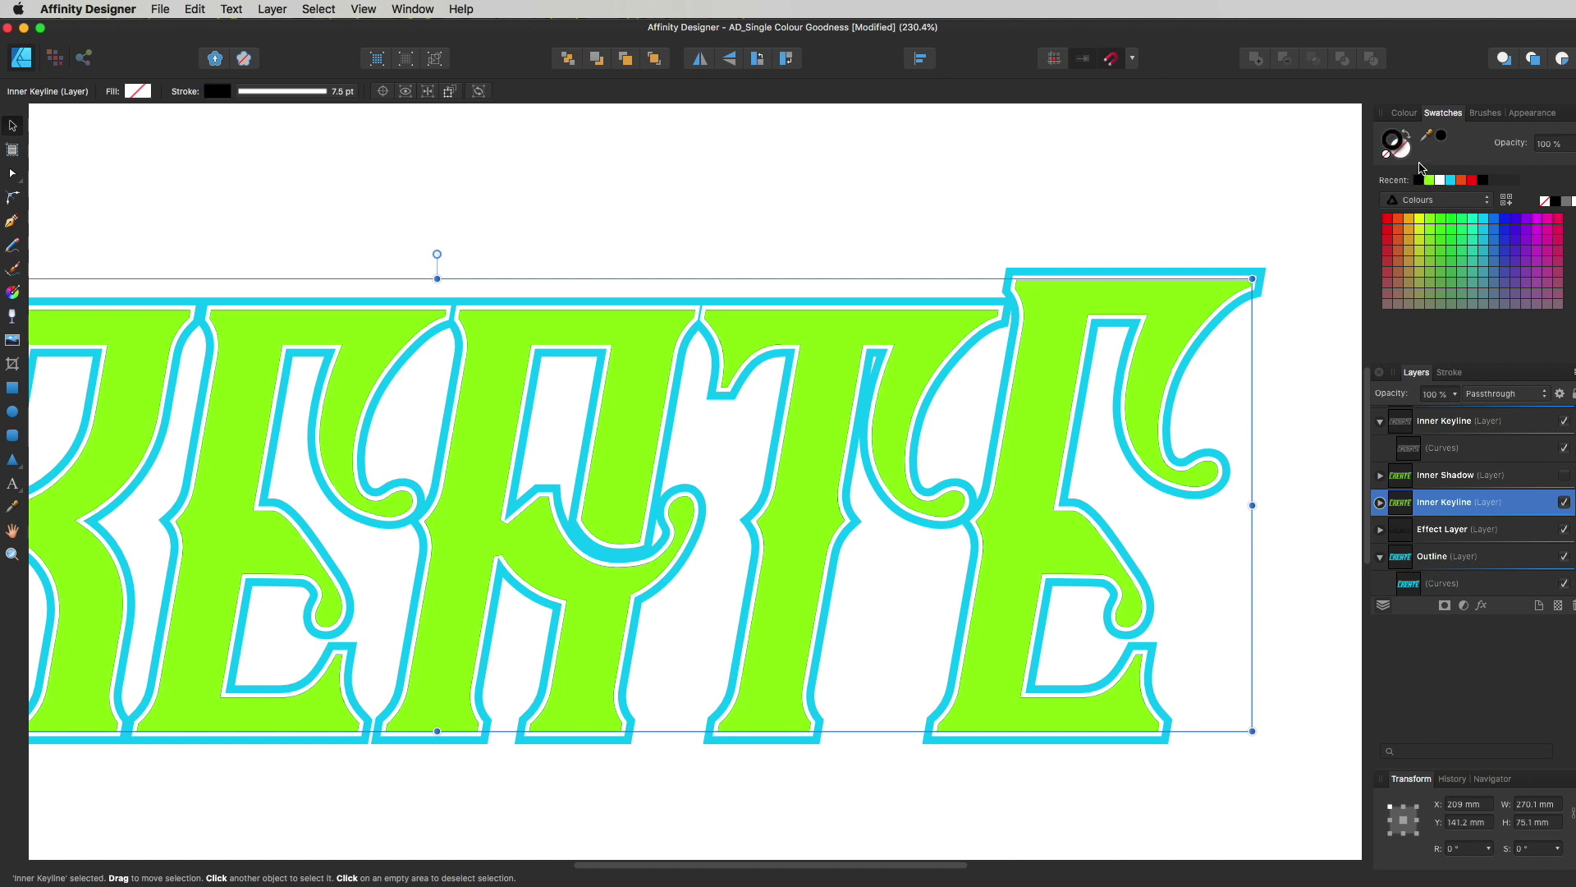
pyautogui.click(1415, 152)
pyautogui.click(1450, 374)
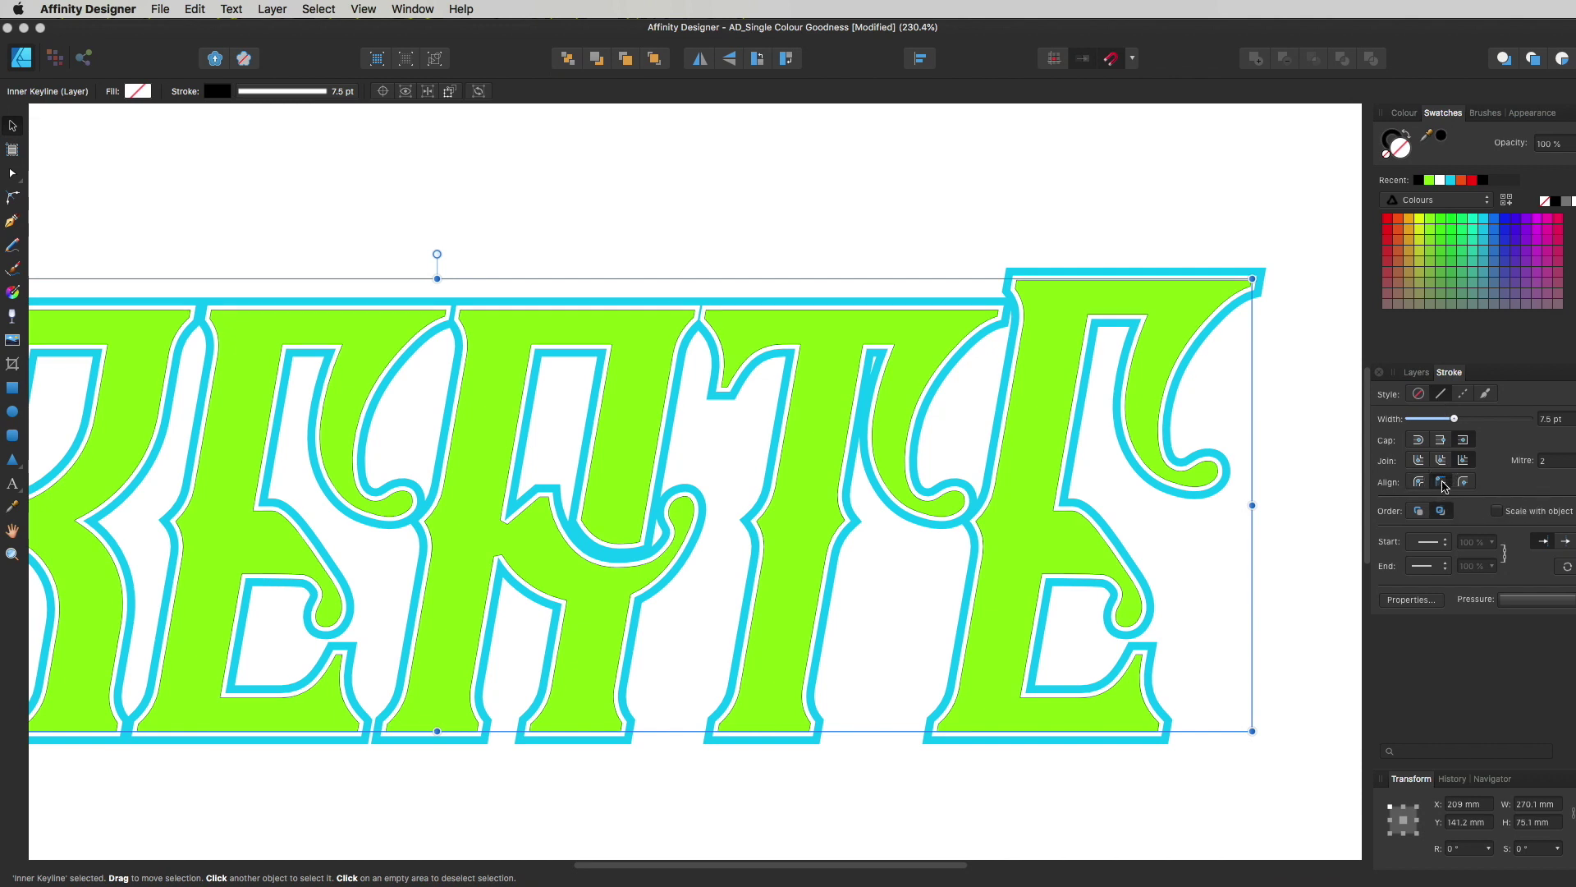
pyautogui.moveTo(1454, 419); pyautogui.dragTo(1438, 424)
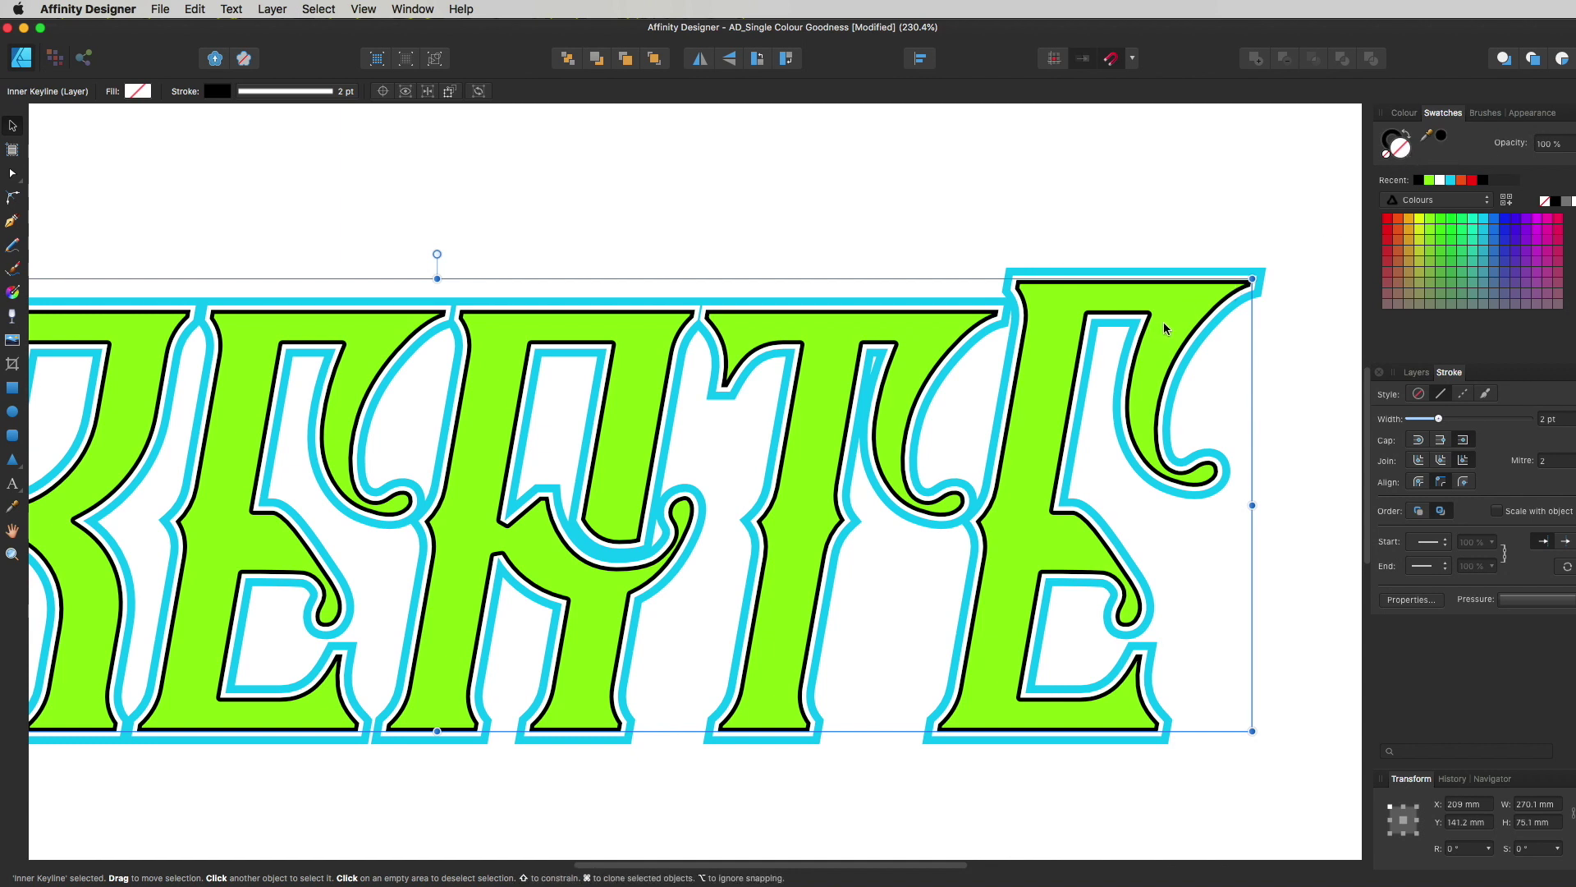
pyautogui.click(1546, 204)
pyautogui.click(1191, 259)
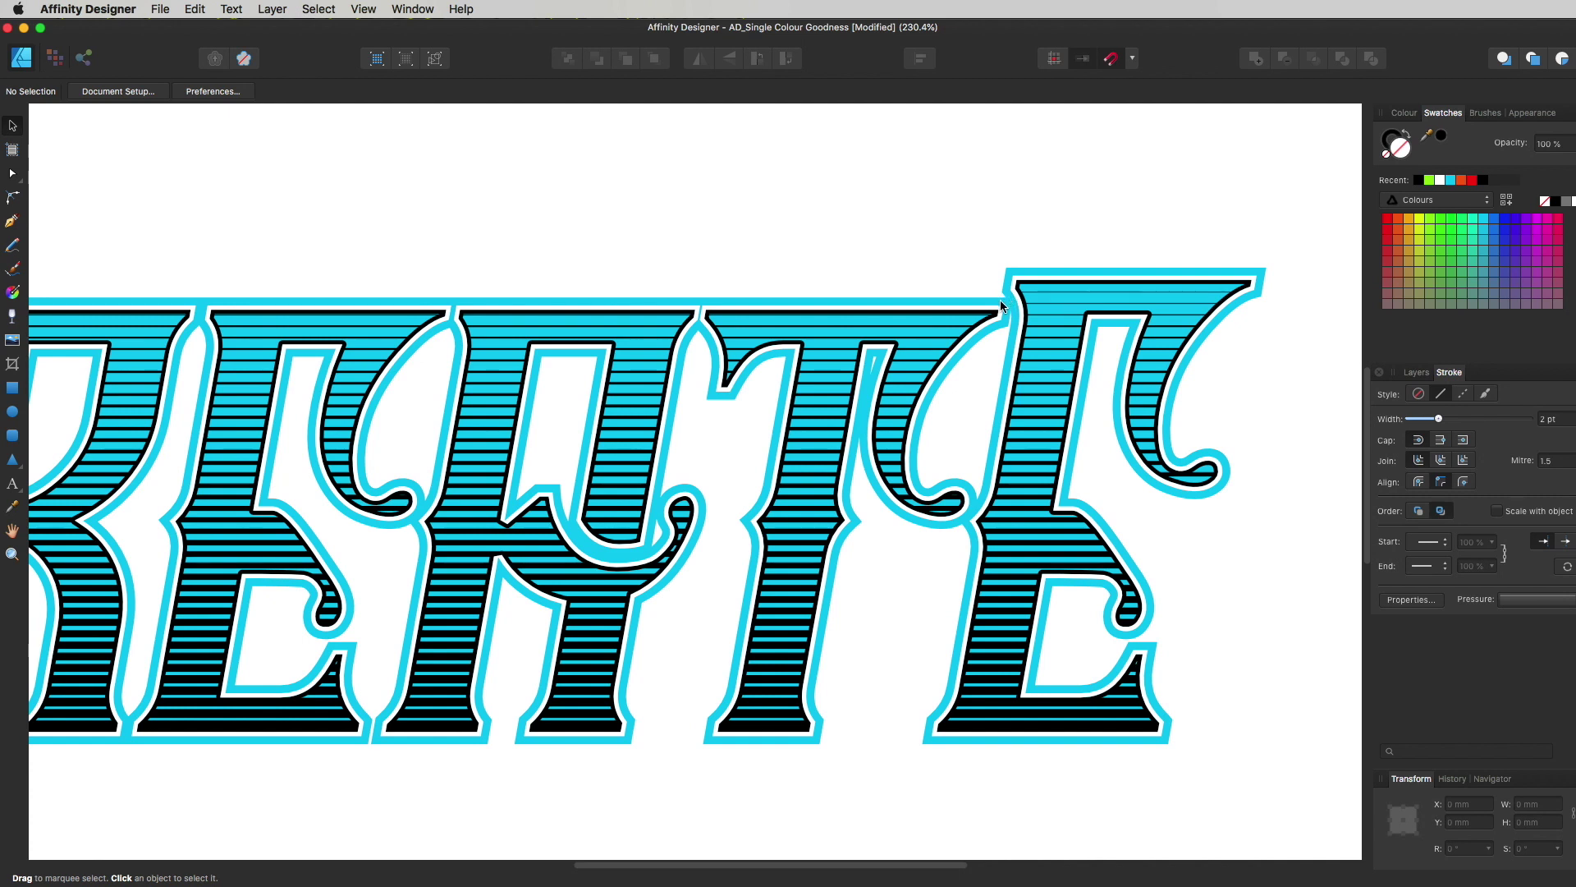
# Show the Inner Shadow layer, expand it and select its green lettering curves.
pyautogui.scroll(-5, 1126, 493)
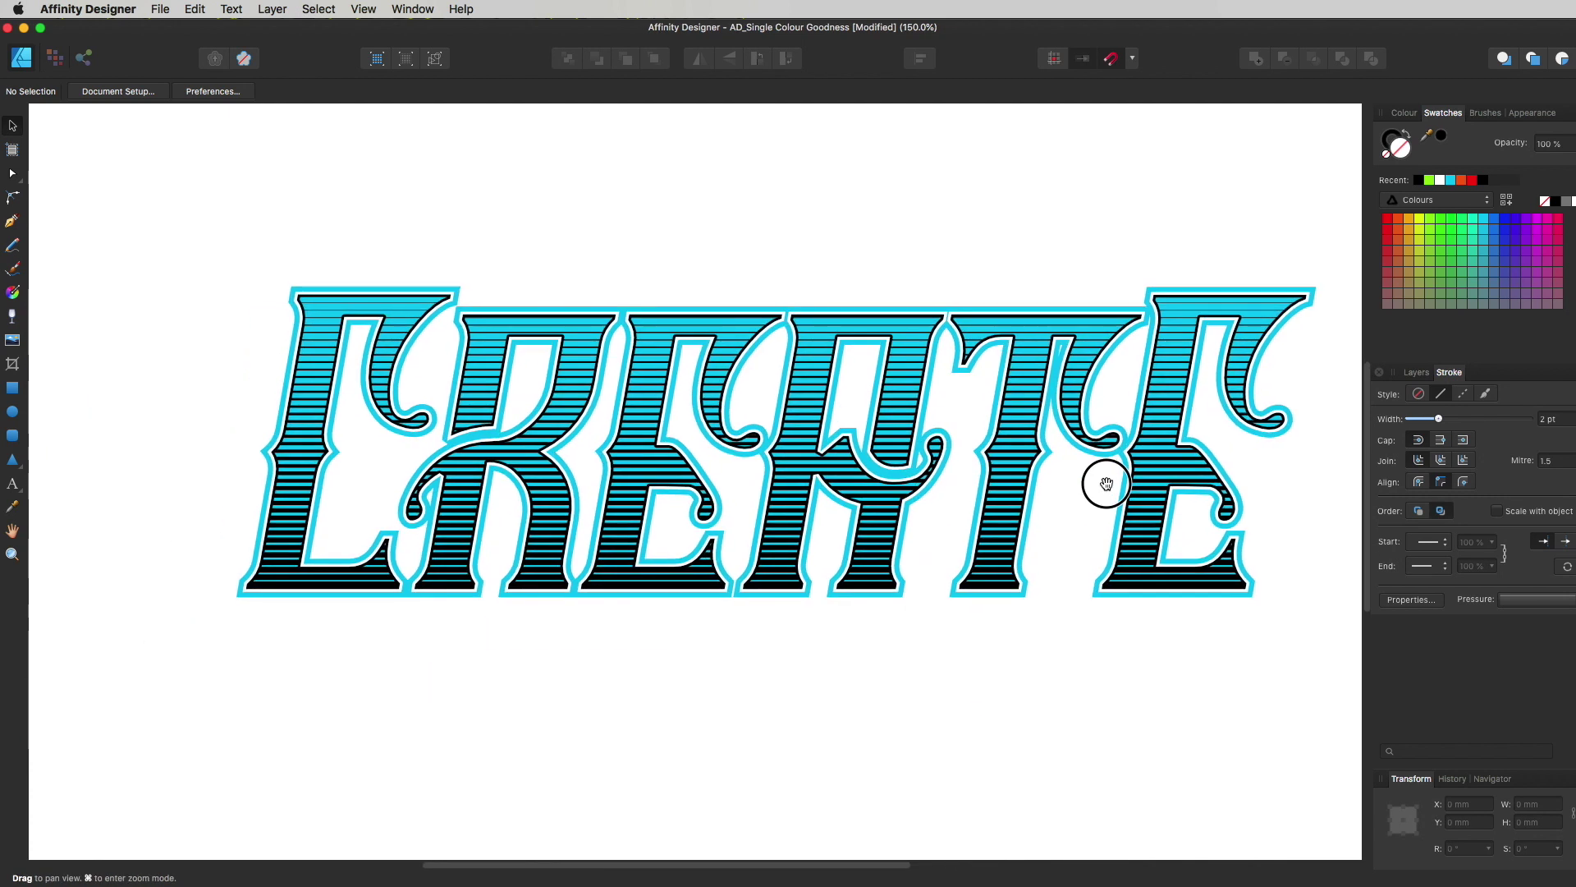
pyautogui.scroll(-2, 1078, 482)
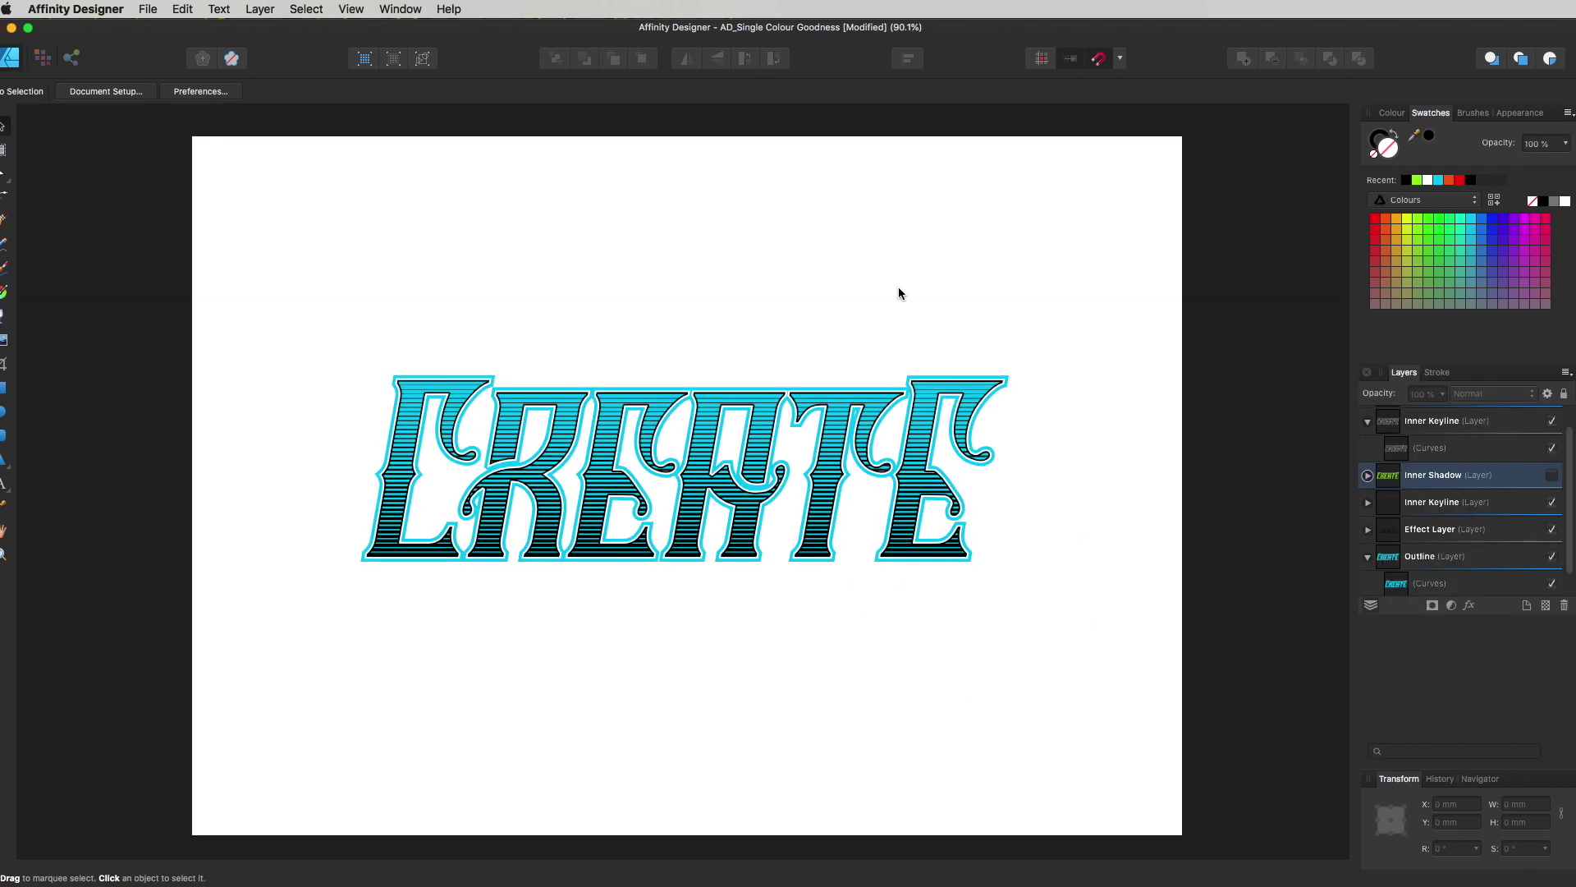
pyautogui.click(1551, 474)
pyautogui.click(1371, 476)
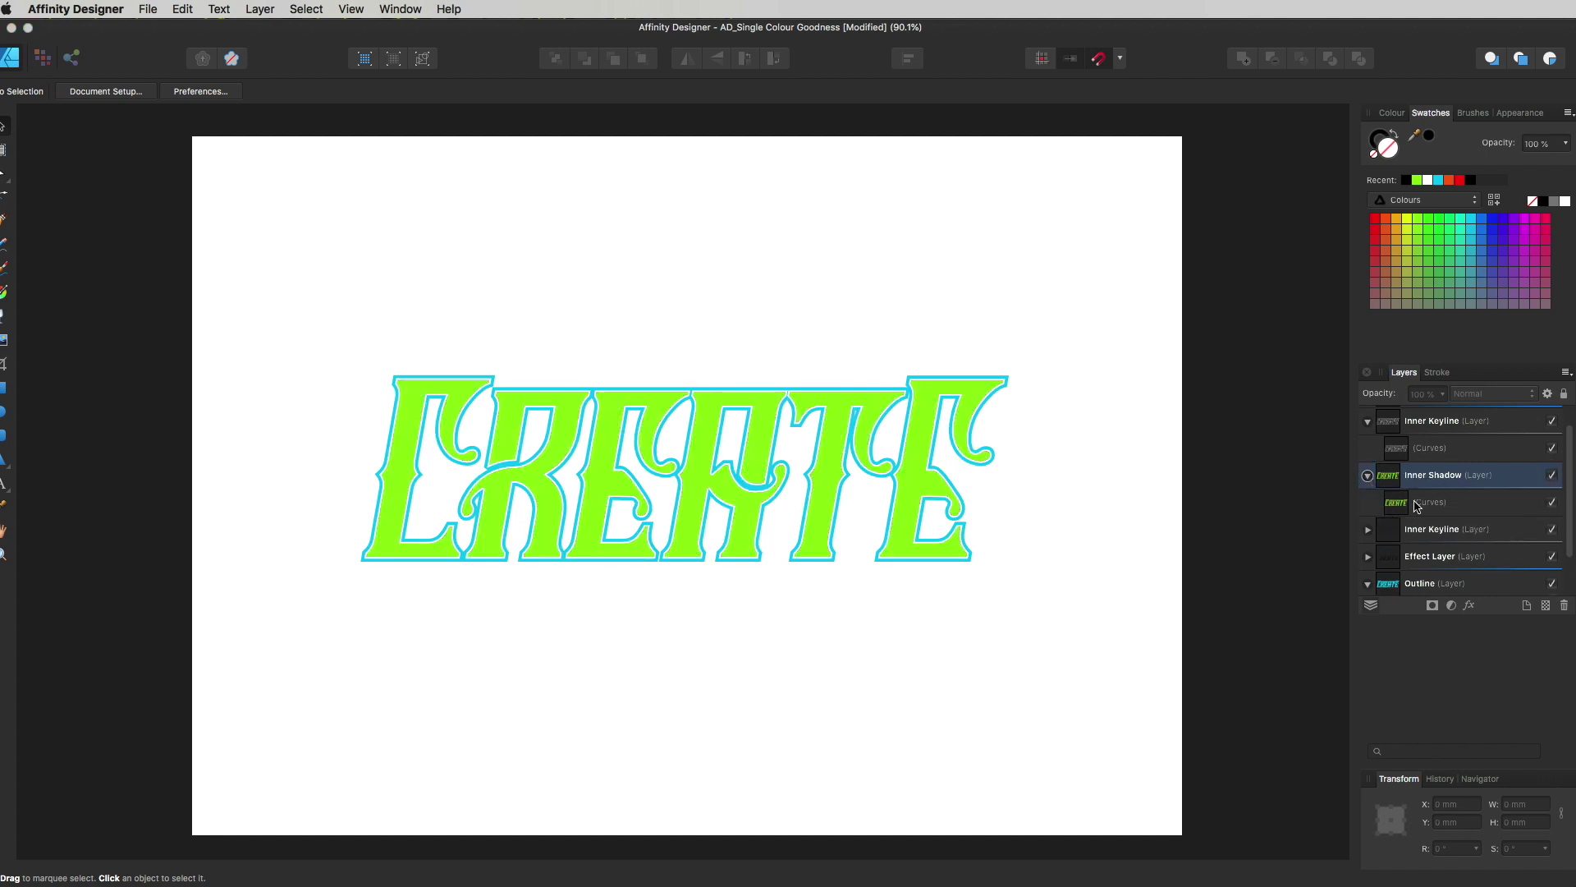
pyautogui.click(1447, 505)
pyautogui.click(969, 379)
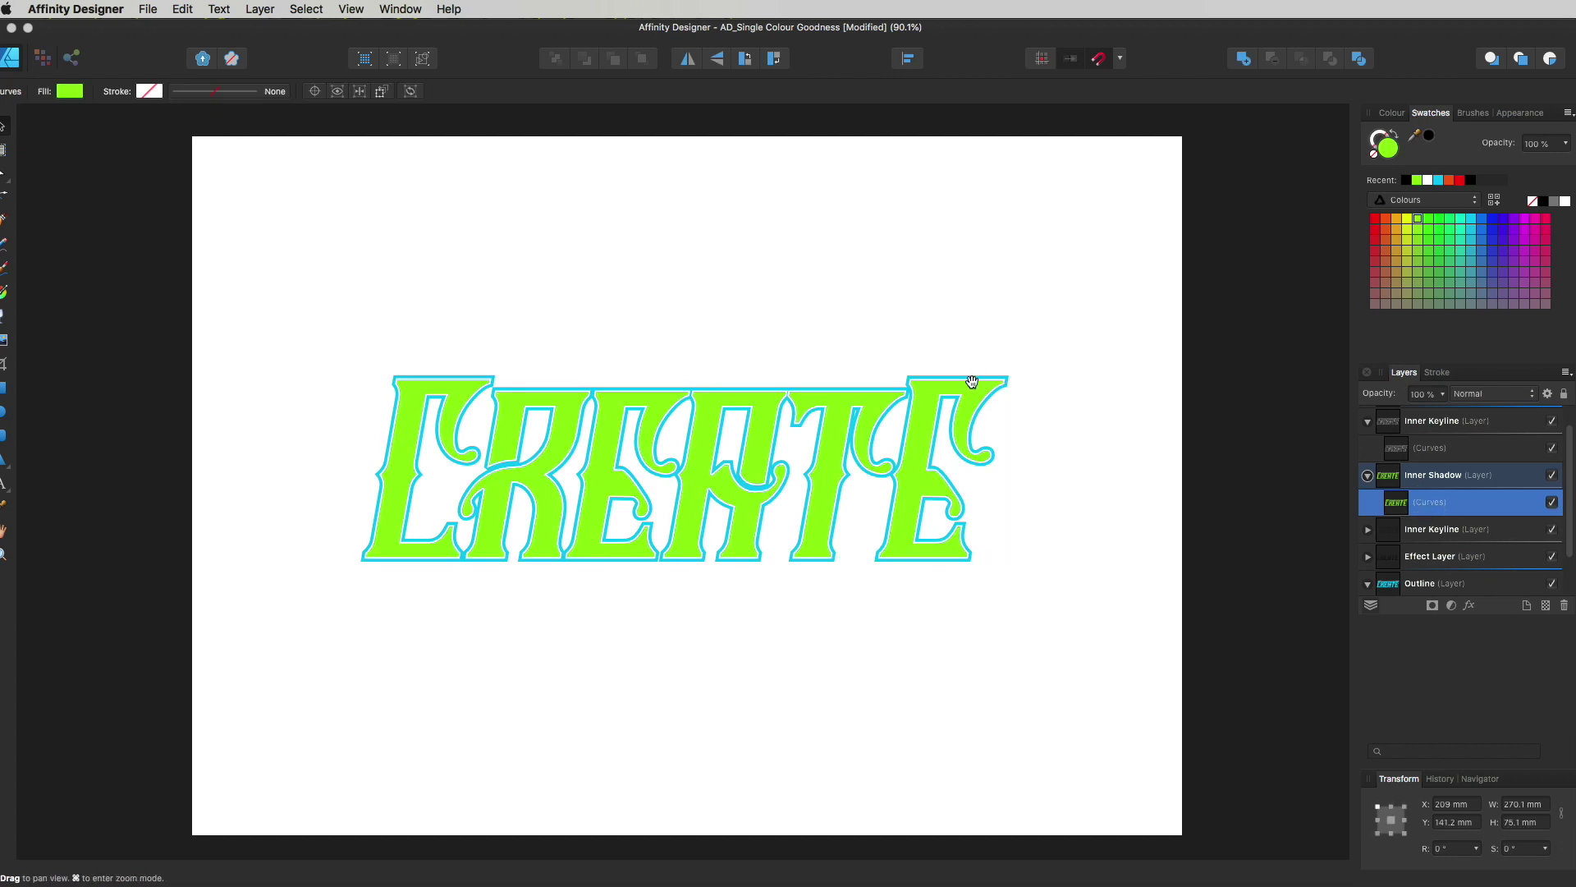
# Duplicate the green Inner Shadow curves, offsetting the copy about 1.6 mm right and 1.2 mm down.
pyautogui.press('space')
pyautogui.moveTo(944, 358); pyautogui.dragTo(1136, 495)
pyautogui.press('super')
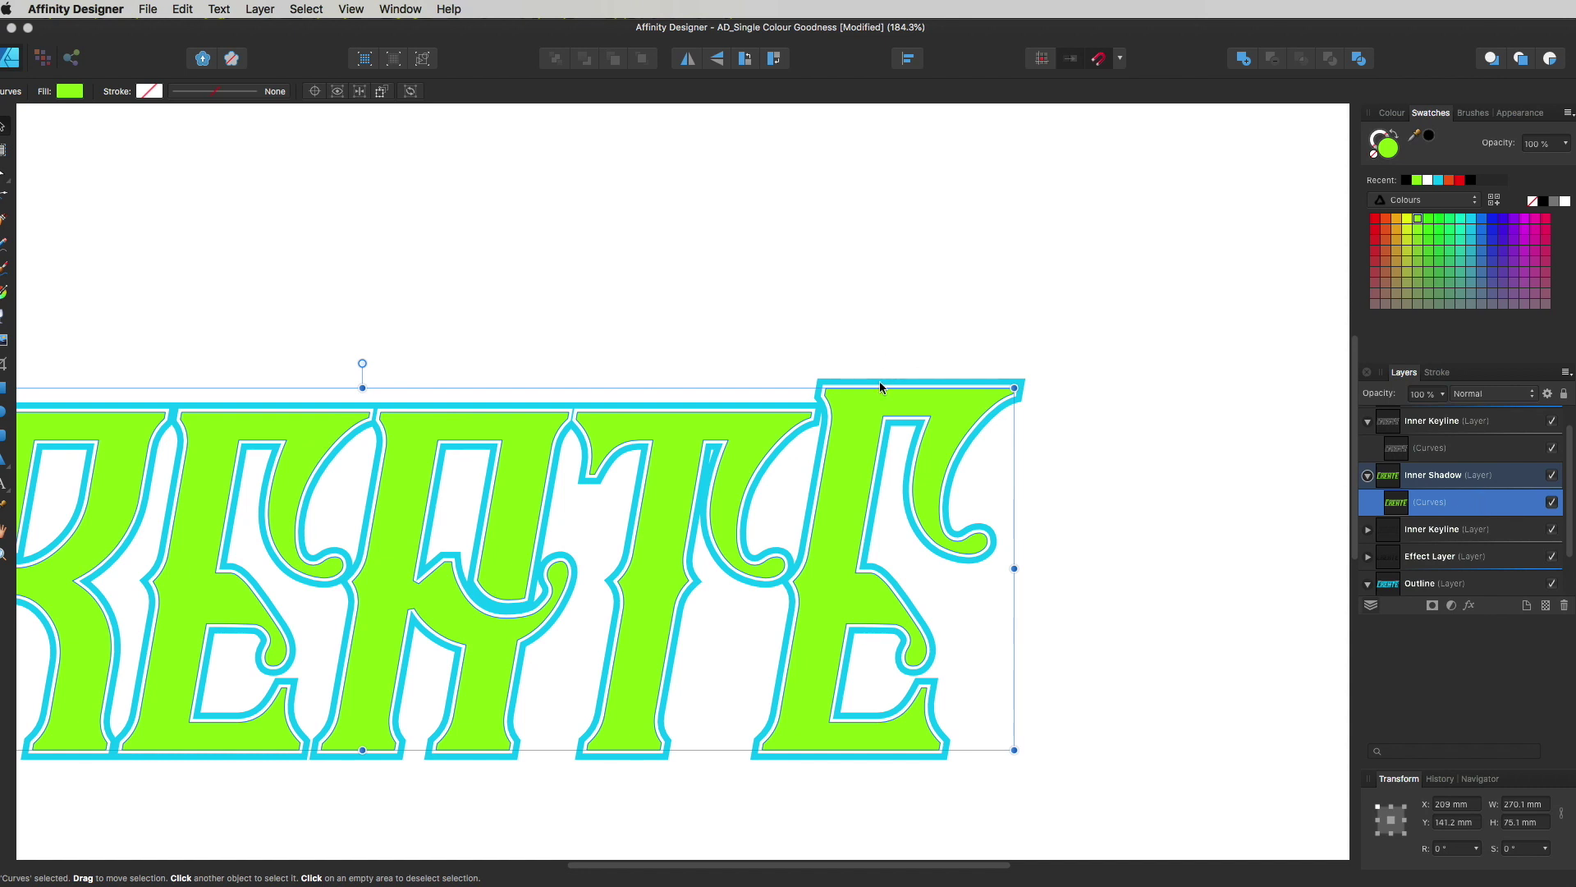
pyautogui.click(853, 408)
pyautogui.moveTo(854, 408); pyautogui.dragTo(860, 410)
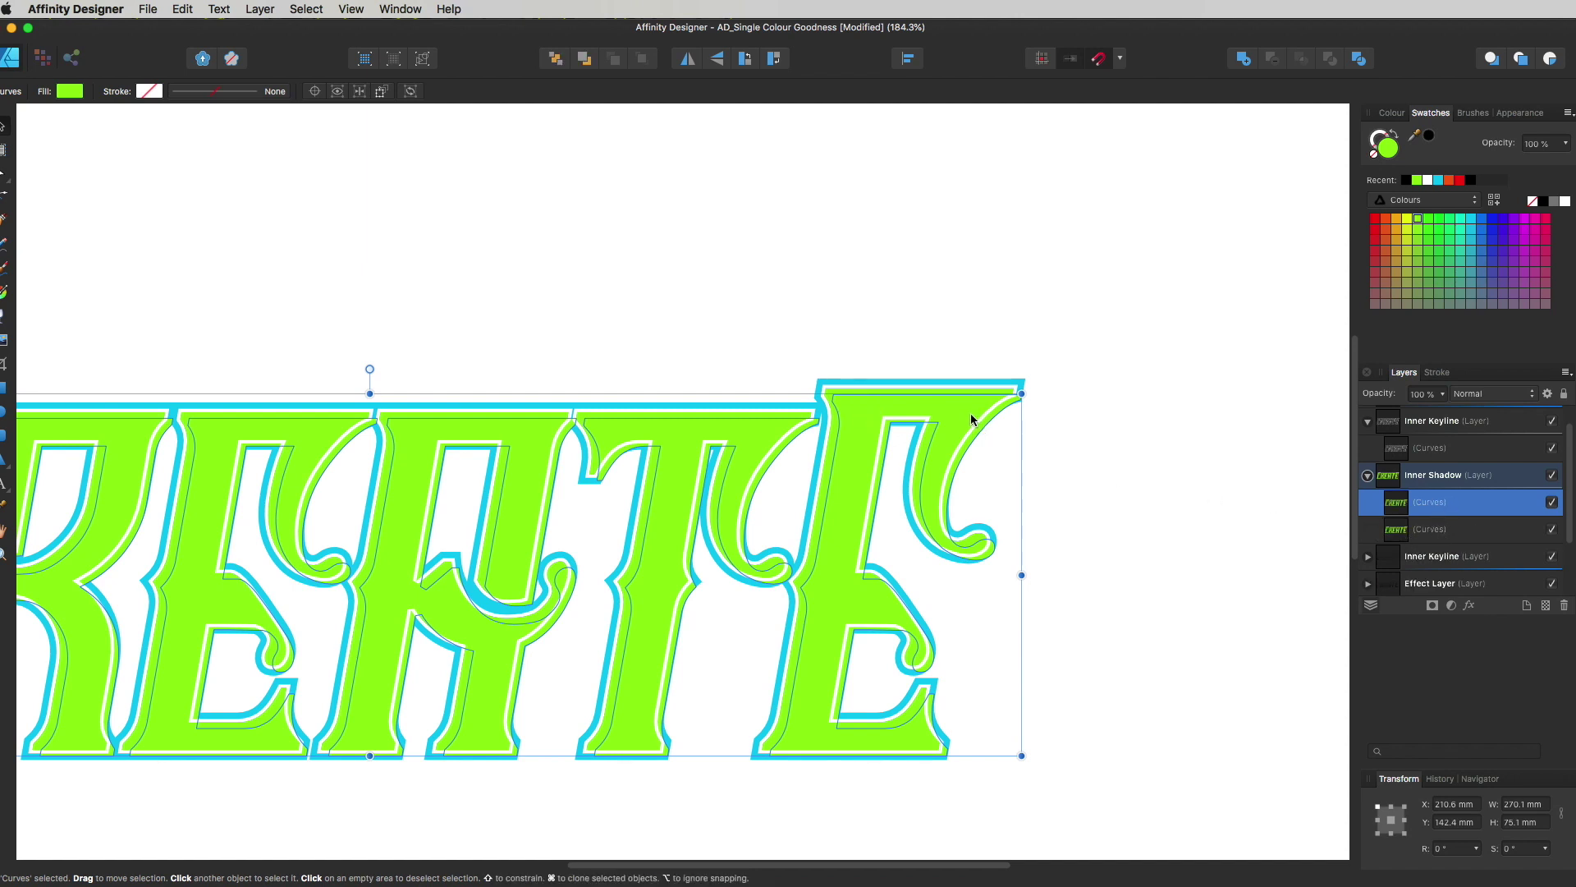
# Fill the offset copy with black and subtract it from the original green curves.
pyautogui.click(1408, 180)
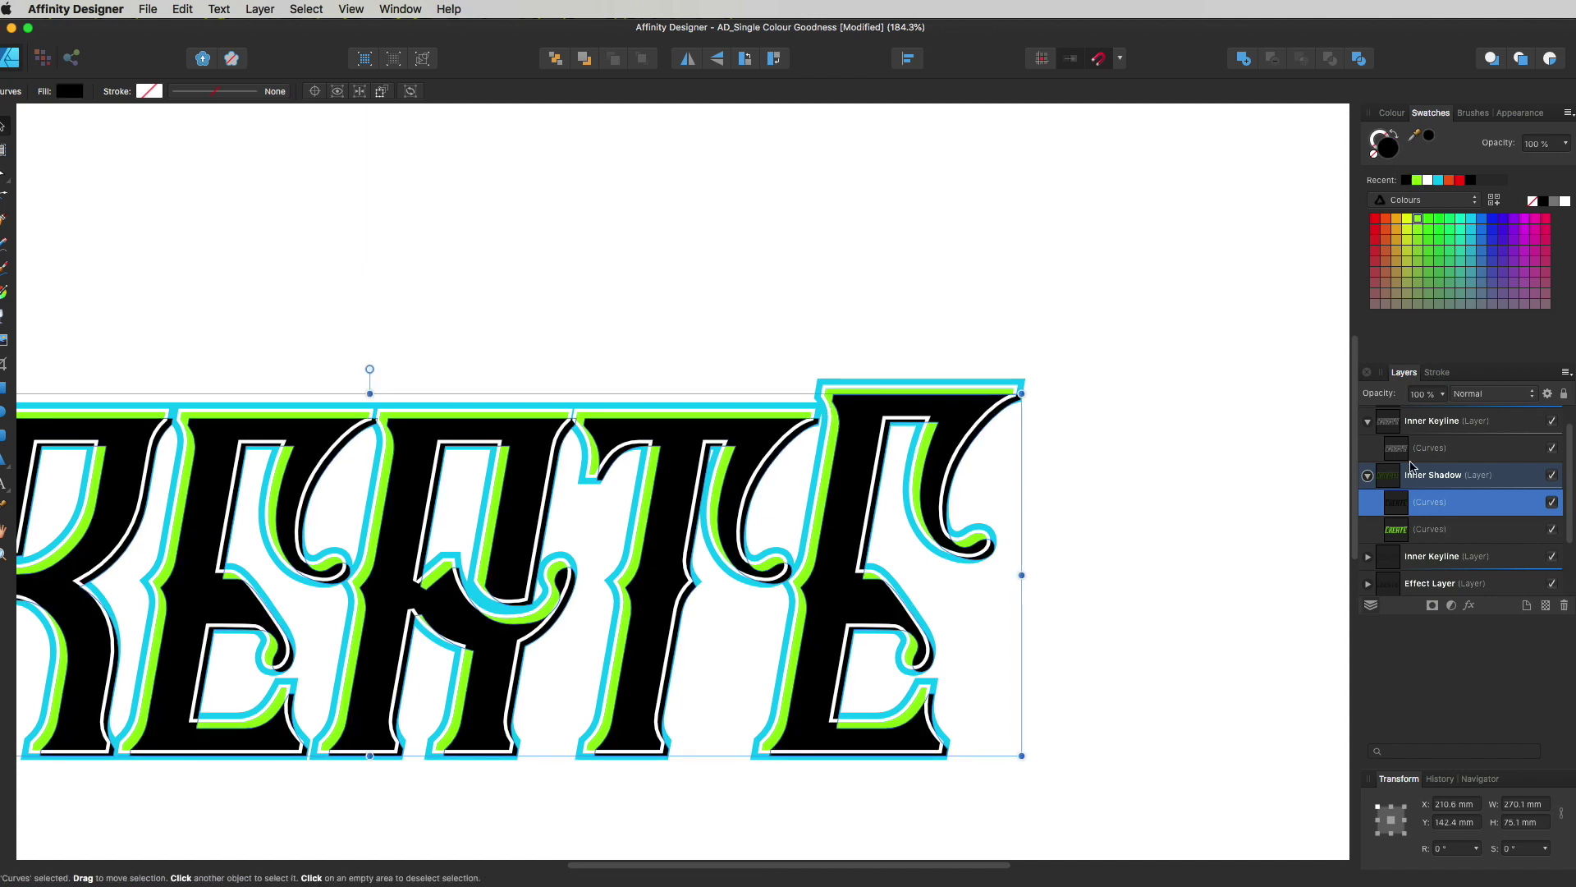
pyautogui.keyDown('shift'); pyautogui.click(1439, 531); pyautogui.keyUp('shift')
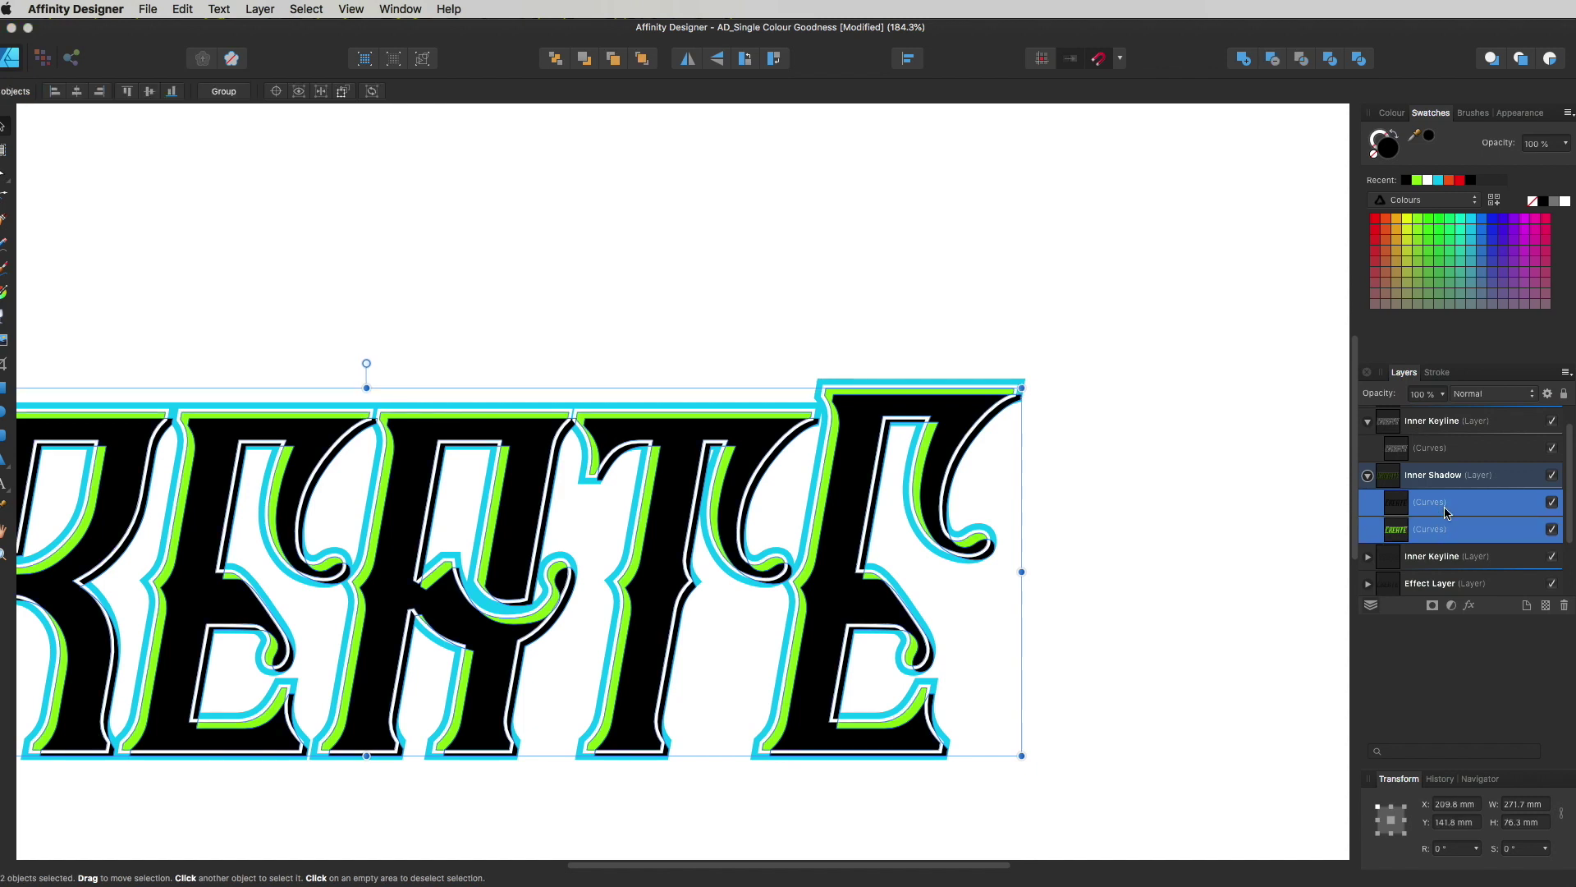
pyautogui.click(1275, 61)
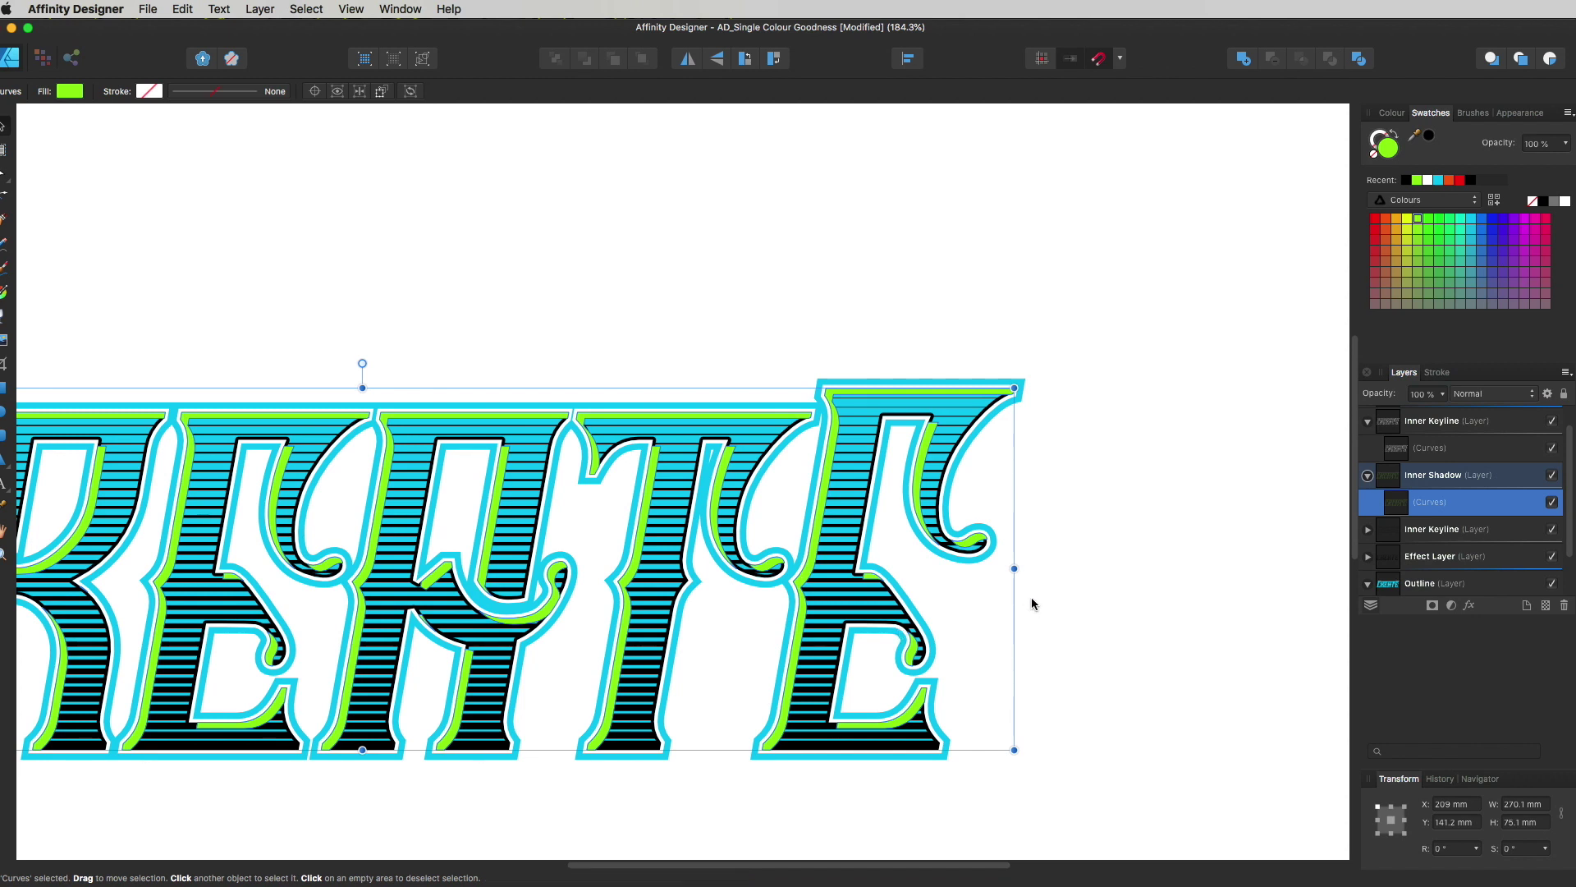
# Fill the remaining shadow shape with black, clear the selection and move the Inner Shadow layer into the Inner Keyline layer below it.
pyautogui.click(1409, 180)
pyautogui.press('super+d')
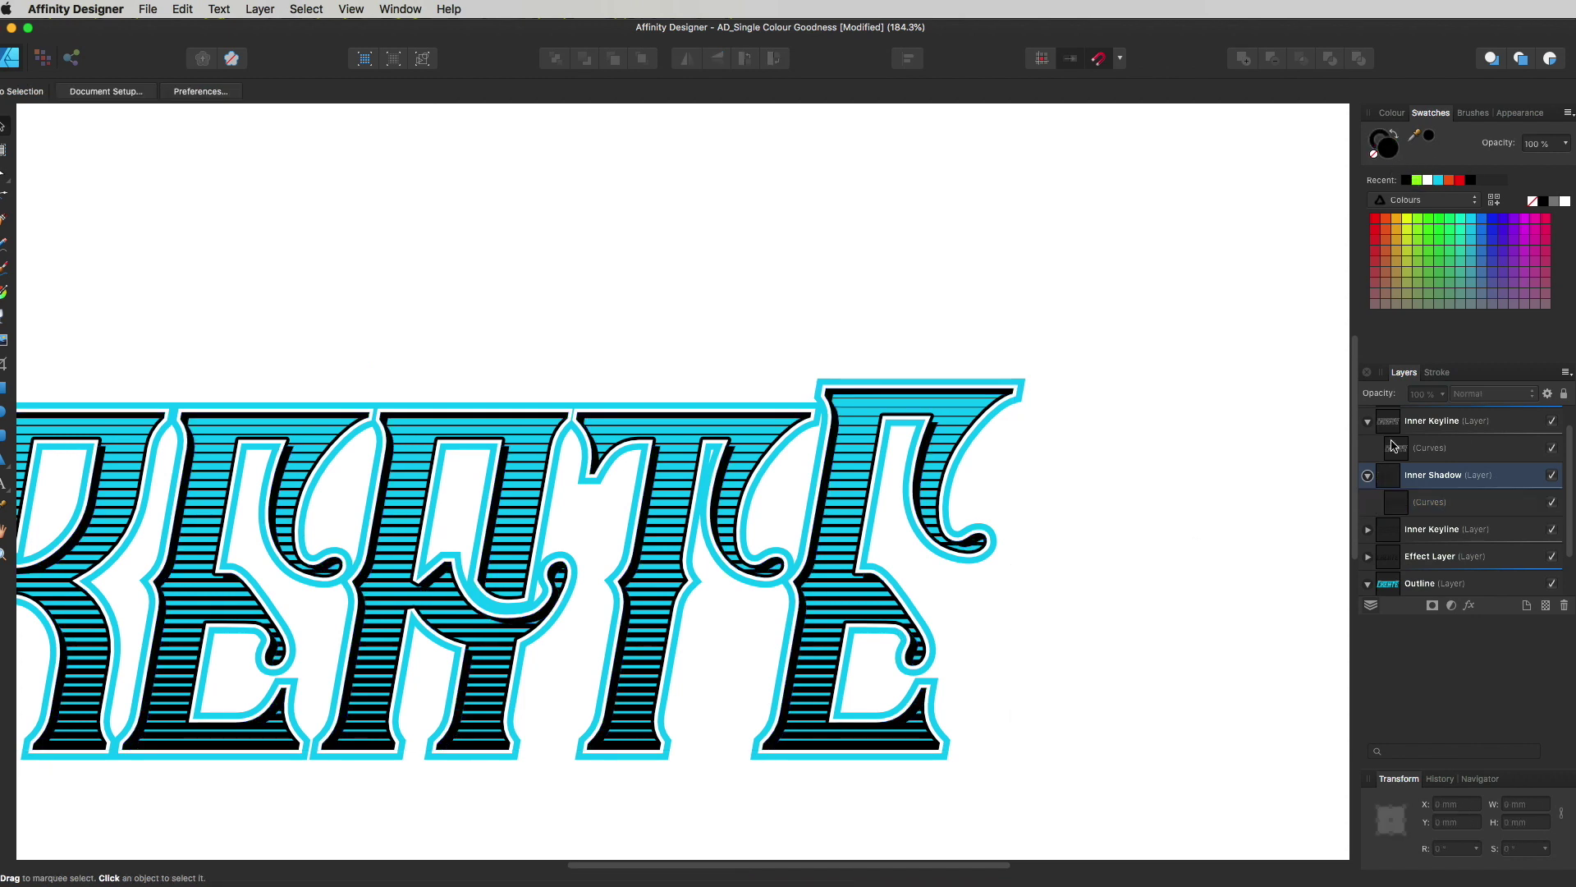
pyautogui.moveTo(1429, 483); pyautogui.dragTo(1425, 542)
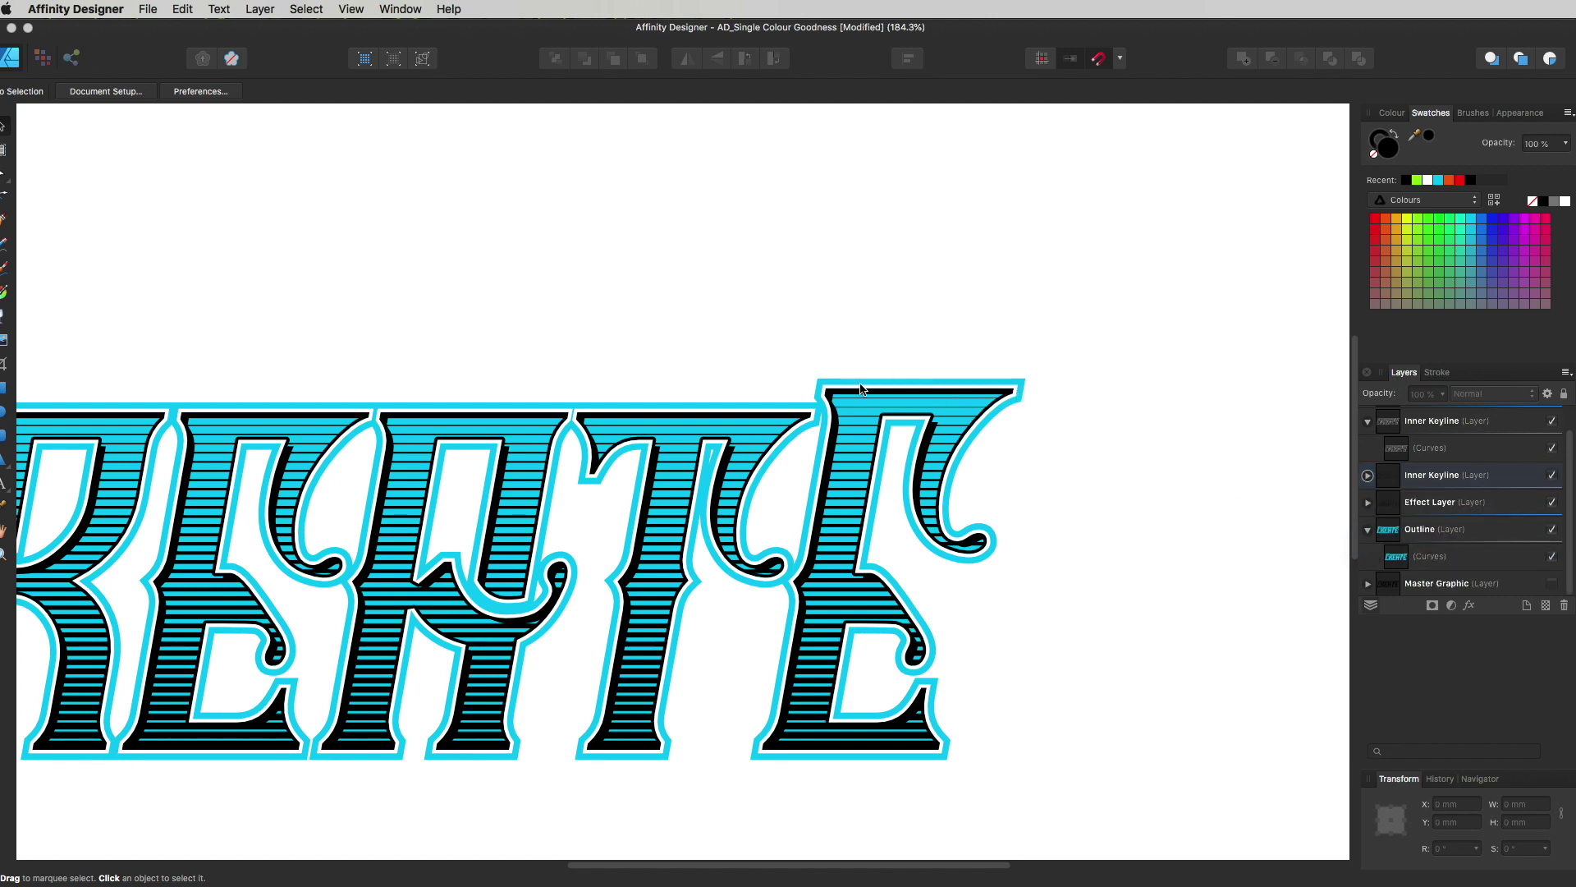
# Duplicate the cyan curves in the Outline layer, offsetting the copy about 1.6 mm right and 1.6 mm down.
pyautogui.press('space')
pyautogui.moveTo(721, 626); pyautogui.dragTo(1002, 612)
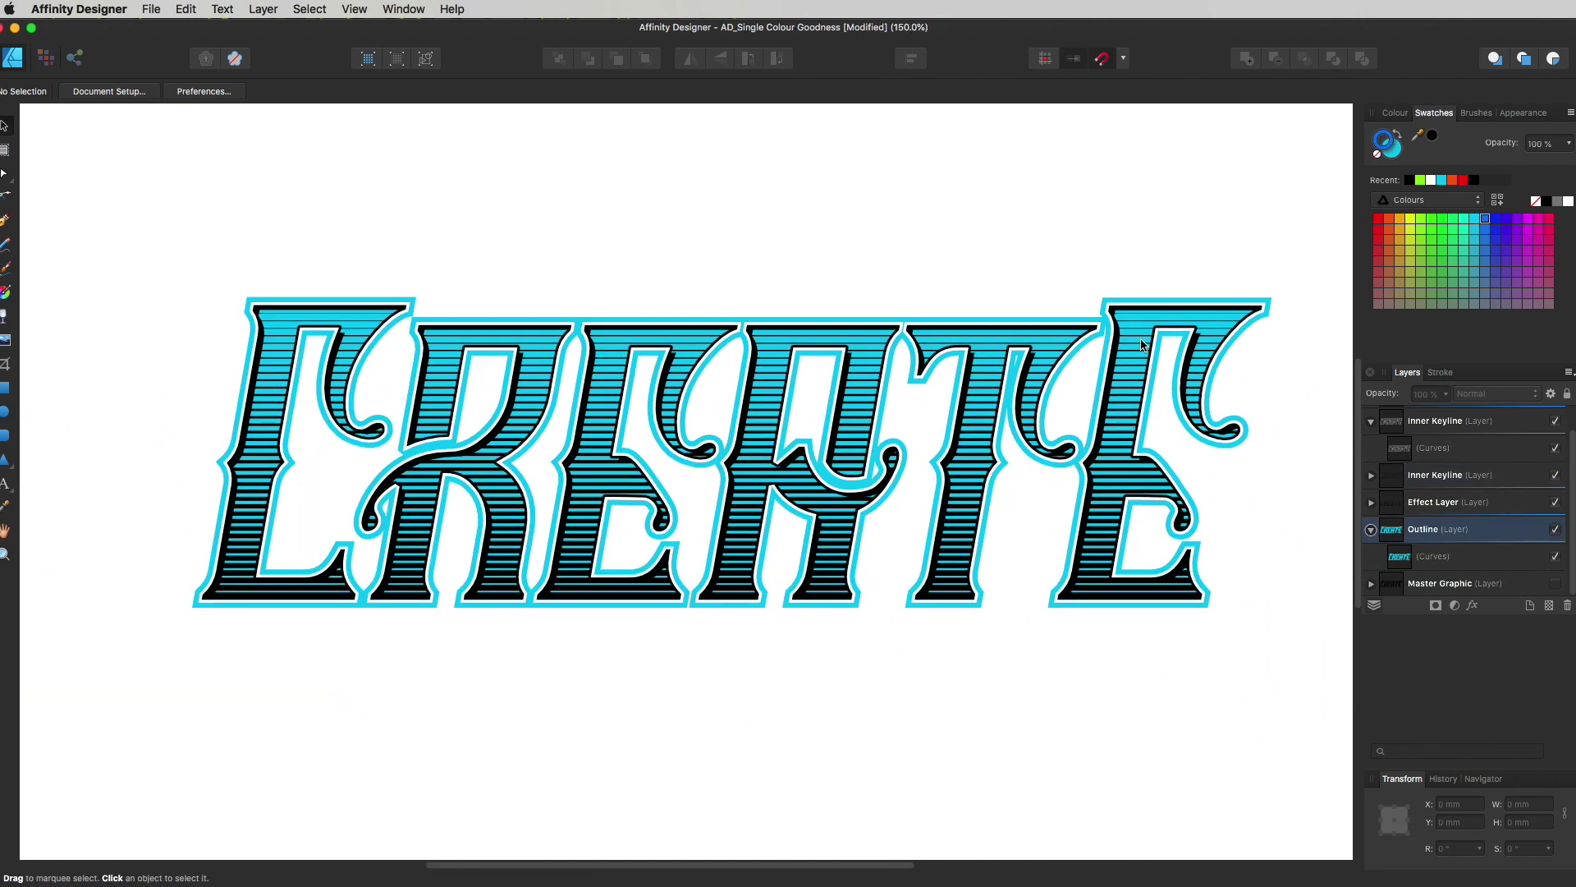
pyautogui.hscroll(-5, 1232, 386)
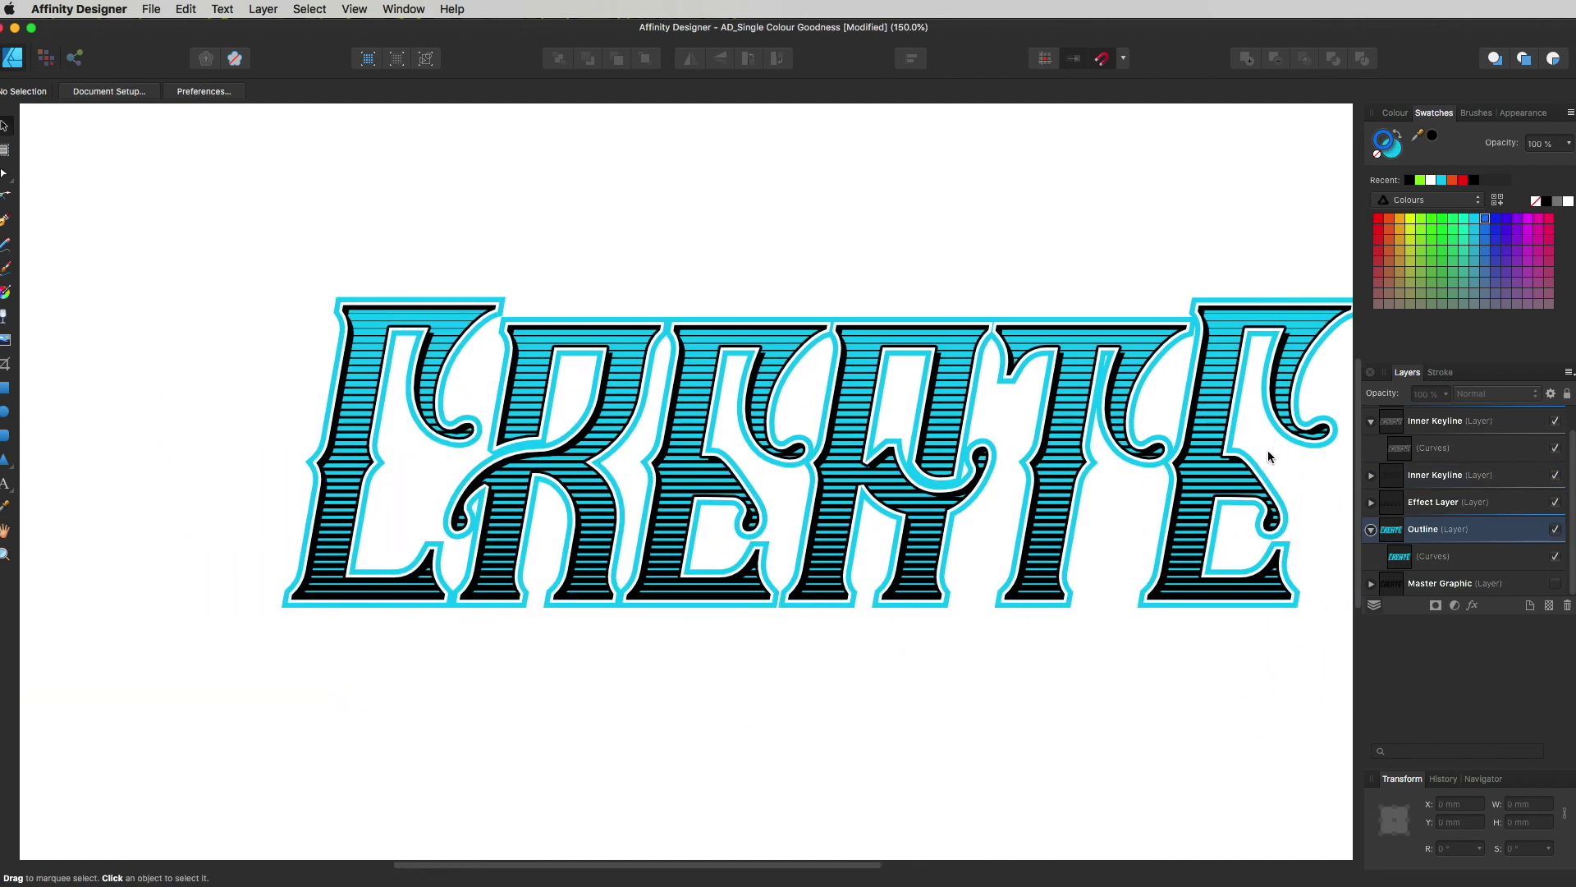
pyautogui.hscroll(5, 1248, 431)
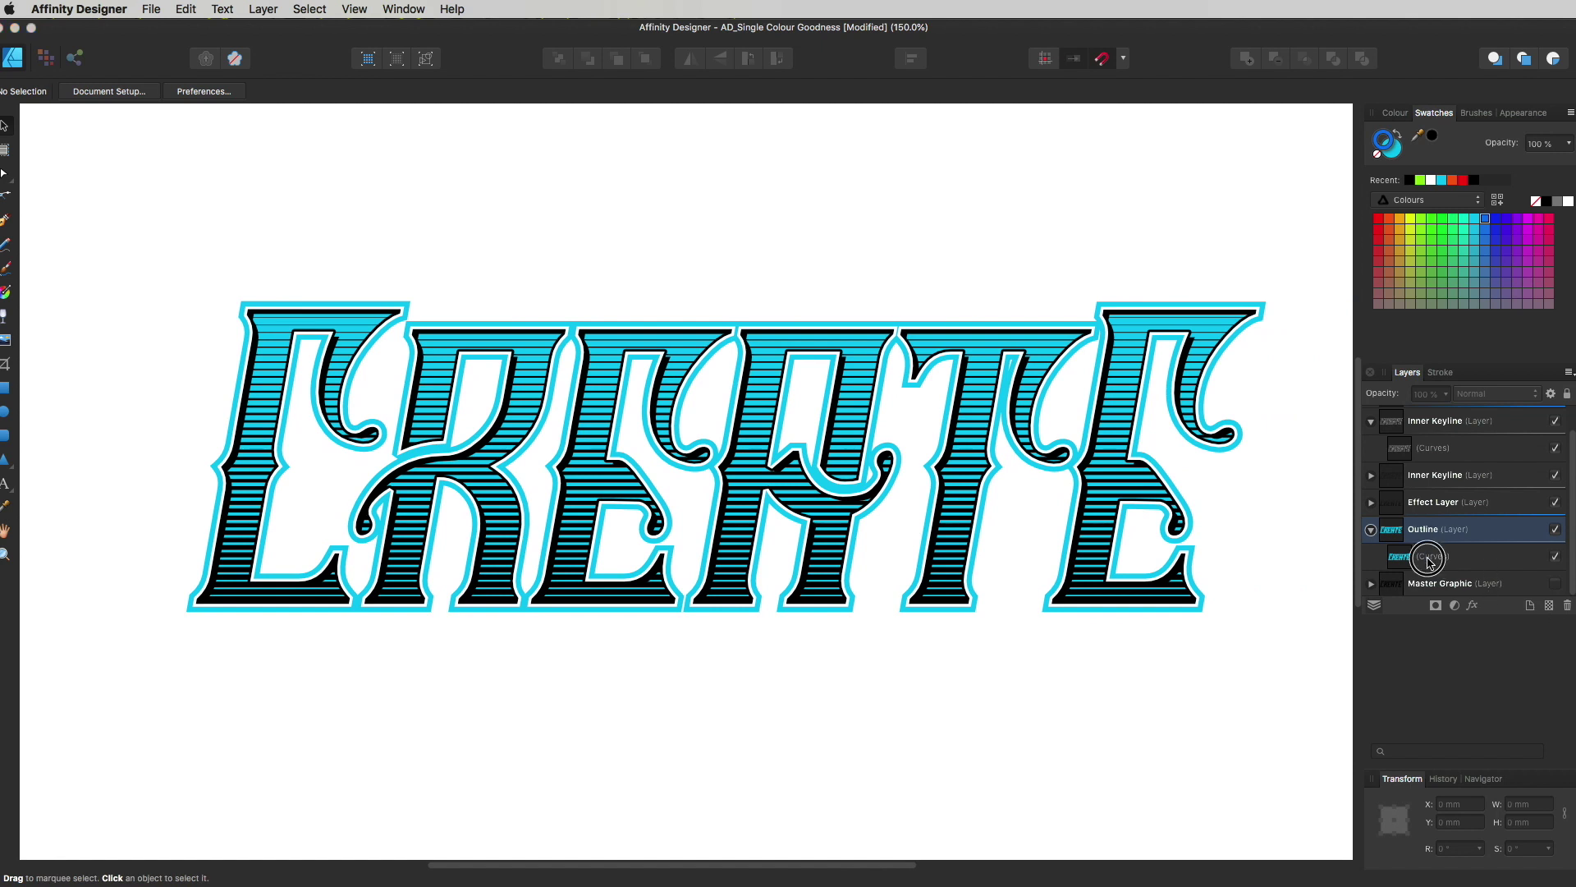
pyautogui.click(1432, 564)
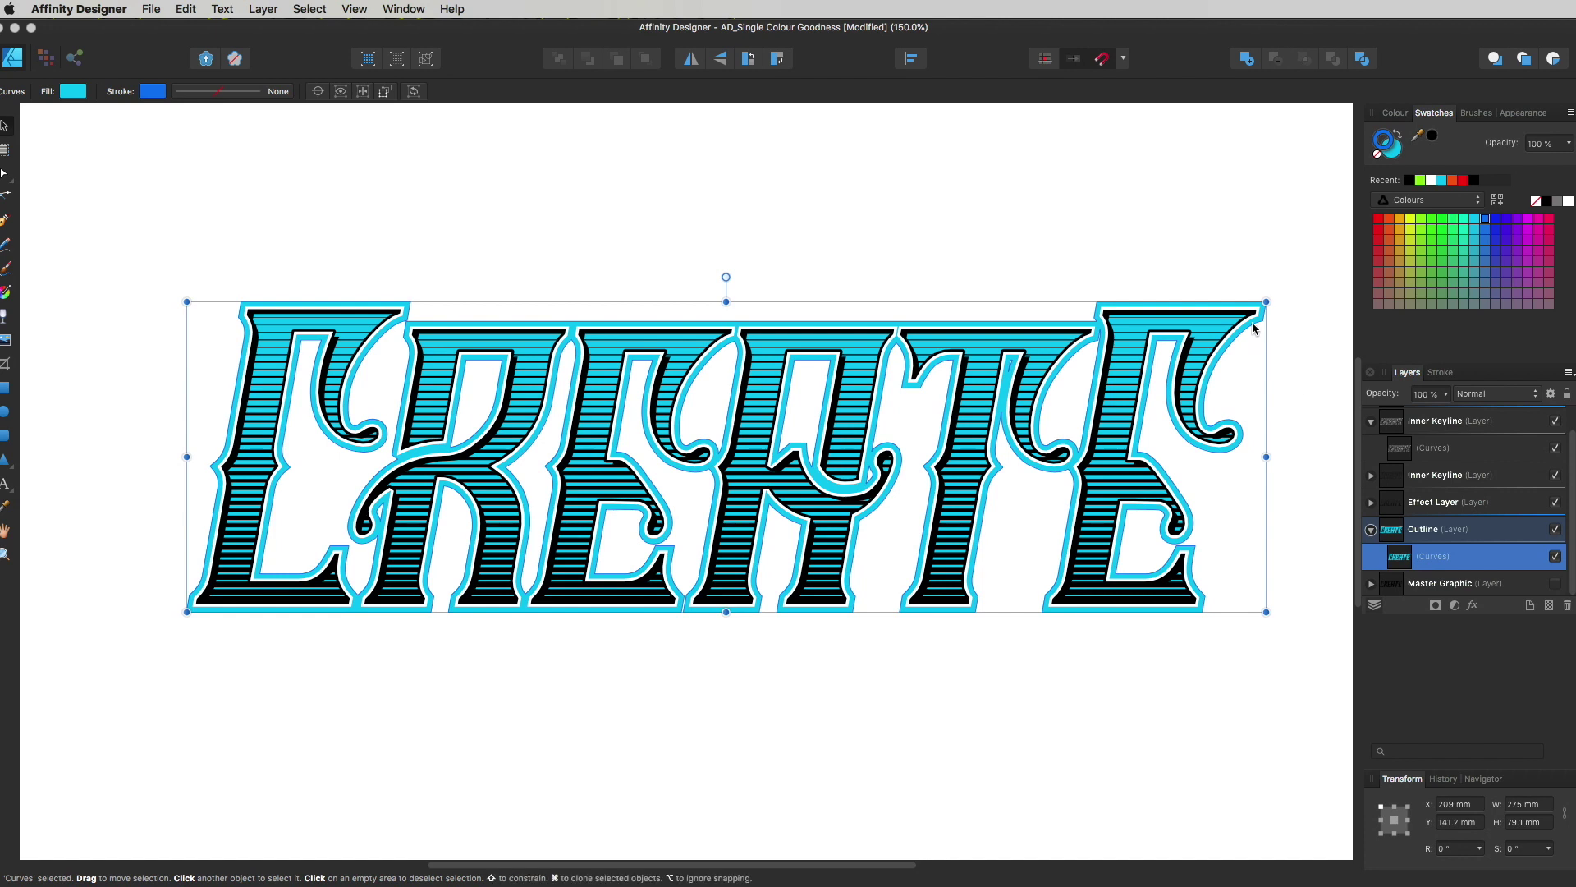
pyautogui.moveTo(1254, 329)
pyautogui.mouseDown()
pyautogui.moveTo(1273, 342)
pyautogui.moveTo(1260, 334)
pyautogui.mouseUp()
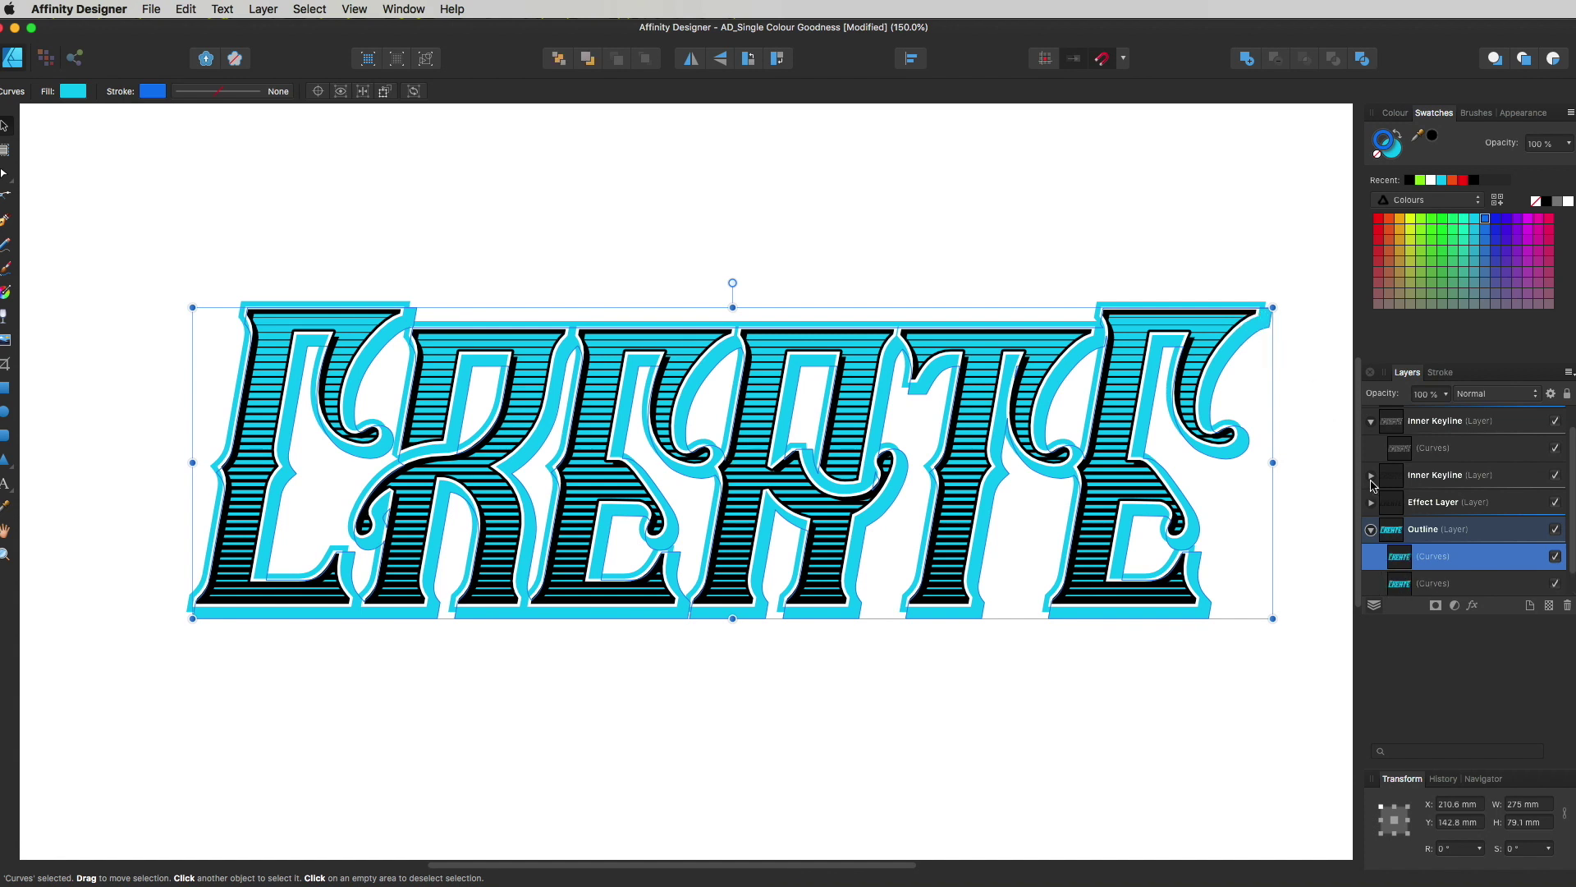
# Merge the two Outline curves into one shape with Add and give it a black fill with no stroke.
pyautogui.keyDown('shift'); pyautogui.click(1432, 582); pyautogui.keyUp('shift')
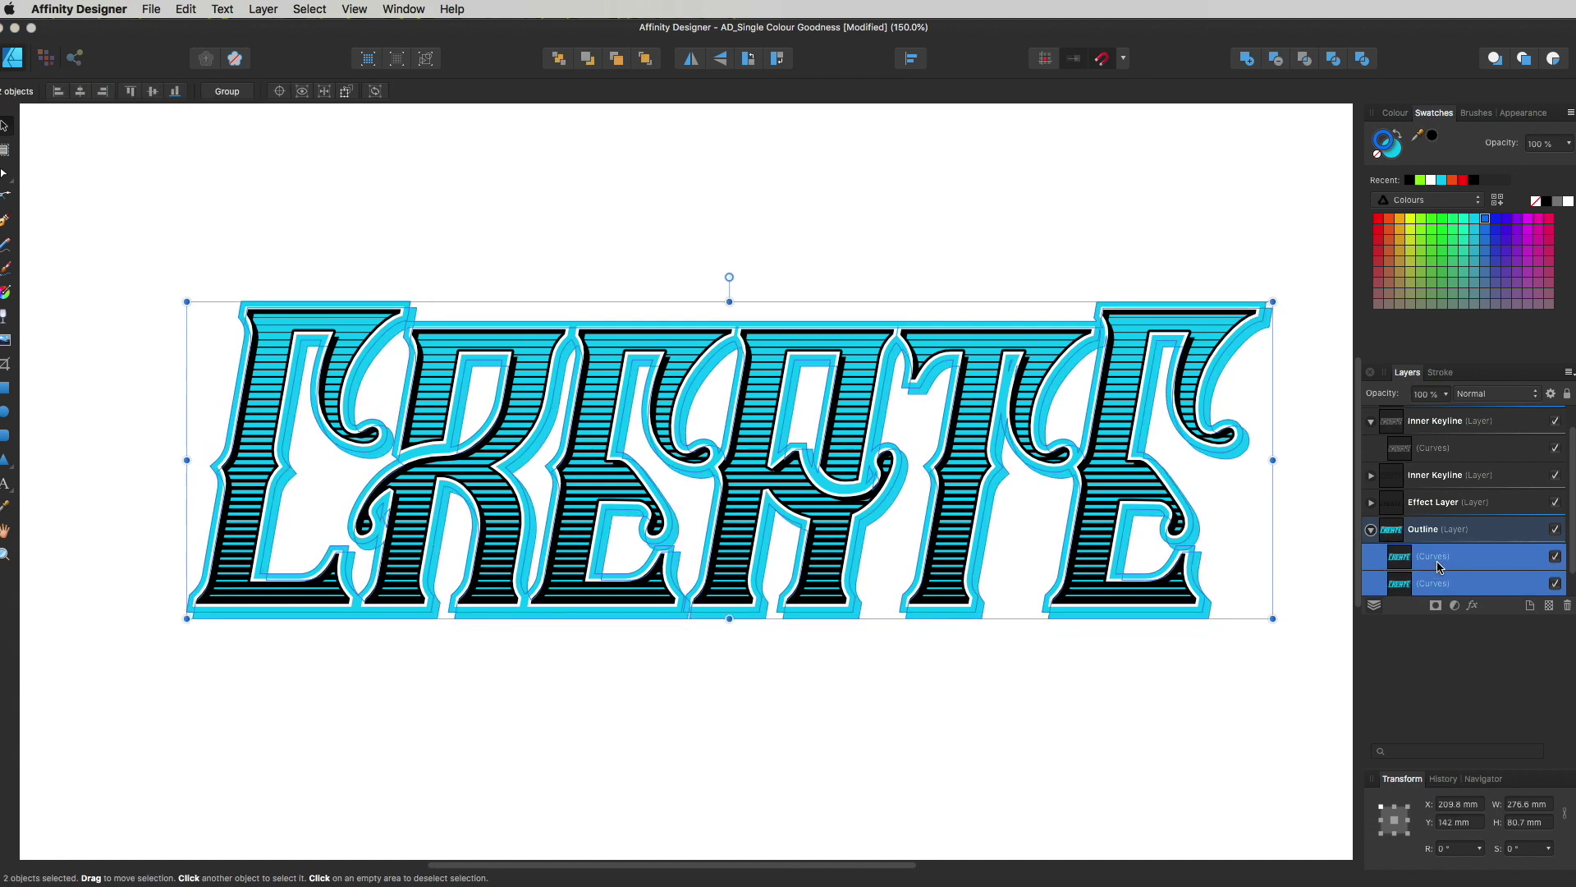
pyautogui.click(1247, 59)
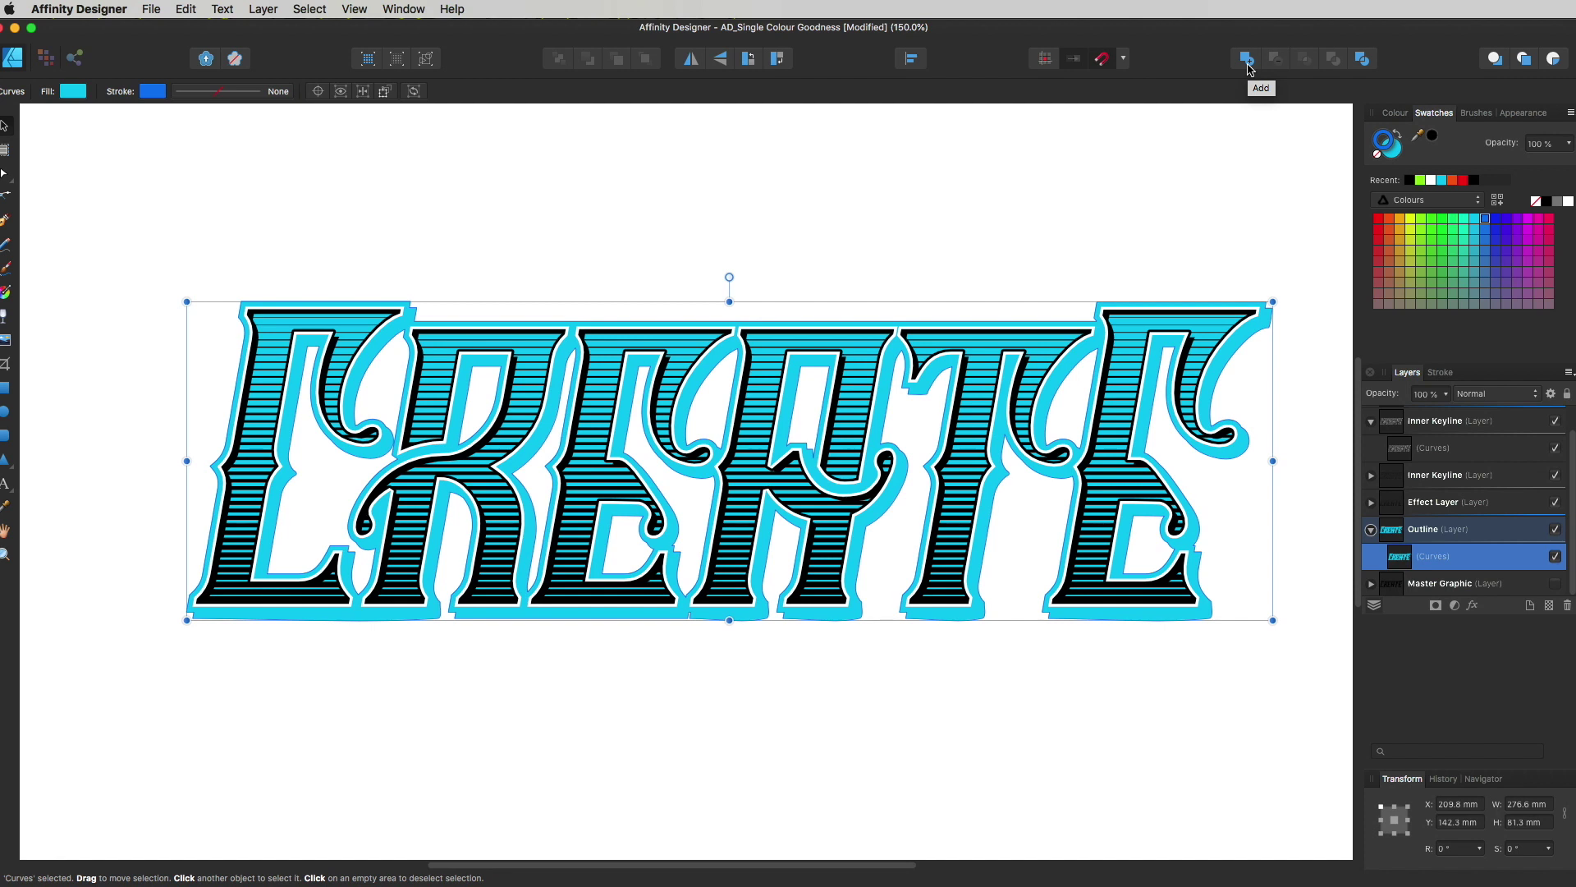
pyautogui.click(1378, 155)
pyautogui.click(1398, 152)
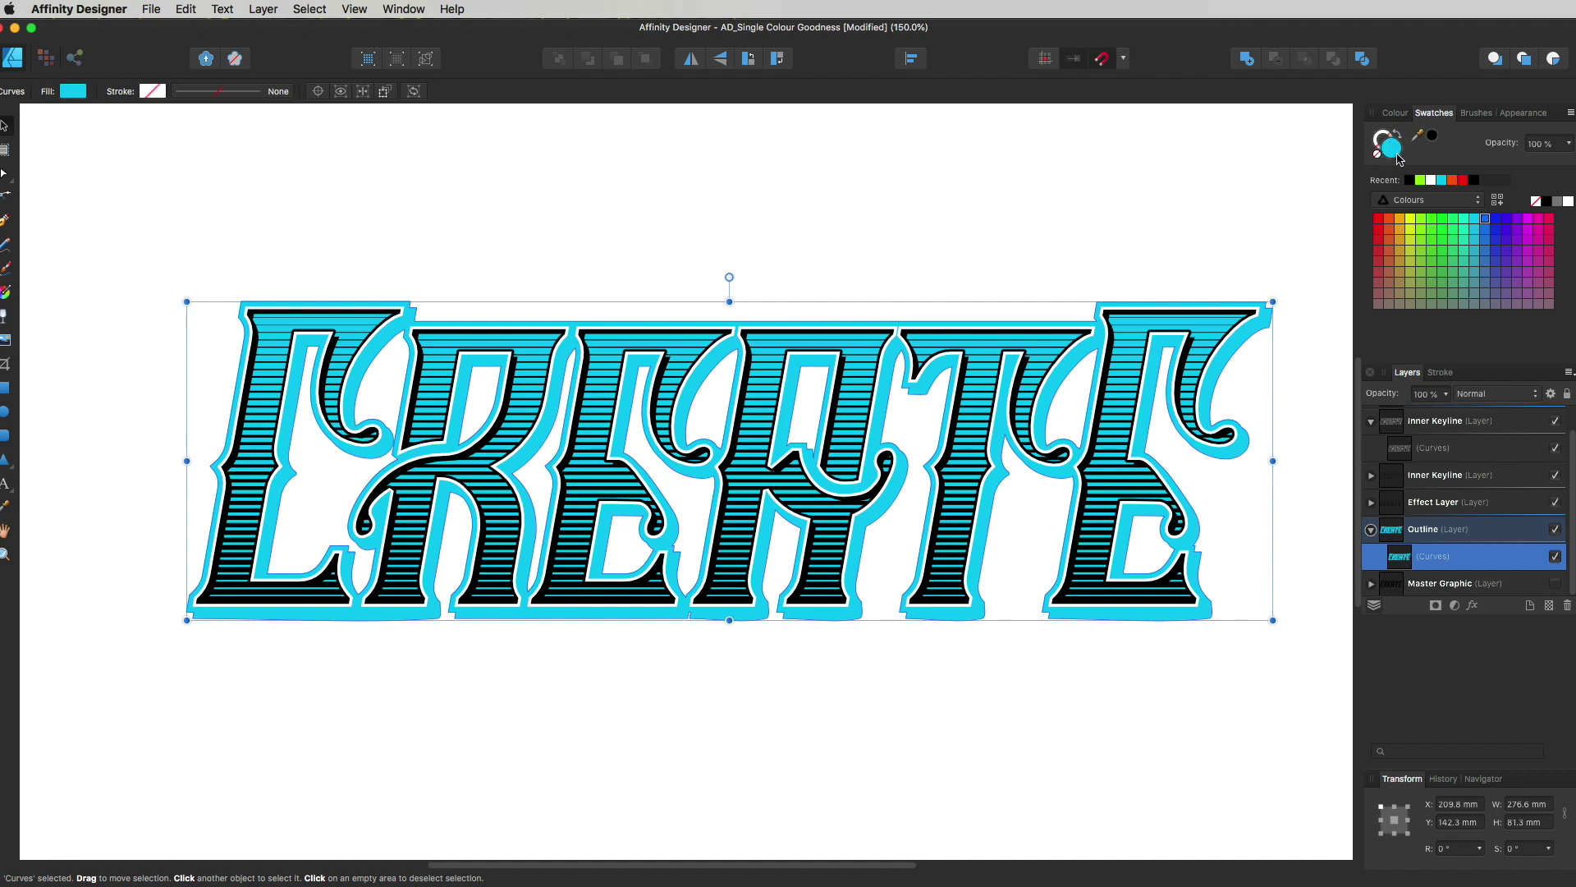
pyautogui.click(1410, 180)
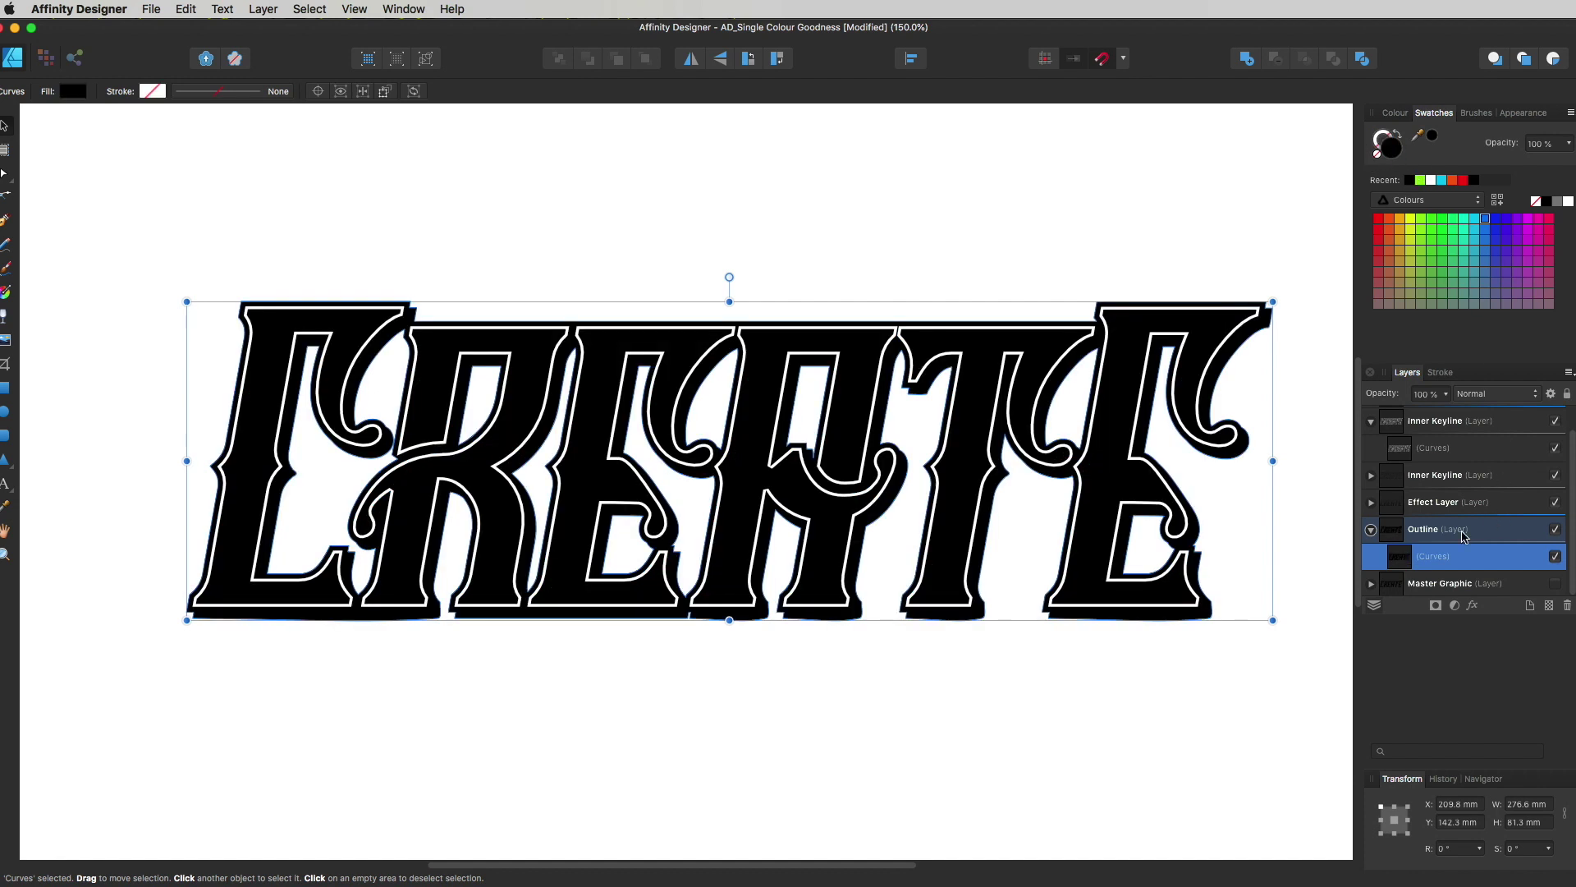
# Give the Master Graphic layer a cyan fill with no stroke, and show it directly above the Outline layer.
pyautogui.click(1421, 587)
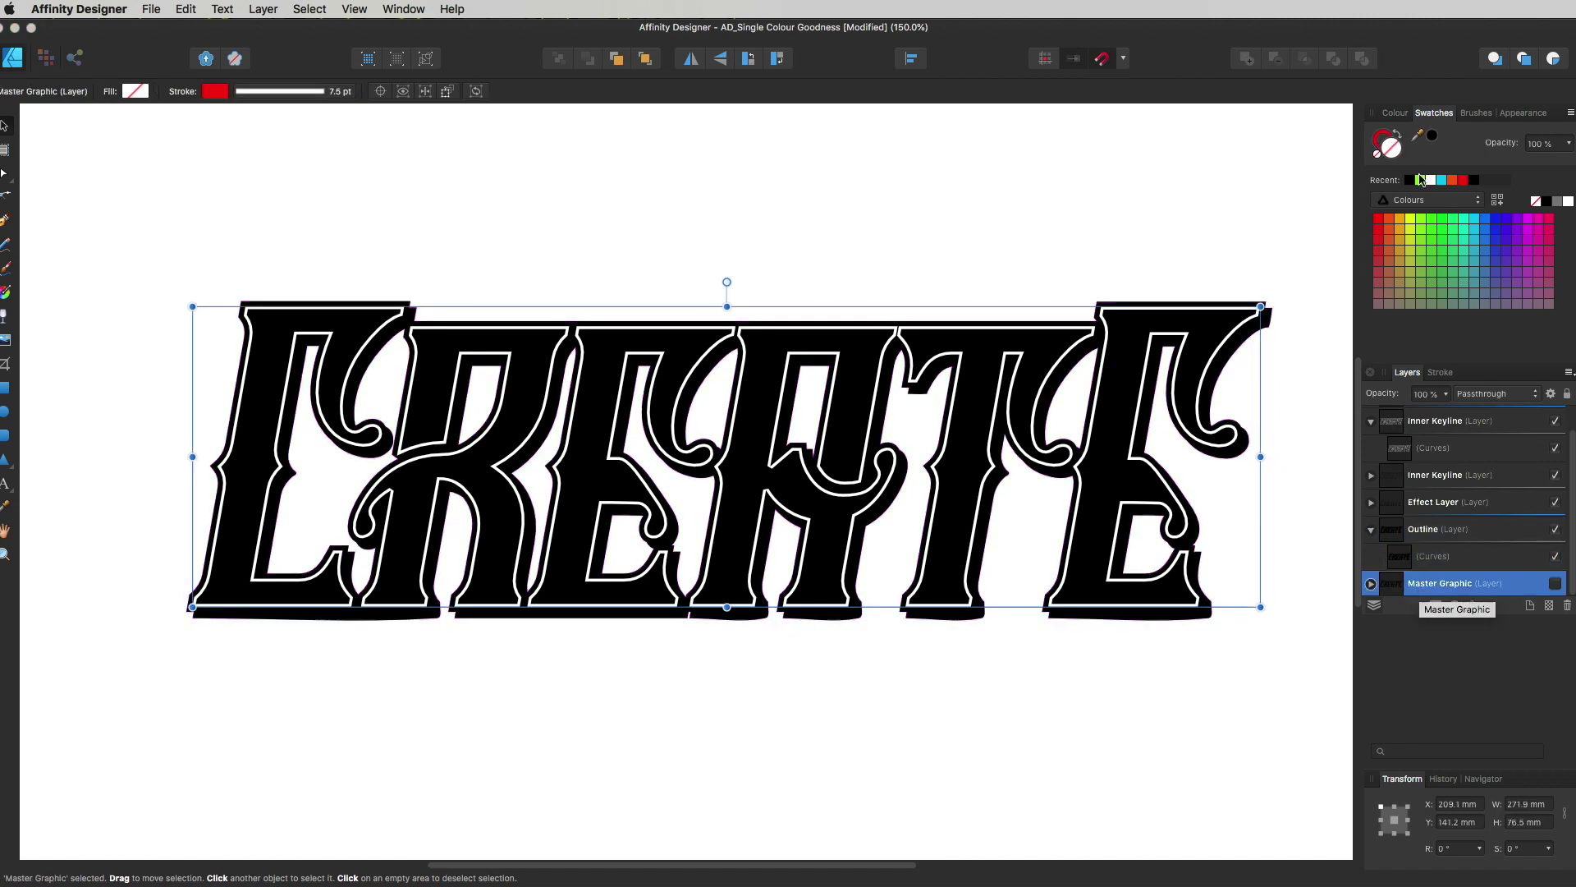
pyautogui.click(1441, 179)
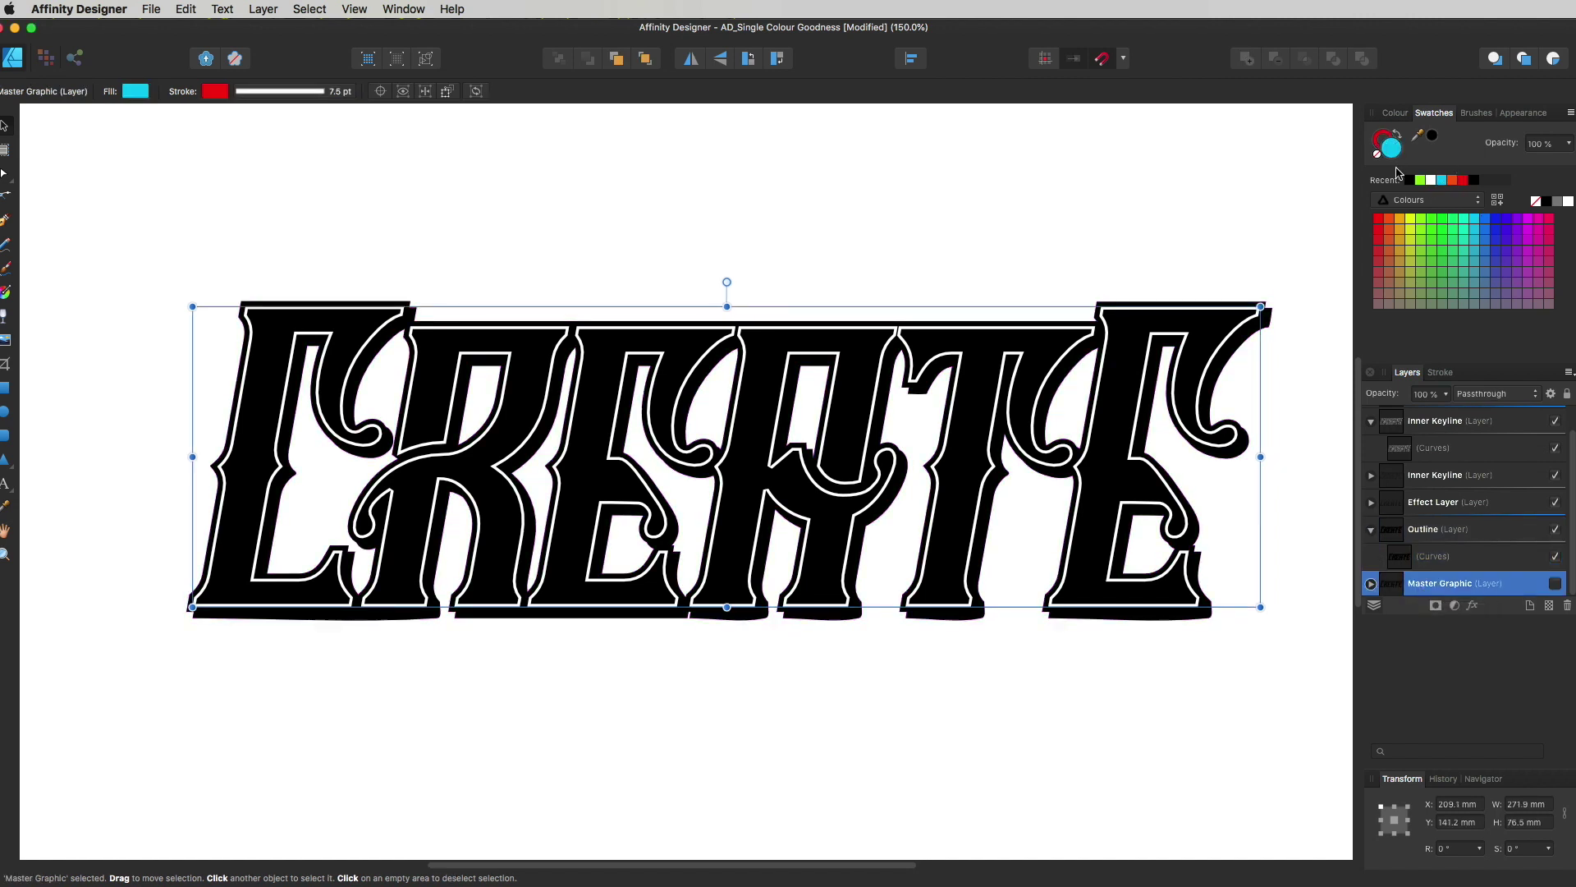
pyautogui.moveTo(1453, 582)
pyautogui.mouseDown()
pyautogui.moveTo(1470, 583)
pyautogui.moveTo(1364, 517)
pyautogui.mouseUp()
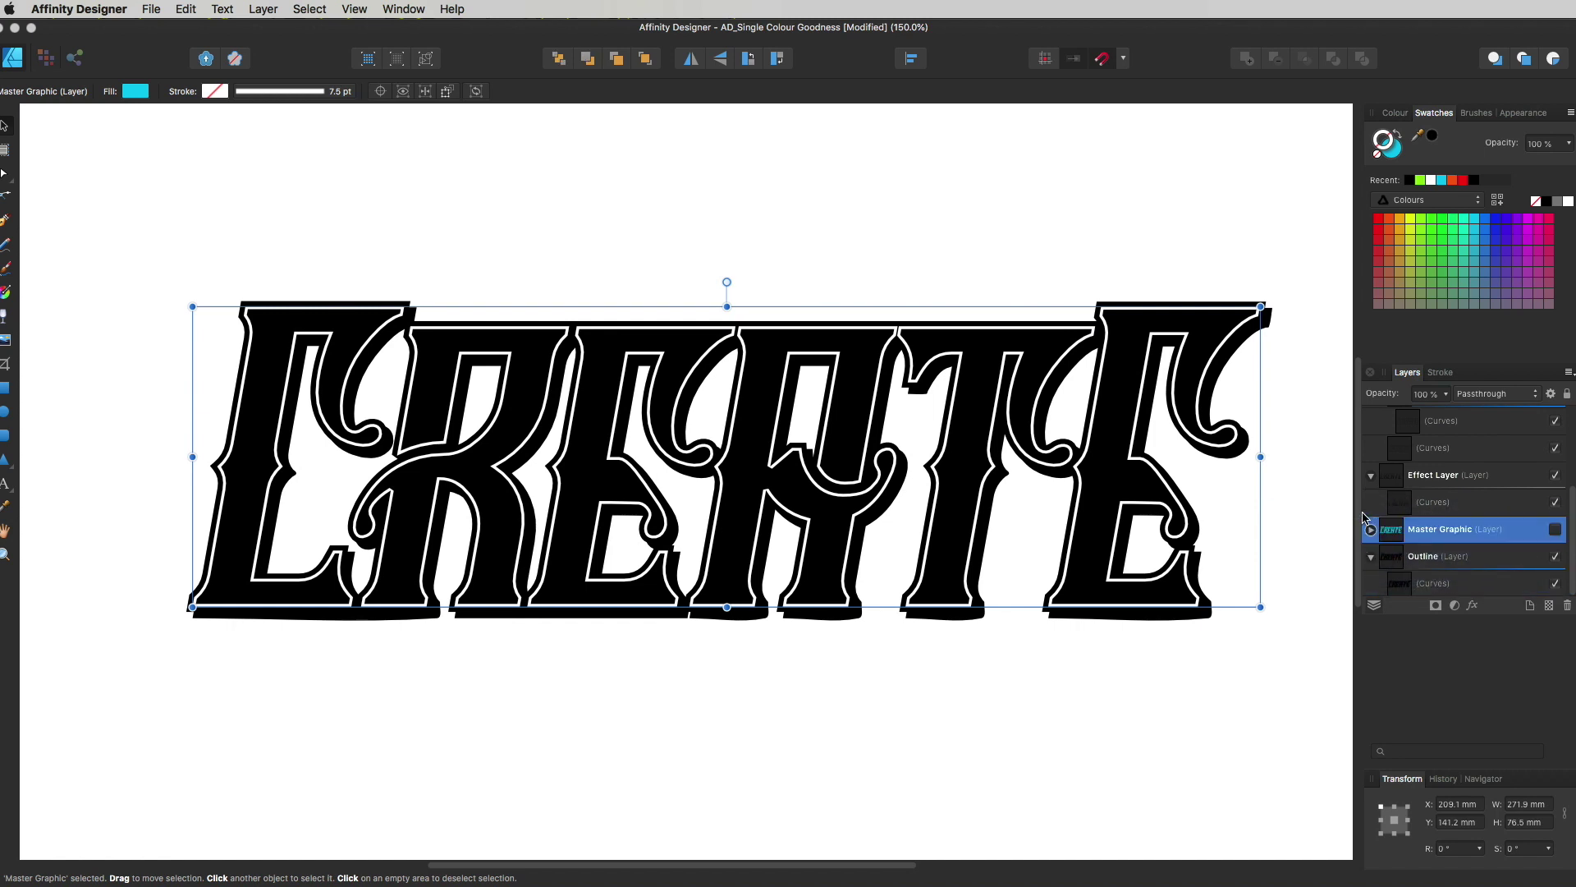
pyautogui.click(1556, 532)
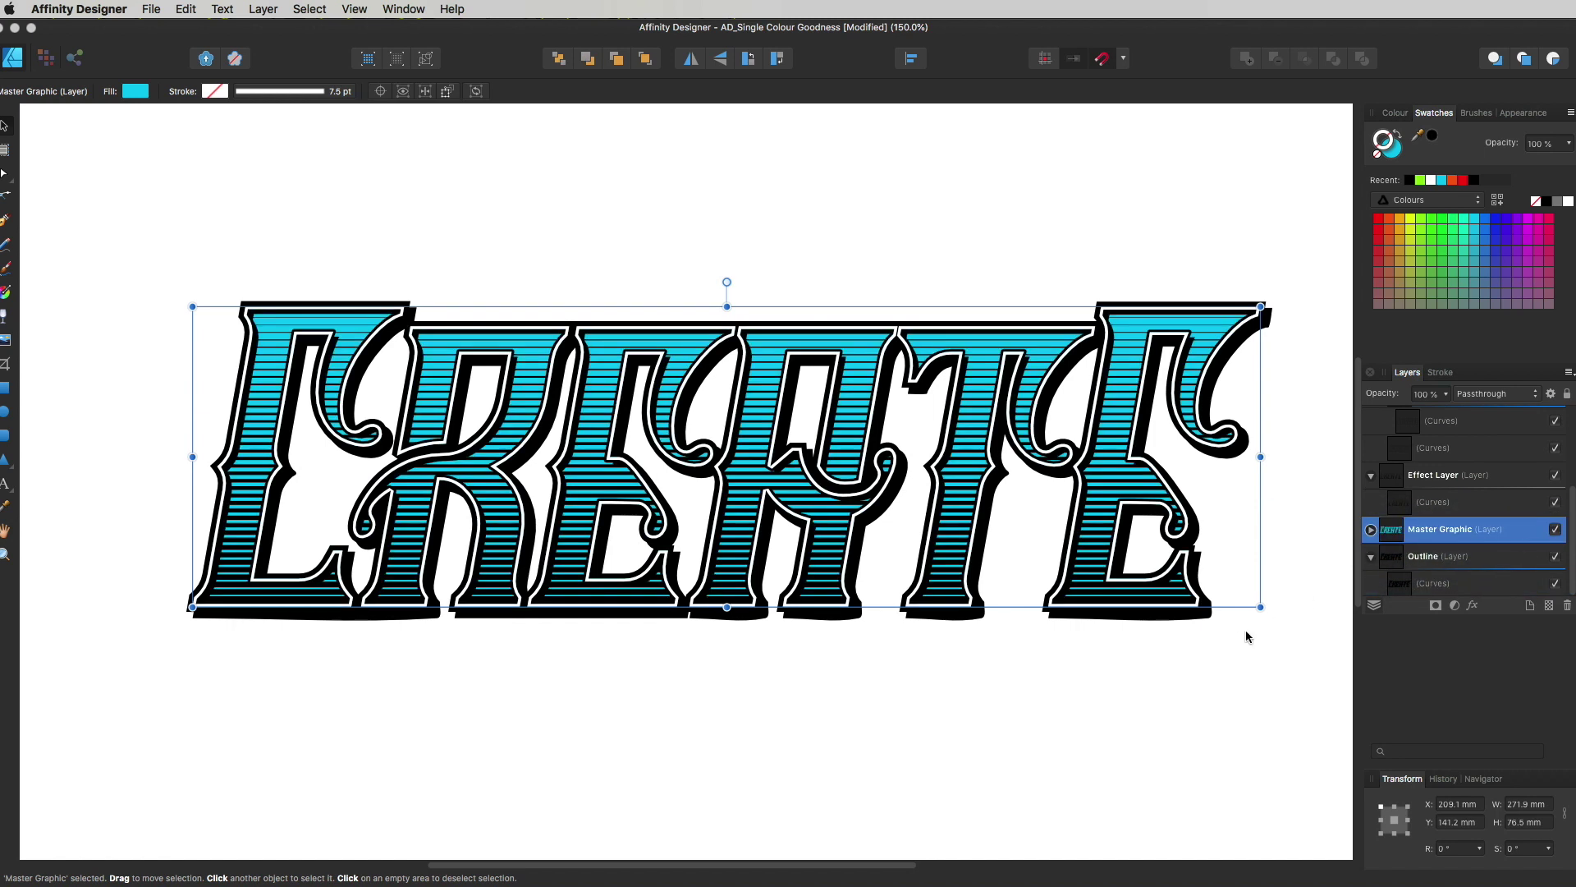
pyautogui.click(1163, 683)
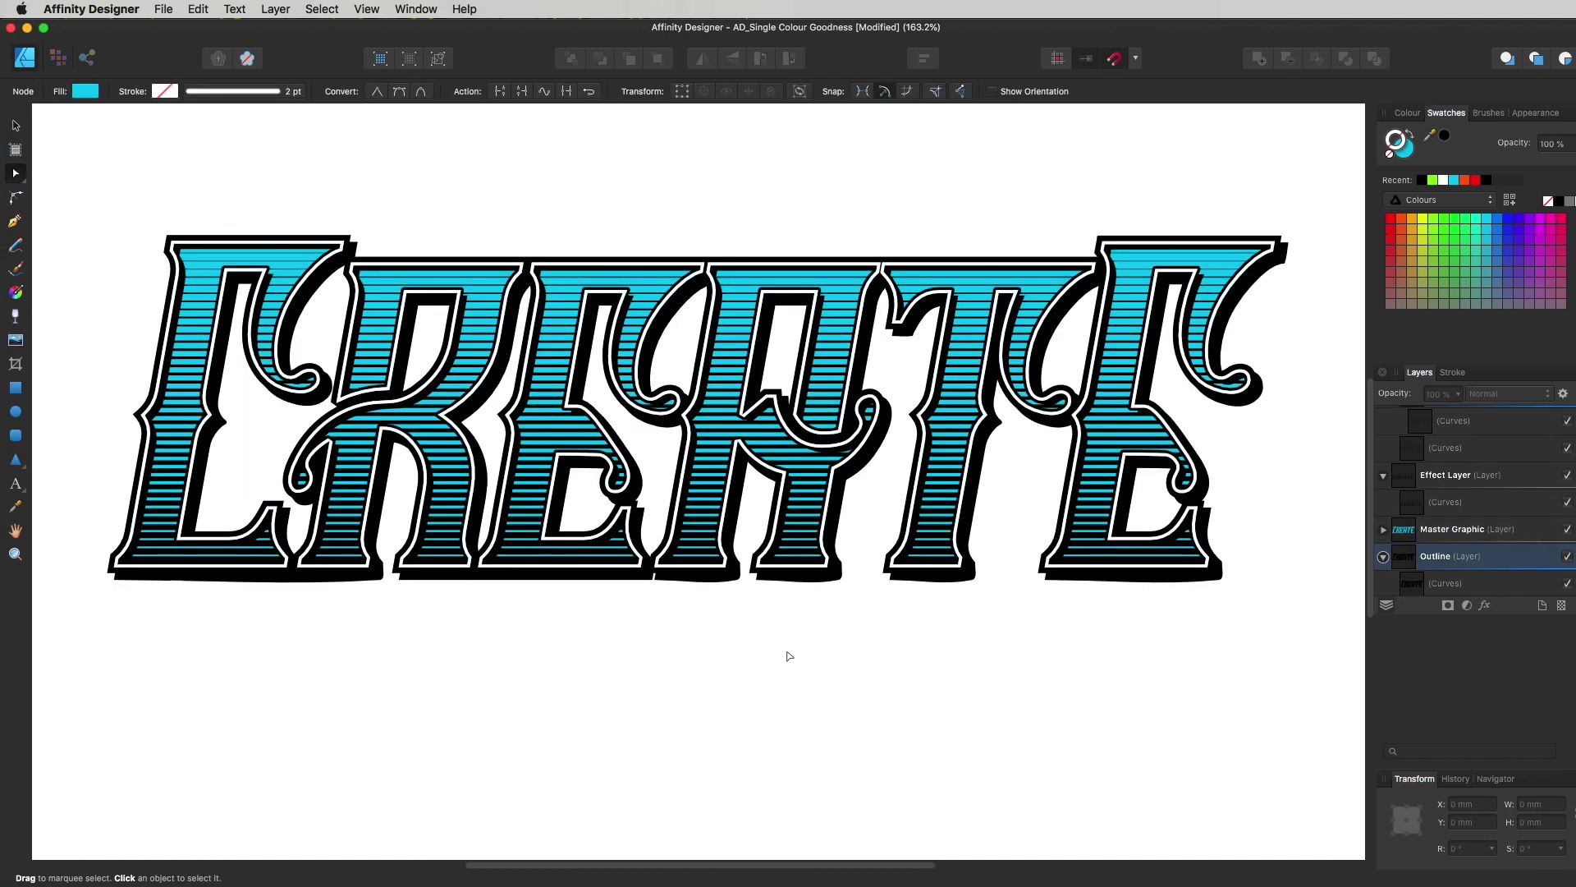
# Delete the inner notch node of the Outline curves at the upper right corner of the C to bevel the drop shadow.
pyautogui.press('super+space')
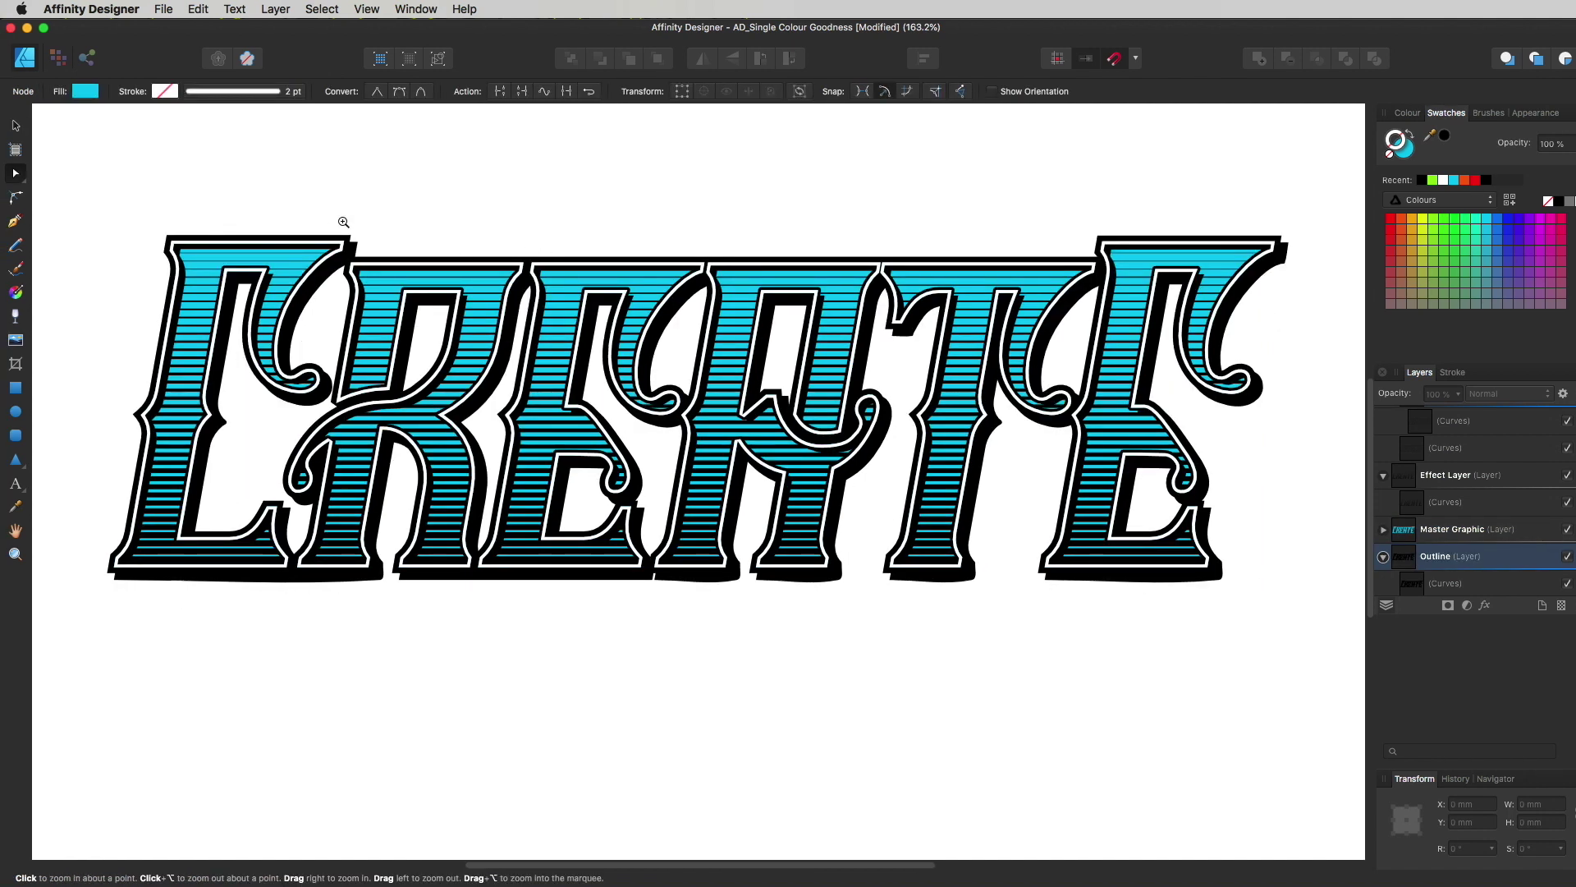
pyautogui.moveTo(342, 222); pyautogui.dragTo(528, 328)
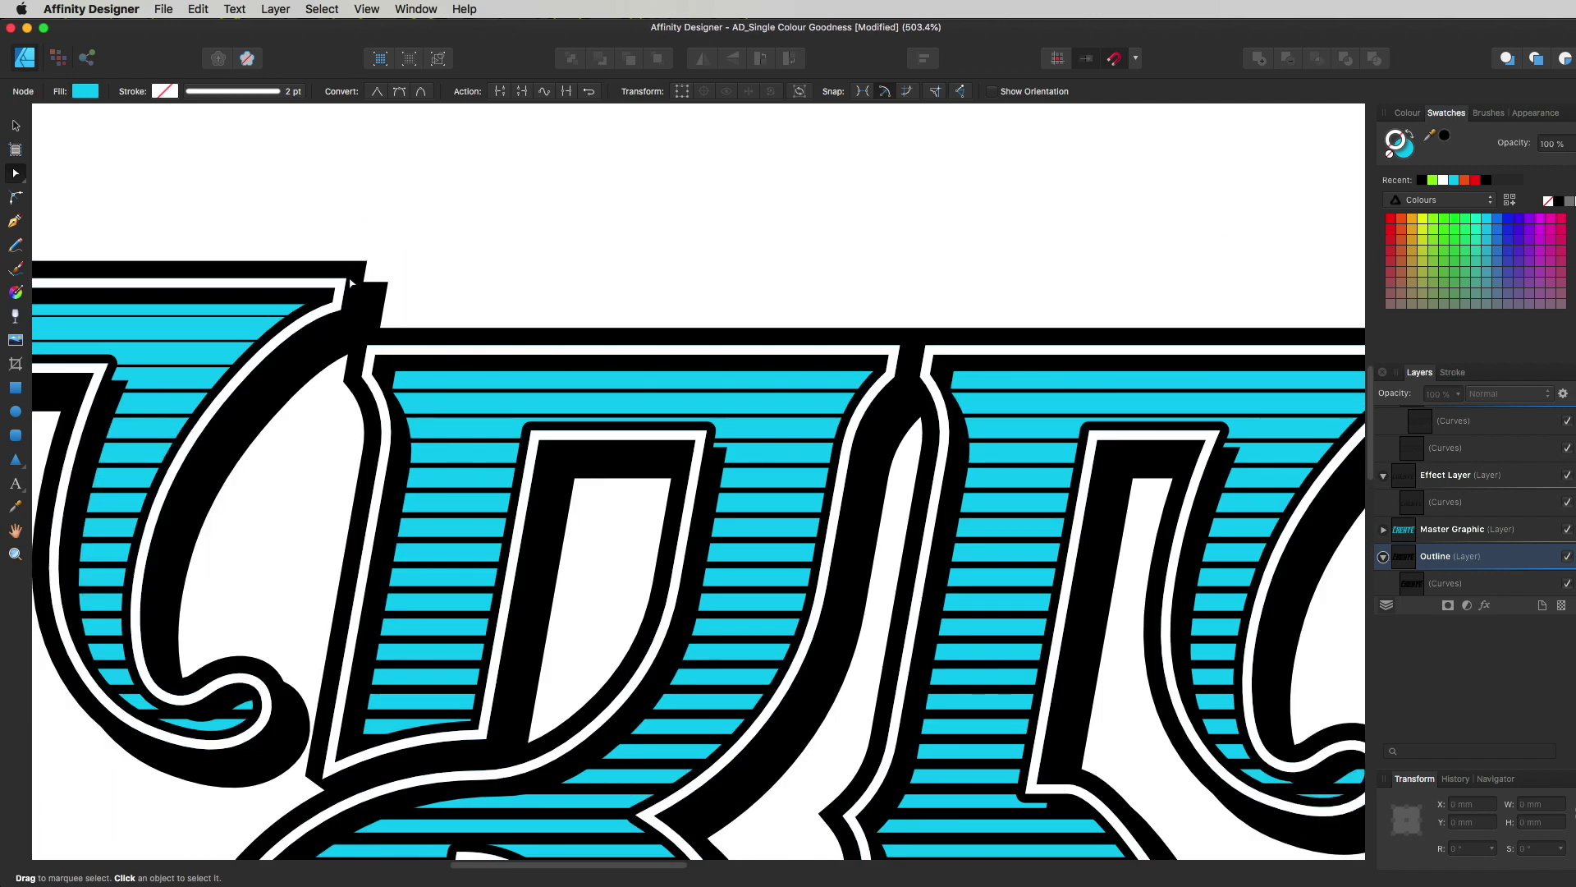
pyautogui.click(374, 279)
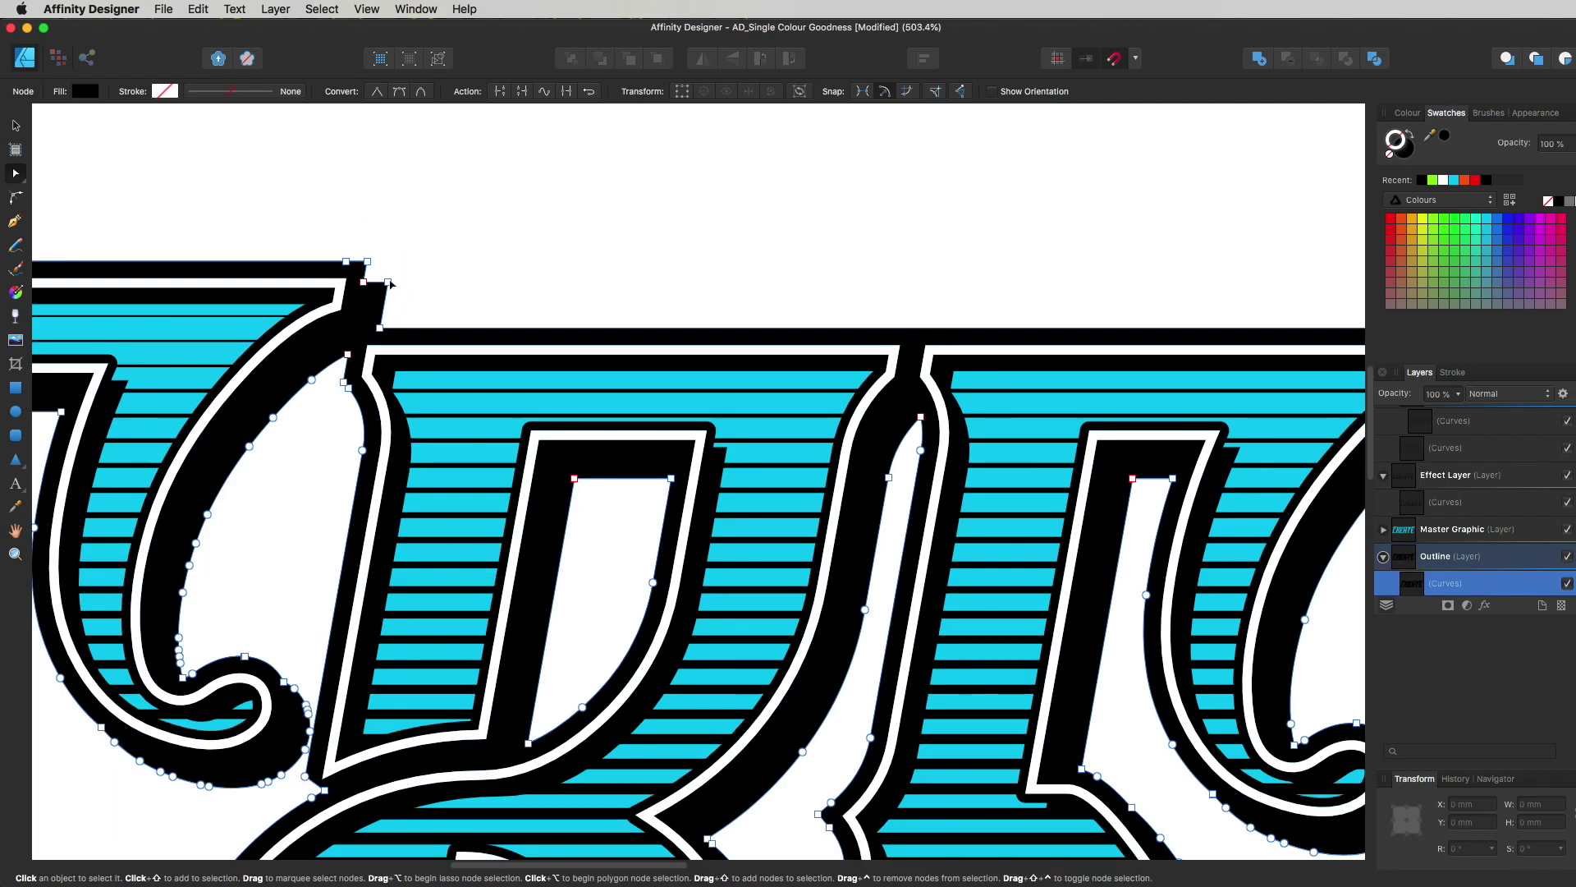
pyautogui.moveTo(15, 172); pyautogui.dragTo(82, 181)
pyautogui.click(364, 283)
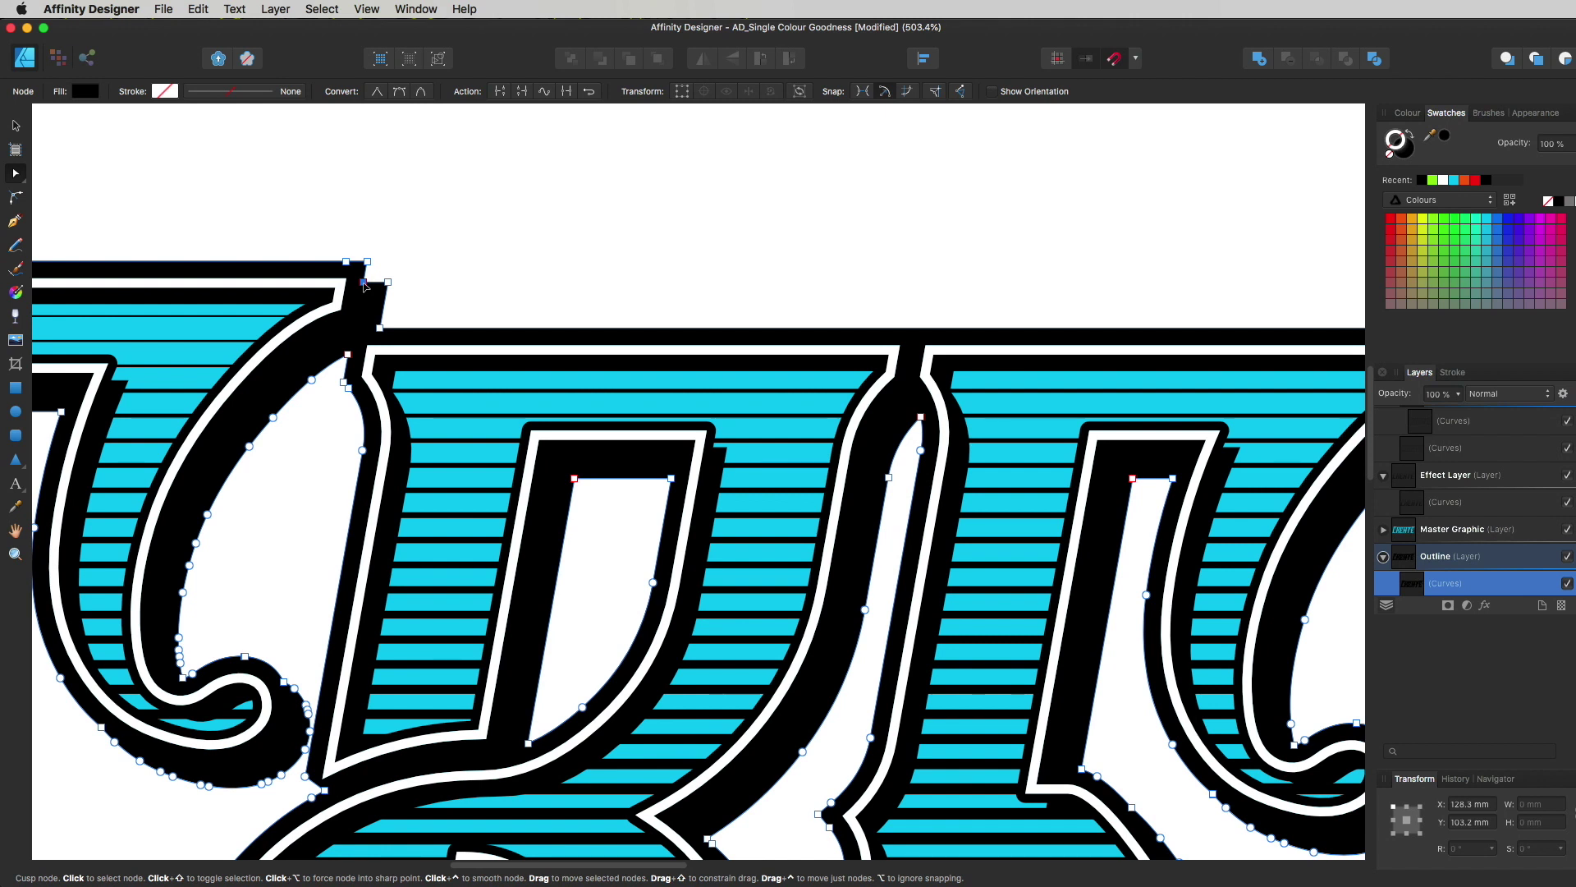
pyautogui.press('Delete')
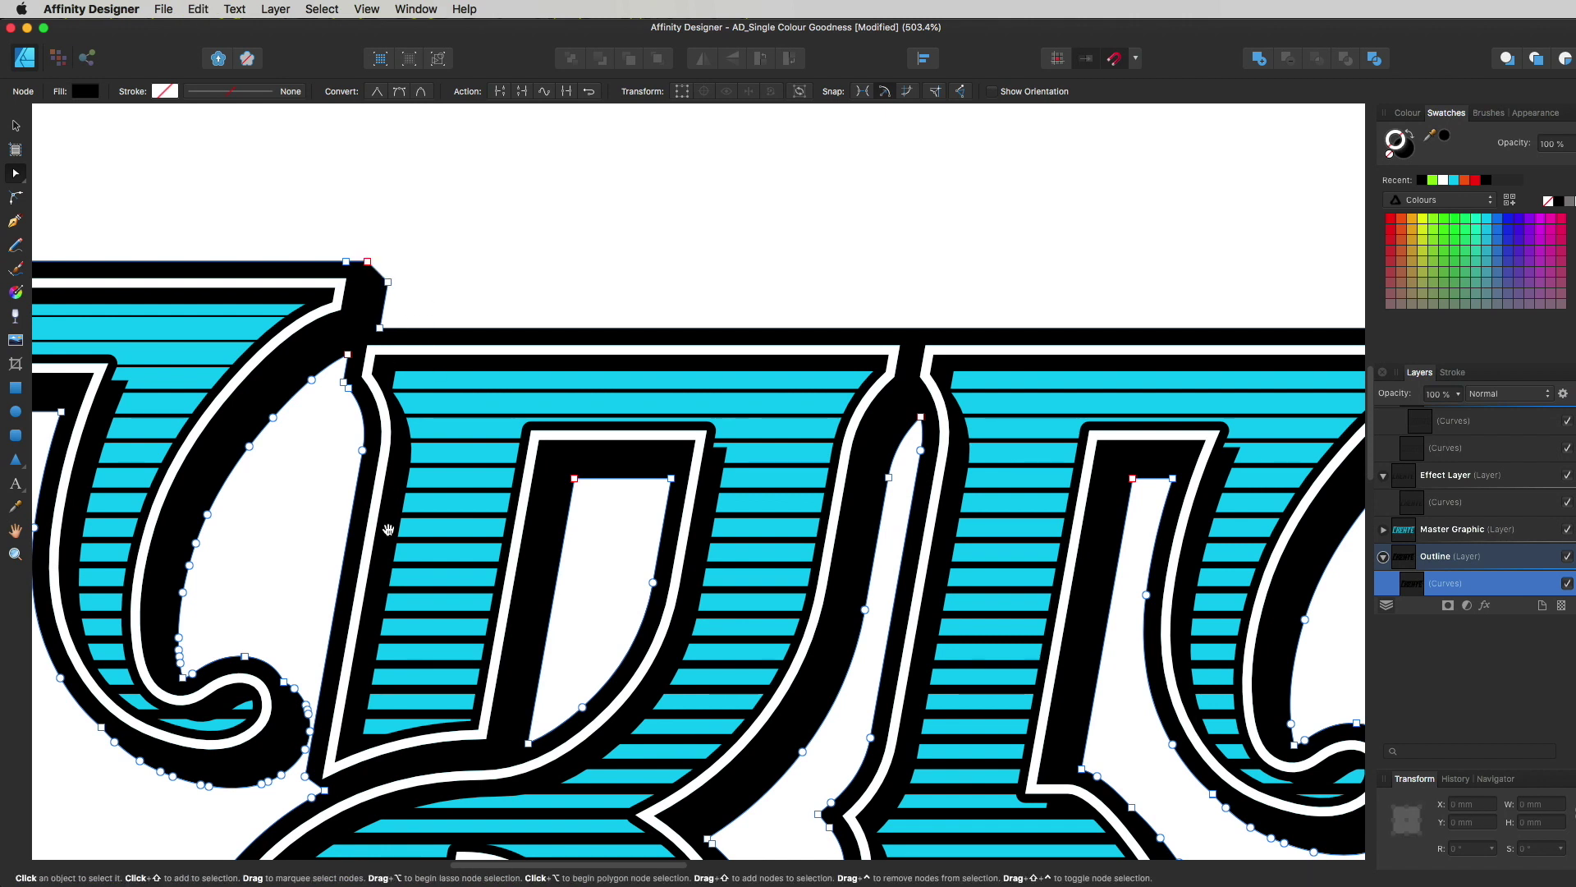
# Delete the inner notch nodes of the Outline curves at the C's base, its lower terminal and the foot of the R's right leg.
pyautogui.moveTo(408, 322); pyautogui.dragTo(764, 185)
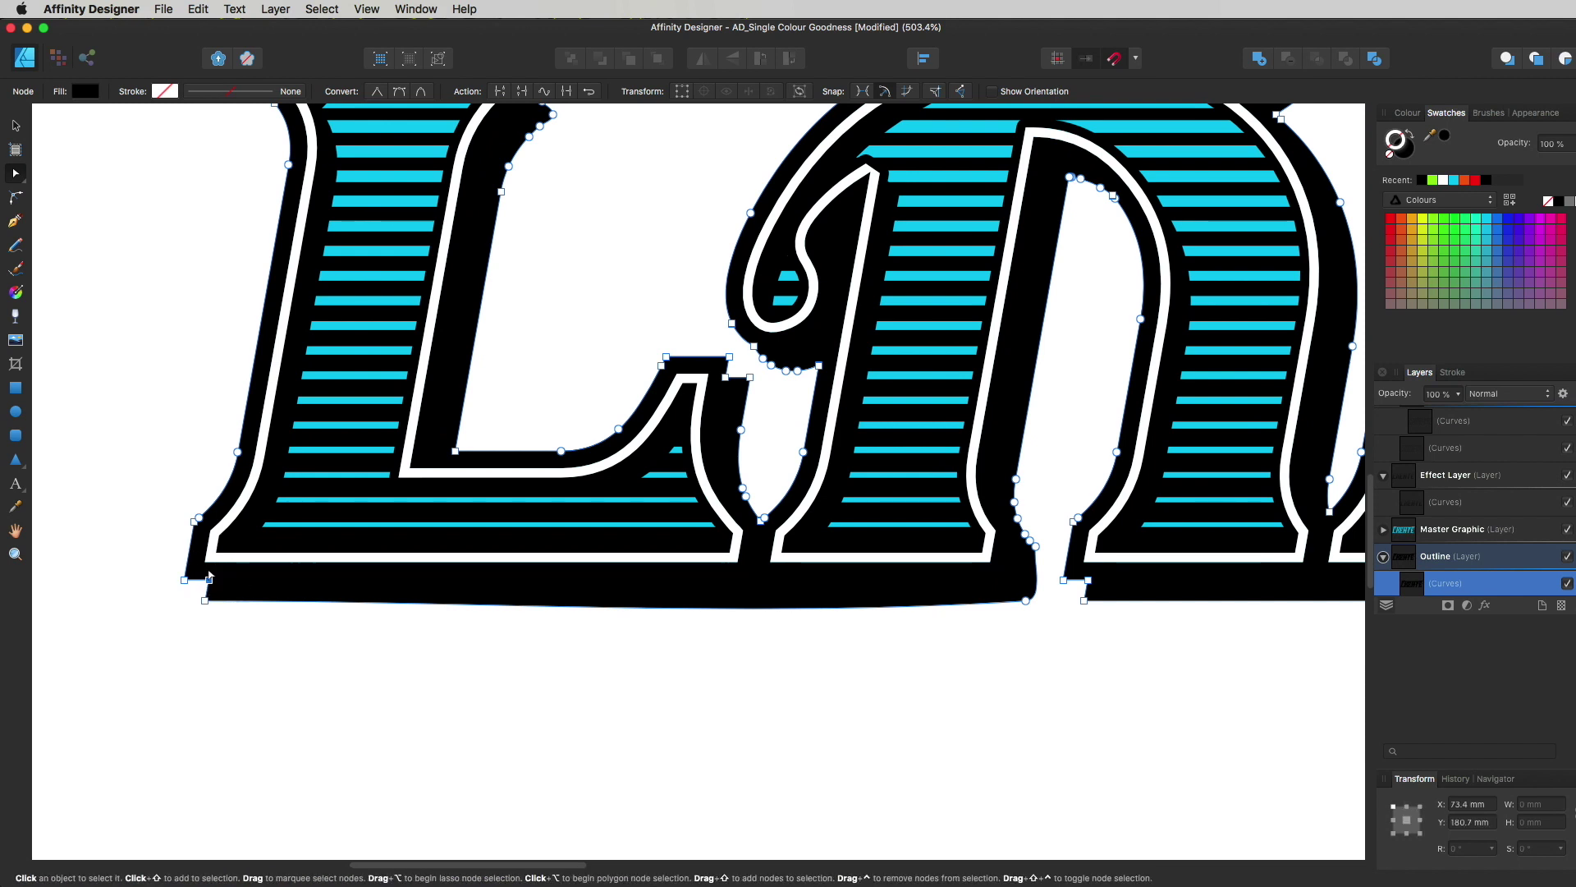
pyautogui.press('Delete')
pyautogui.moveTo(859, 557); pyautogui.dragTo(700, 576)
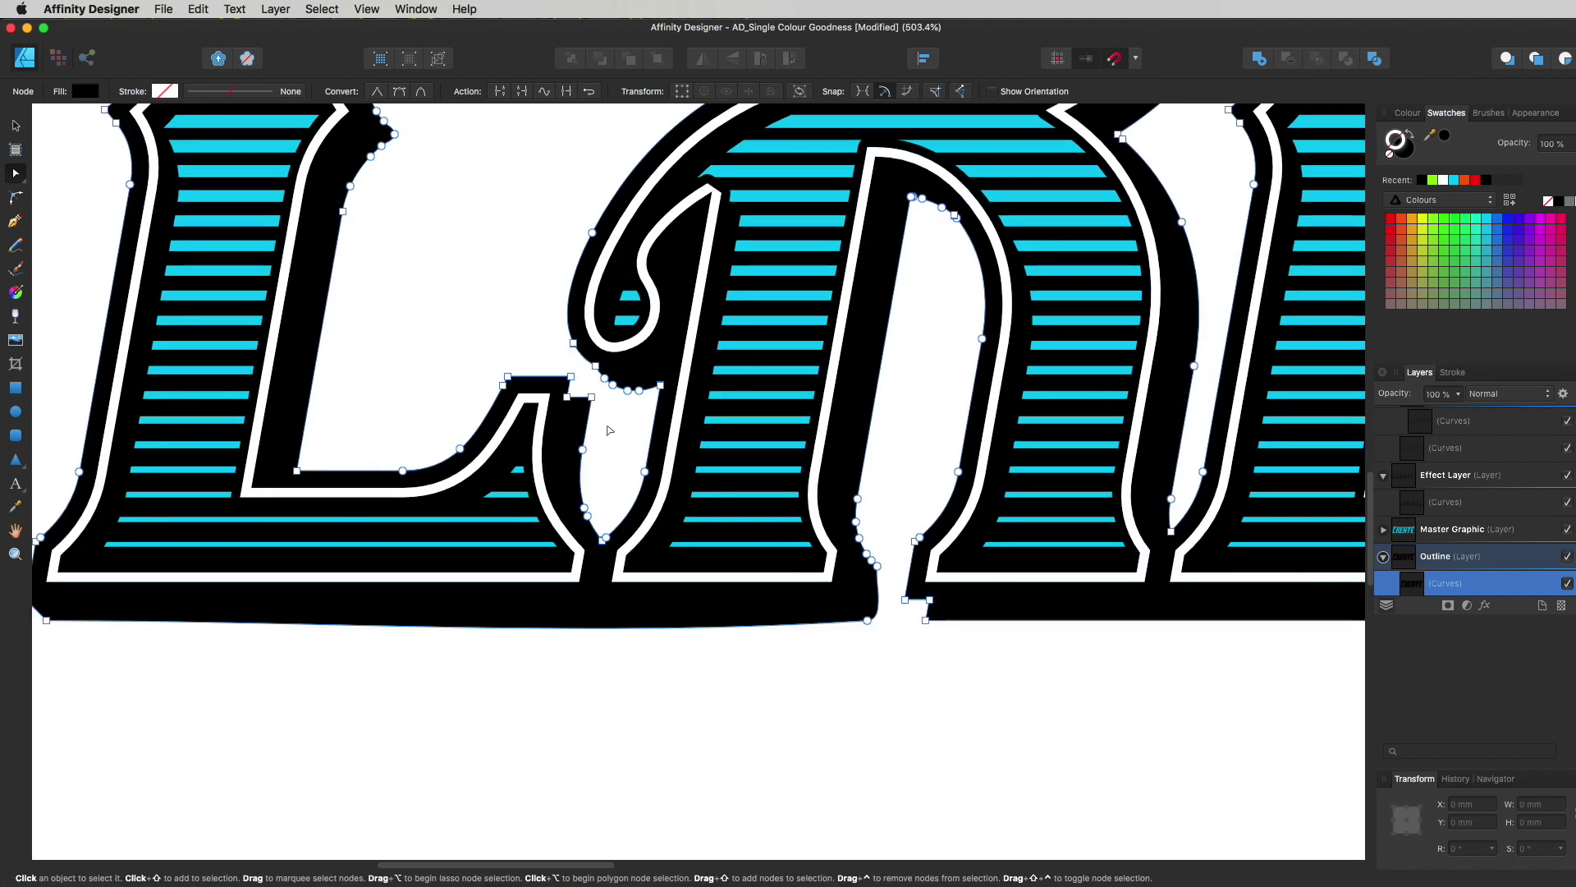
pyautogui.click(566, 397)
pyautogui.moveTo(569, 402); pyautogui.dragTo(386, 460)
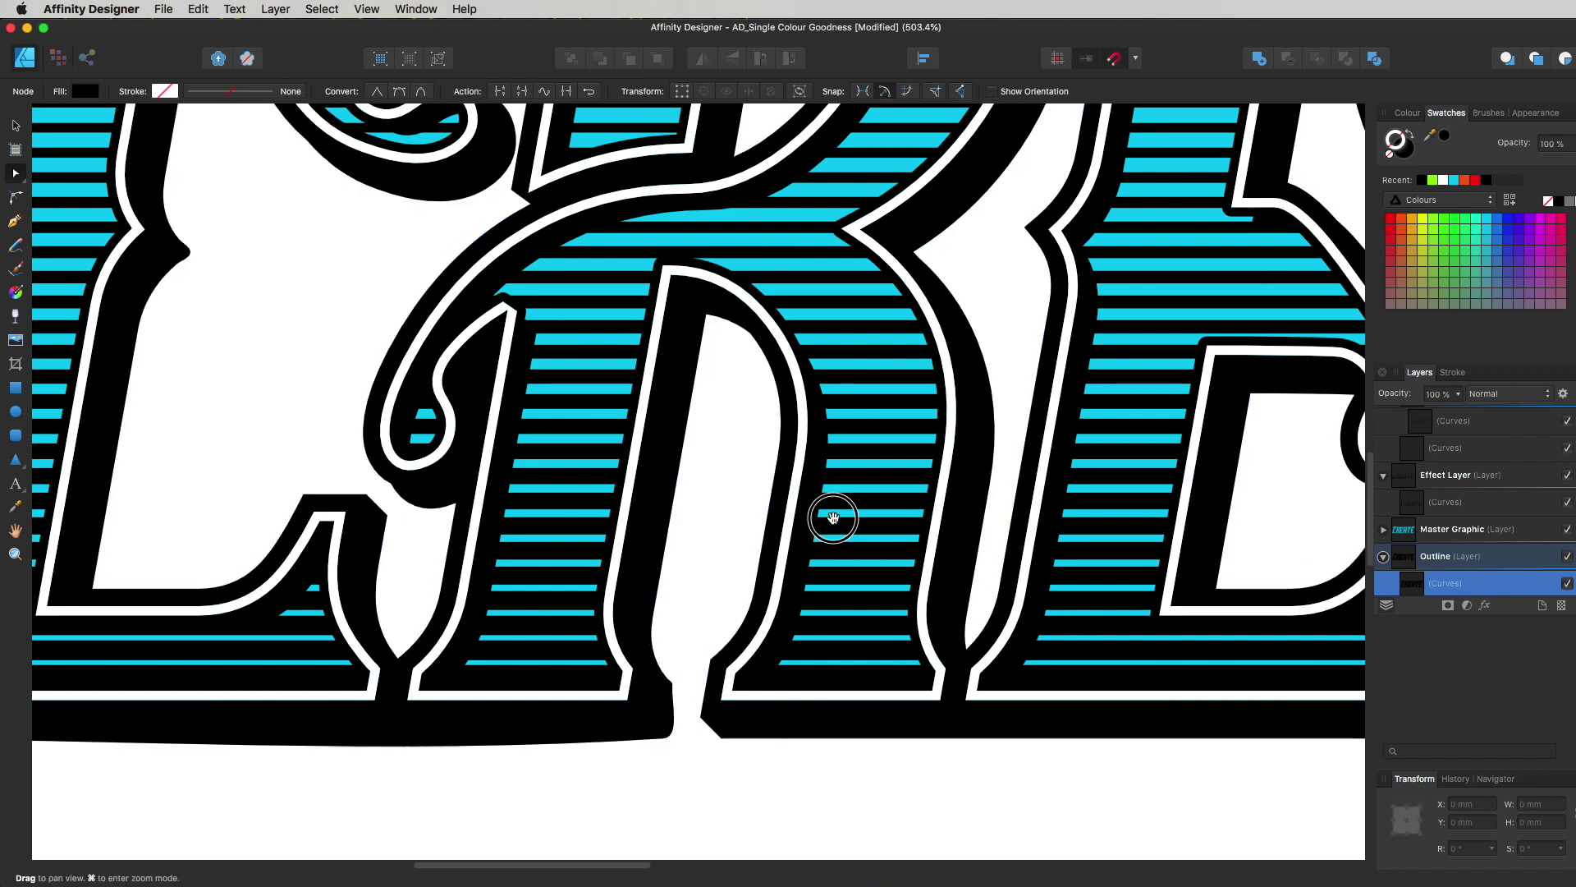
# Delete the nodes of the small gap in the Outline curves' base between the middle E and the A.
pyautogui.scroll(8, 809, 421)
pyautogui.scroll(8, 810, 420)
pyautogui.scroll(-10, 820, 397)
pyautogui.hscroll(5, 690, 238)
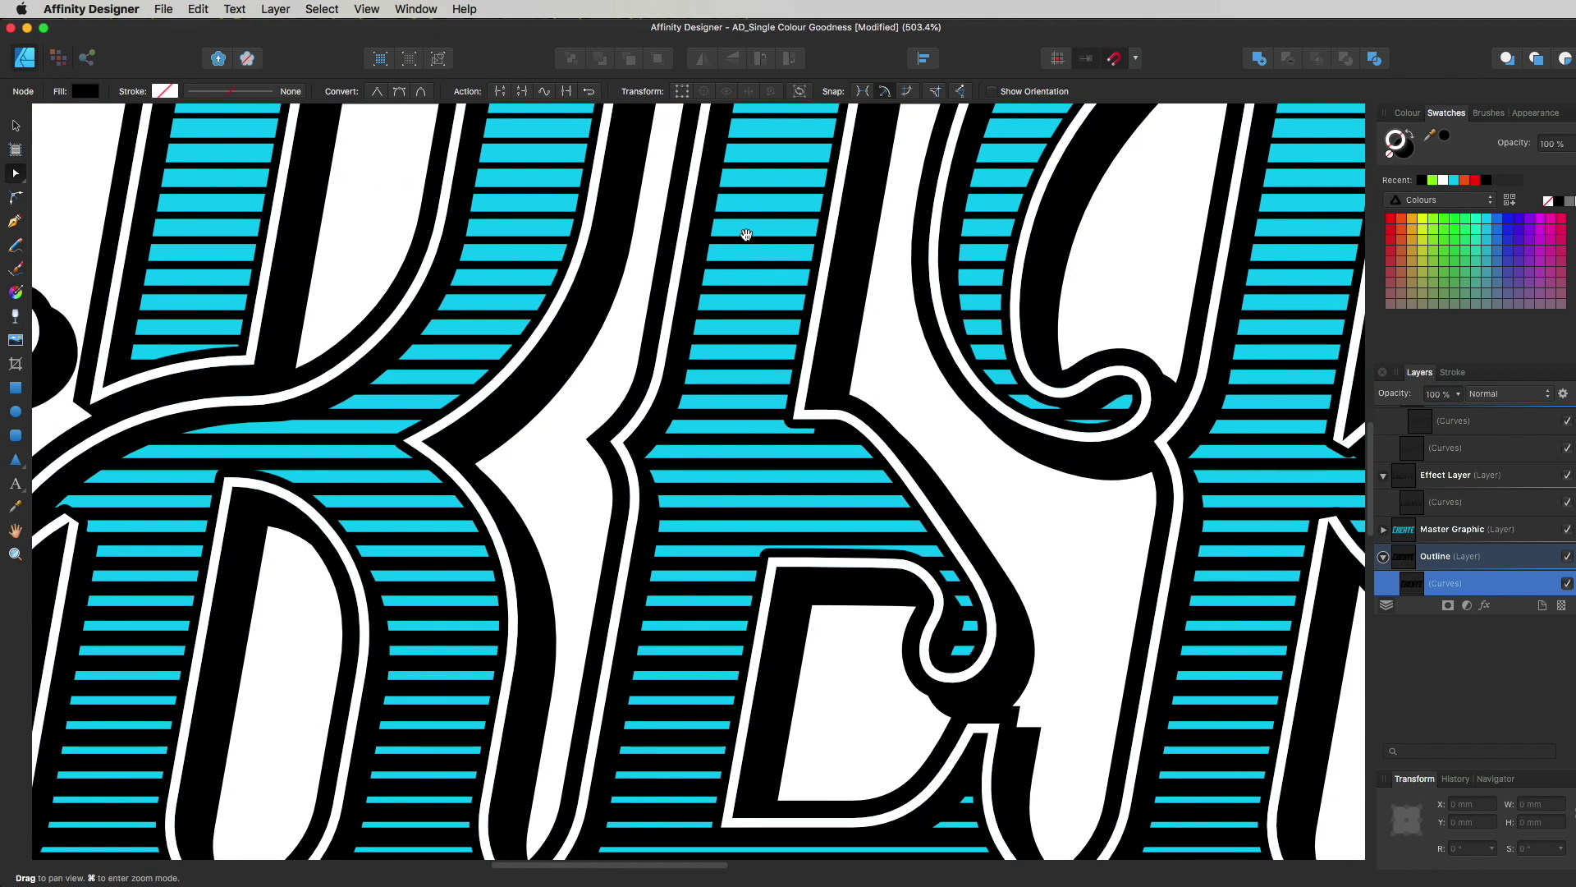
pyautogui.scroll(-8, 742, 236)
pyautogui.hscroll(5, 888, 495)
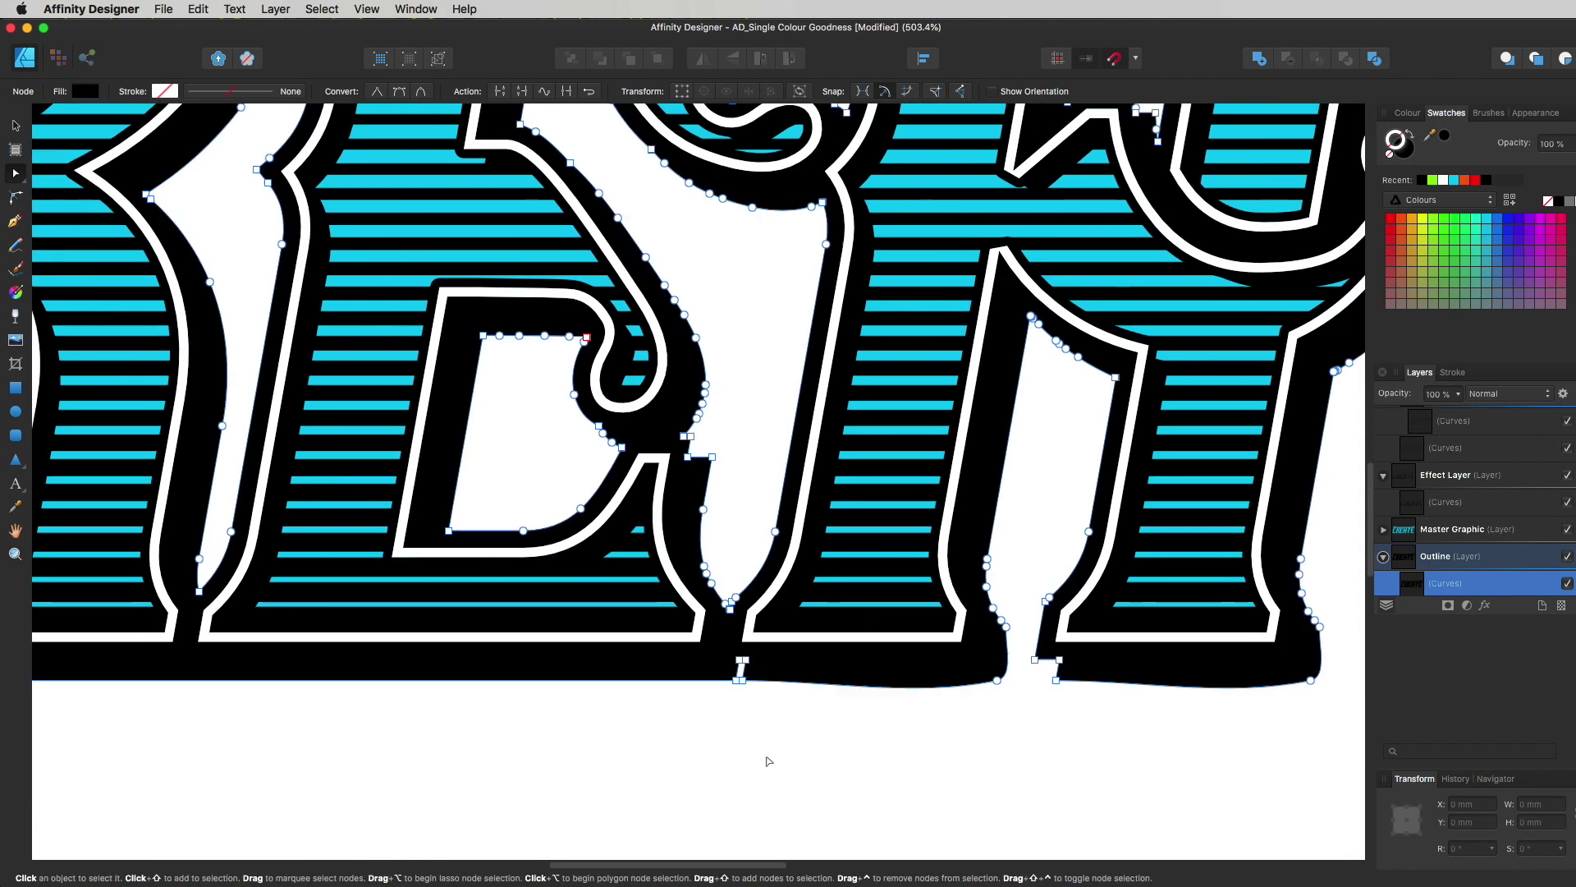
pyautogui.click(741, 660)
pyautogui.moveTo(742, 662); pyautogui.dragTo(744, 683)
pyautogui.press('Delete')
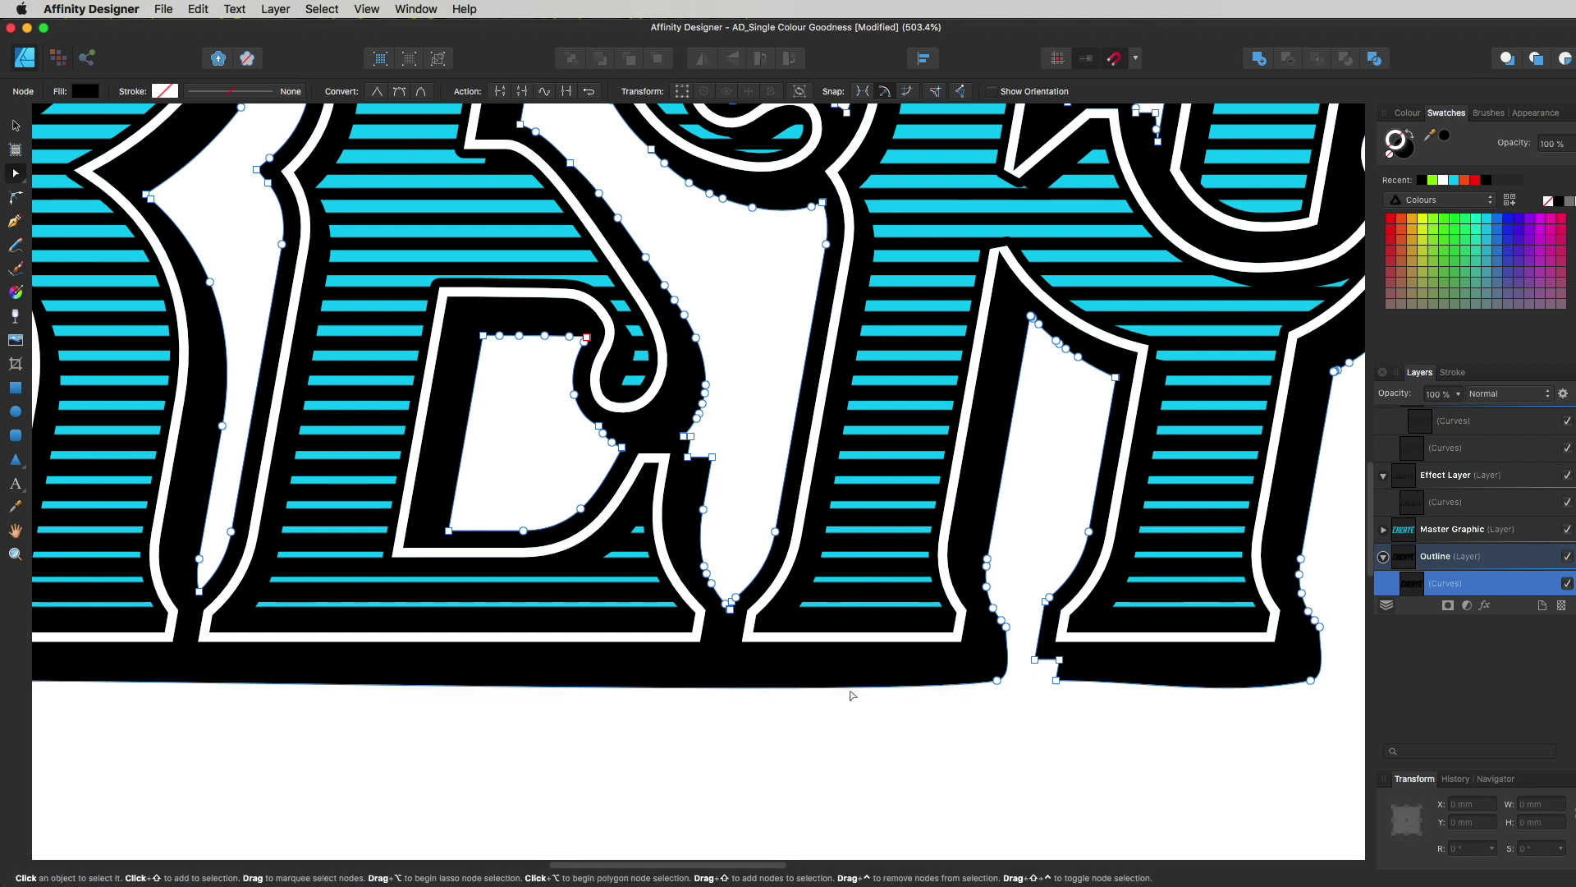
# Delete the inner notch nodes of the Outline curves at the middle E's lower terminal and inside the A above its crossbar.
pyautogui.scroll(4, 824, 609)
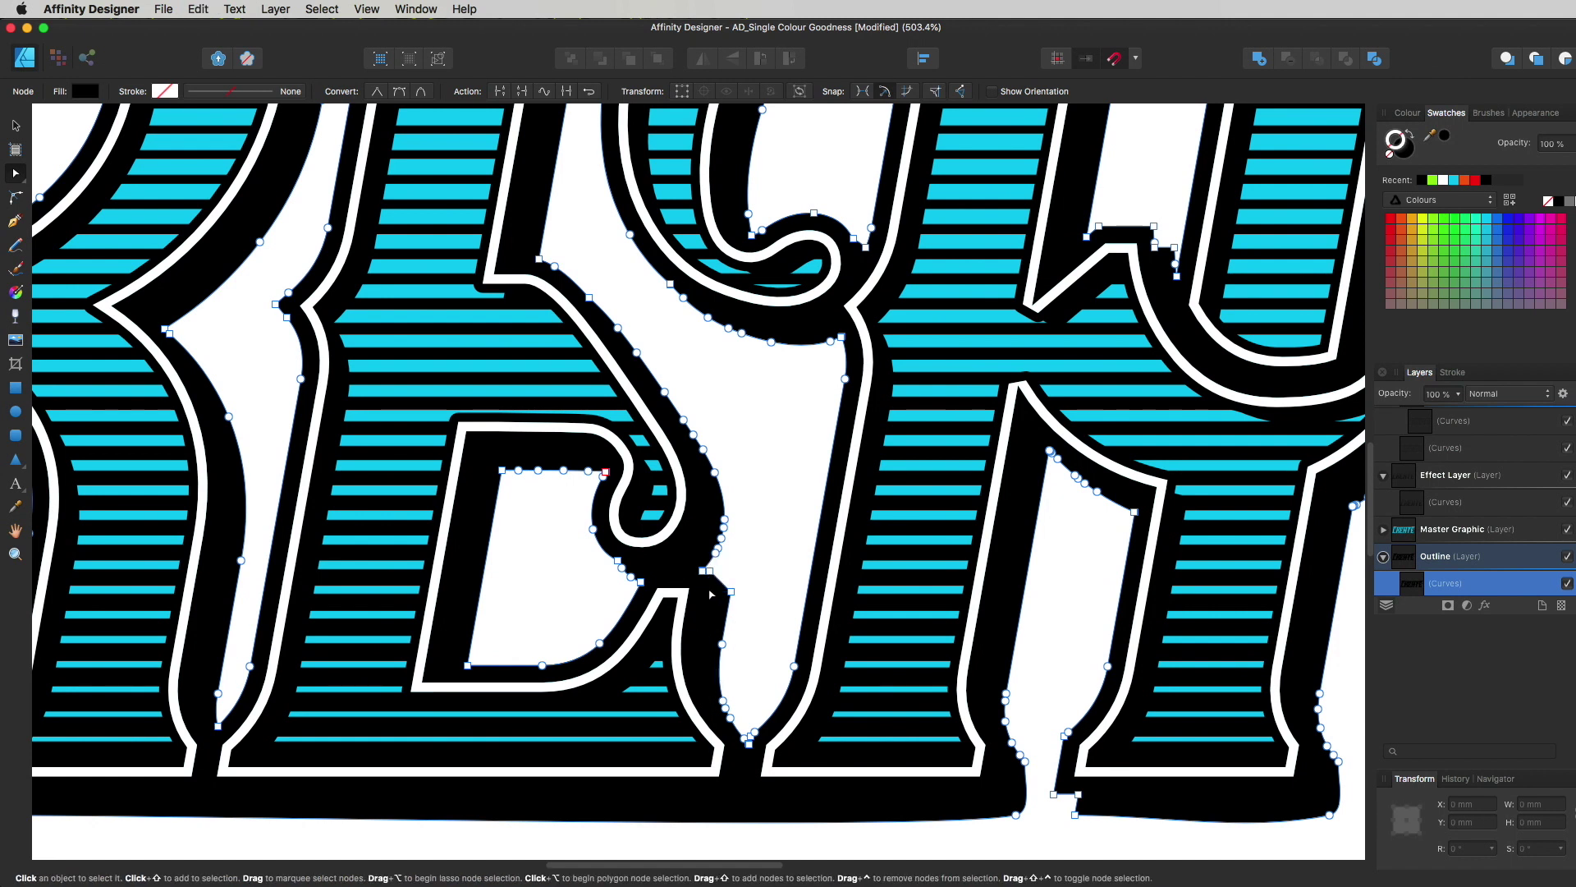
pyautogui.moveTo(842, 463); pyautogui.dragTo(814, 580)
pyautogui.scroll(-3, 814, 580)
pyautogui.scroll(3, 640, 728)
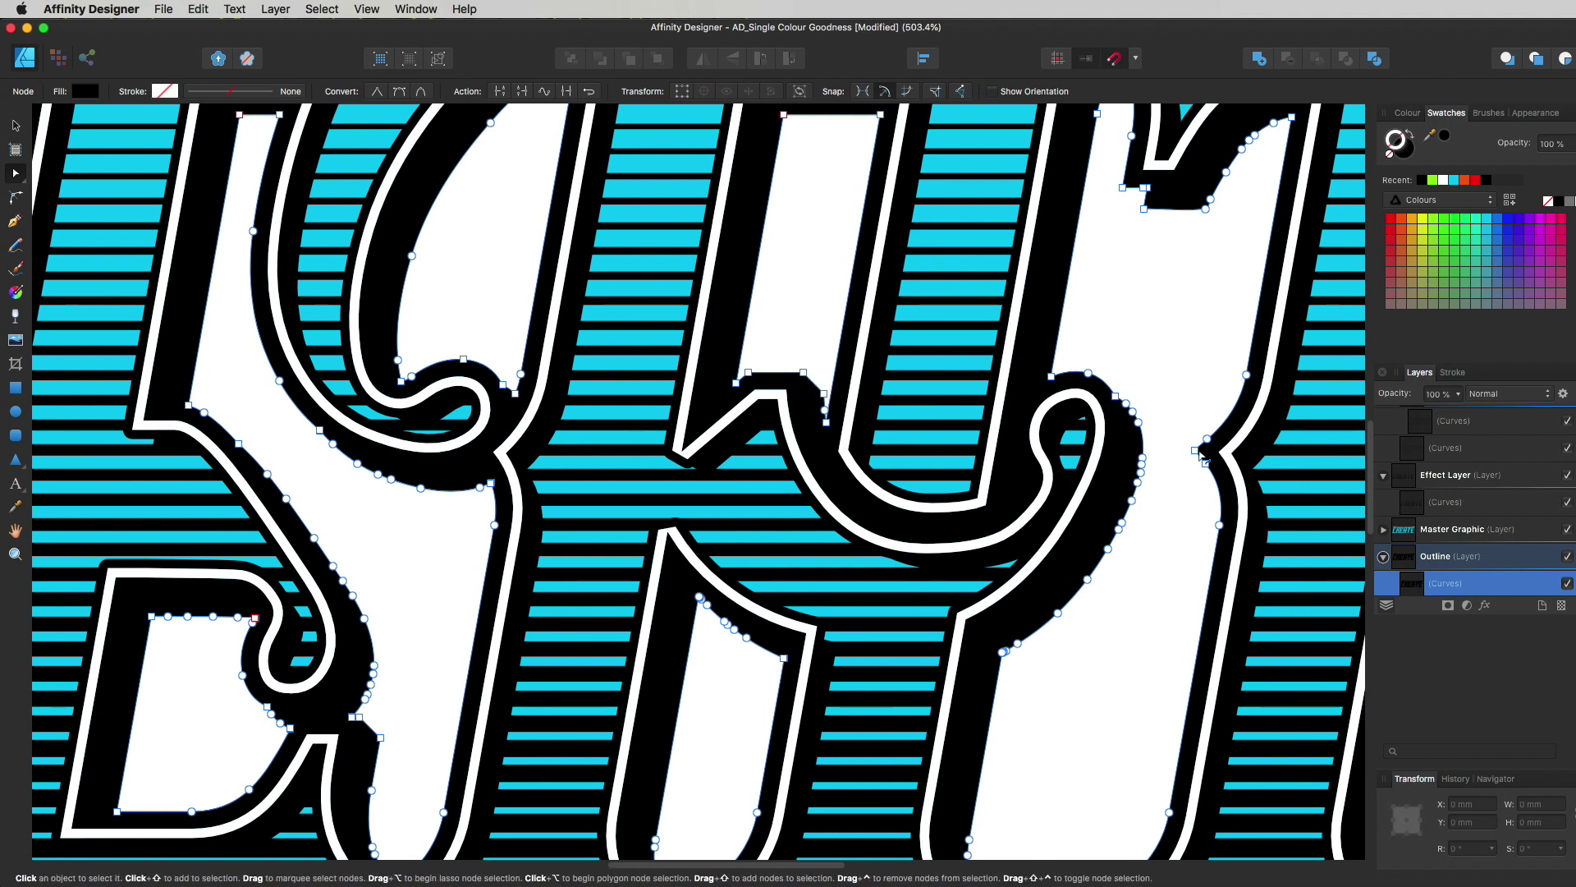
pyautogui.click(1115, 395)
pyautogui.click(1115, 397)
pyautogui.press('space')
pyautogui.press('super+z')
pyautogui.press('space')
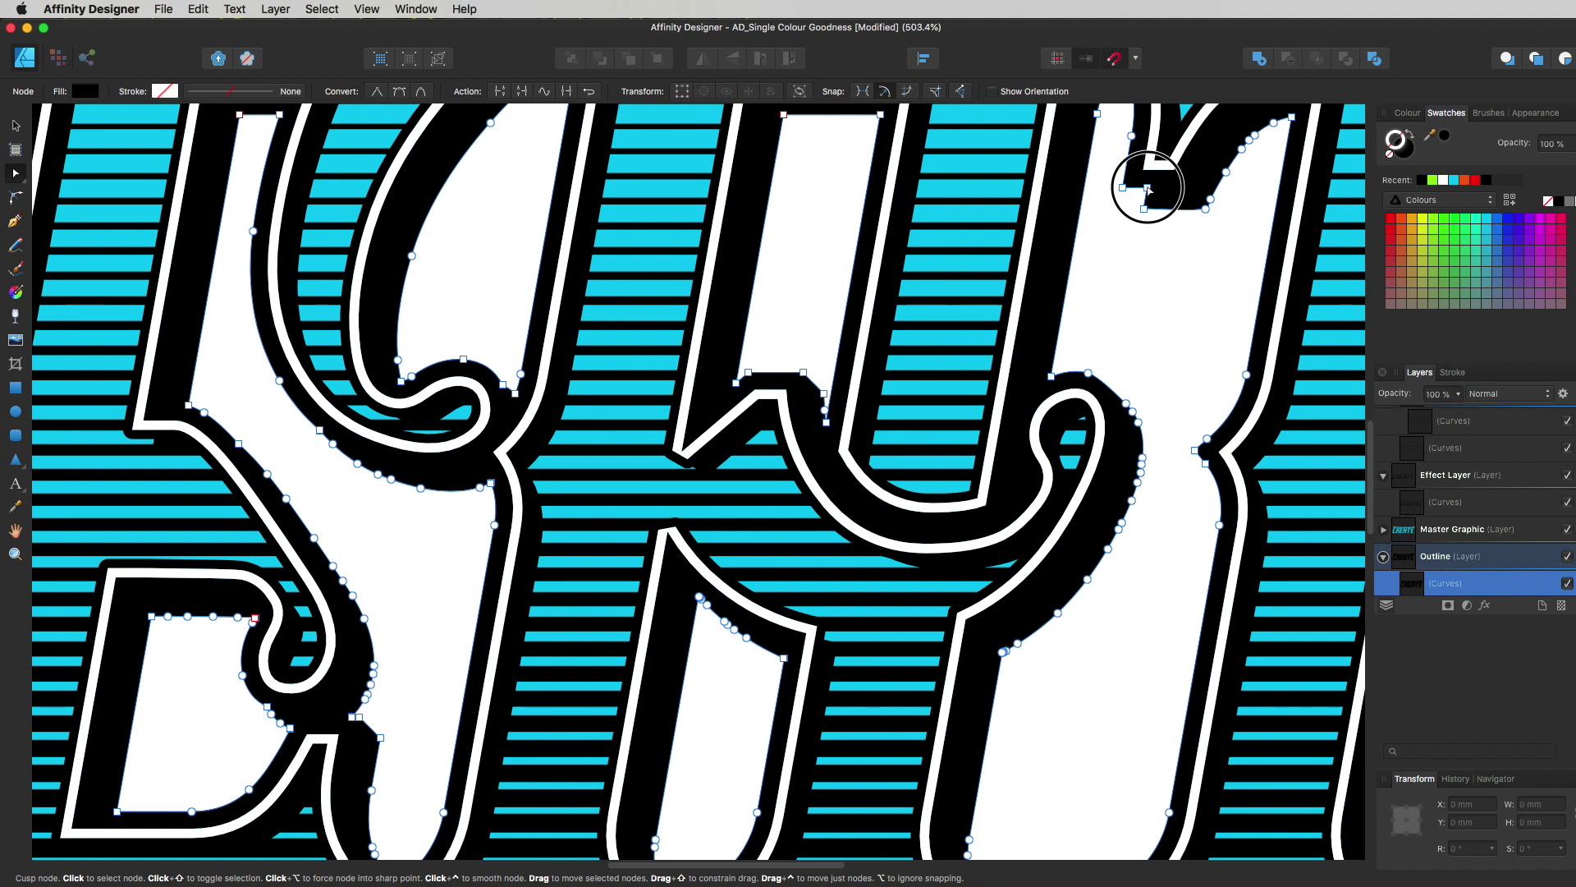
# Delete the inner notch nodes of the Outline curves at the T's left arm, the A's right foot and the T's foot.
pyautogui.moveTo(1144, 160); pyautogui.dragTo(1041, 320)
pyautogui.scroll(-15, 1040, 320)
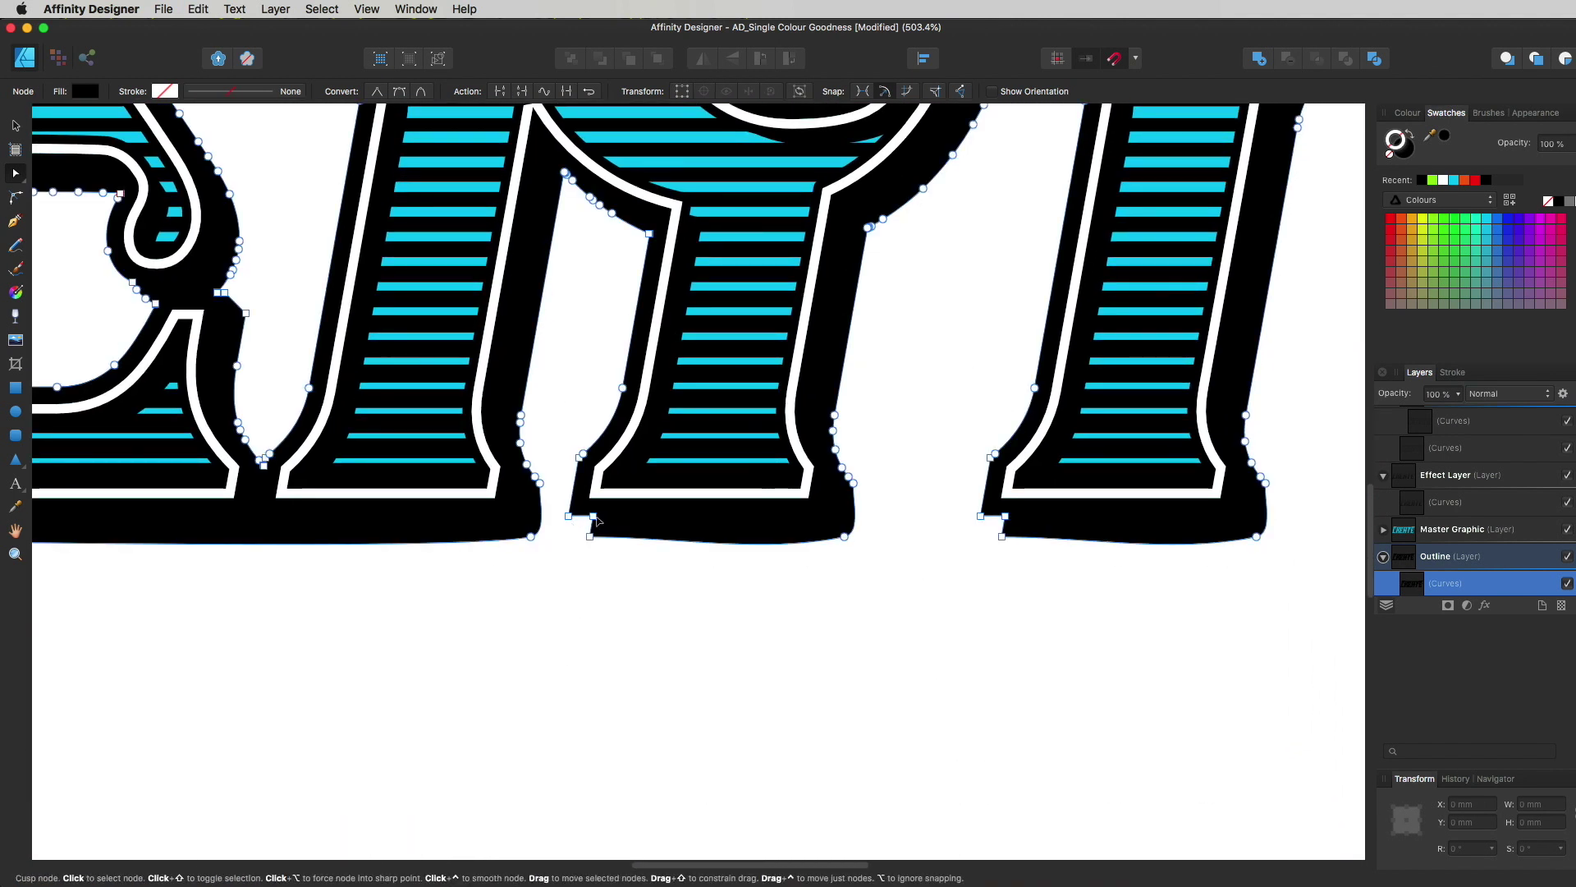
pyautogui.click(594, 516)
pyautogui.press('Delete')
pyautogui.click(1006, 517)
pyautogui.scroll(5, 756, 633)
pyautogui.scroll(5, 830, 535)
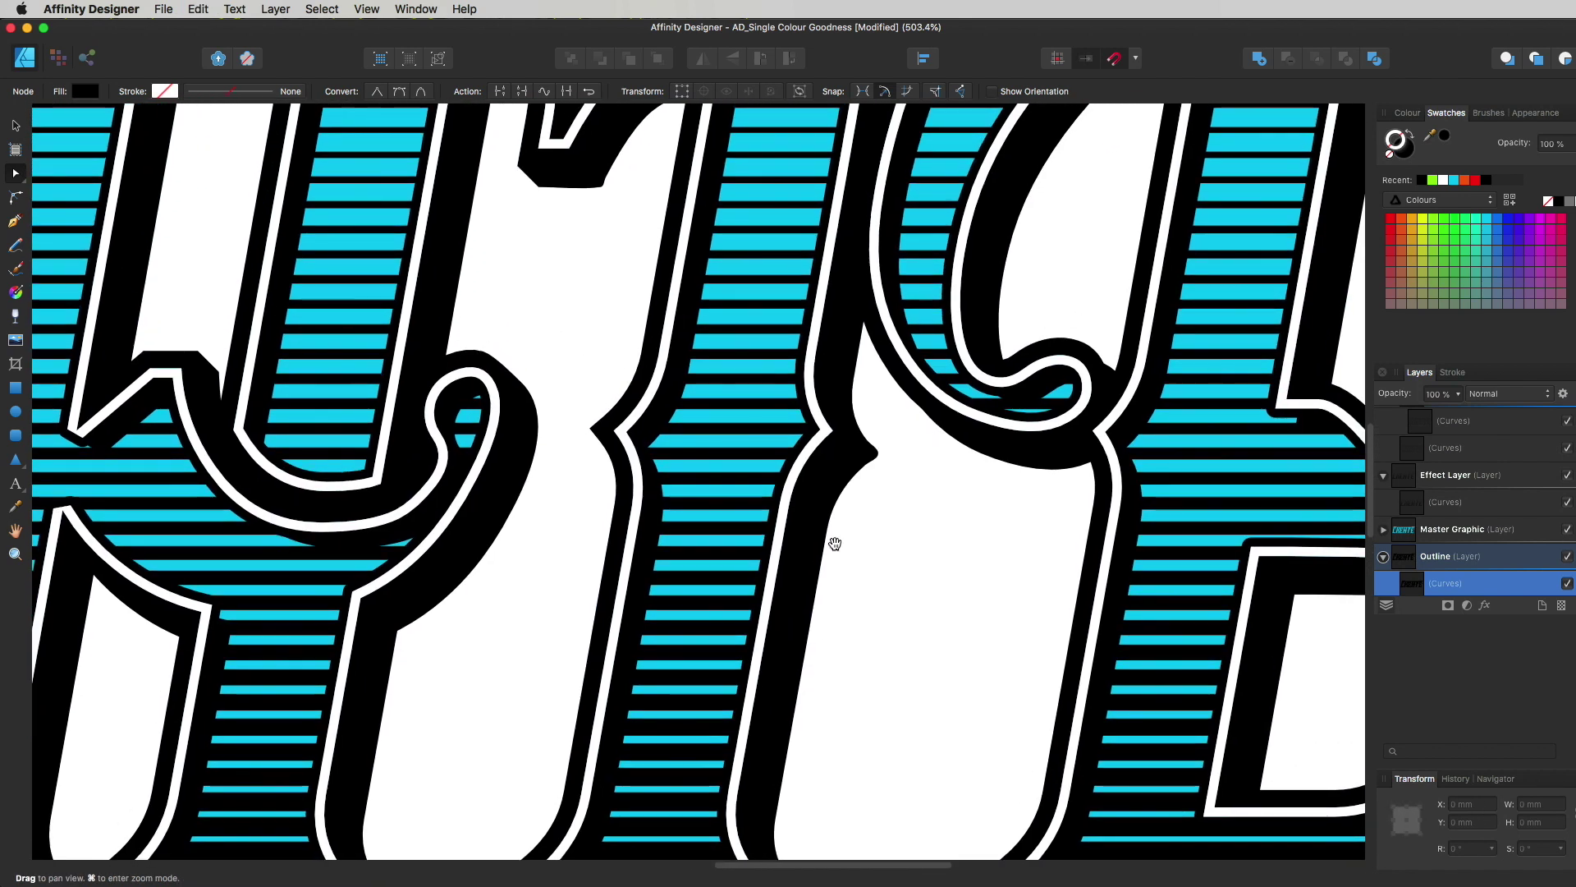
# Delete the inner notch nodes of the Outline curves at the final E's lower left base corner and its lower terminal.
pyautogui.scroll(-5, 811, 494)
pyautogui.moveTo(802, 493); pyautogui.dragTo(654, 535)
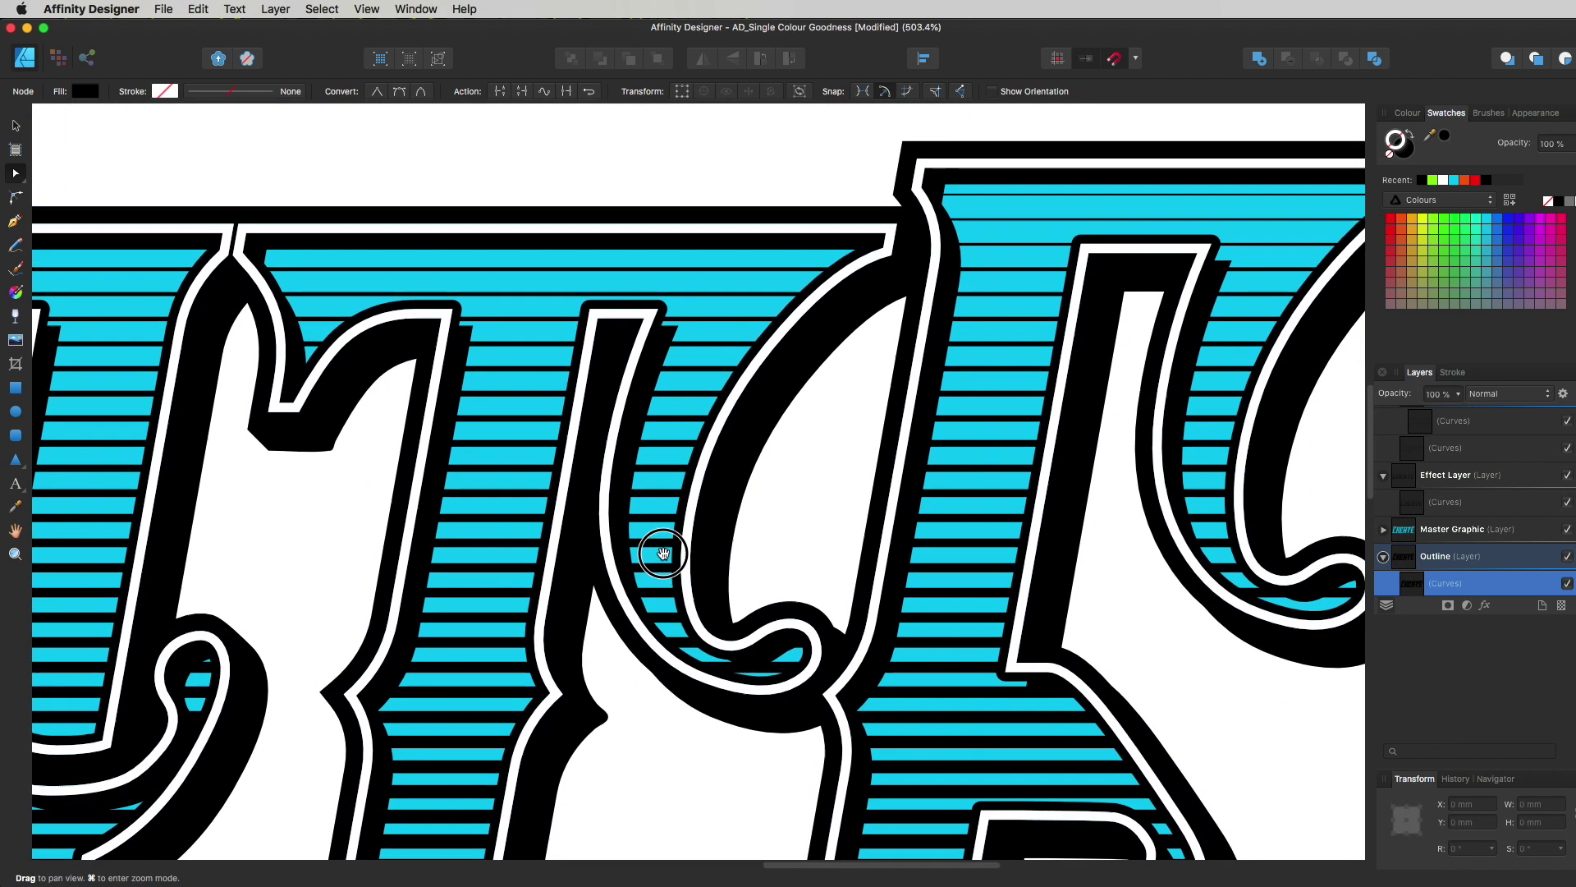
pyautogui.scroll(5, 627, 170)
pyautogui.scroll(-3, 644, 549)
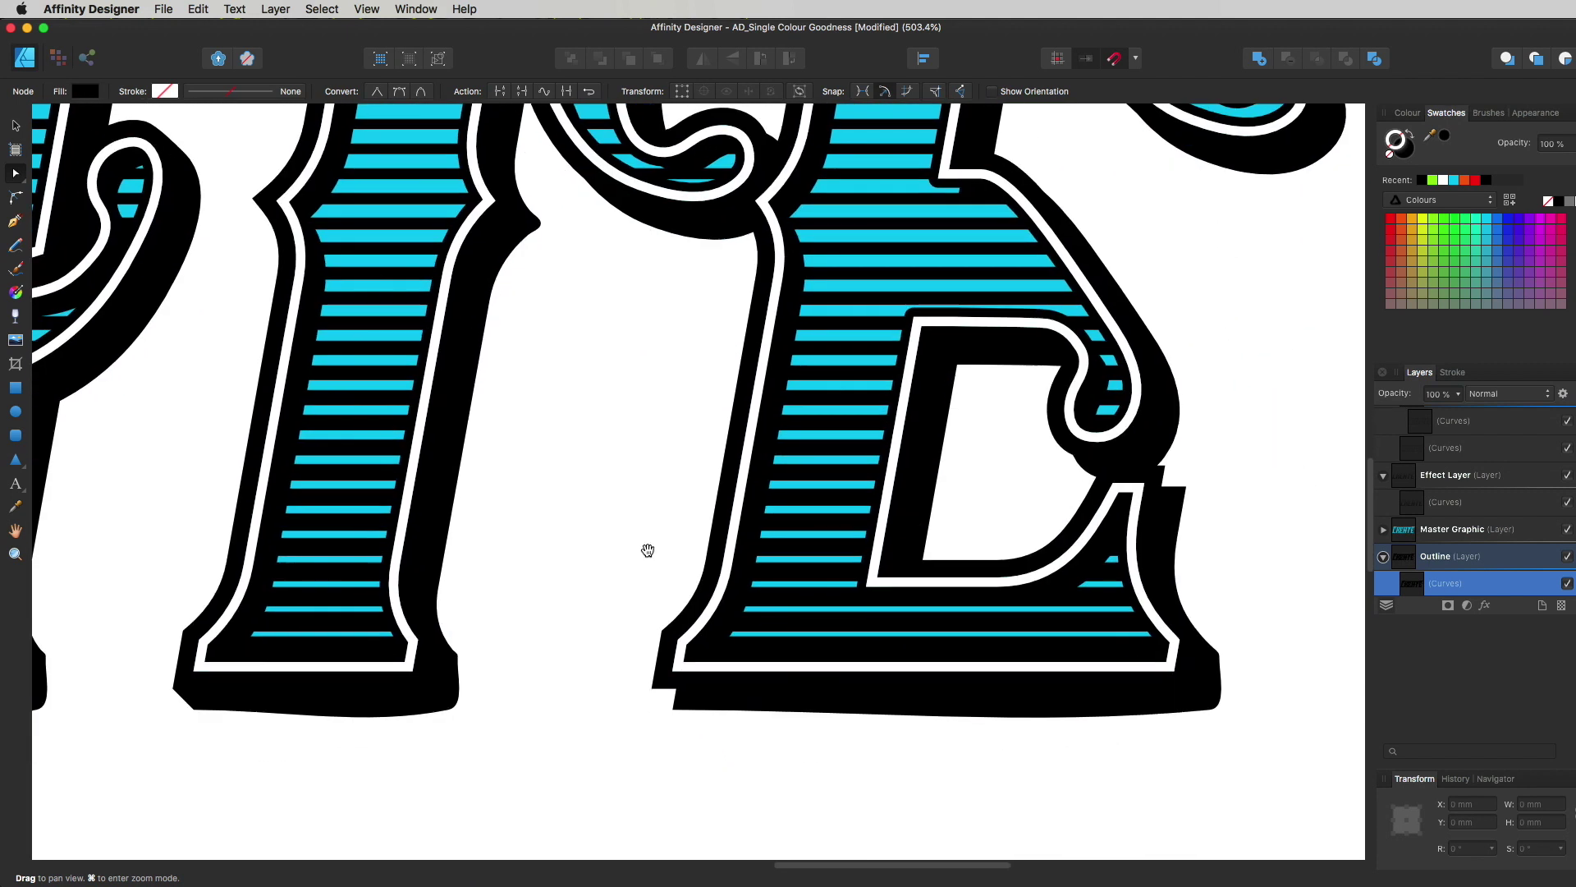
pyautogui.click(675, 690)
pyautogui.scroll(3, 870, 640)
pyautogui.hscroll(3, 871, 640)
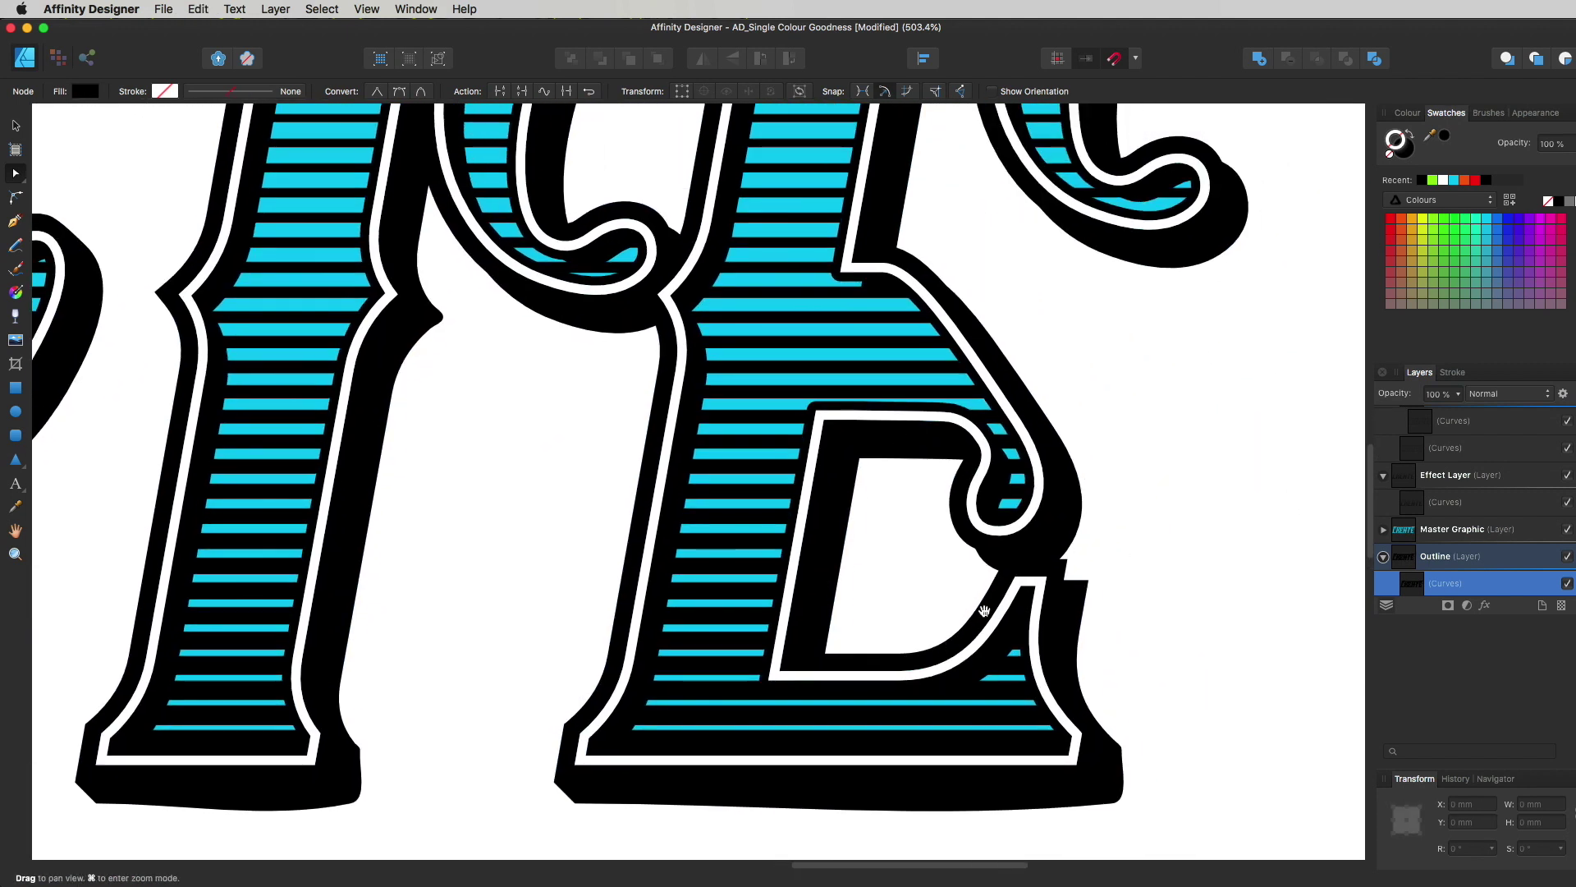
pyautogui.click(1065, 582)
pyautogui.press('space')
pyautogui.moveTo(1126, 489); pyautogui.dragTo(1033, 651)
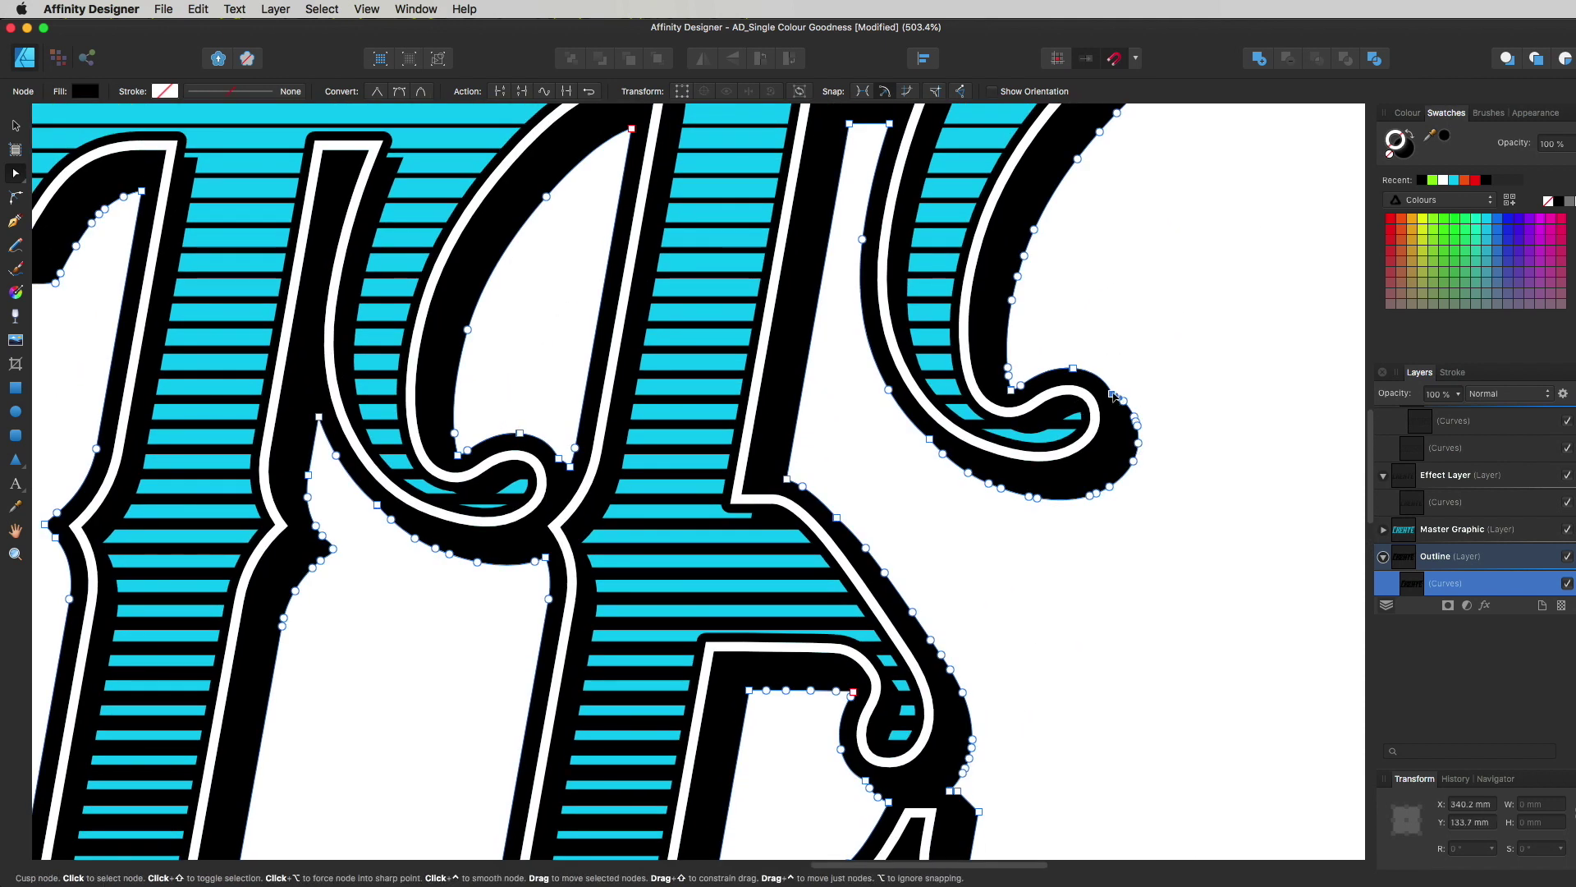
# Delete the inner notch node at the final E's upper right corner to bevel the shadow, and deselect the curves.
pyautogui.press('super+z')
pyautogui.click(1112, 396)
pyautogui.press('space')
pyautogui.moveTo(1112, 396); pyautogui.dragTo(895, 591)
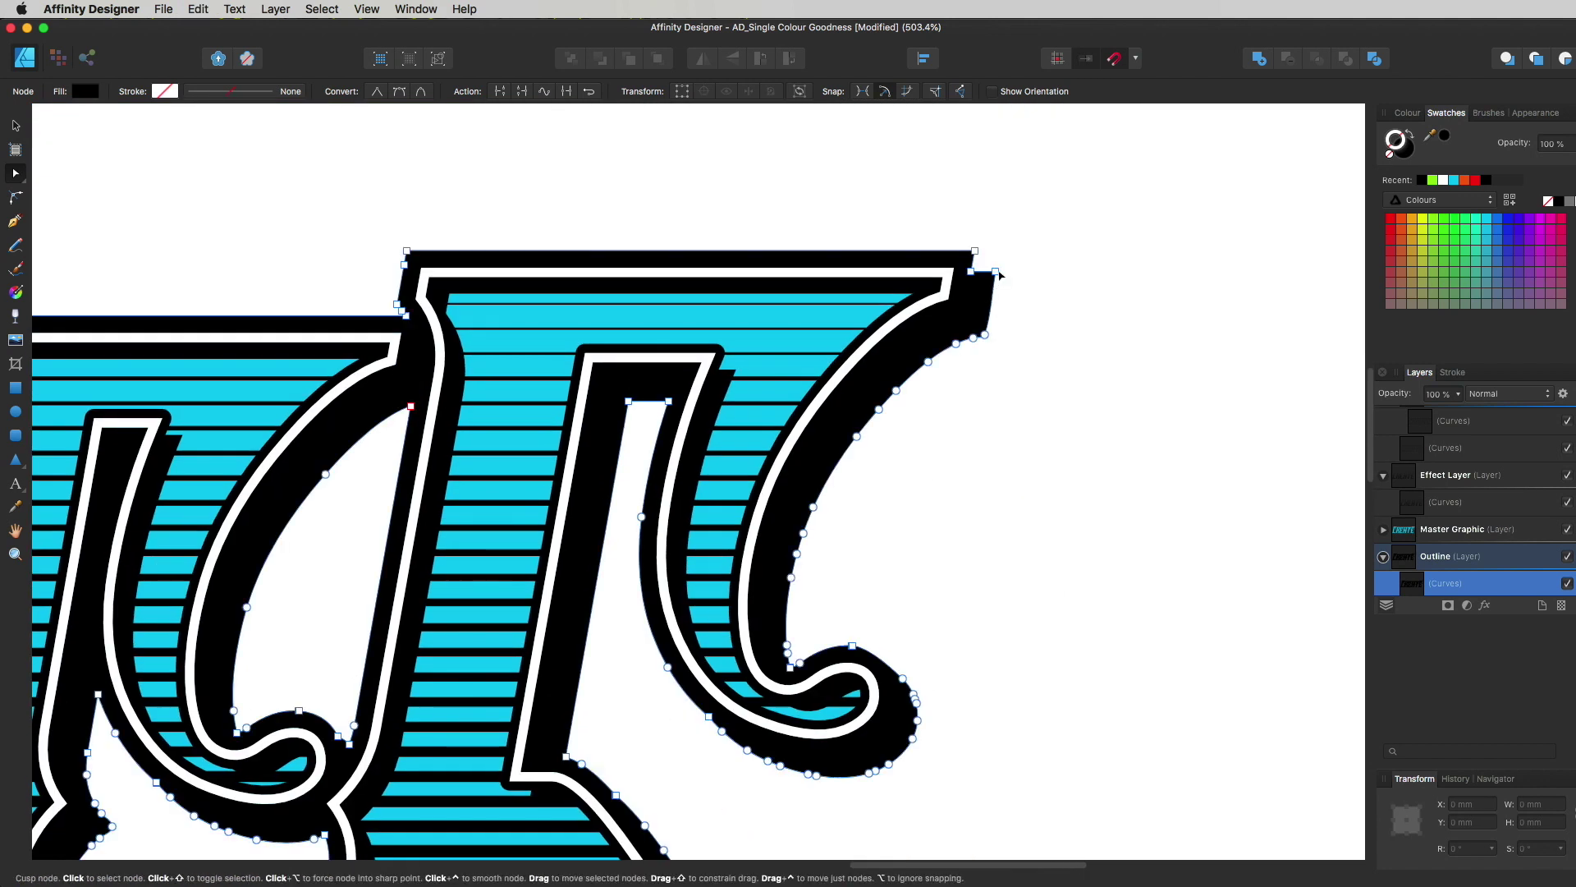
pyautogui.click(979, 280)
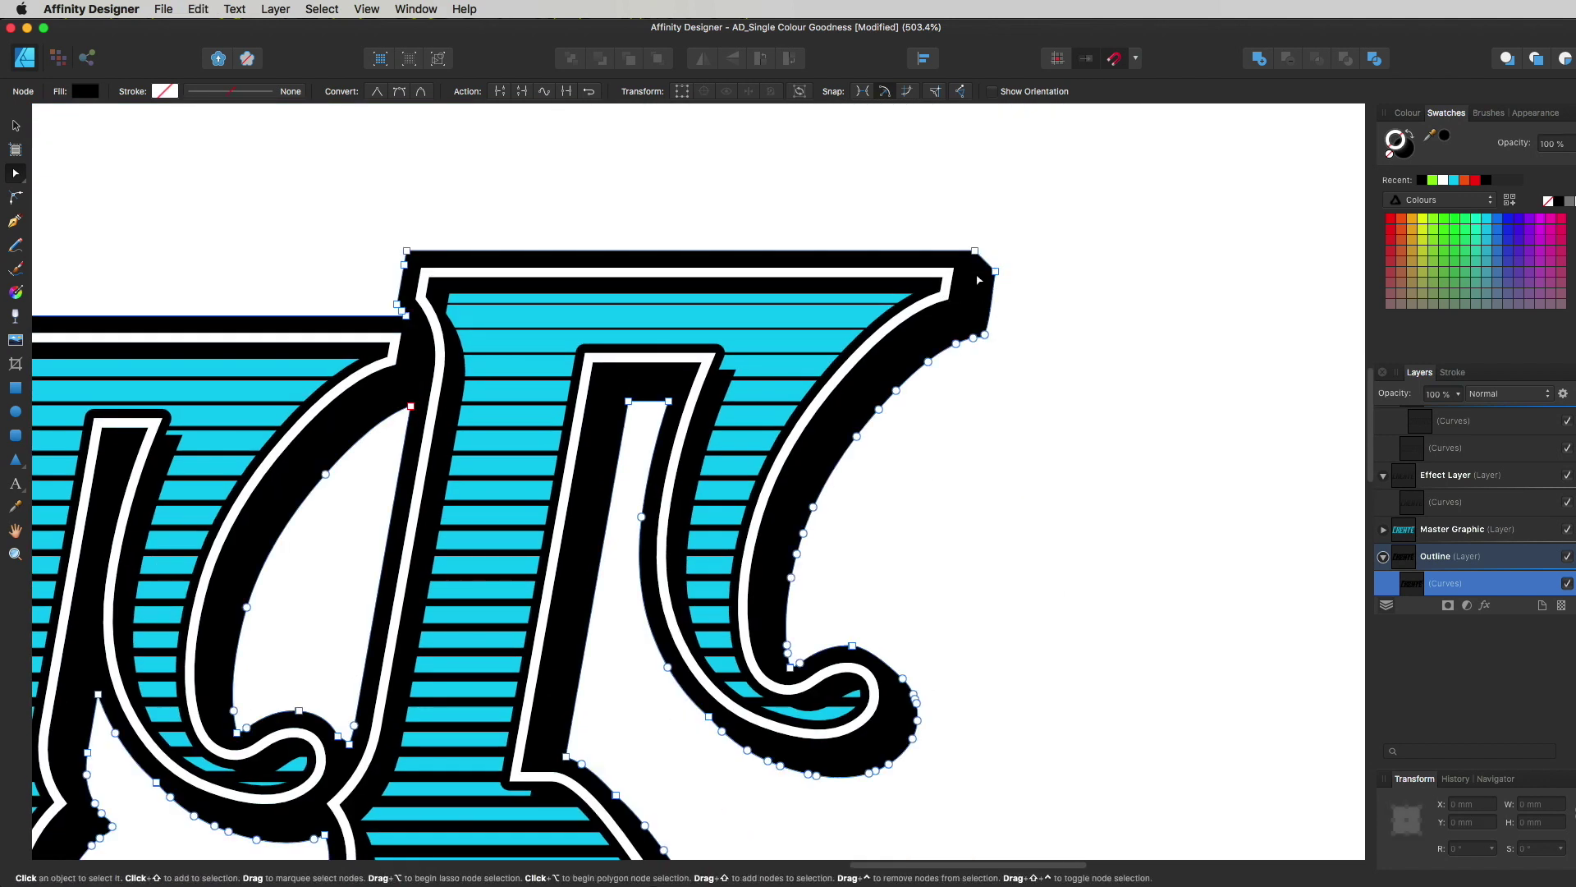
pyautogui.click(1022, 349)
pyautogui.moveTo(780, 588); pyautogui.dragTo(707, 697)
pyautogui.scroll(-5, 707, 697)
pyautogui.scroll(-3, 810, 520)
pyautogui.scroll(3, 810, 520)
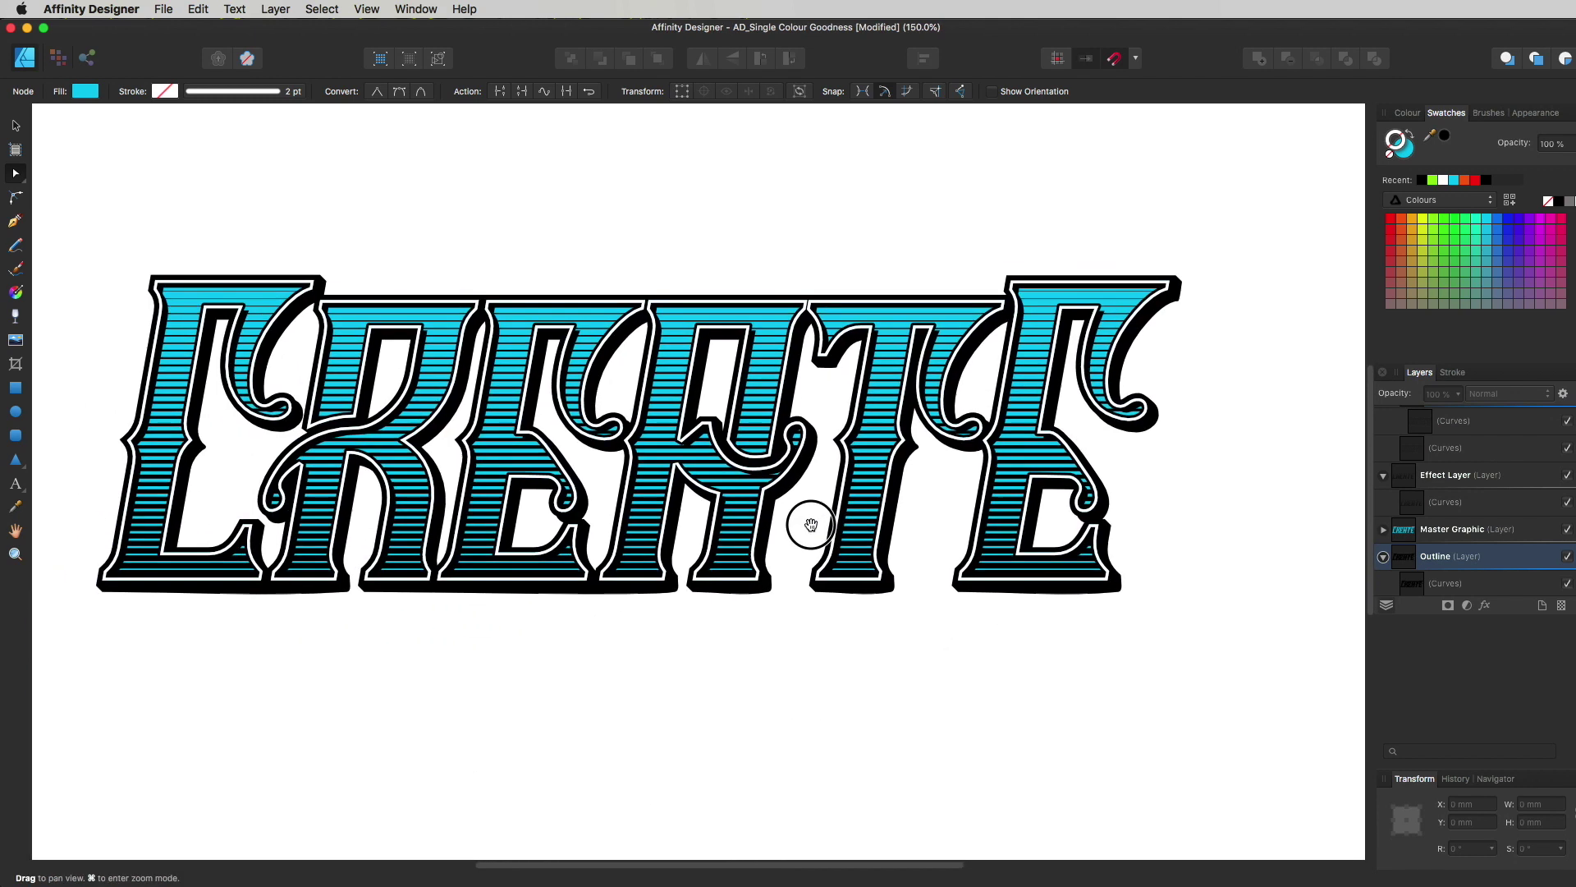
# Give the Effect Layer's line curves a blue fill with no stroke.
pyautogui.press('v')
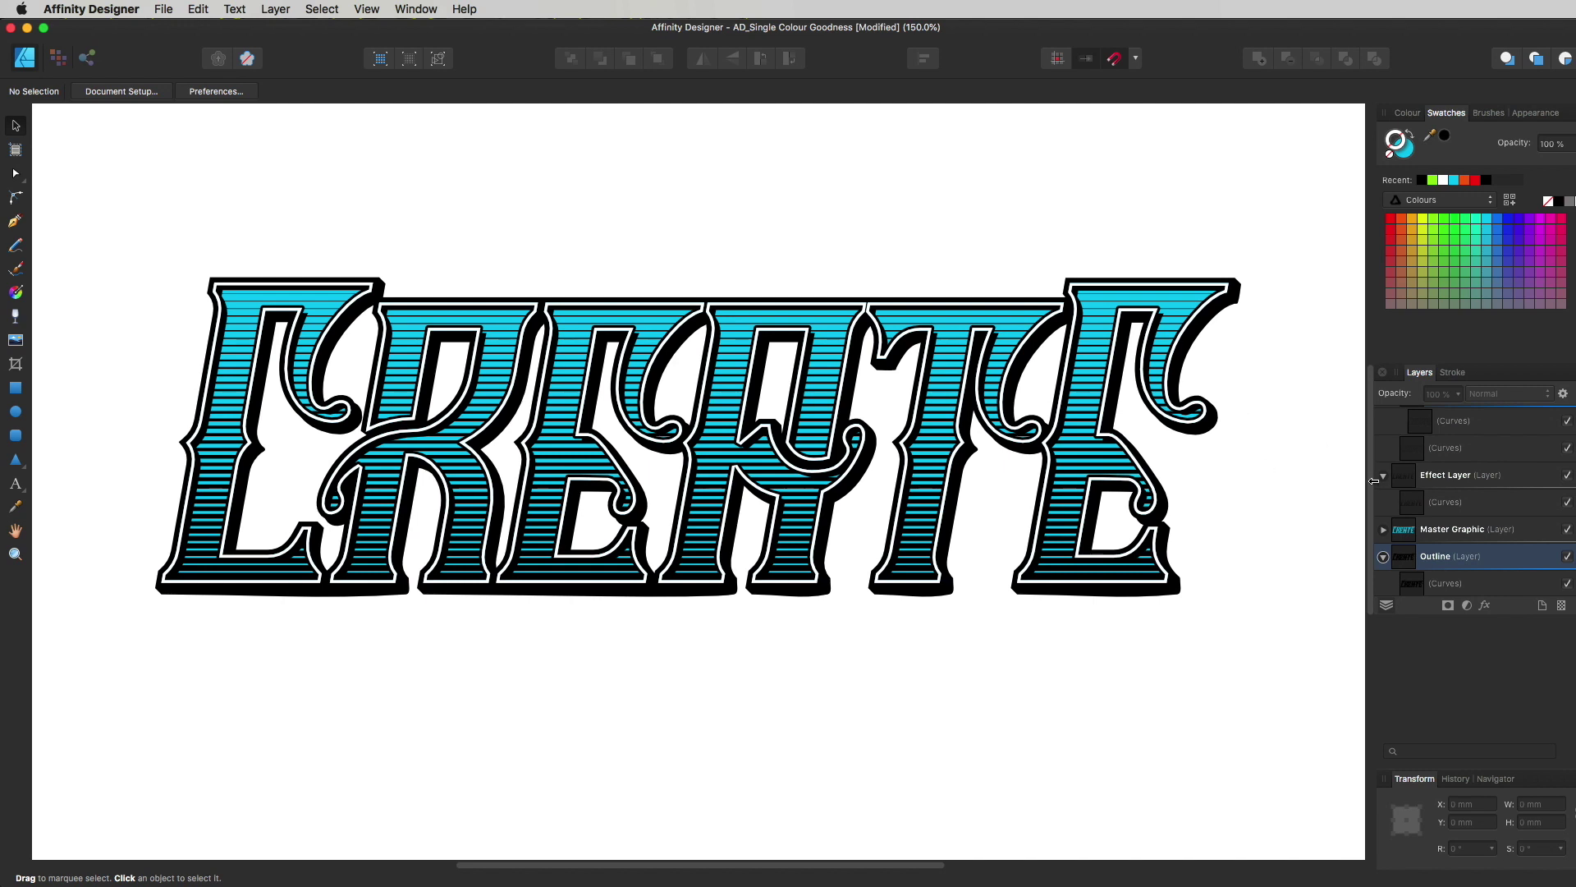
pyautogui.click(1426, 502)
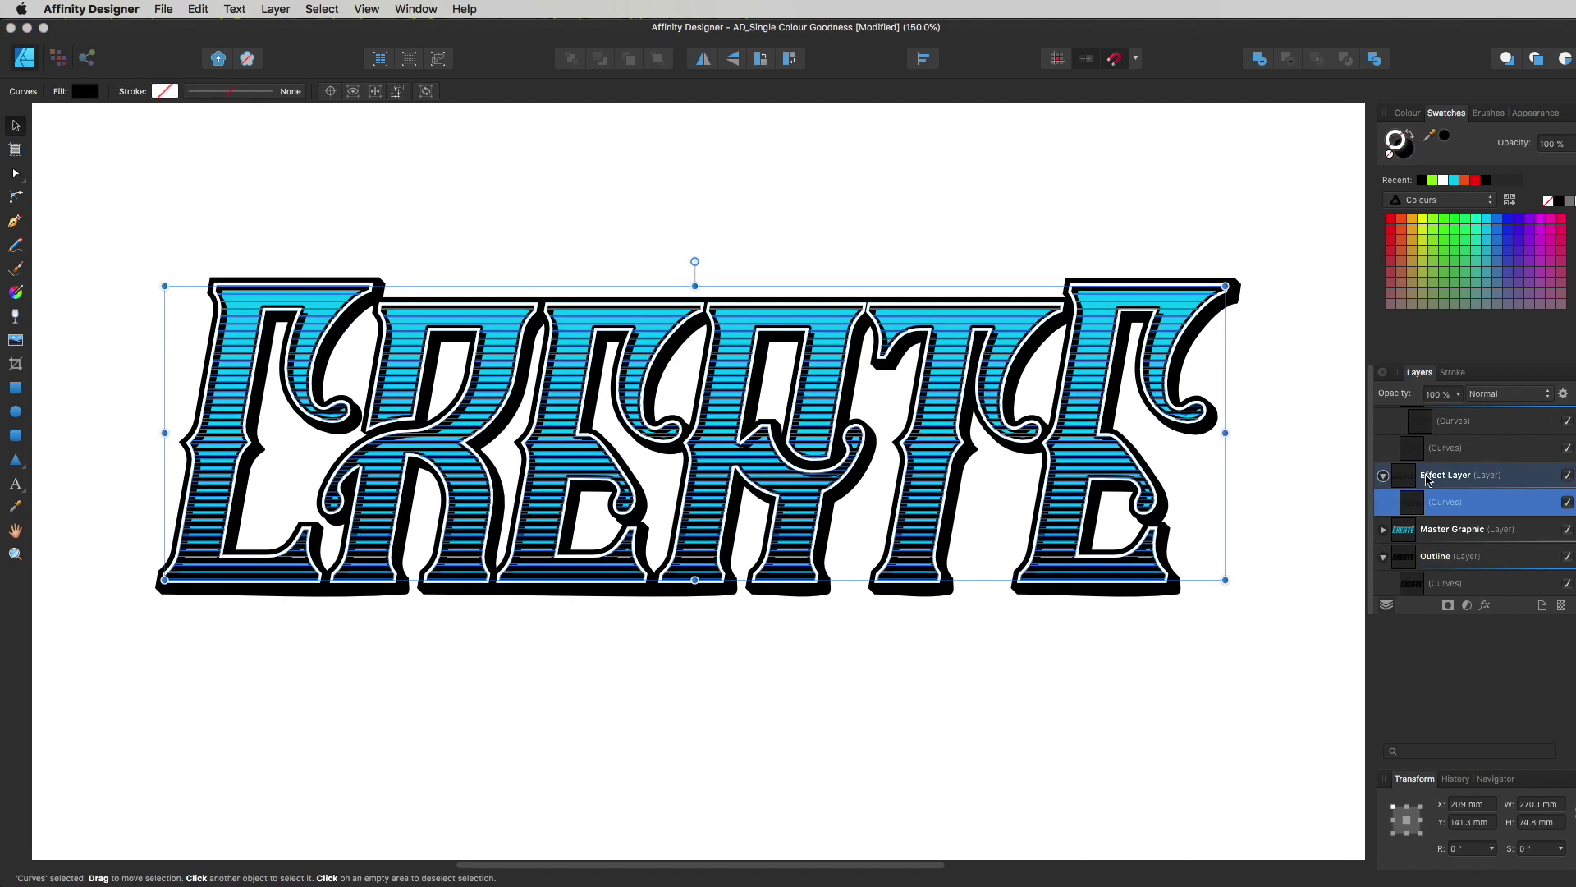
pyautogui.click(1500, 220)
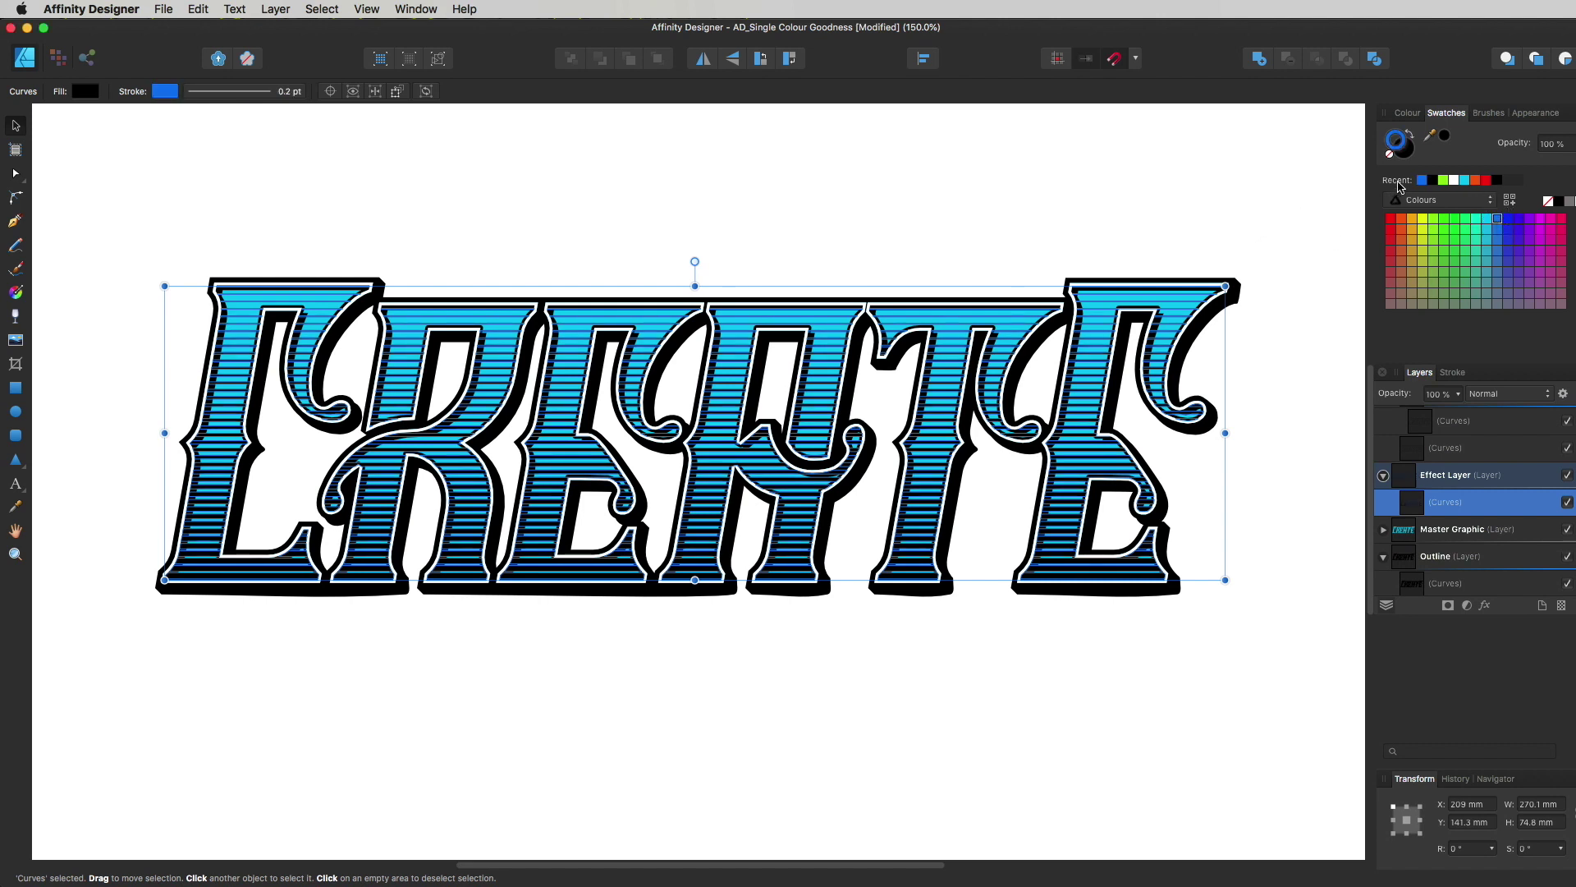
pyautogui.hotkey('ctrl', 'z')
pyautogui.click(1410, 154)
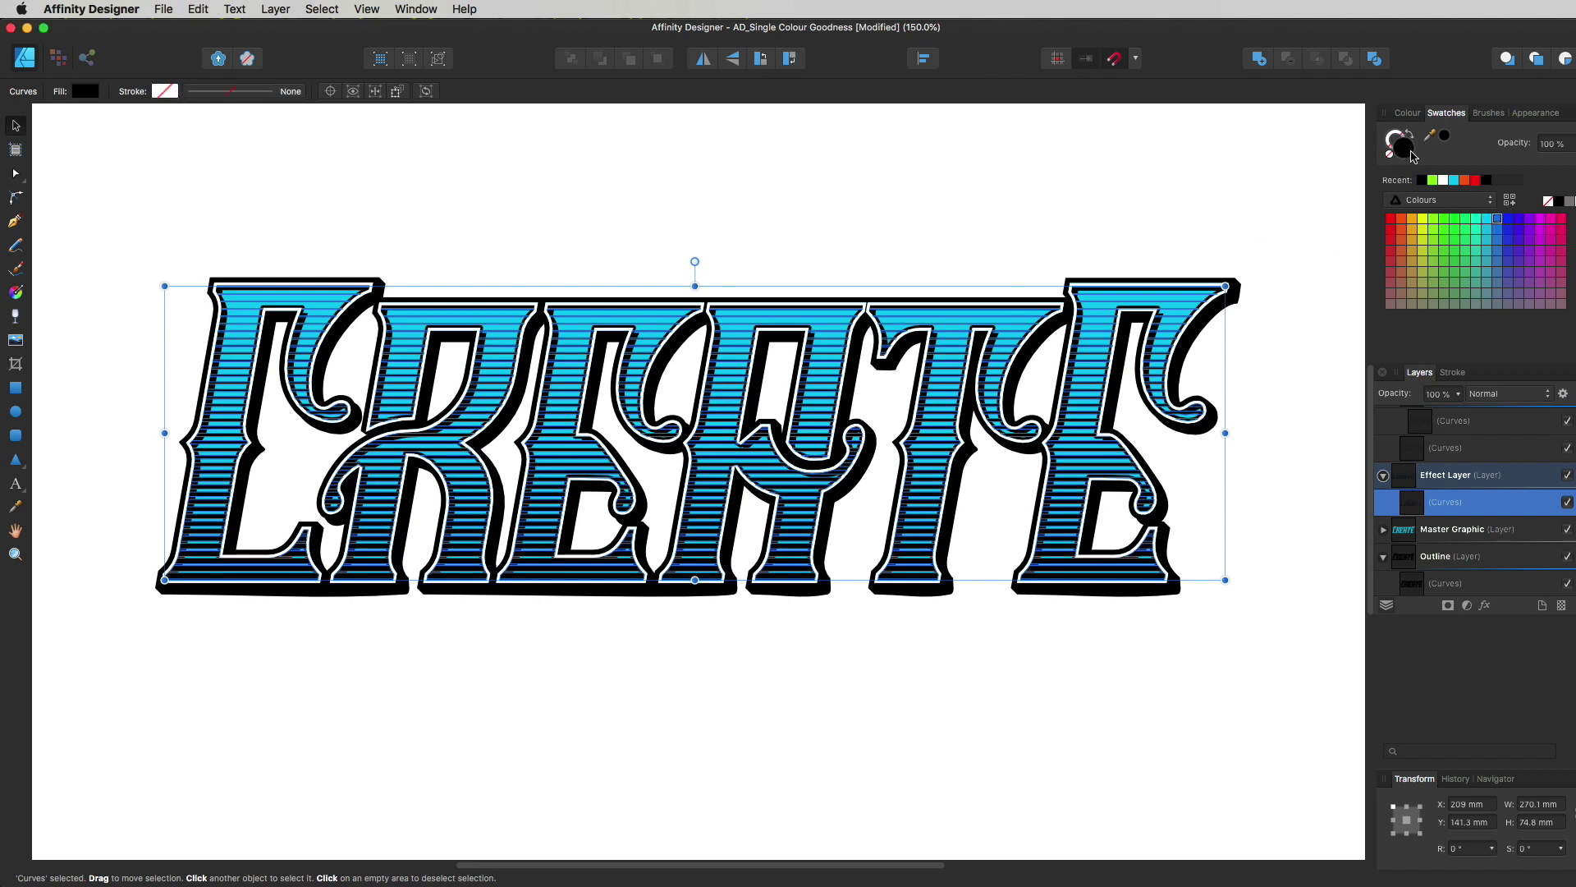
pyautogui.click(1508, 220)
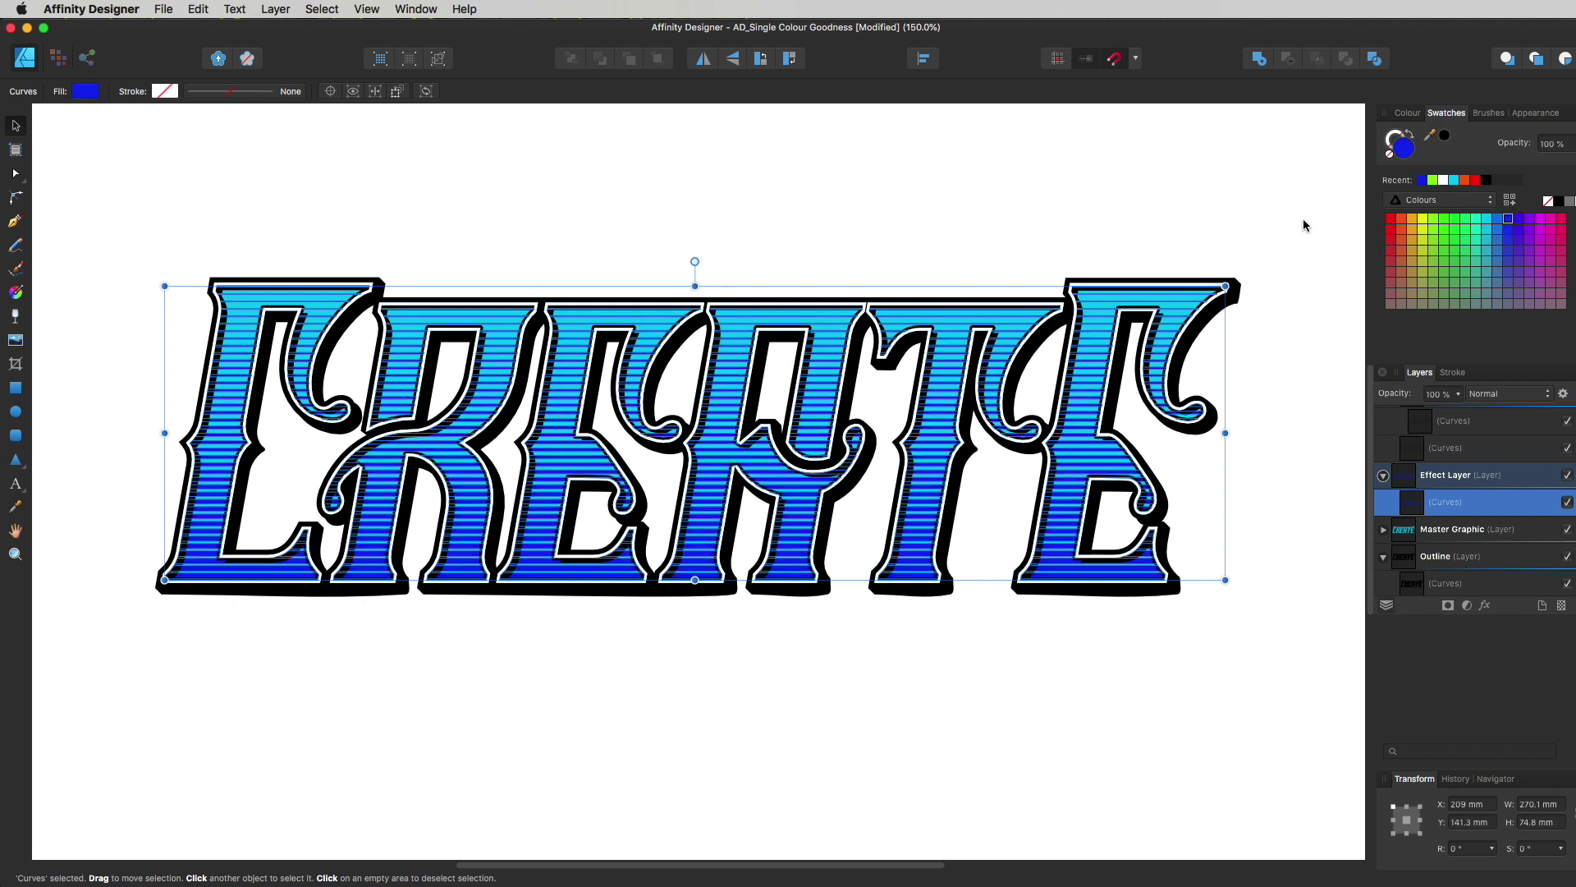
pyautogui.click(1280, 215)
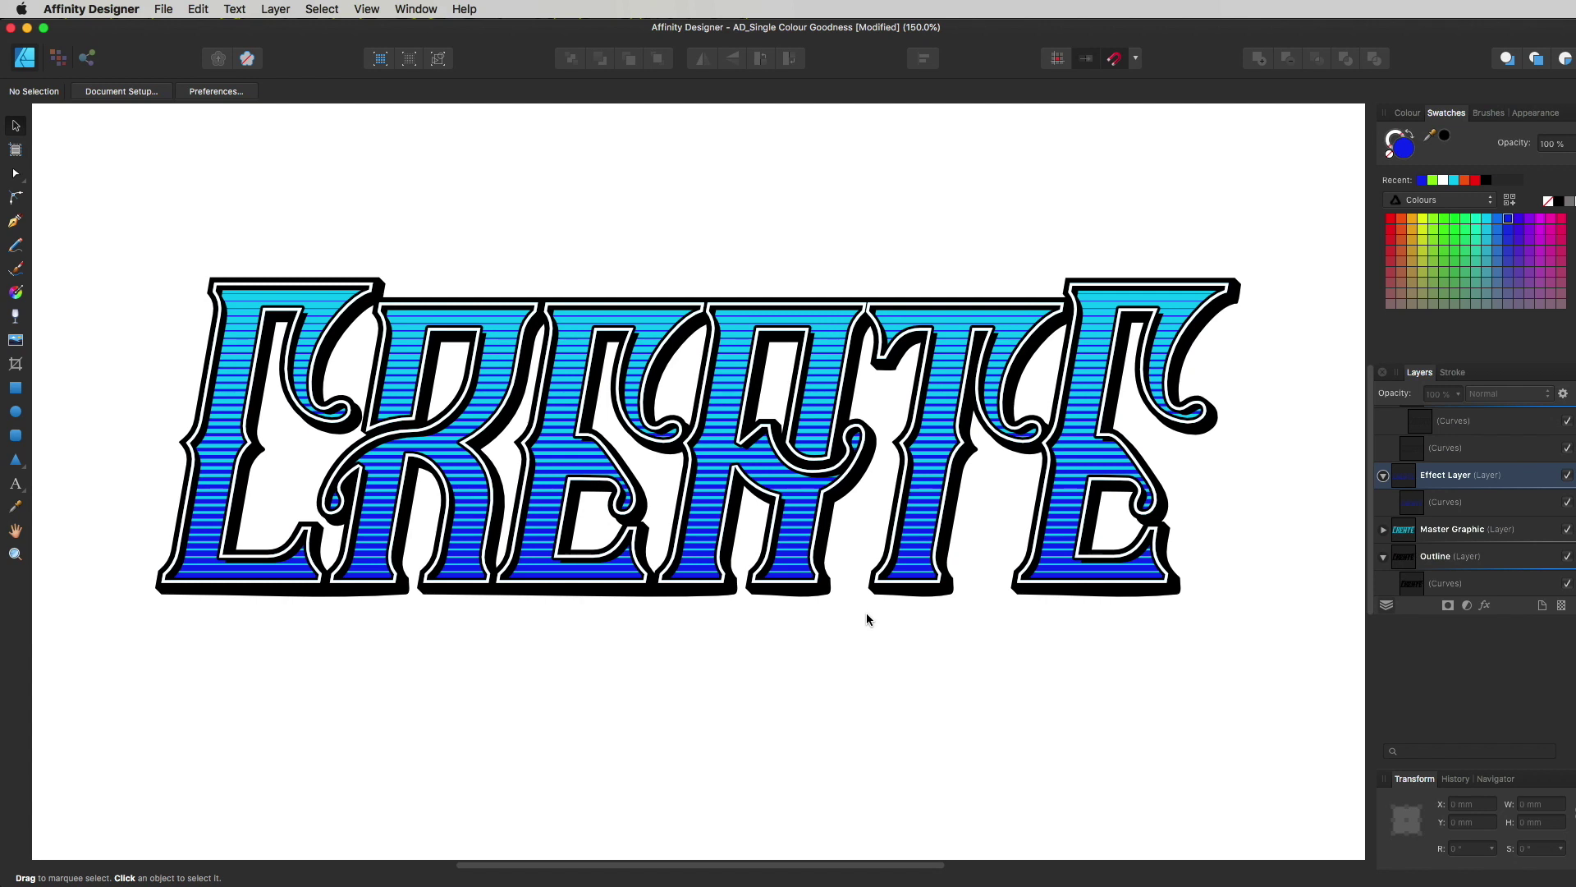
# Change the Master Graphic layer's fill to white and deselect it.
pyautogui.click(1441, 531)
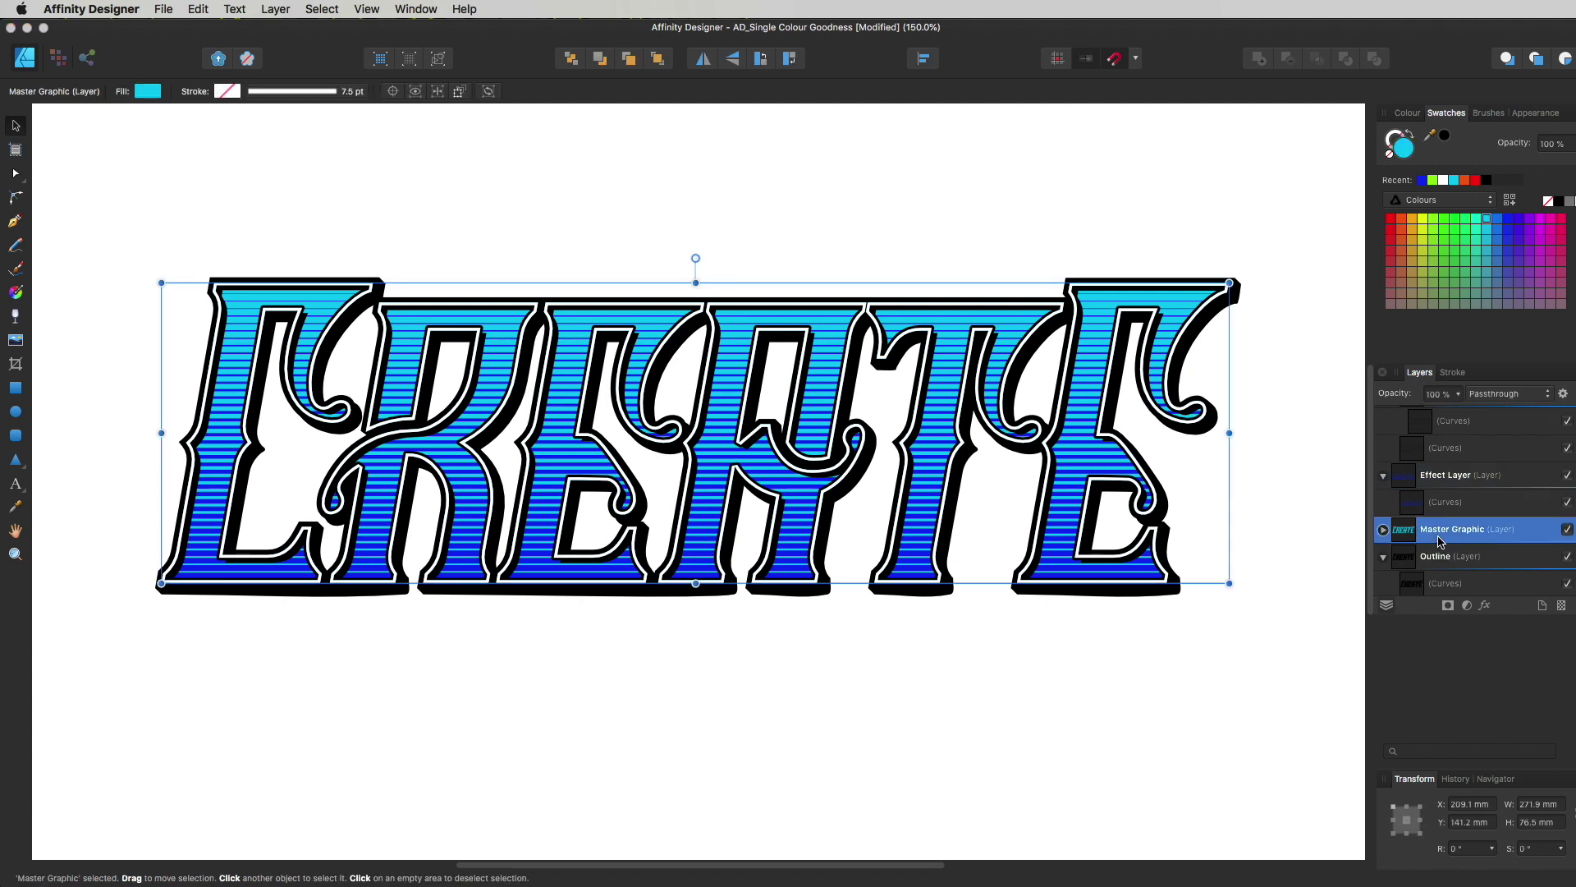
pyautogui.click(1444, 181)
pyautogui.click(1314, 212)
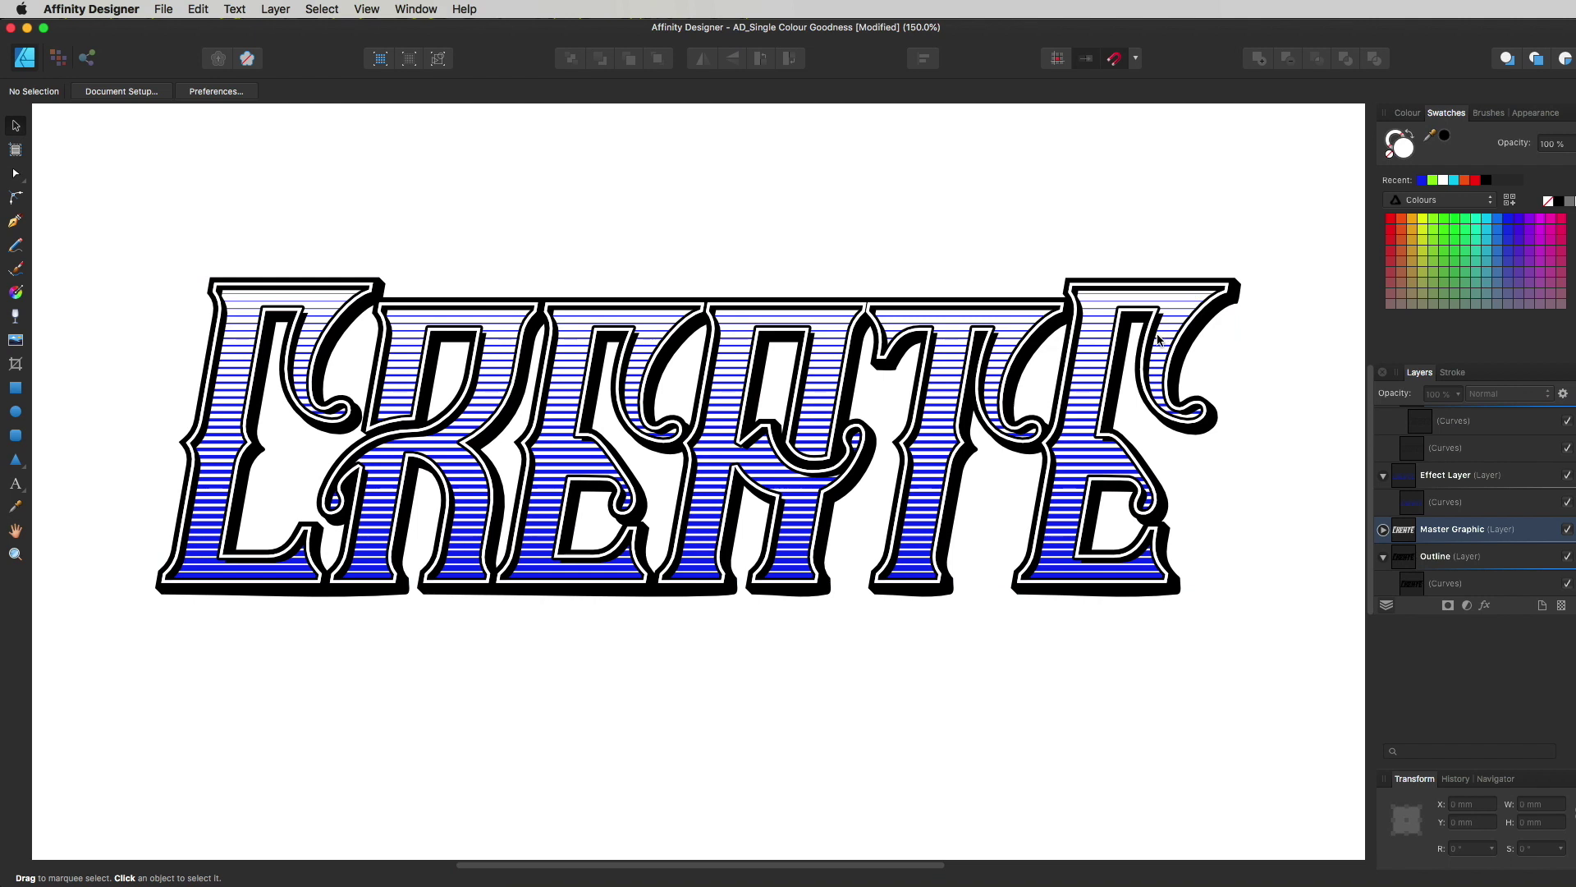
# Set the Effect Layer's line curves to a black fill and deselect them.
pyautogui.click(1457, 503)
pyautogui.click(1485, 180)
pyautogui.click(1147, 256)
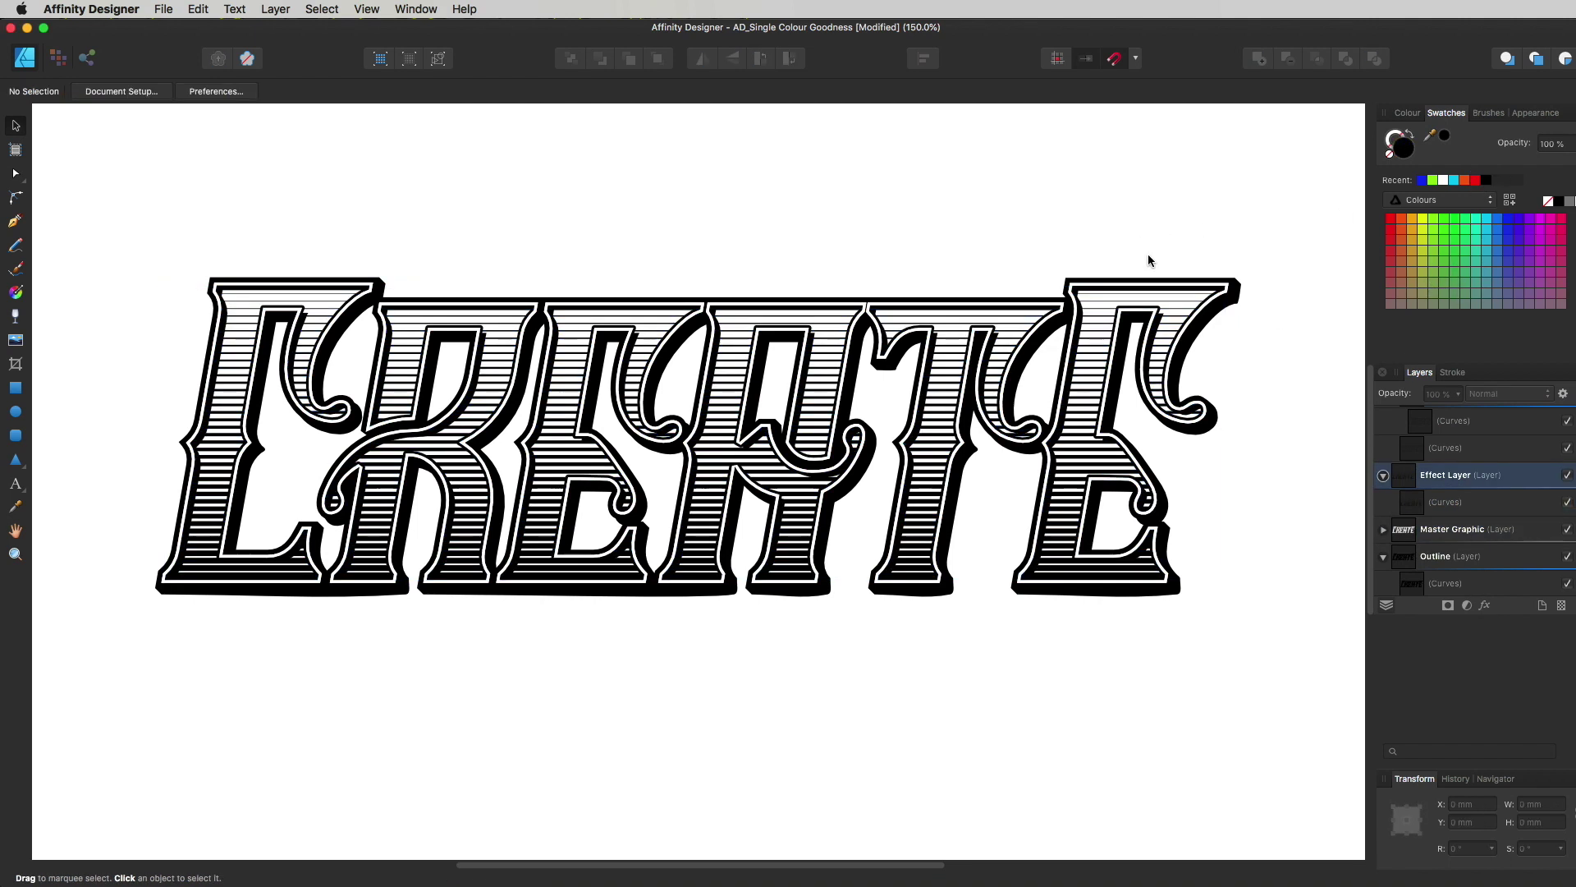